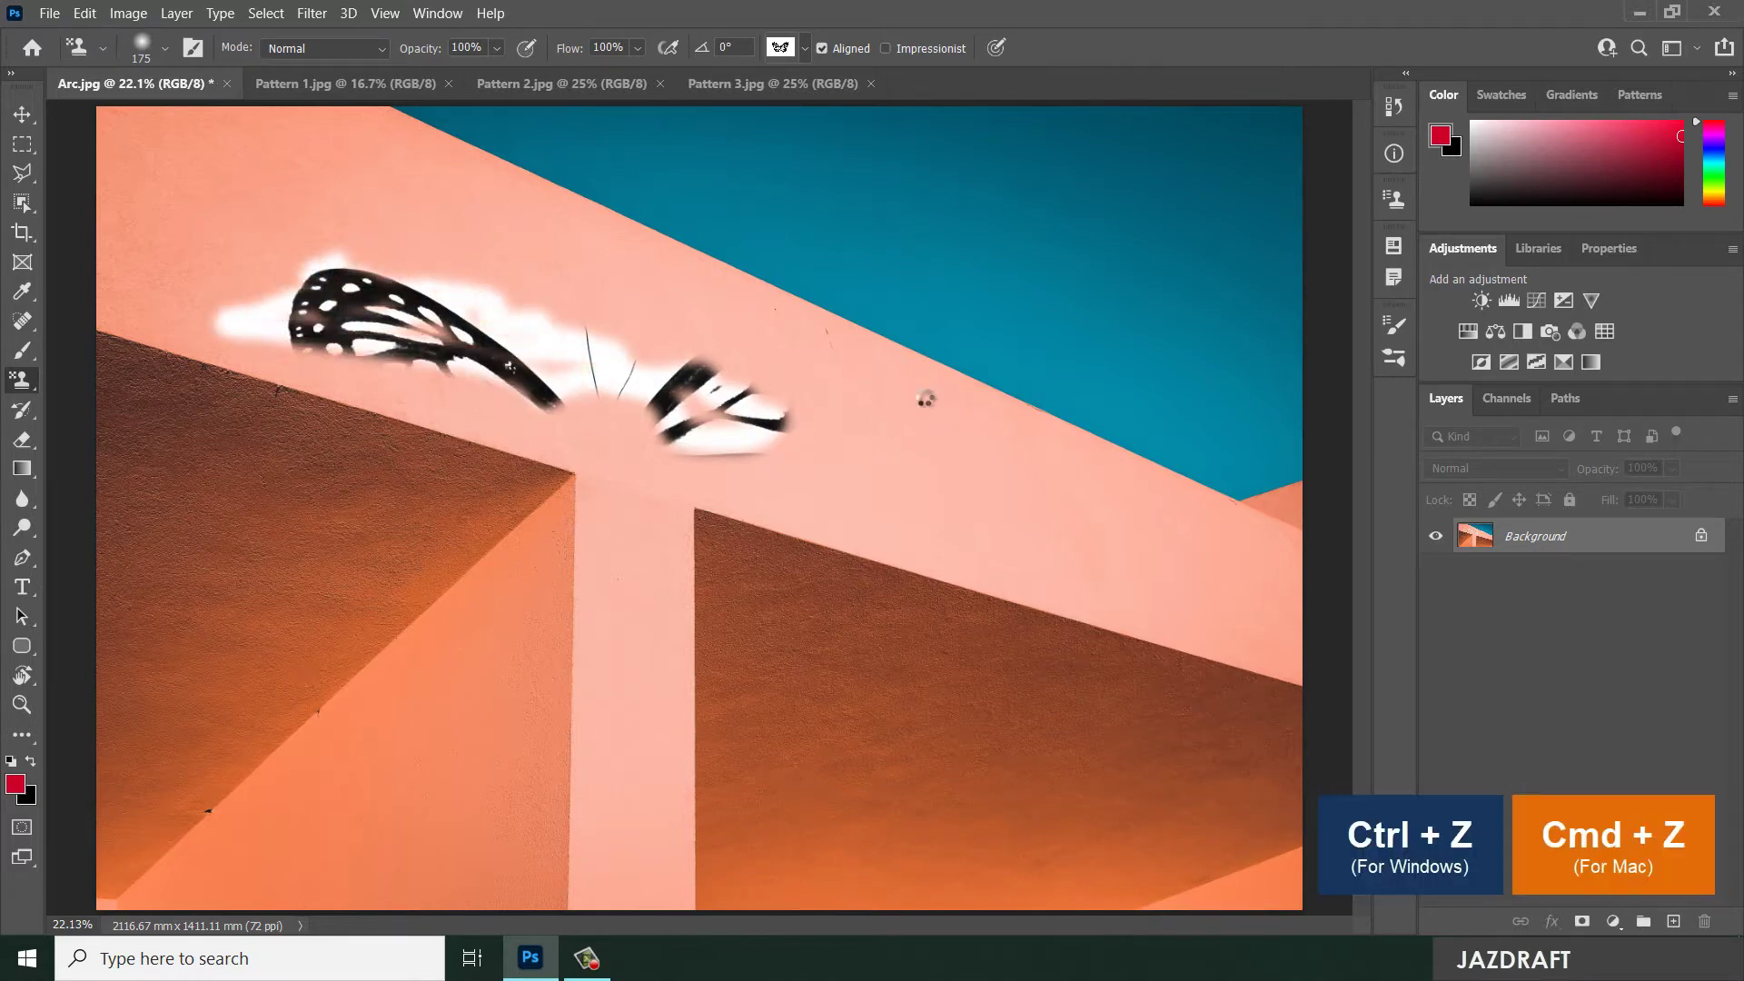
Add a new empty layer above the Background in Arc.jpg
{"action": "left_click", "coordinate": [1674, 921]}
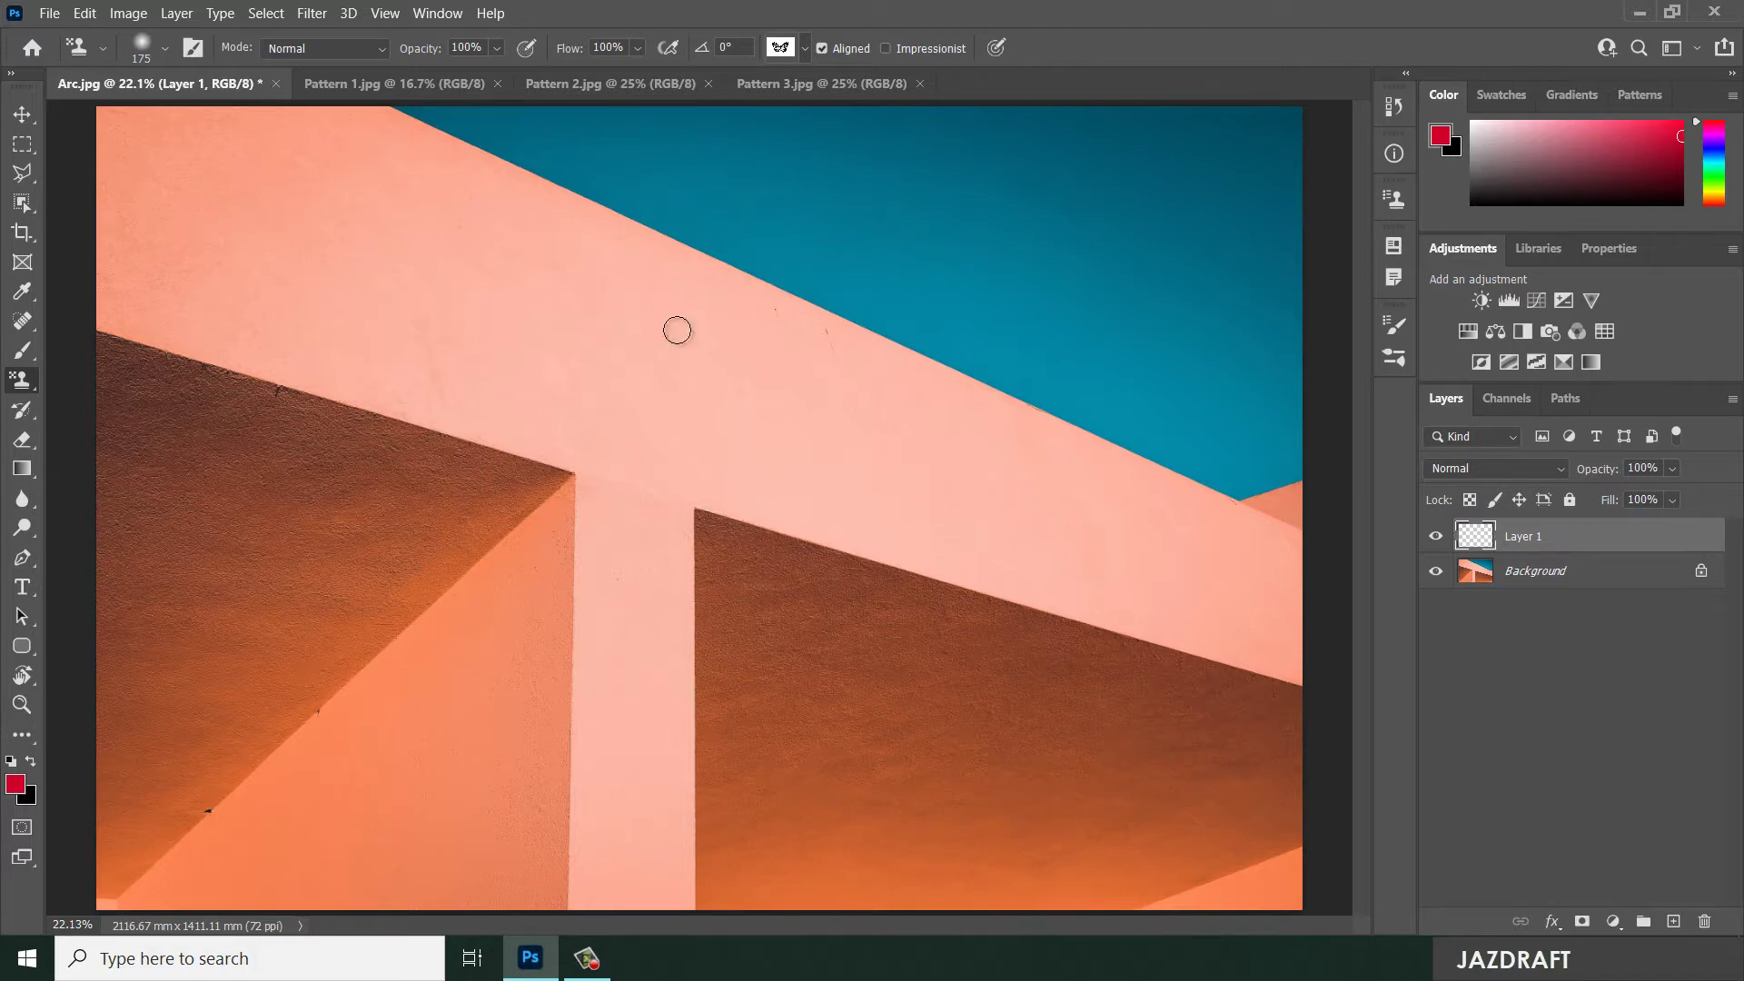
Examine the brush size, hardness and preset options and the blending modes available for the Pattern Stamp tool
{"action": "left_click", "coordinate": [166, 50]}
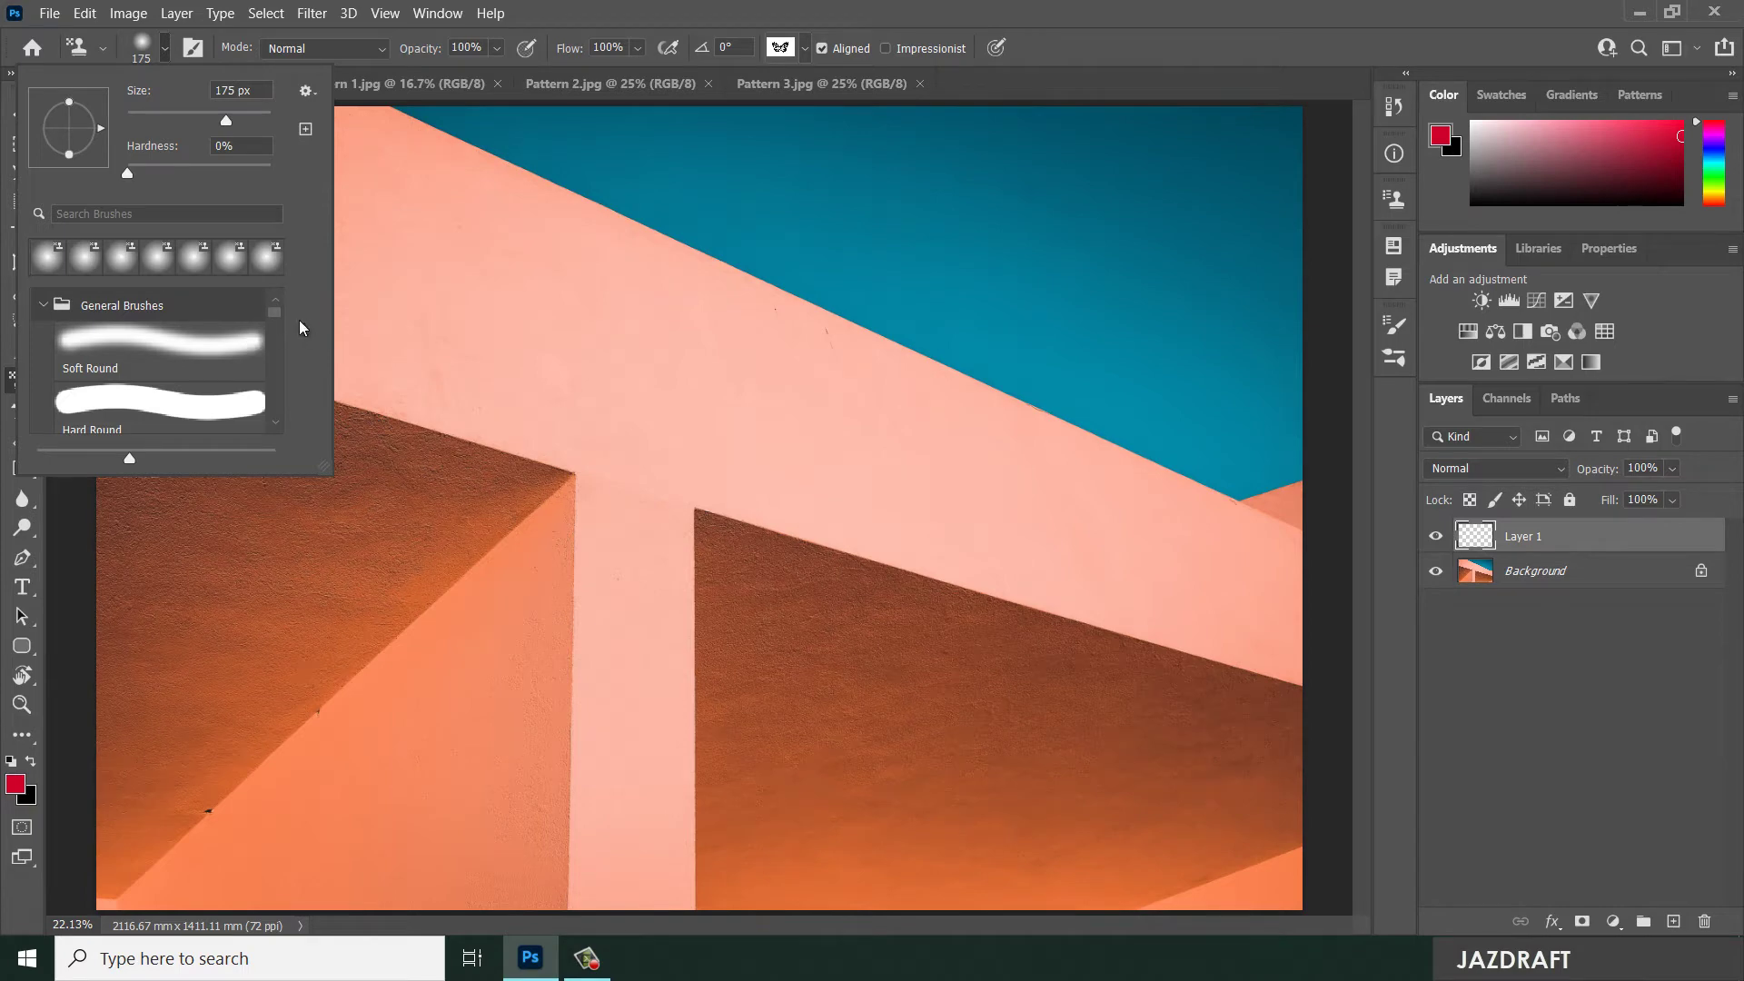
{"action": "mouse_move", "coordinate": [278, 317]}
{"action": "left_mouse_down"}
{"action": "mouse_move", "coordinate": [281, 335]}
{"action": "mouse_move", "coordinate": [282, 315]}
{"action": "left_mouse_up"}
{"action": "left_click", "coordinate": [1240, 8]}
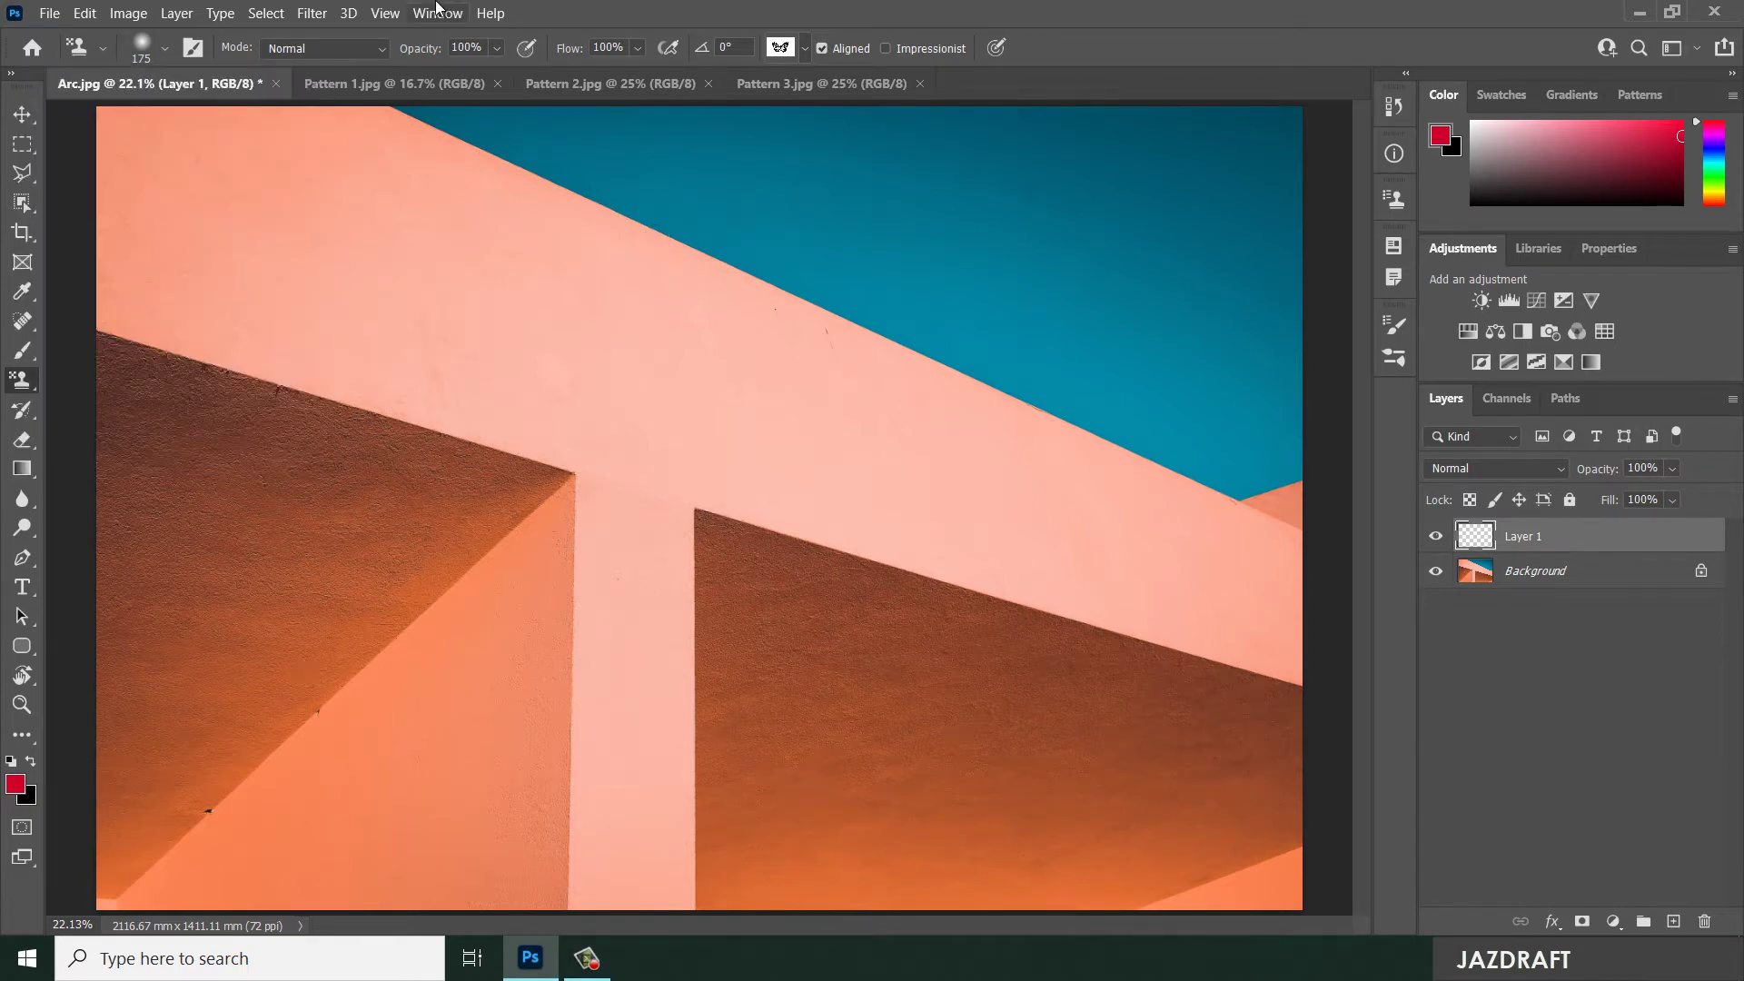
{"action": "left_click", "coordinate": [380, 50]}
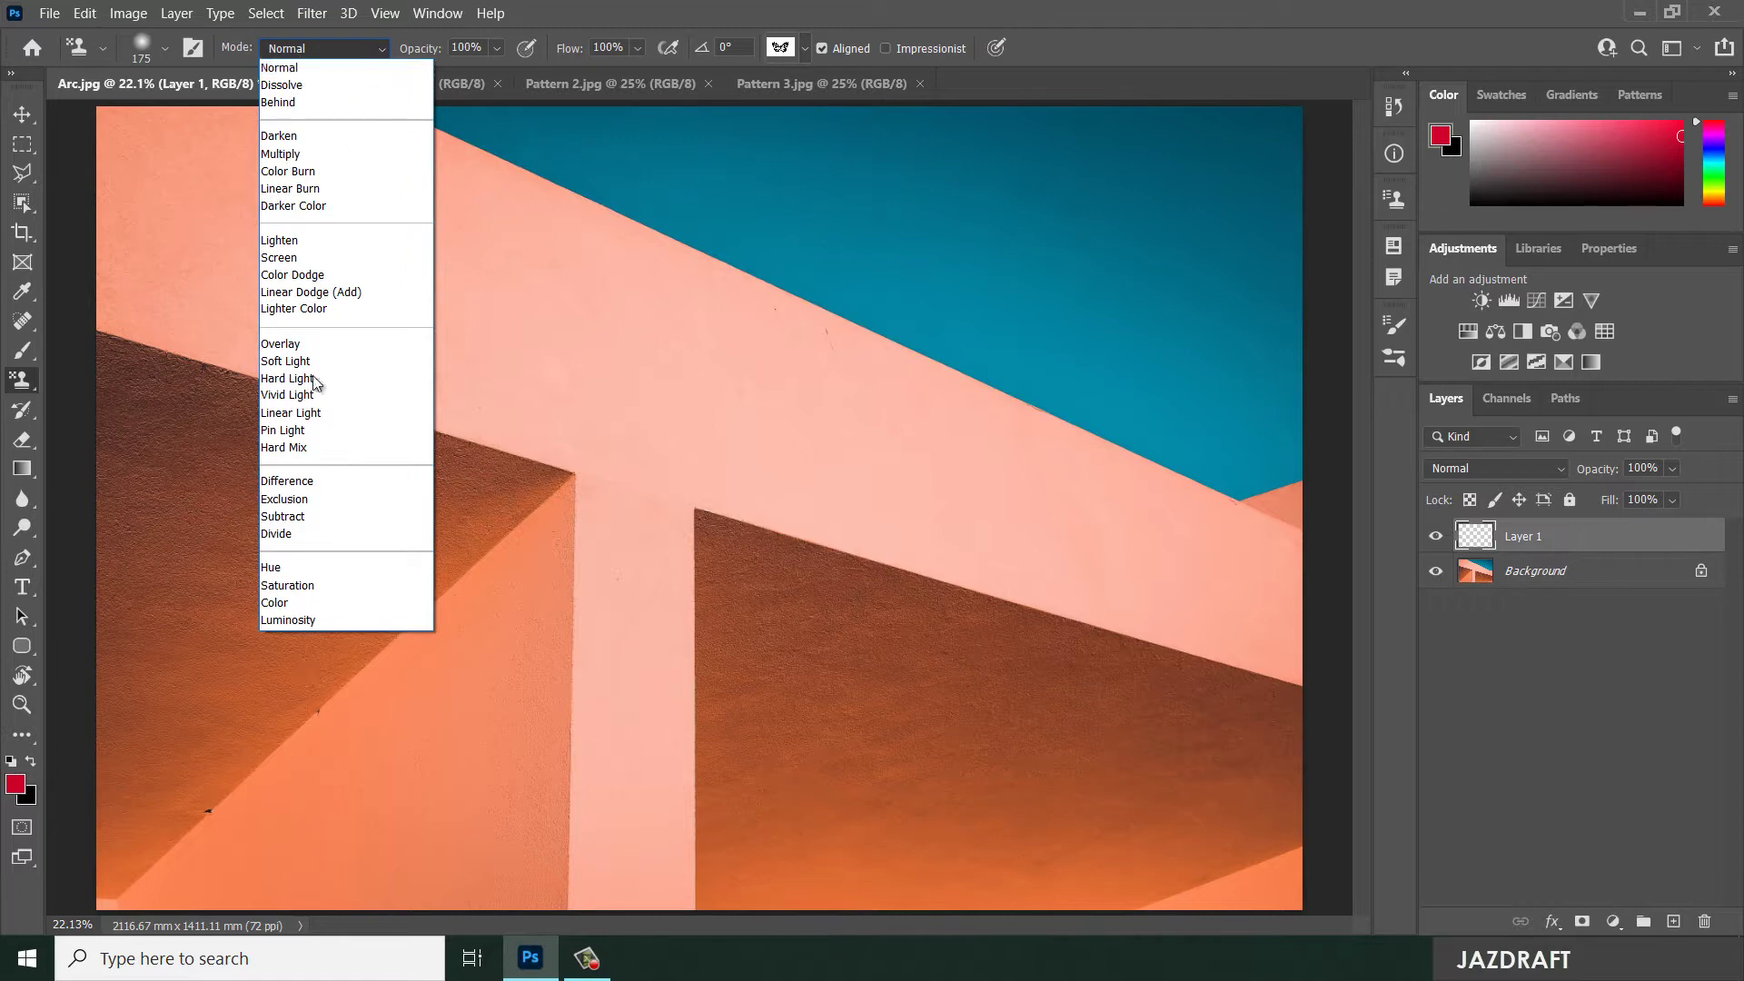
{"action": "left_click", "coordinate": [383, 43]}
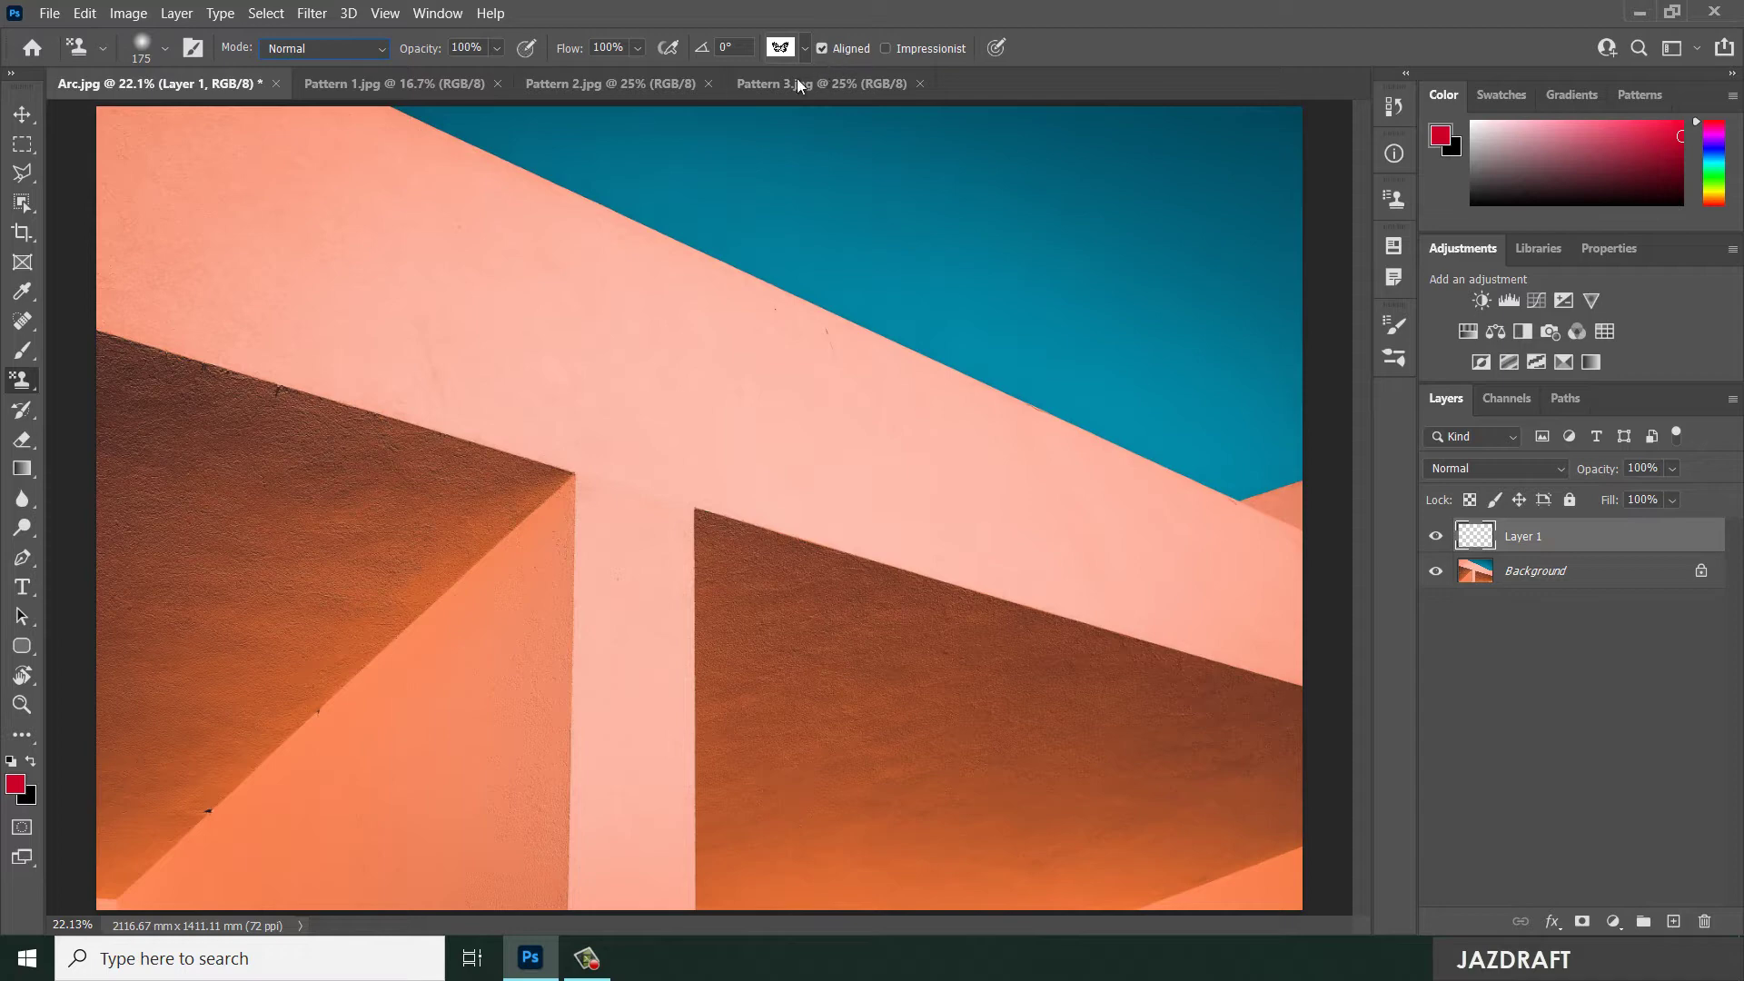
Set the Pattern Stamp brush size to 1700 px
{"action": "right_click", "coordinate": [340, 239]}
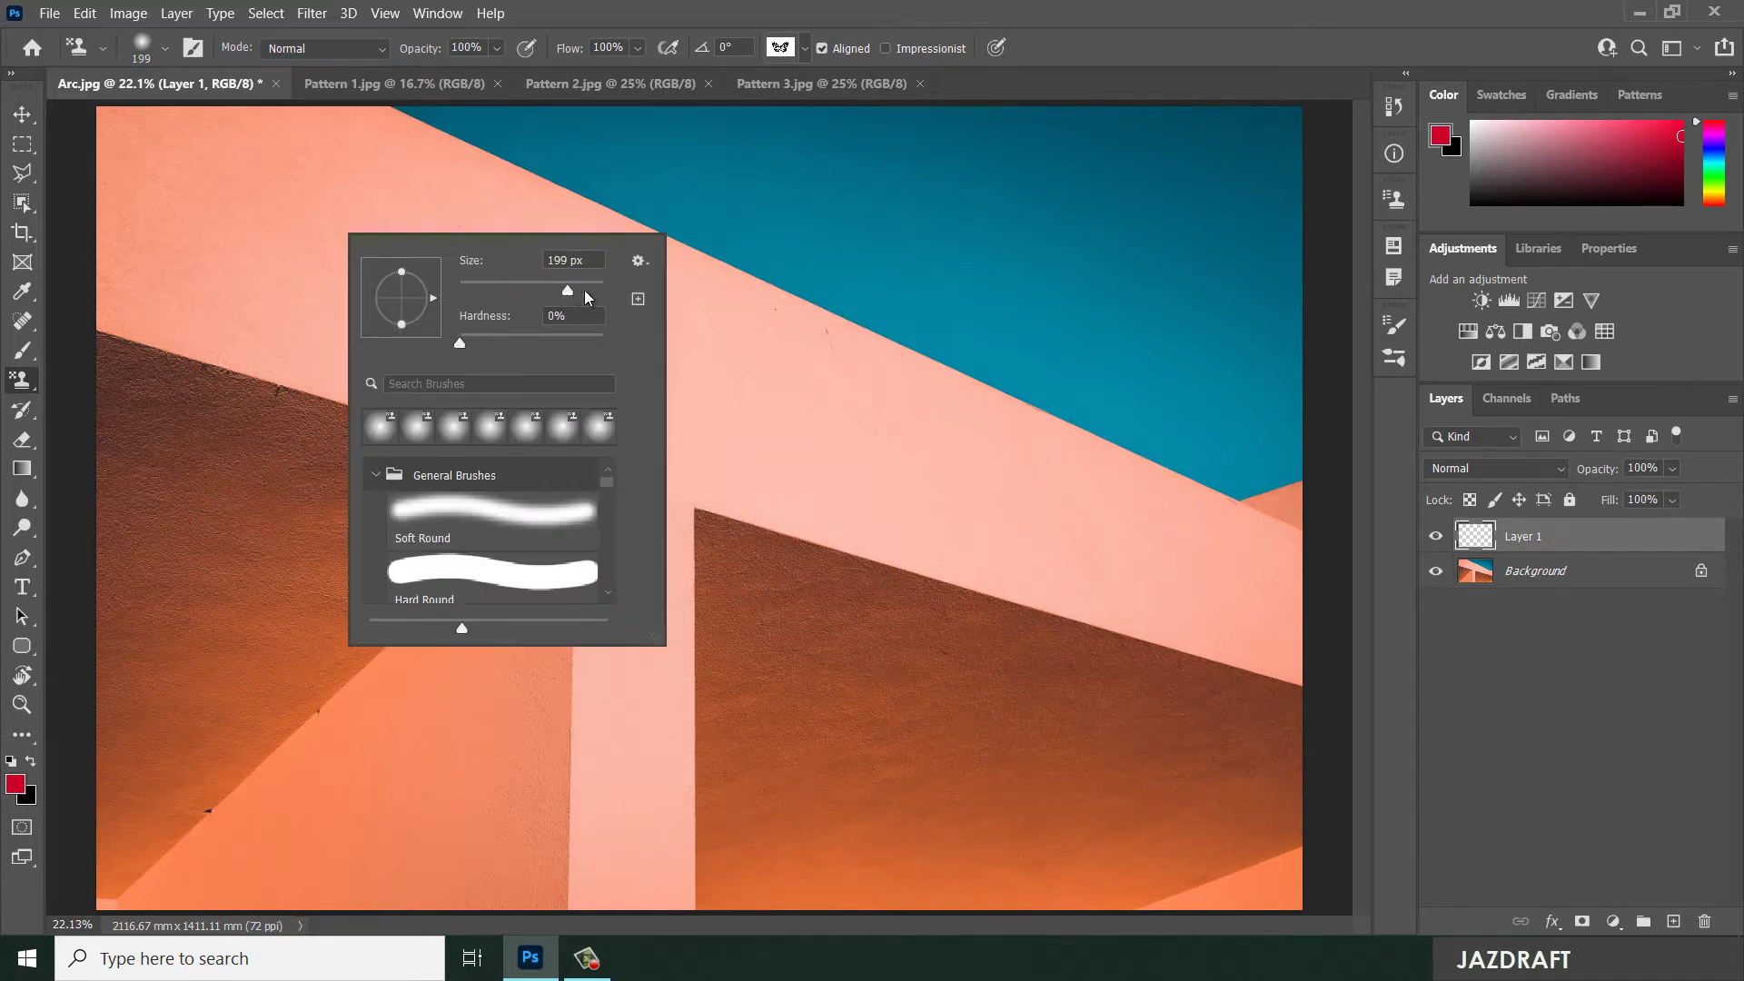
{"action": "type", "text": "1700"}
{"action": "key", "text": "Return"}
Try two separate butterfly-pattern strokes on Layer 1 with Aligned enabled, and undo both
{"action": "left_click", "coordinate": [370, 277]}
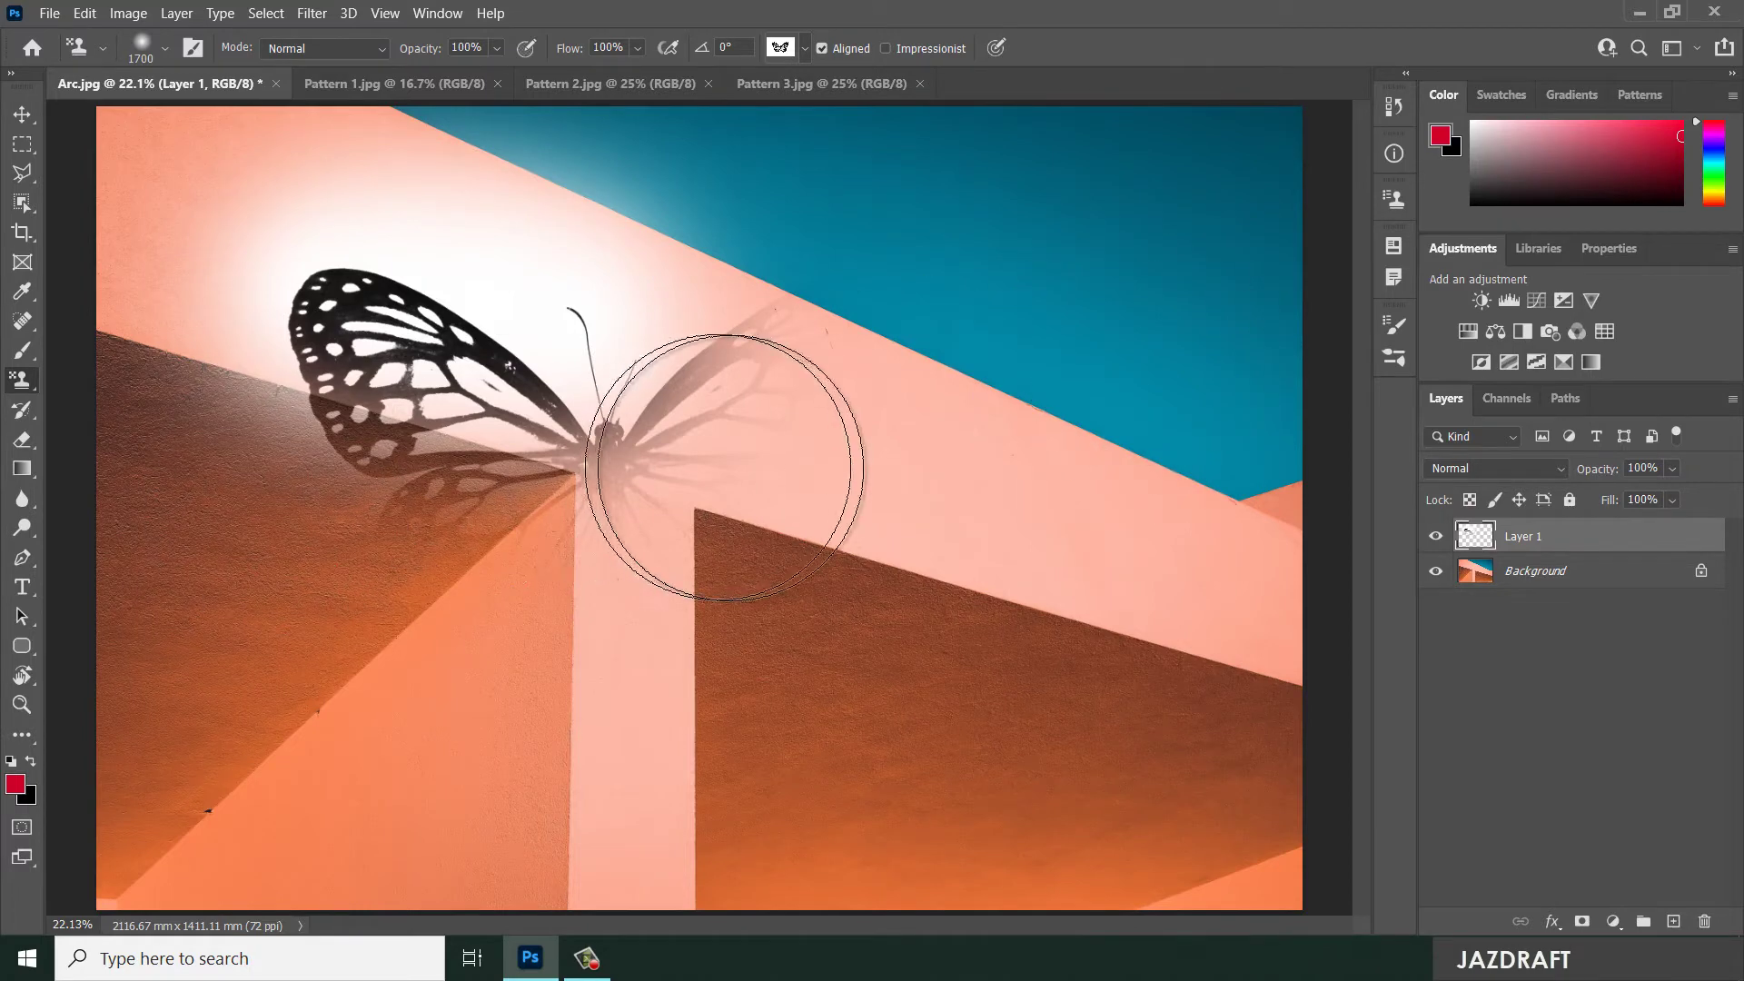
{"action": "mouse_move", "coordinate": [1112, 354]}
{"action": "left_mouse_down"}
{"action": "mouse_move", "coordinate": [1045, 560]}
{"action": "mouse_move", "coordinate": [962, 584]}
{"action": "mouse_move", "coordinate": [922, 481]}
{"action": "mouse_move", "coordinate": [682, 310]}
{"action": "mouse_move", "coordinate": [558, 464]}
{"action": "mouse_move", "coordinate": [430, 386]}
{"action": "mouse_move", "coordinate": [735, 454]}
{"action": "mouse_move", "coordinate": [555, 464]}
{"action": "mouse_move", "coordinate": [515, 449]}
{"action": "mouse_move", "coordinate": [710, 447]}
{"action": "mouse_move", "coordinate": [768, 466]}
{"action": "mouse_move", "coordinate": [583, 446]}
{"action": "mouse_move", "coordinate": [831, 414]}
{"action": "mouse_move", "coordinate": [912, 373]}
{"action": "mouse_move", "coordinate": [788, 436]}
{"action": "left_mouse_up"}
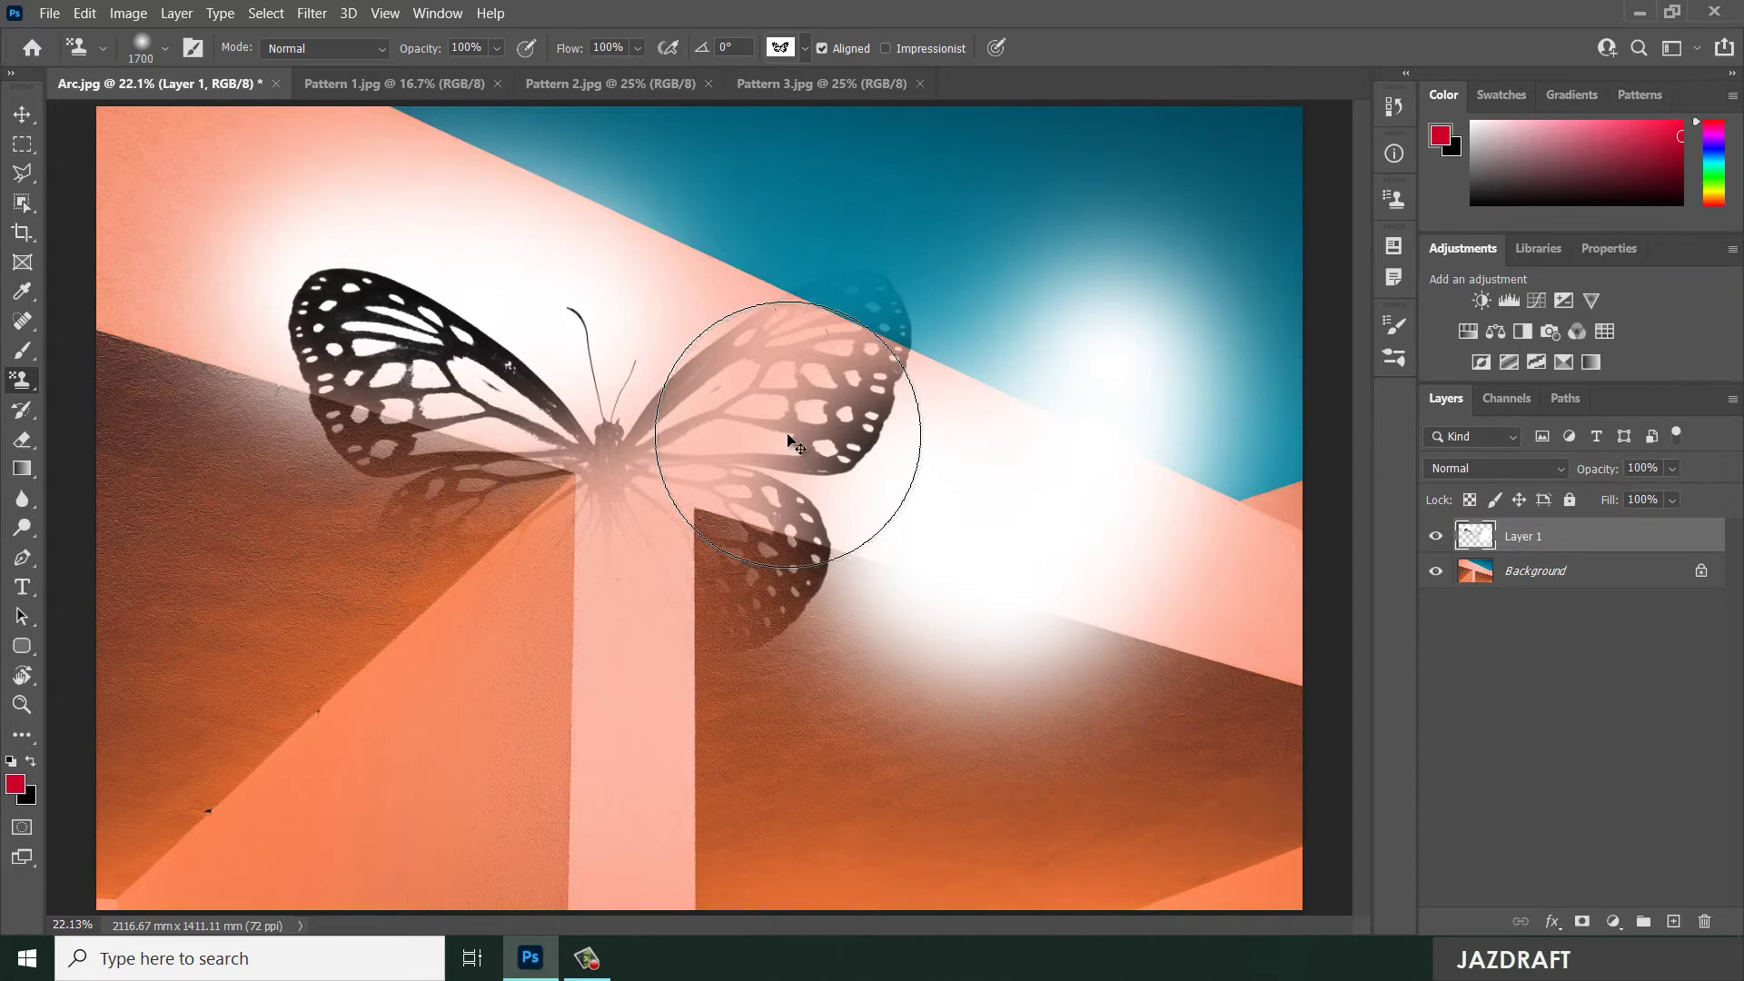
{"action": "key", "text": "ctrl+z"}
{"action": "key", "text": "ctrl+z"}
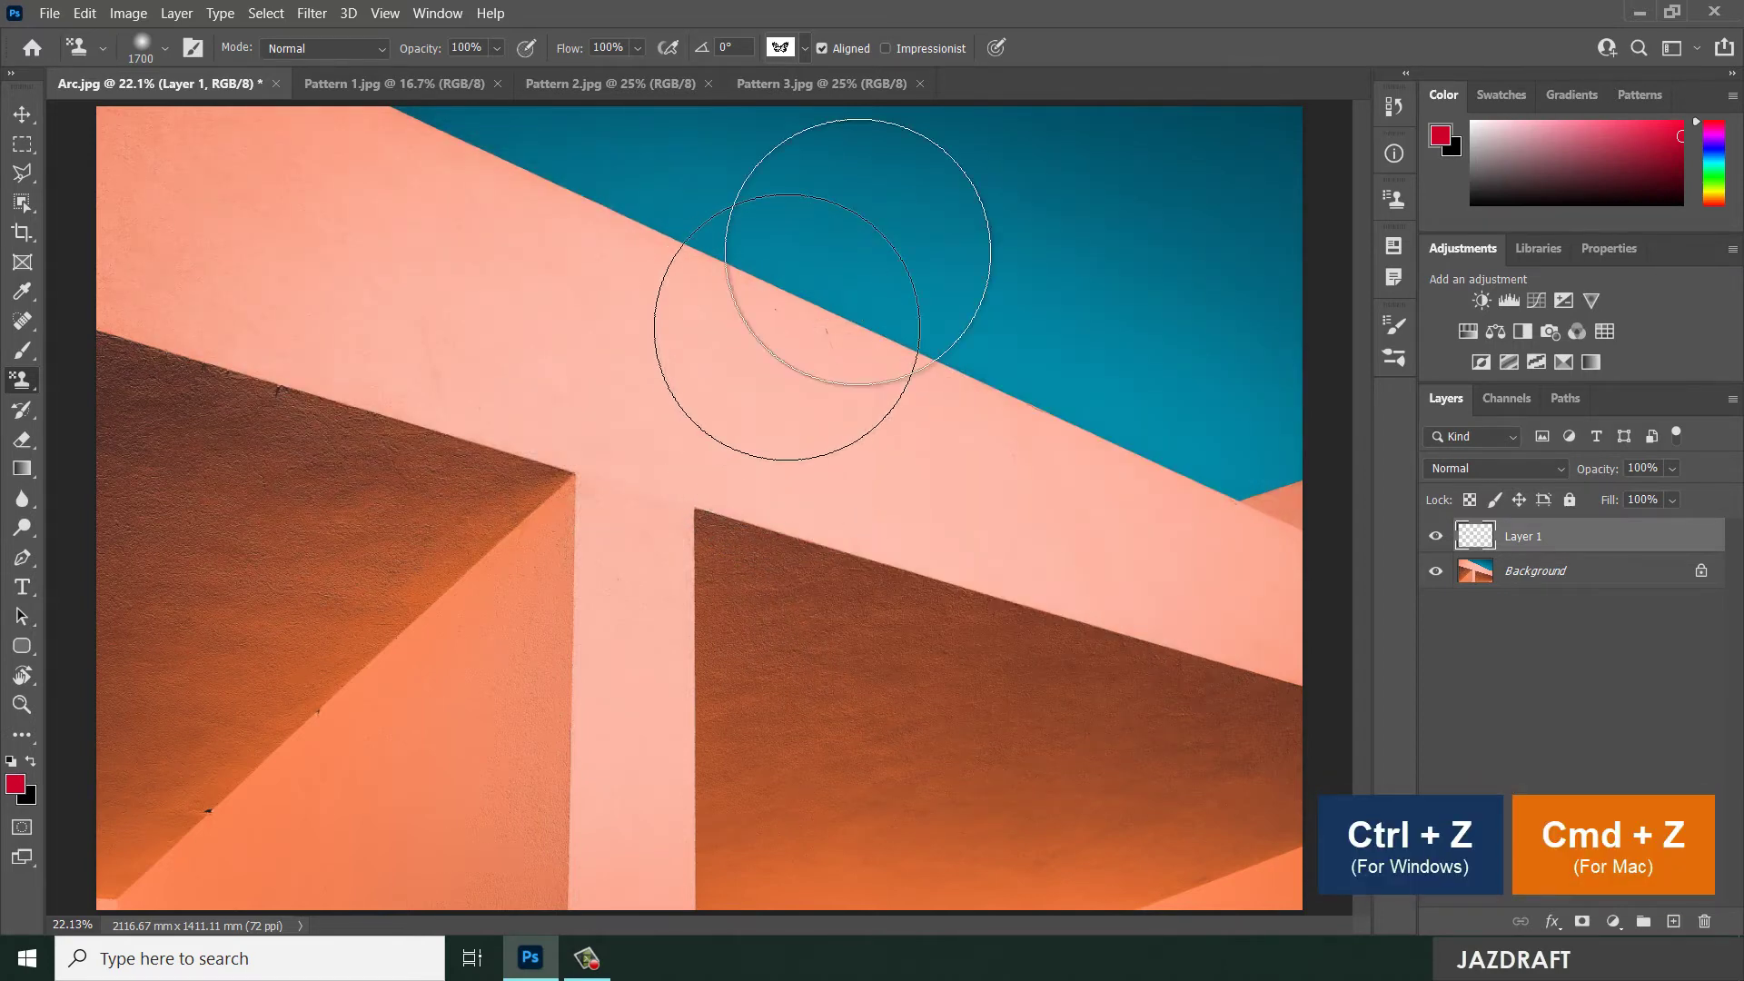
Try two separate butterfly-pattern strokes with Aligned disabled, undo both and re-enable Aligned
{"action": "left_click", "coordinate": [822, 48]}
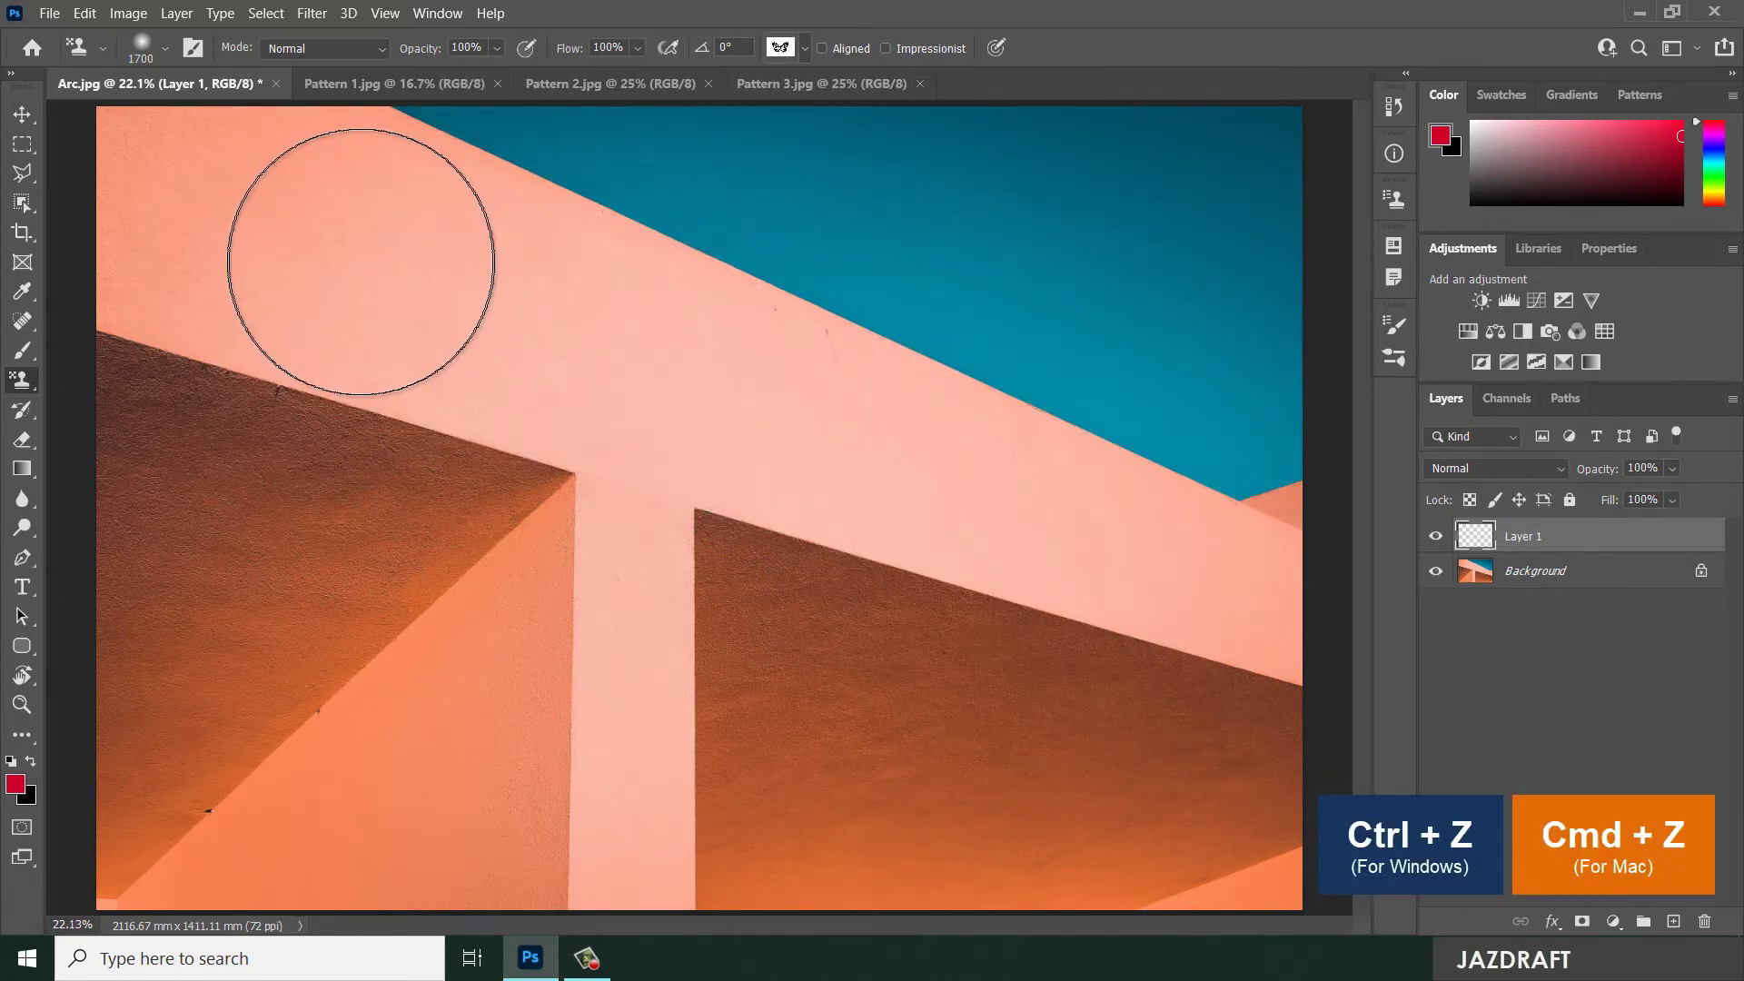
{"action": "mouse_move", "coordinate": [300, 259]}
{"action": "left_mouse_down"}
{"action": "mouse_move", "coordinate": [432, 329]}
{"action": "mouse_move", "coordinate": [677, 432]}
{"action": "mouse_move", "coordinate": [765, 549]}
{"action": "left_mouse_up"}
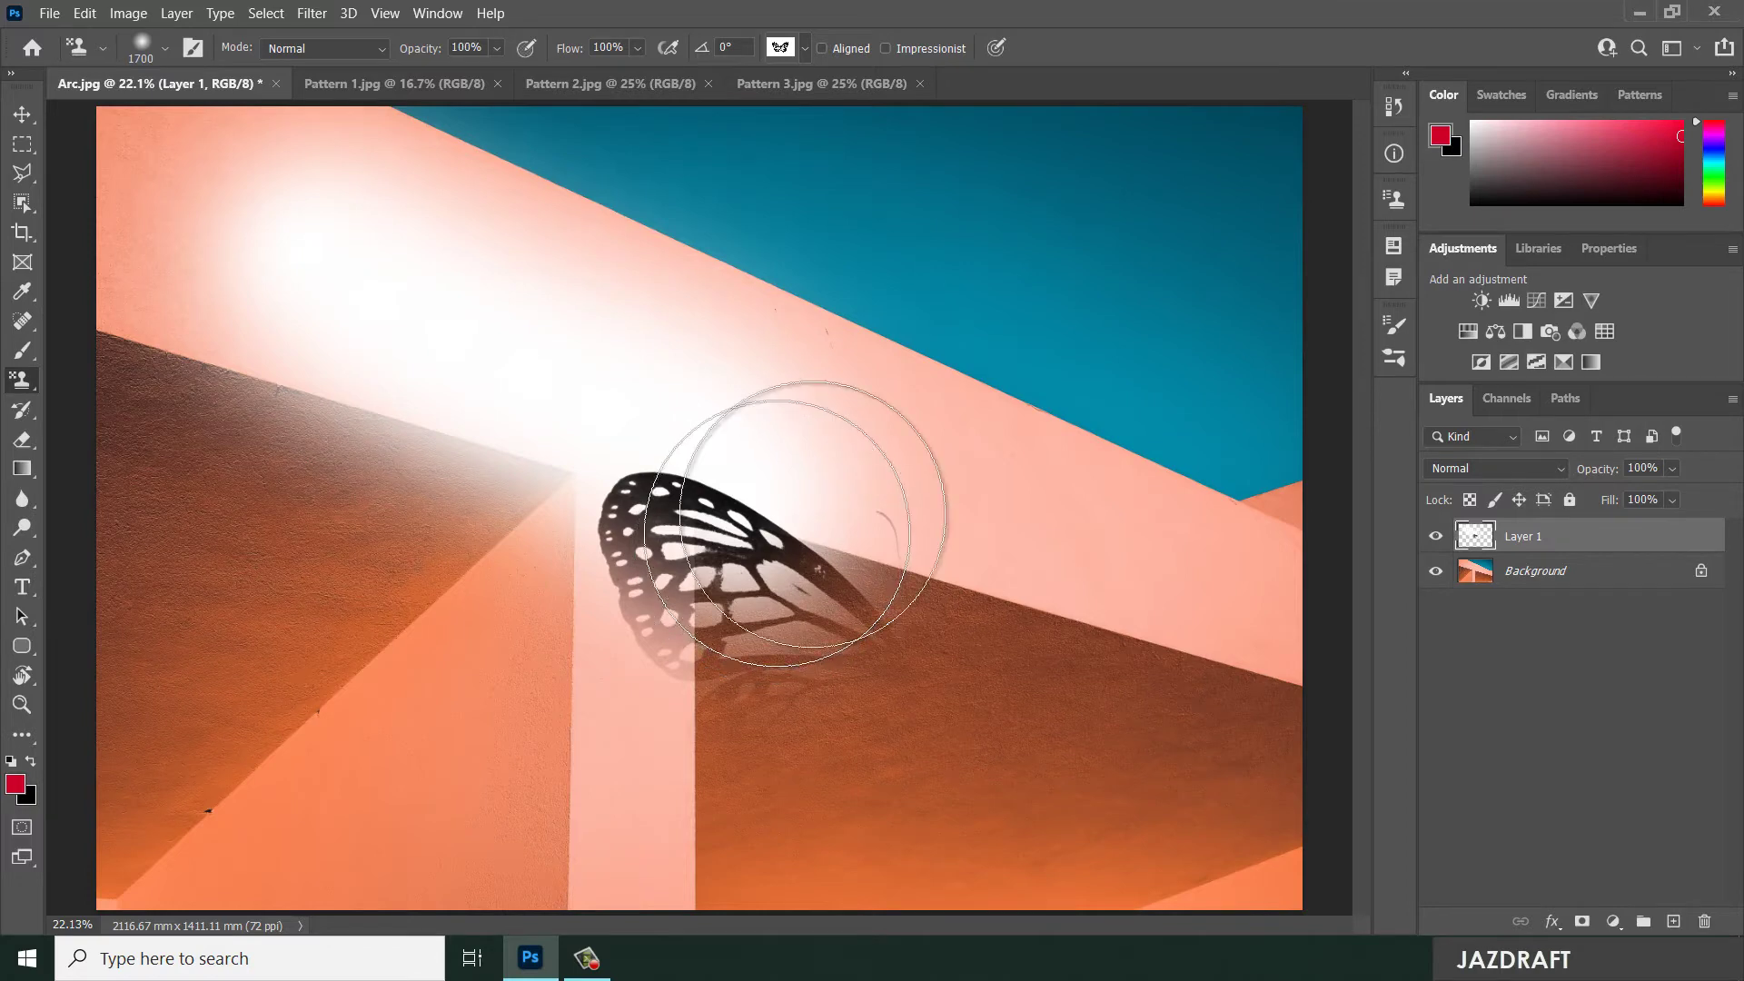
{"action": "mouse_move", "coordinate": [1147, 244]}
{"action": "left_mouse_down"}
{"action": "mouse_move", "coordinate": [935, 227]}
{"action": "mouse_move", "coordinate": [844, 264]}
{"action": "left_mouse_up"}
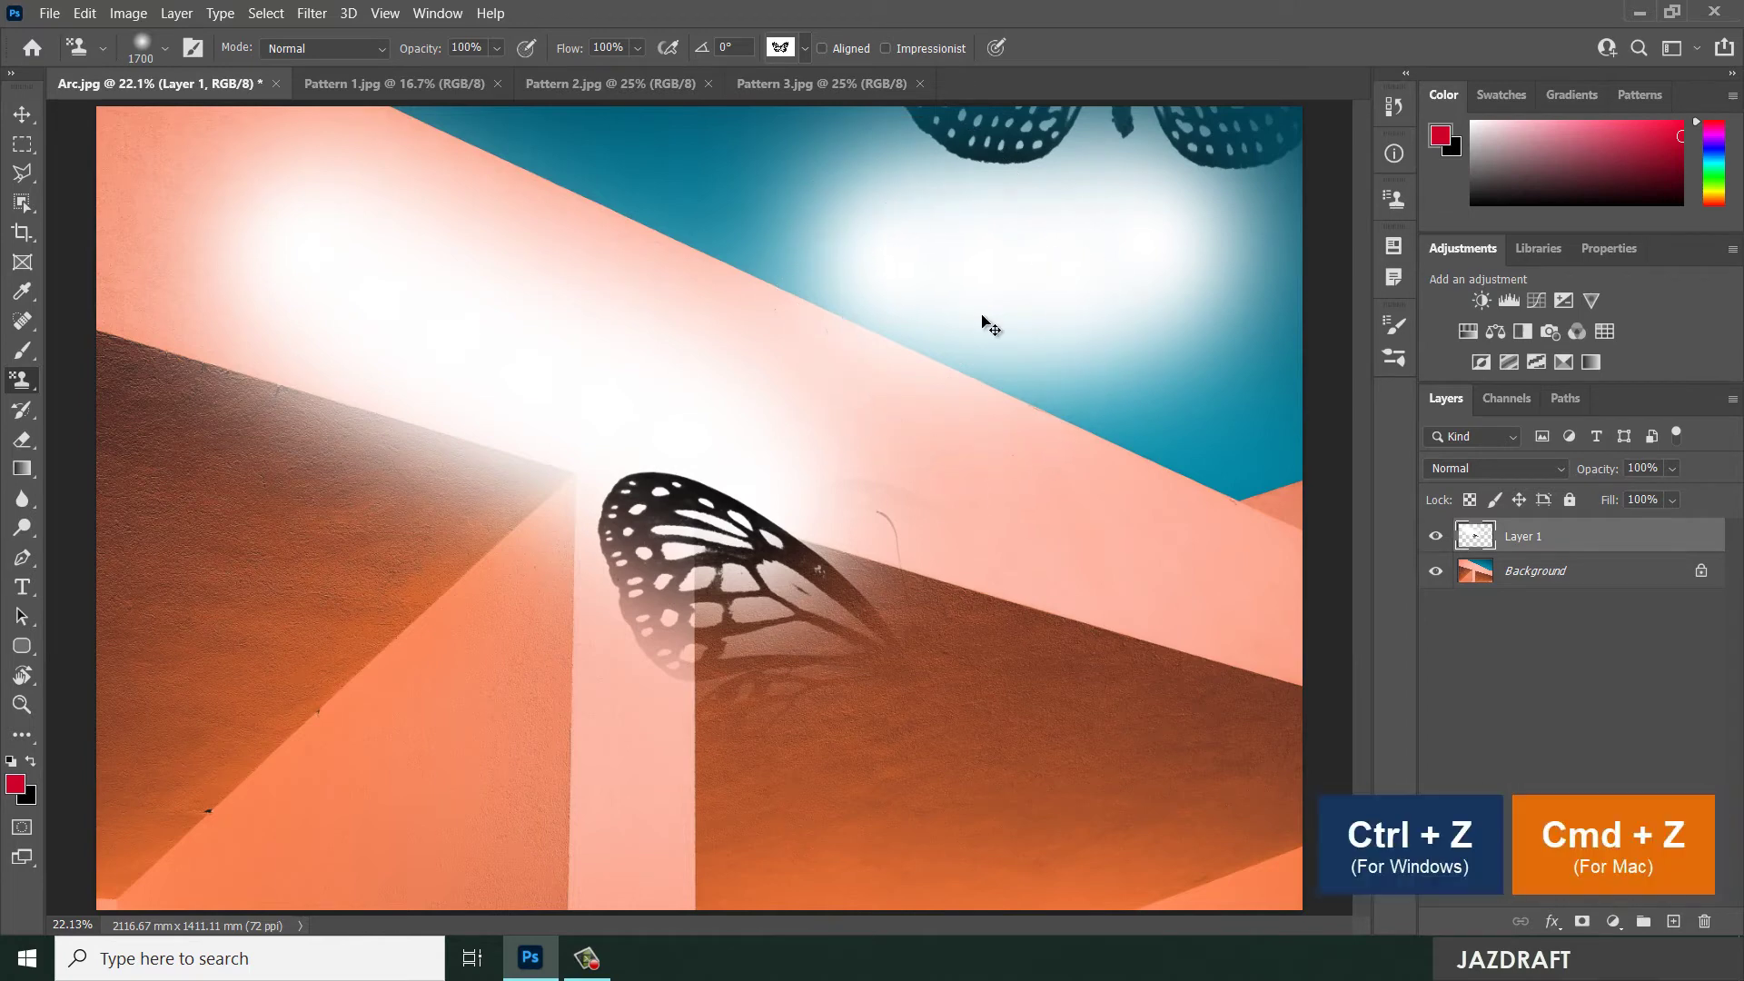
{"action": "key", "text": "ctrl+z"}
{"action": "key", "text": "ctrl+z"}
{"action": "left_click", "coordinate": [822, 48]}
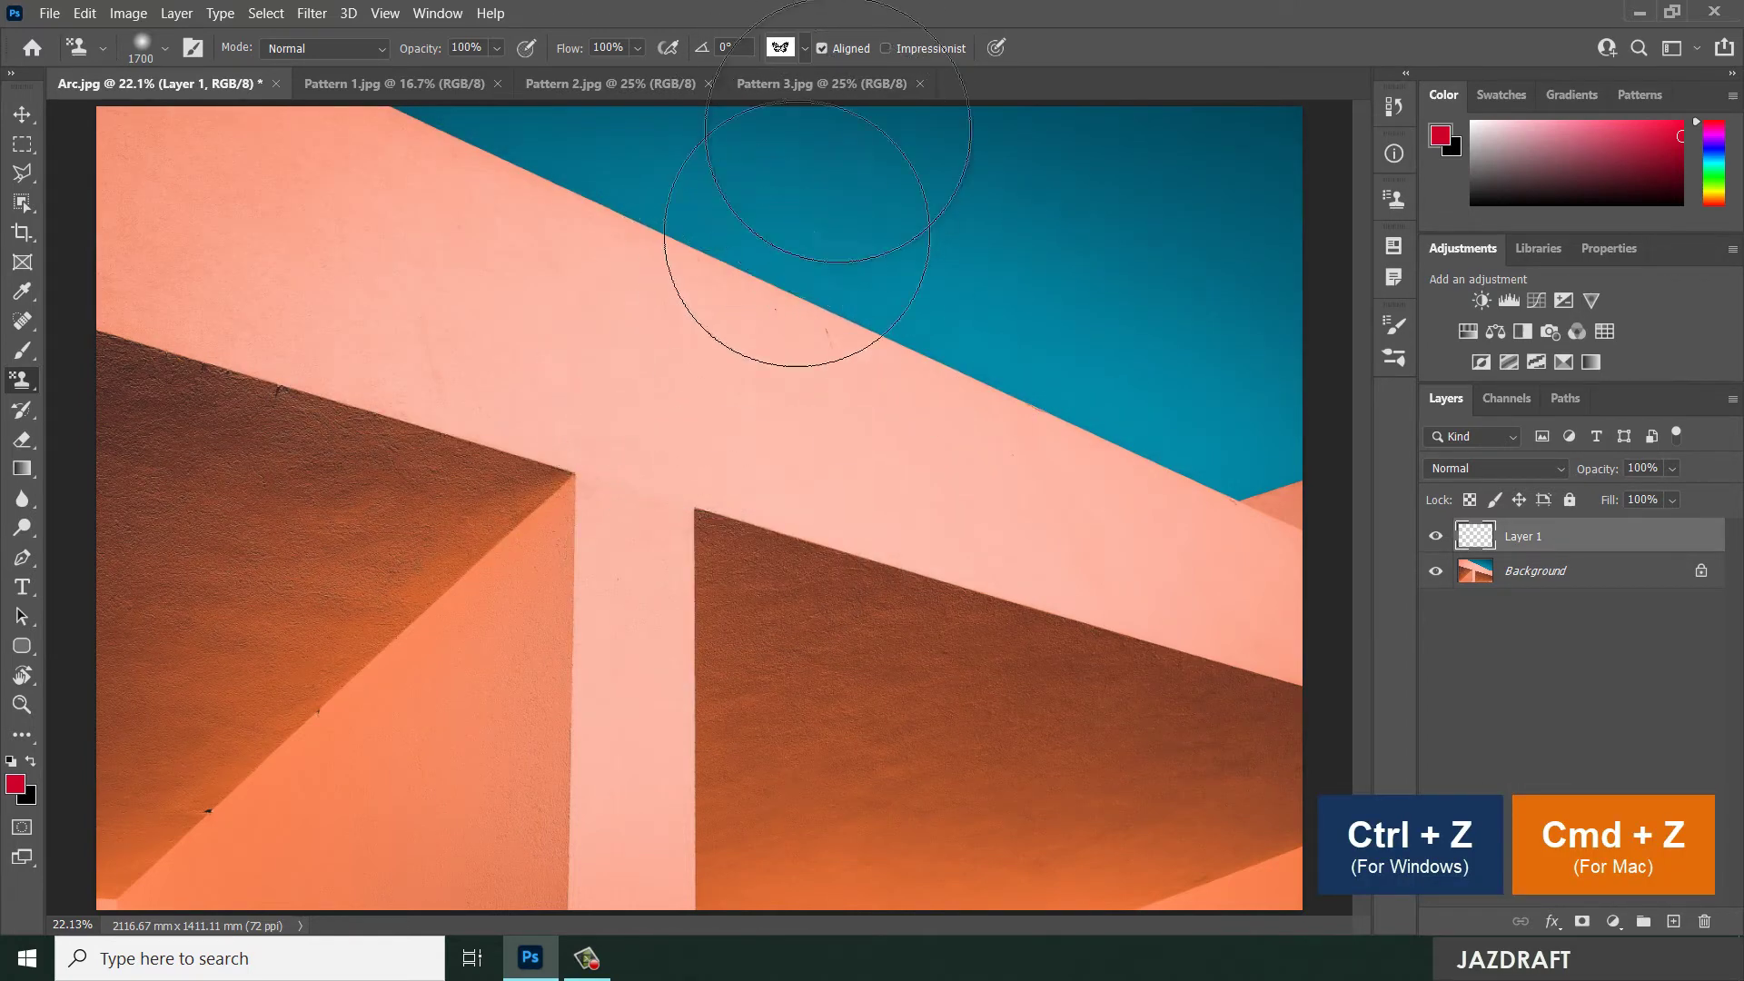
Check which patterns are available for the Pattern Stamp tool
{"action": "left_click", "coordinate": [805, 48]}
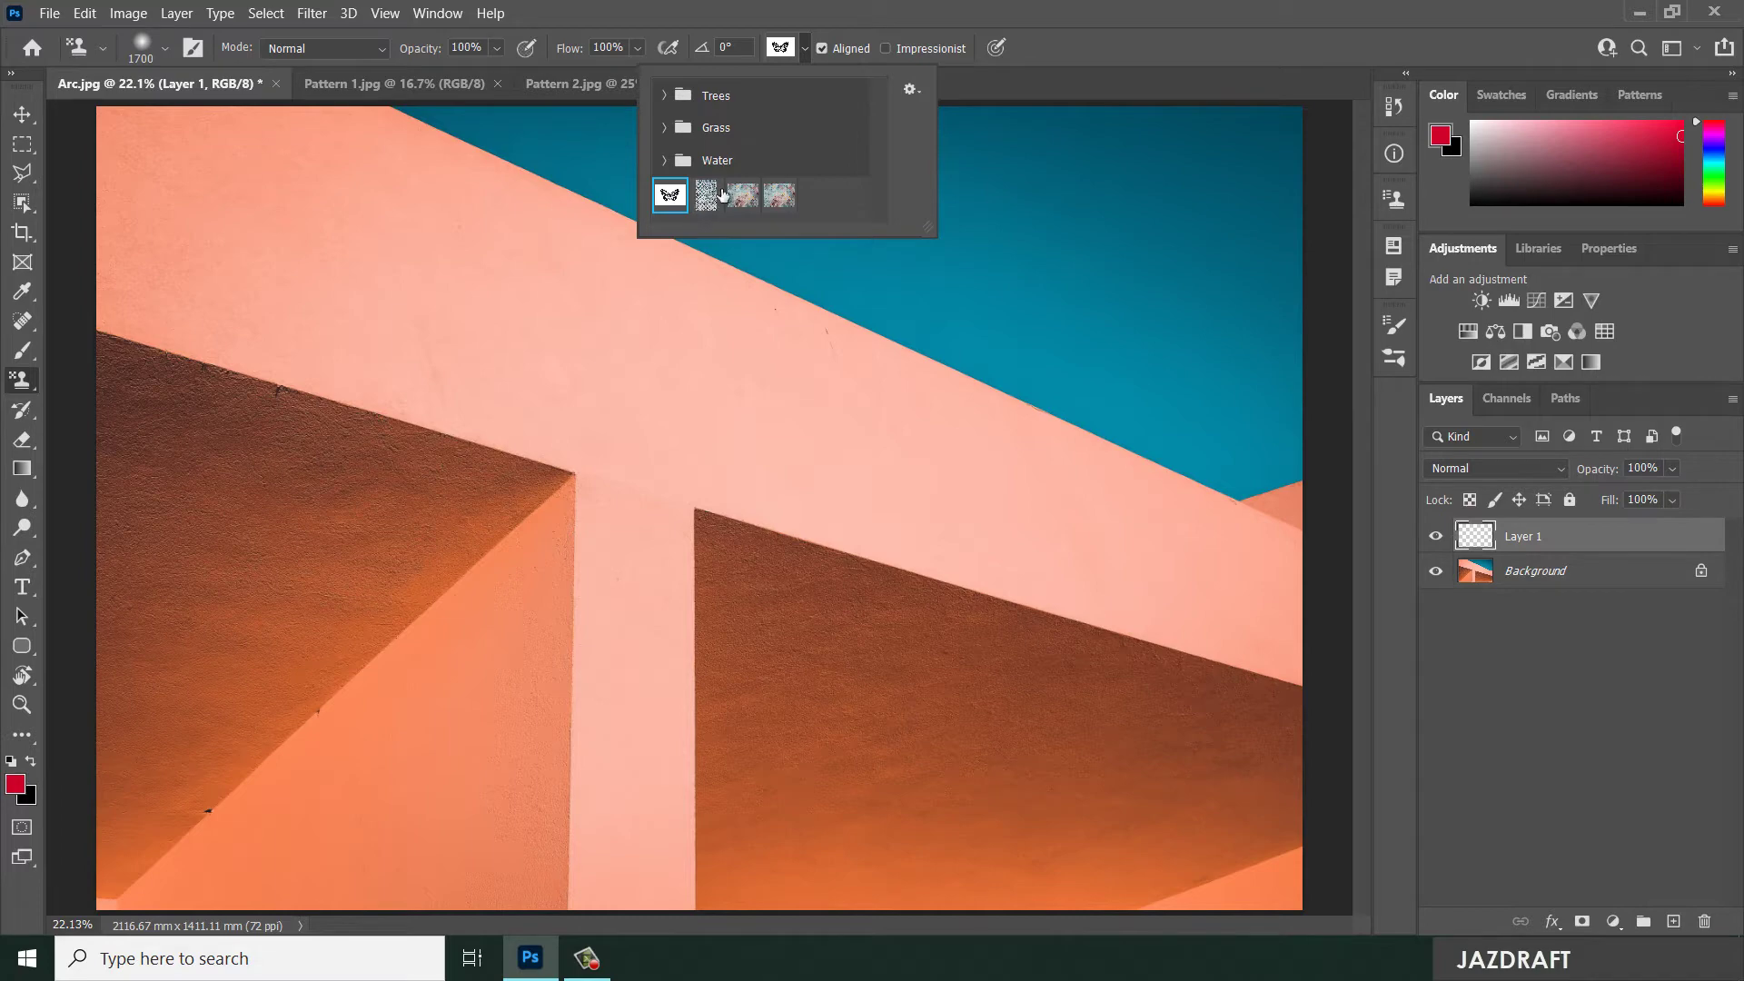
{"action": "left_click", "coordinate": [1132, 12]}
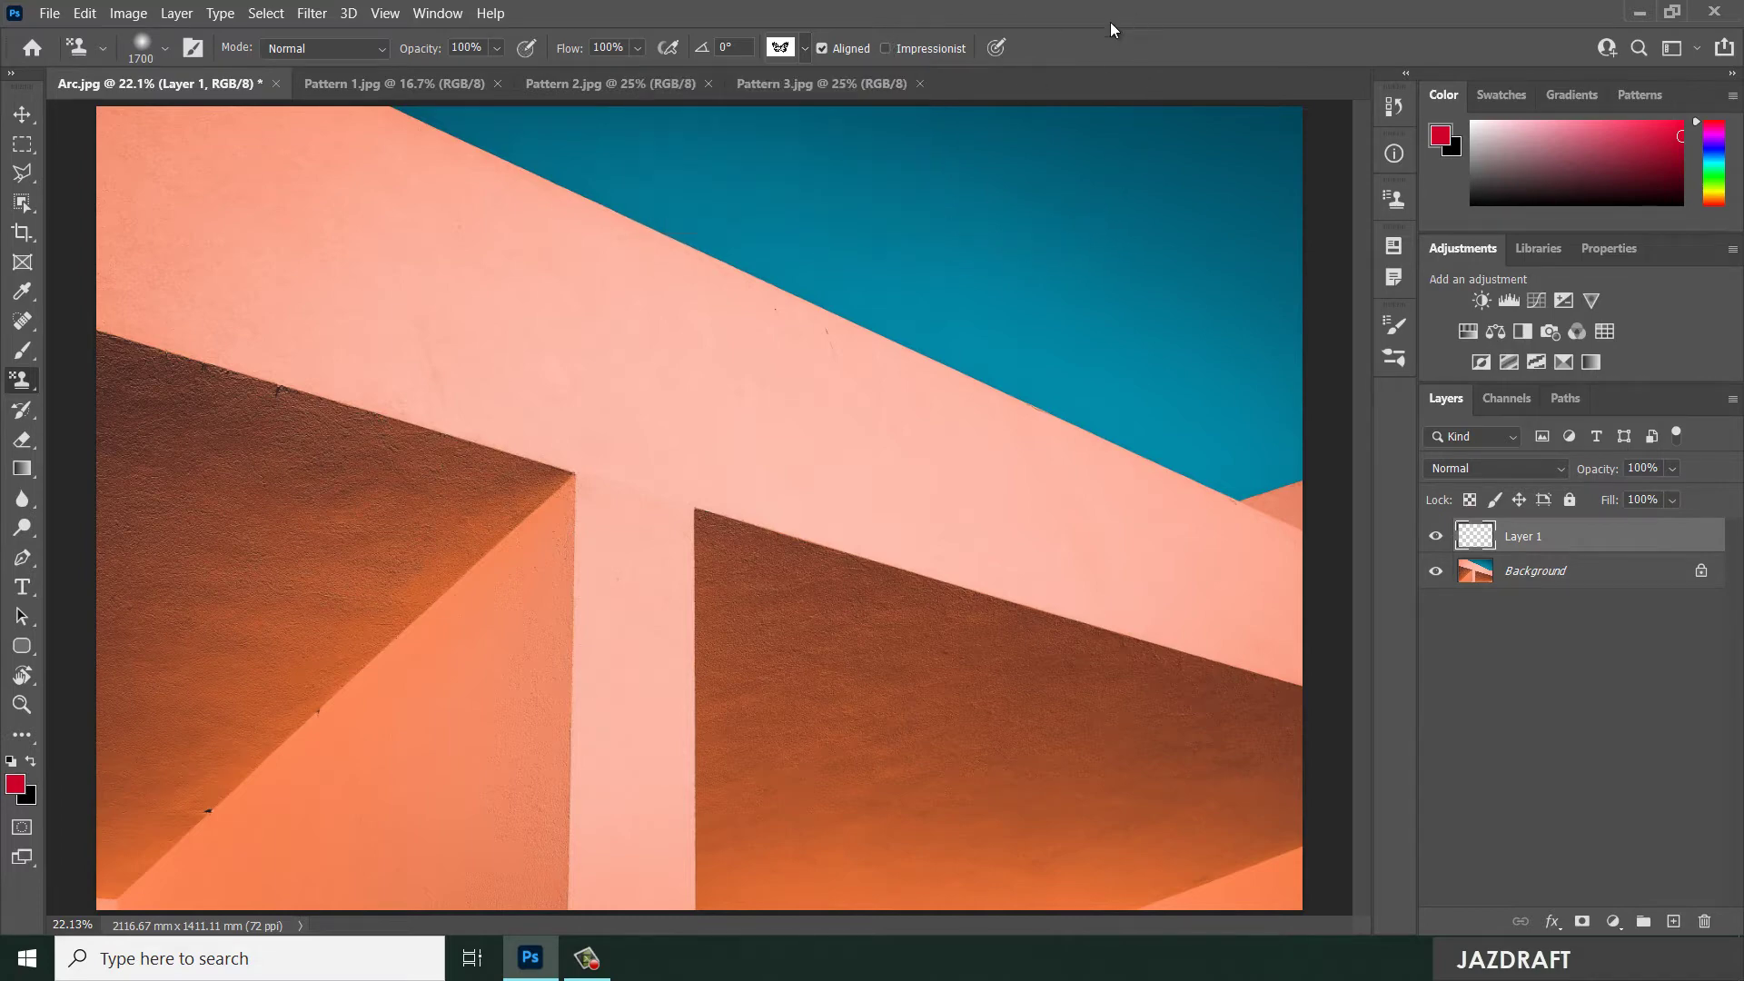
Select the whole tile image in Pattern 1.jpg with a rectangular marquee and define it as a pattern named pattern1
{"action": "left_click", "coordinate": [368, 79]}
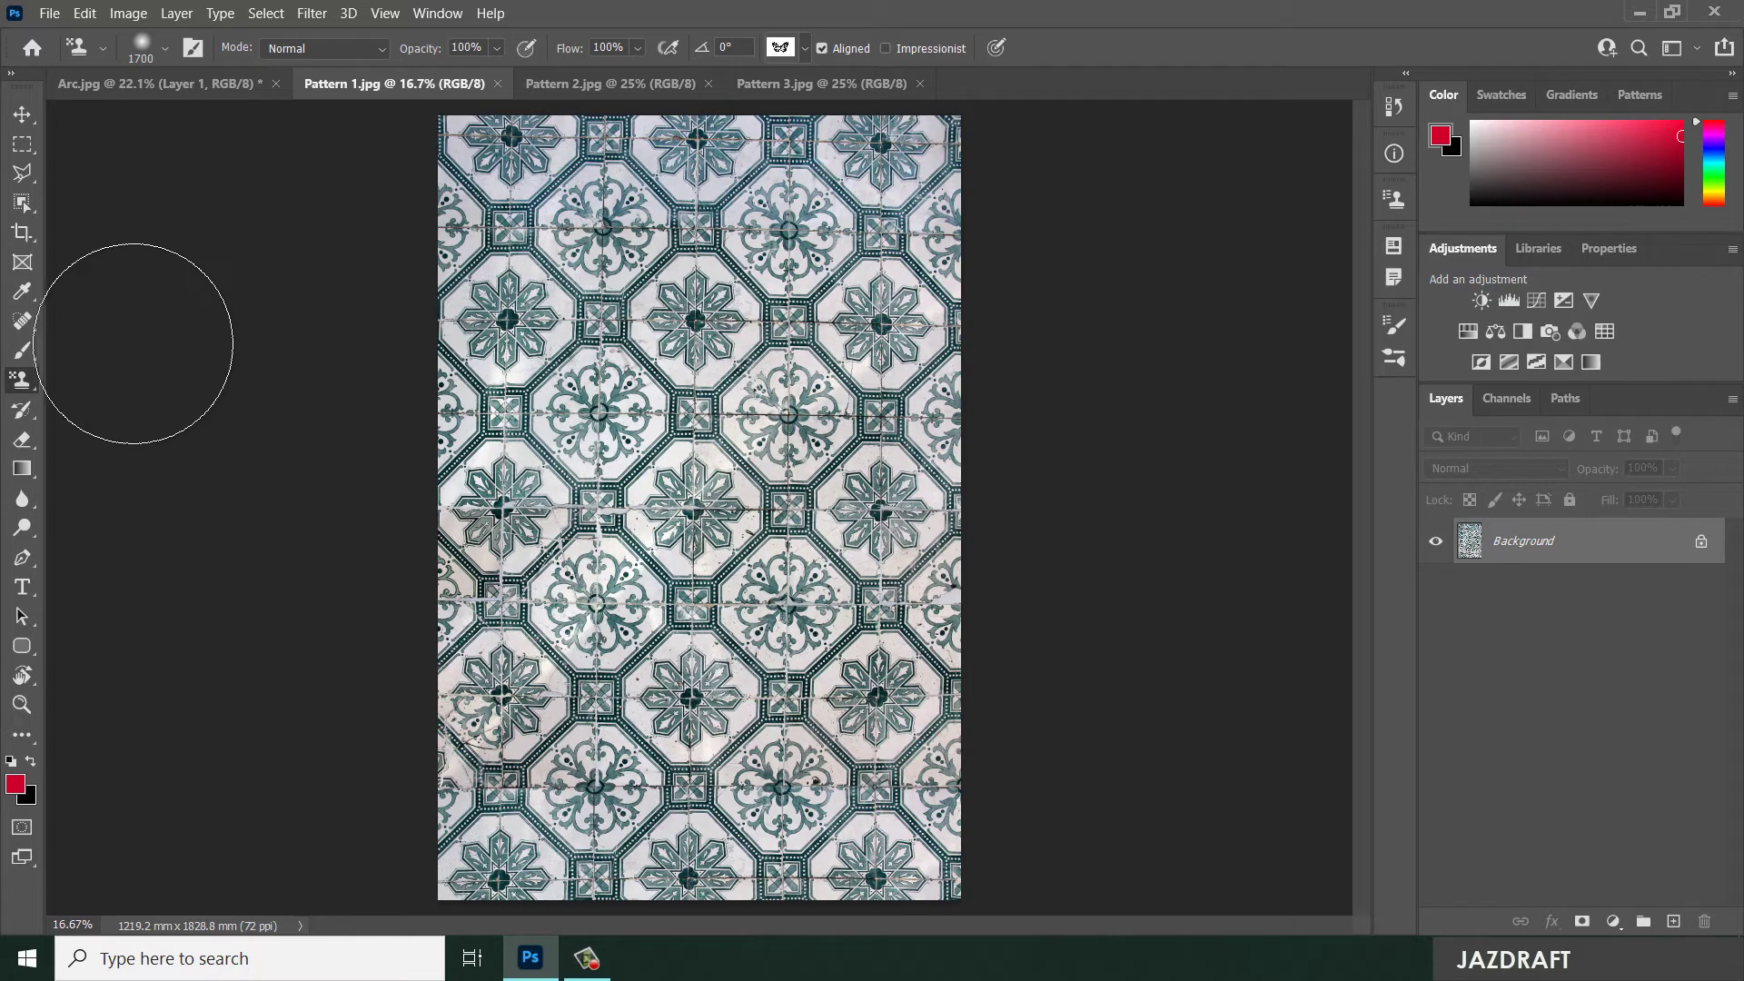
{"action": "left_click", "coordinate": [22, 146]}
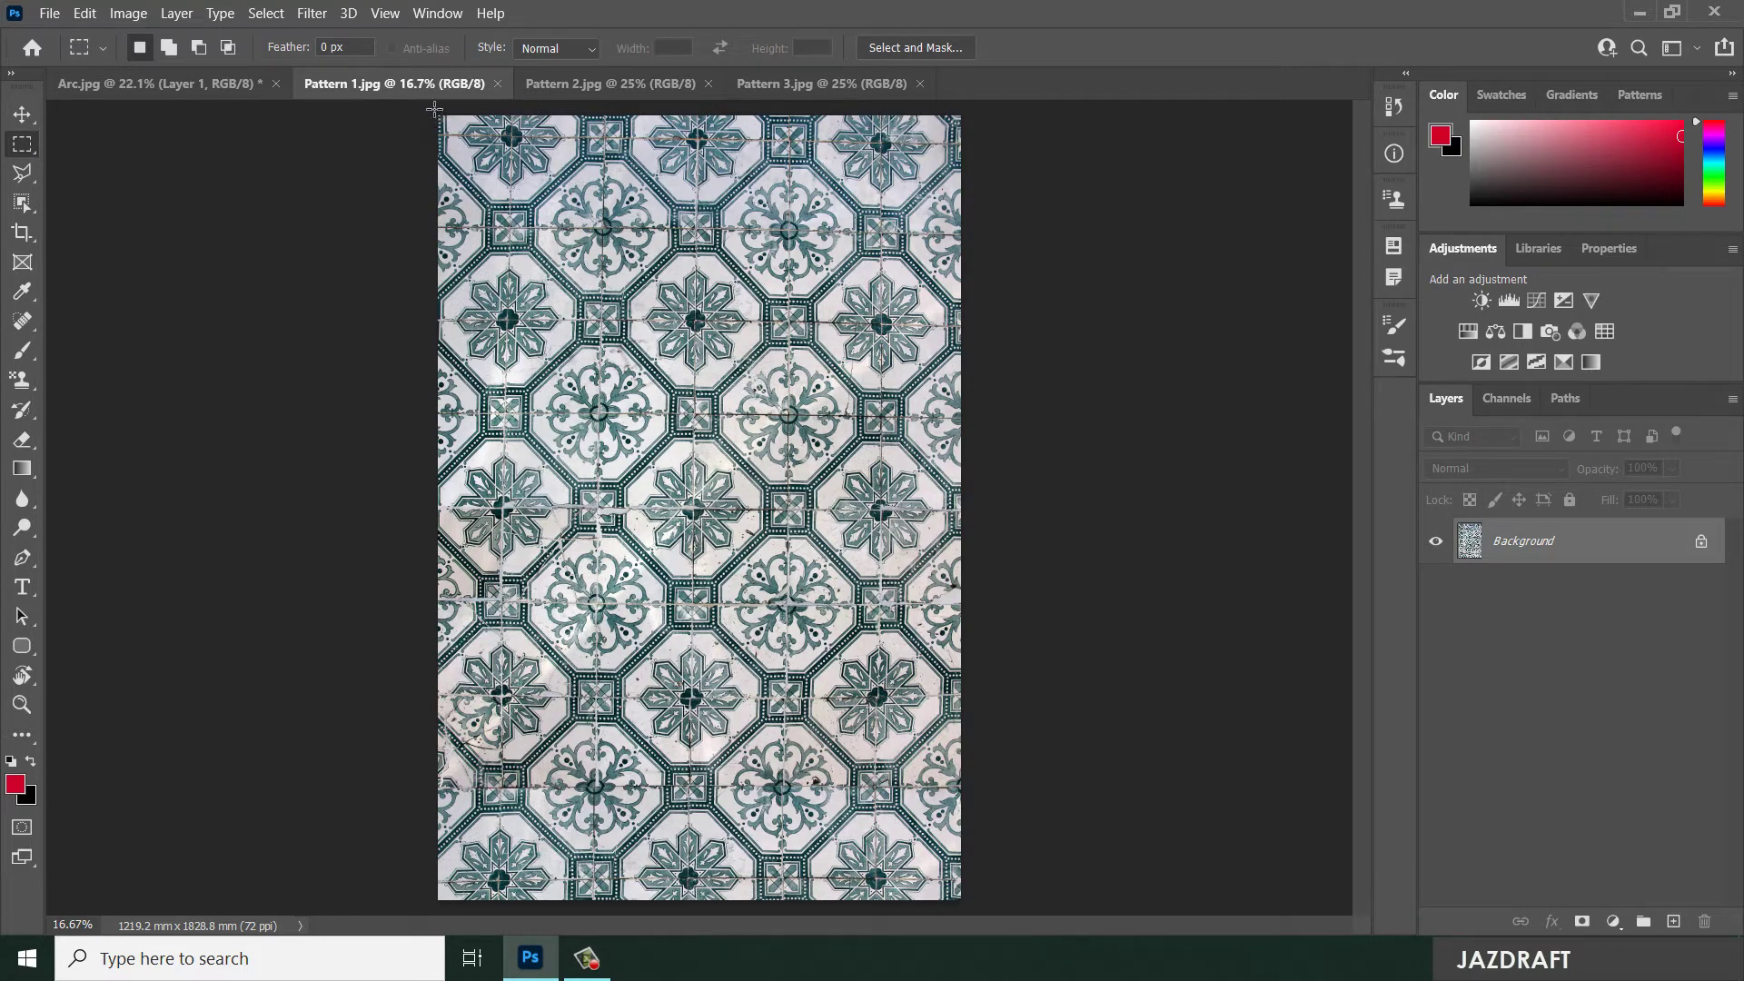
{"action": "left_click_drag", "start_coordinate": [442, 119], "coordinate": [1010, 905]}
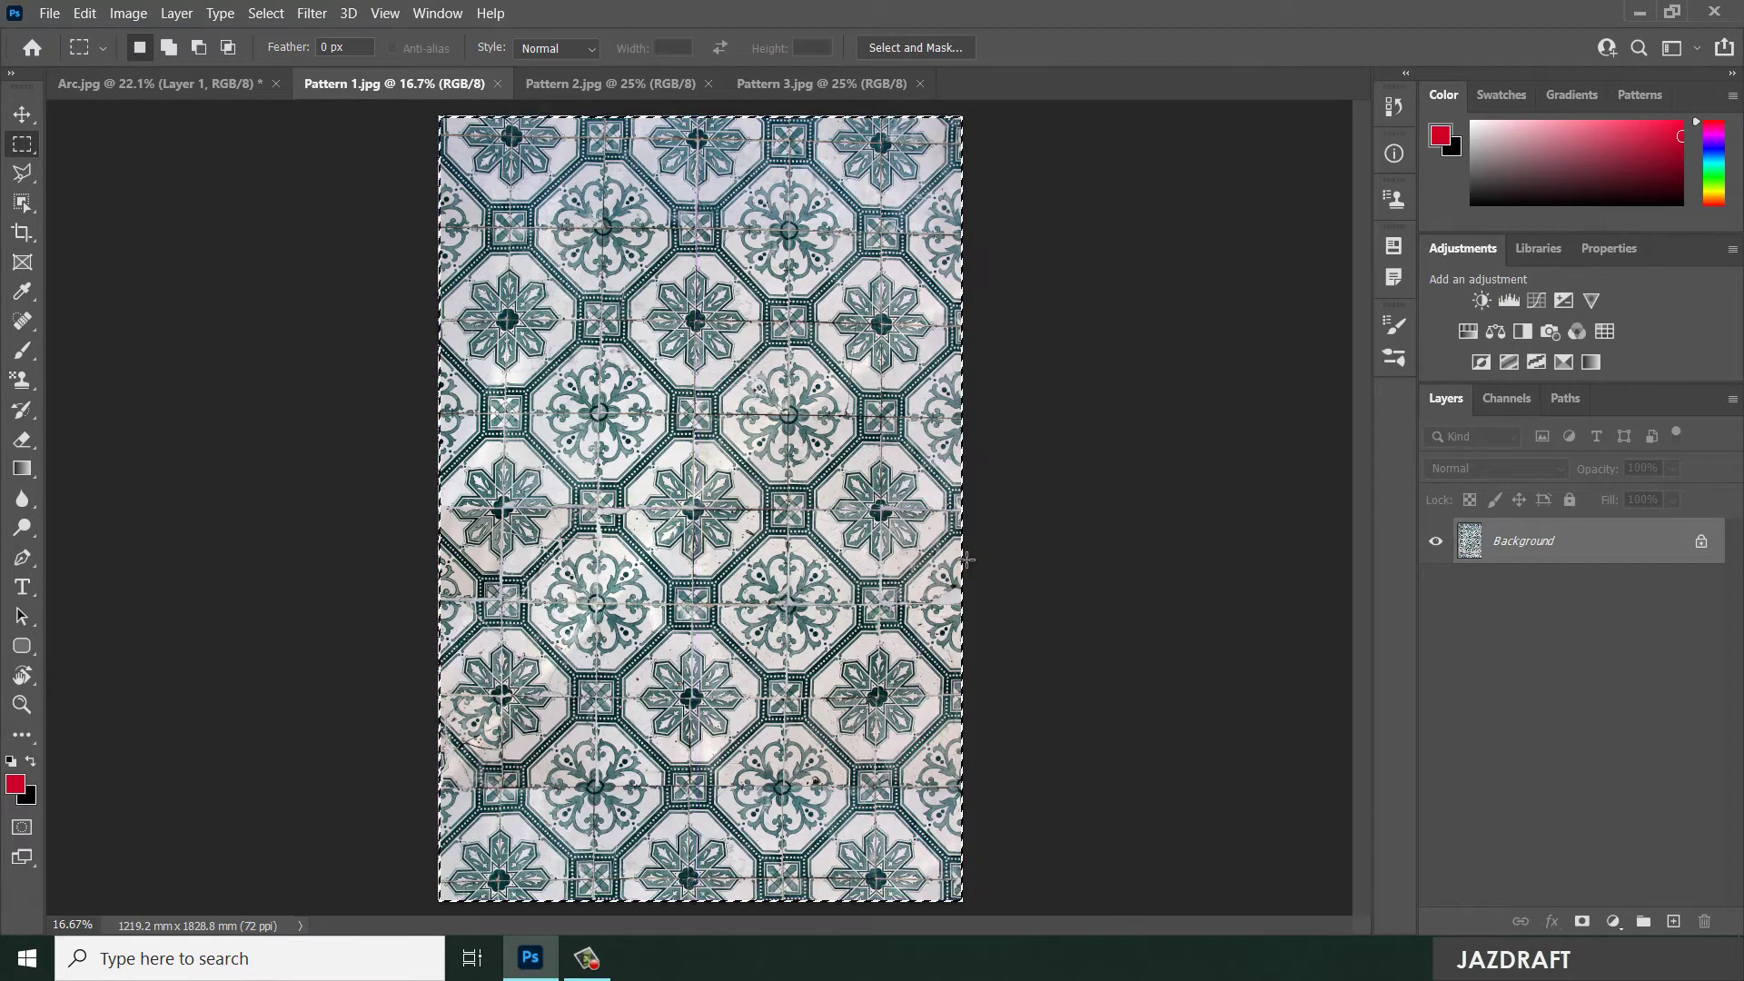
{"action": "left_click", "coordinate": [82, 13]}
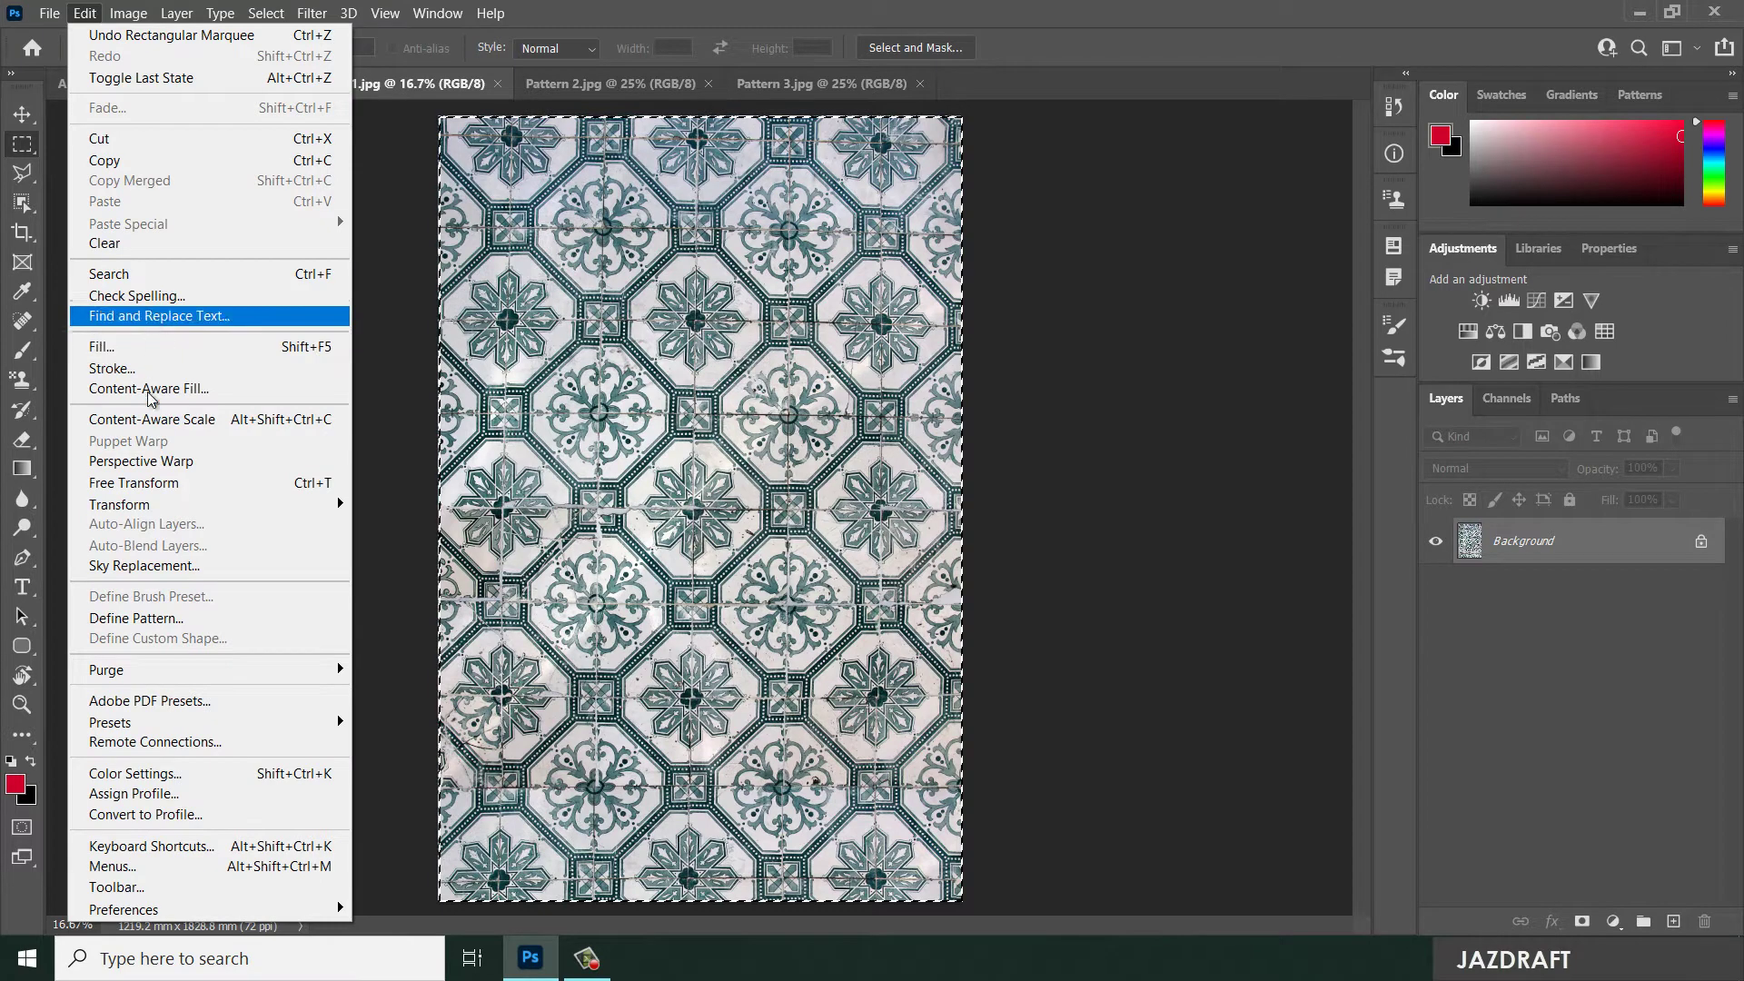
{"action": "mouse_move", "coordinate": [136, 732]}
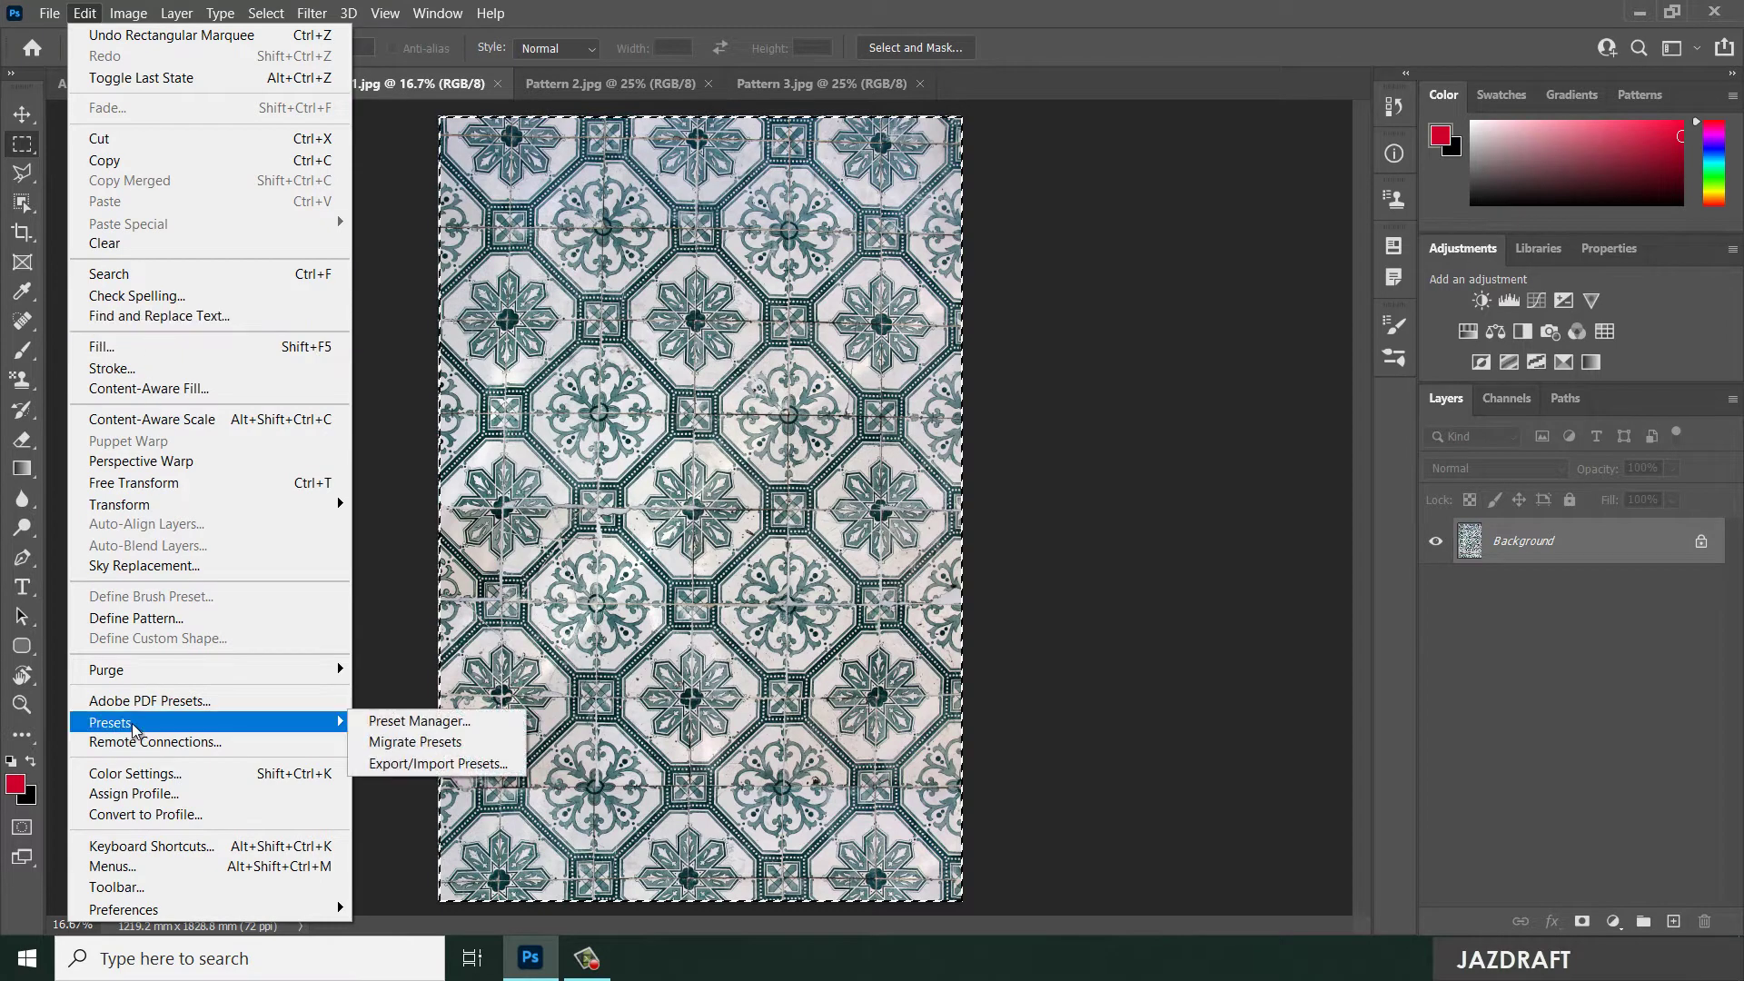
{"action": "left_click", "coordinate": [139, 620]}
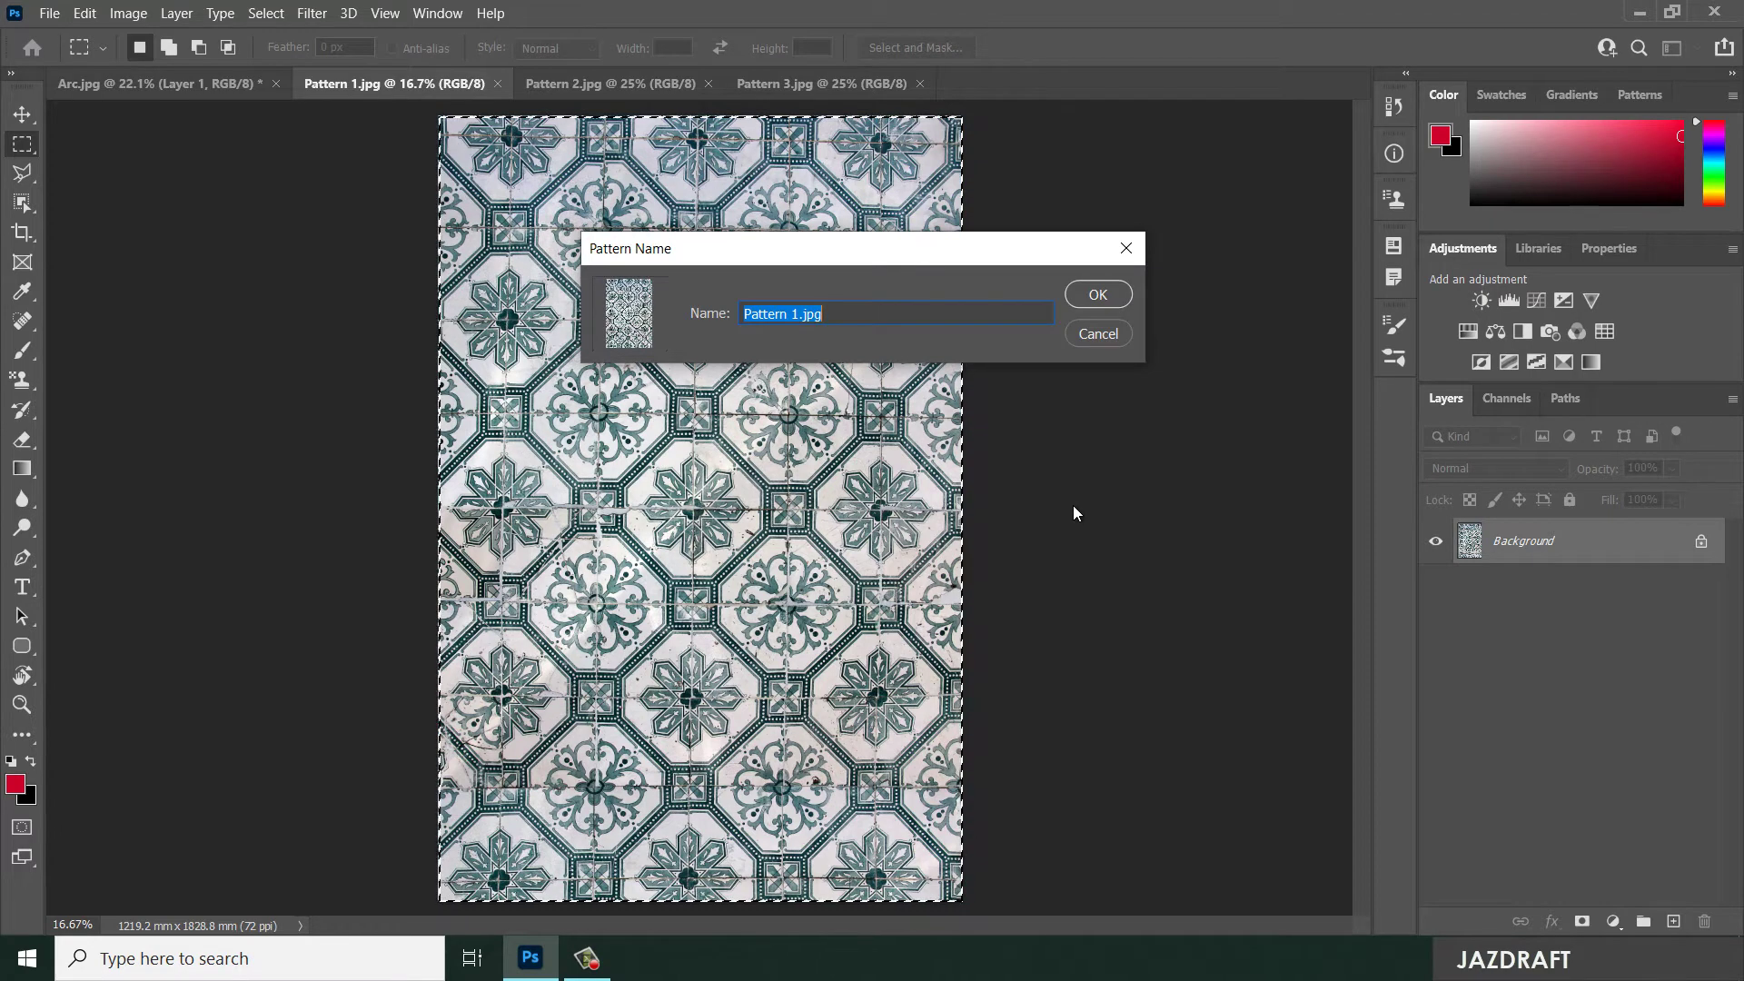
{"action": "type", "text": "patte"}
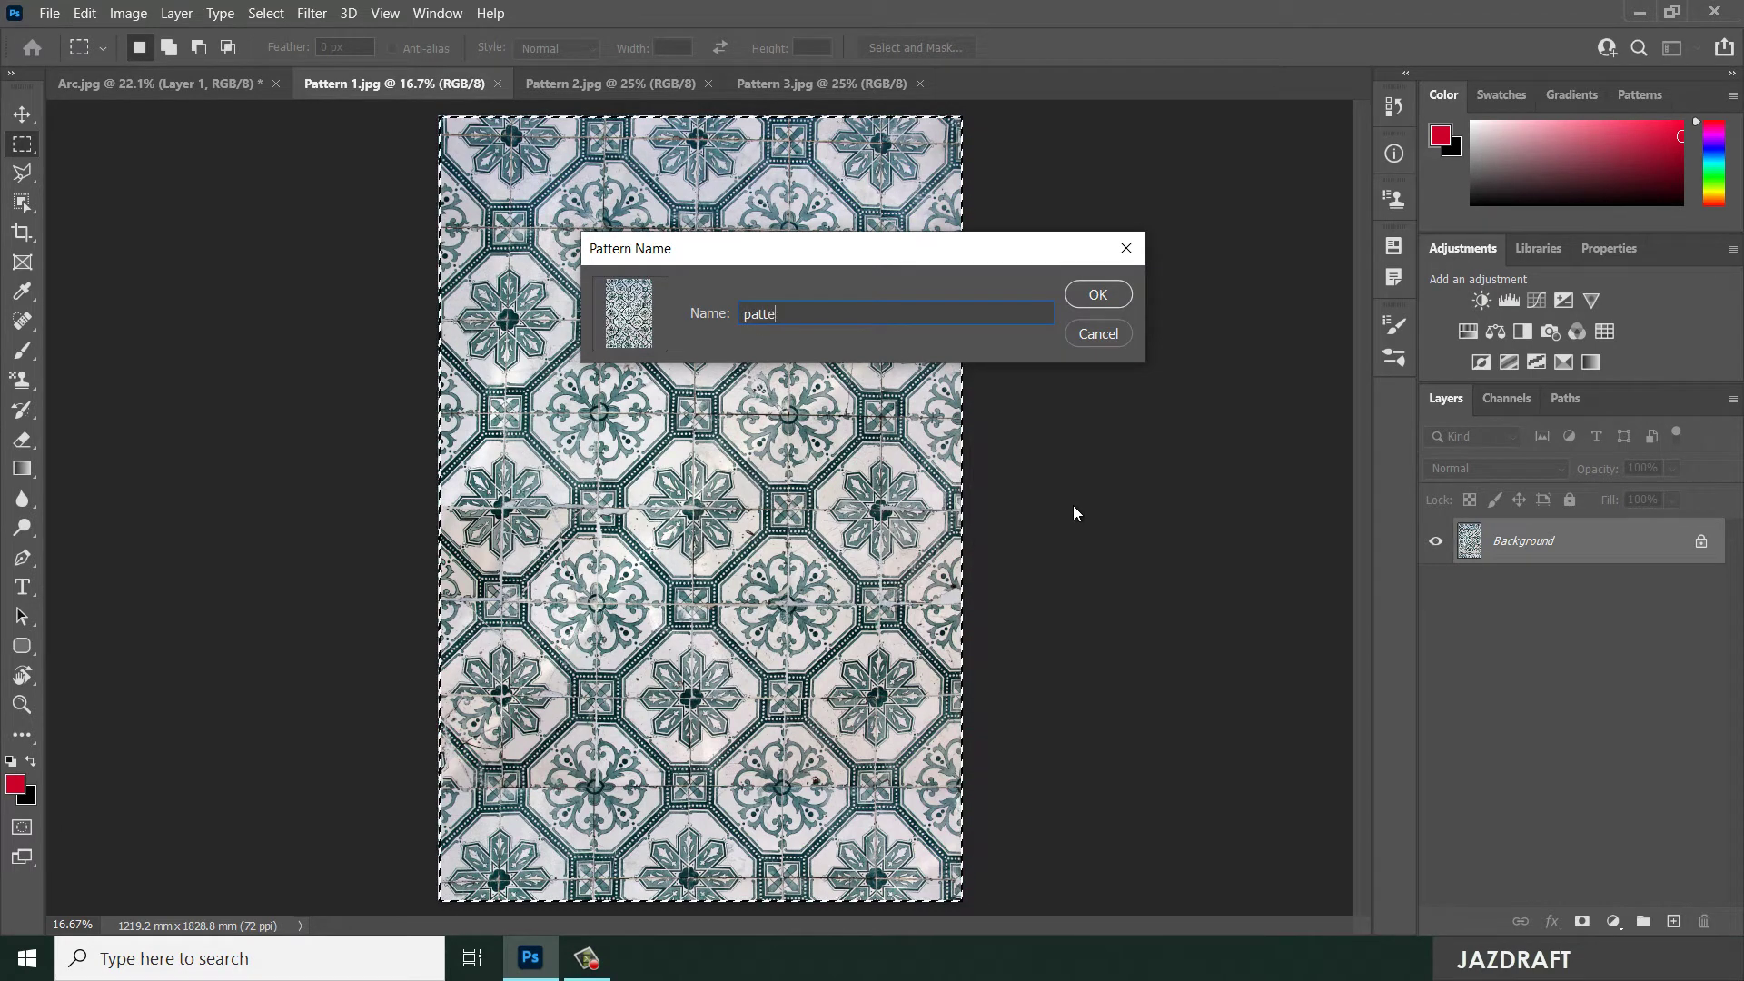
{"action": "type", "text": "rn1"}
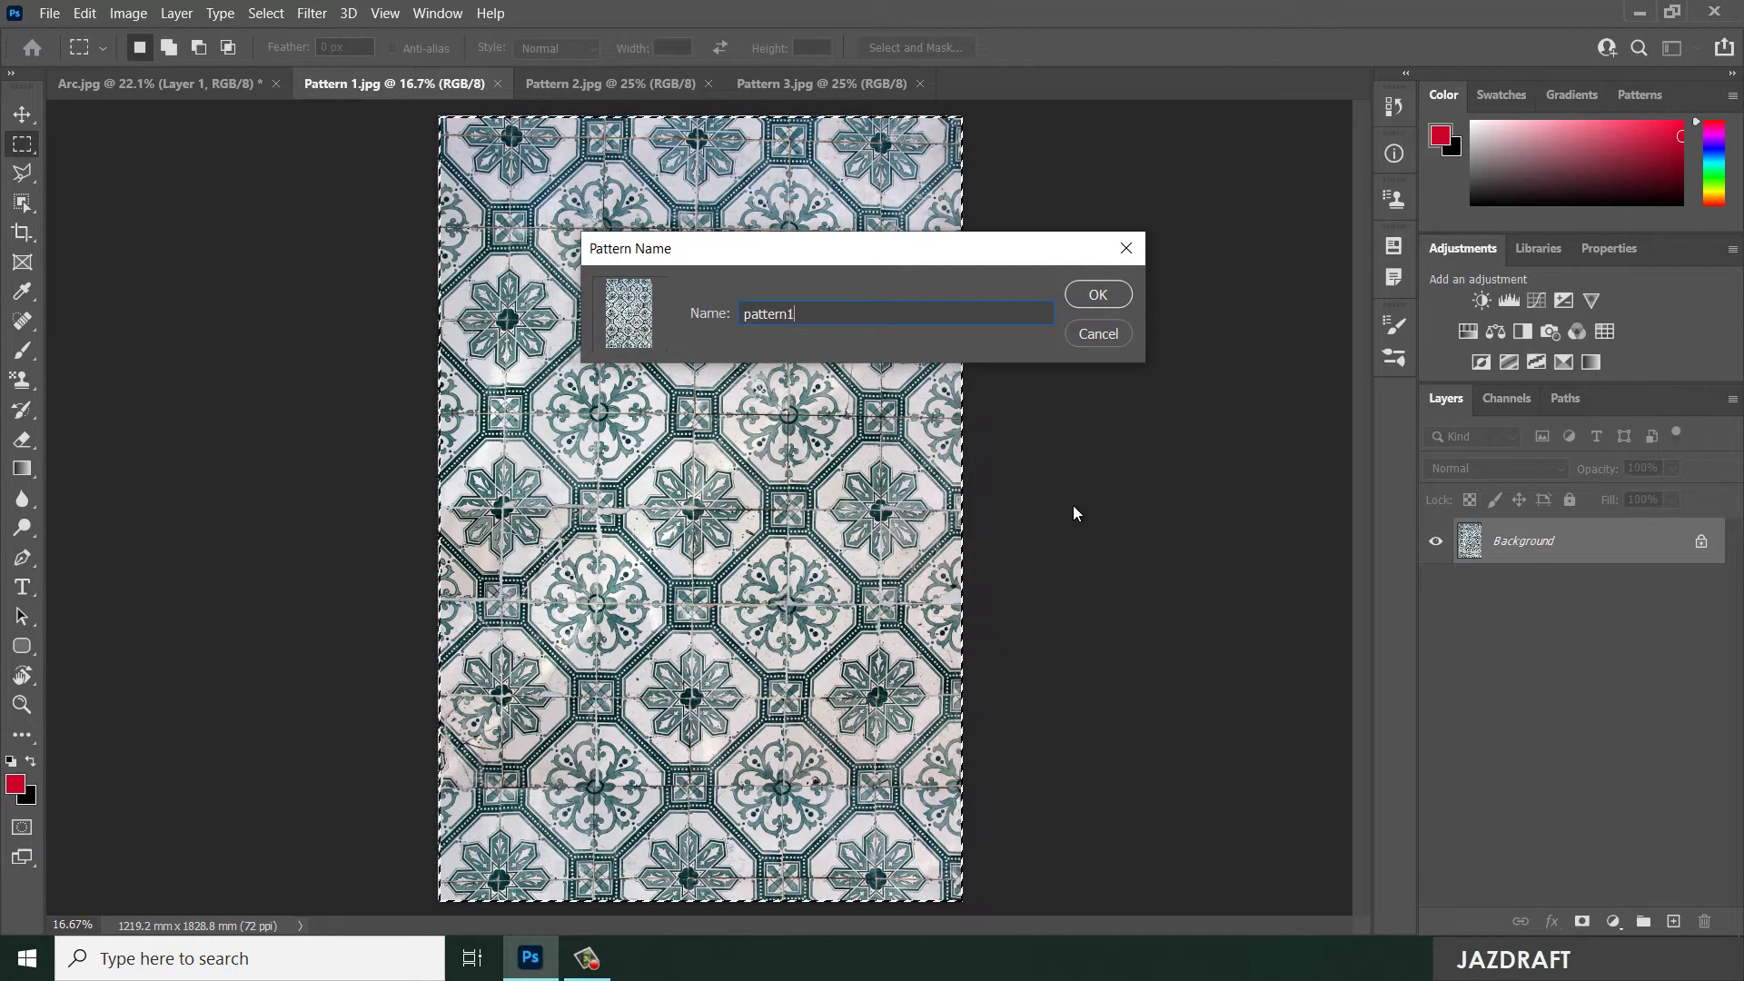
{"action": "left_click", "coordinate": [1098, 294]}
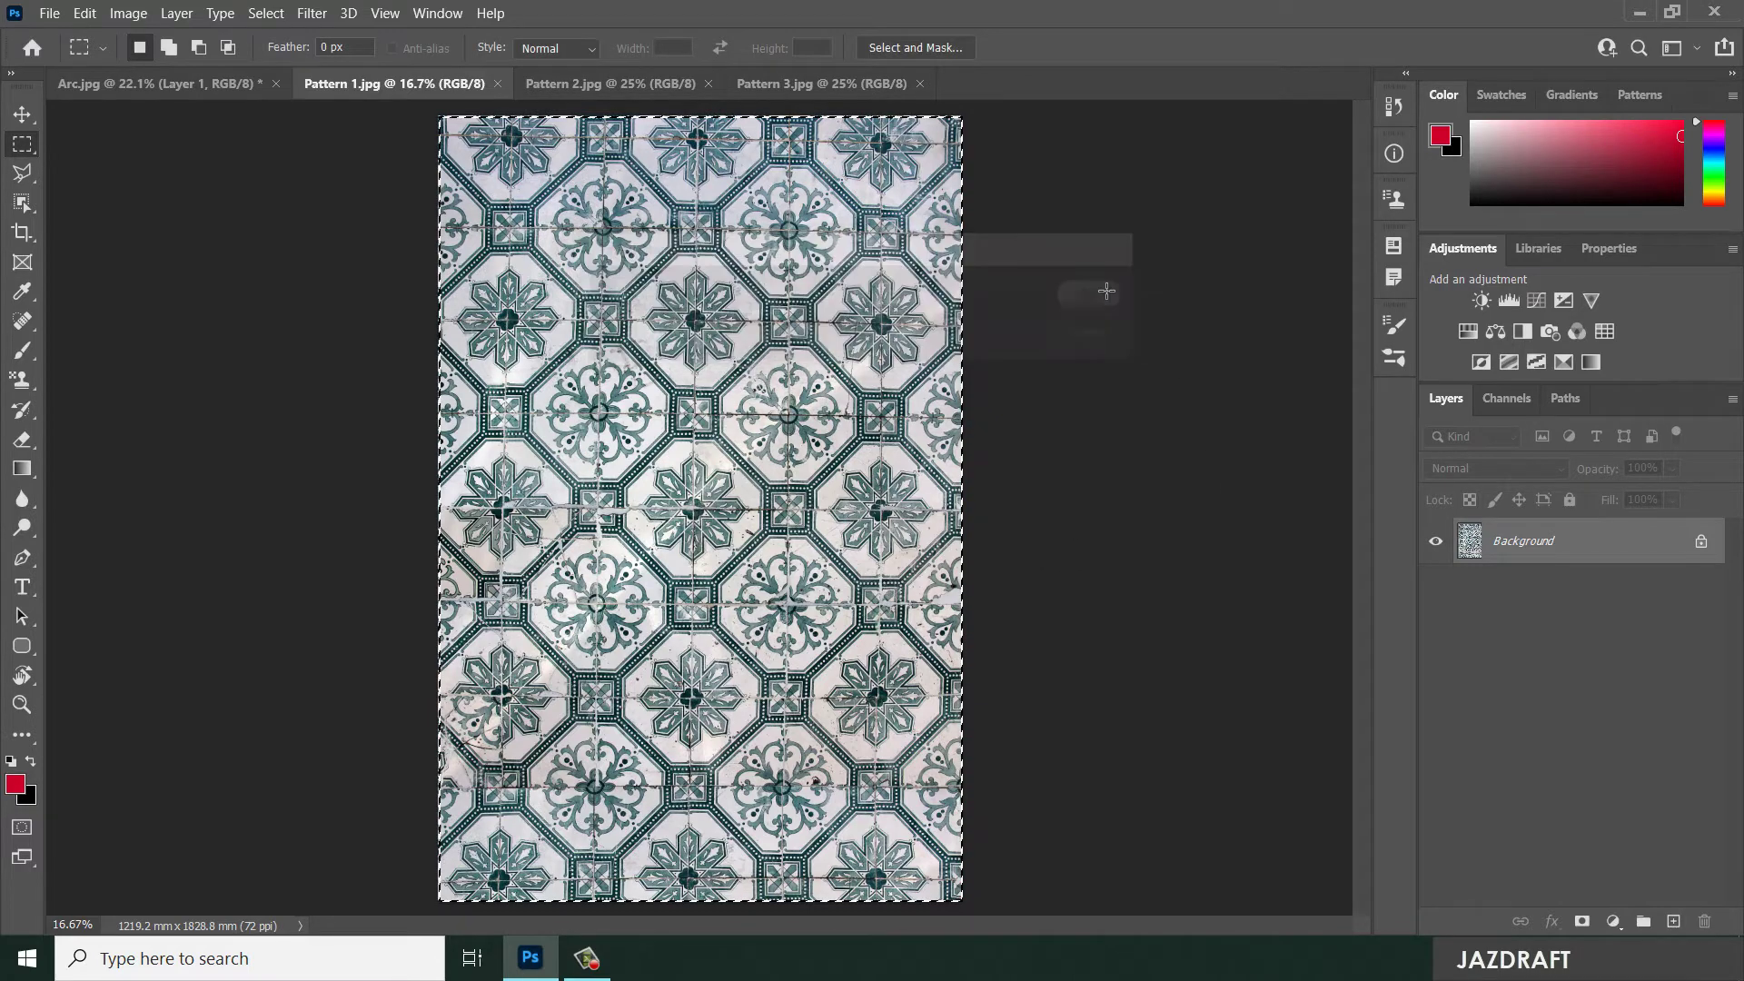
Select the whole image in Pattern 2.jpg with a rectangular marquee and define it as a pattern named Pattern2
{"action": "left_click", "coordinate": [625, 80]}
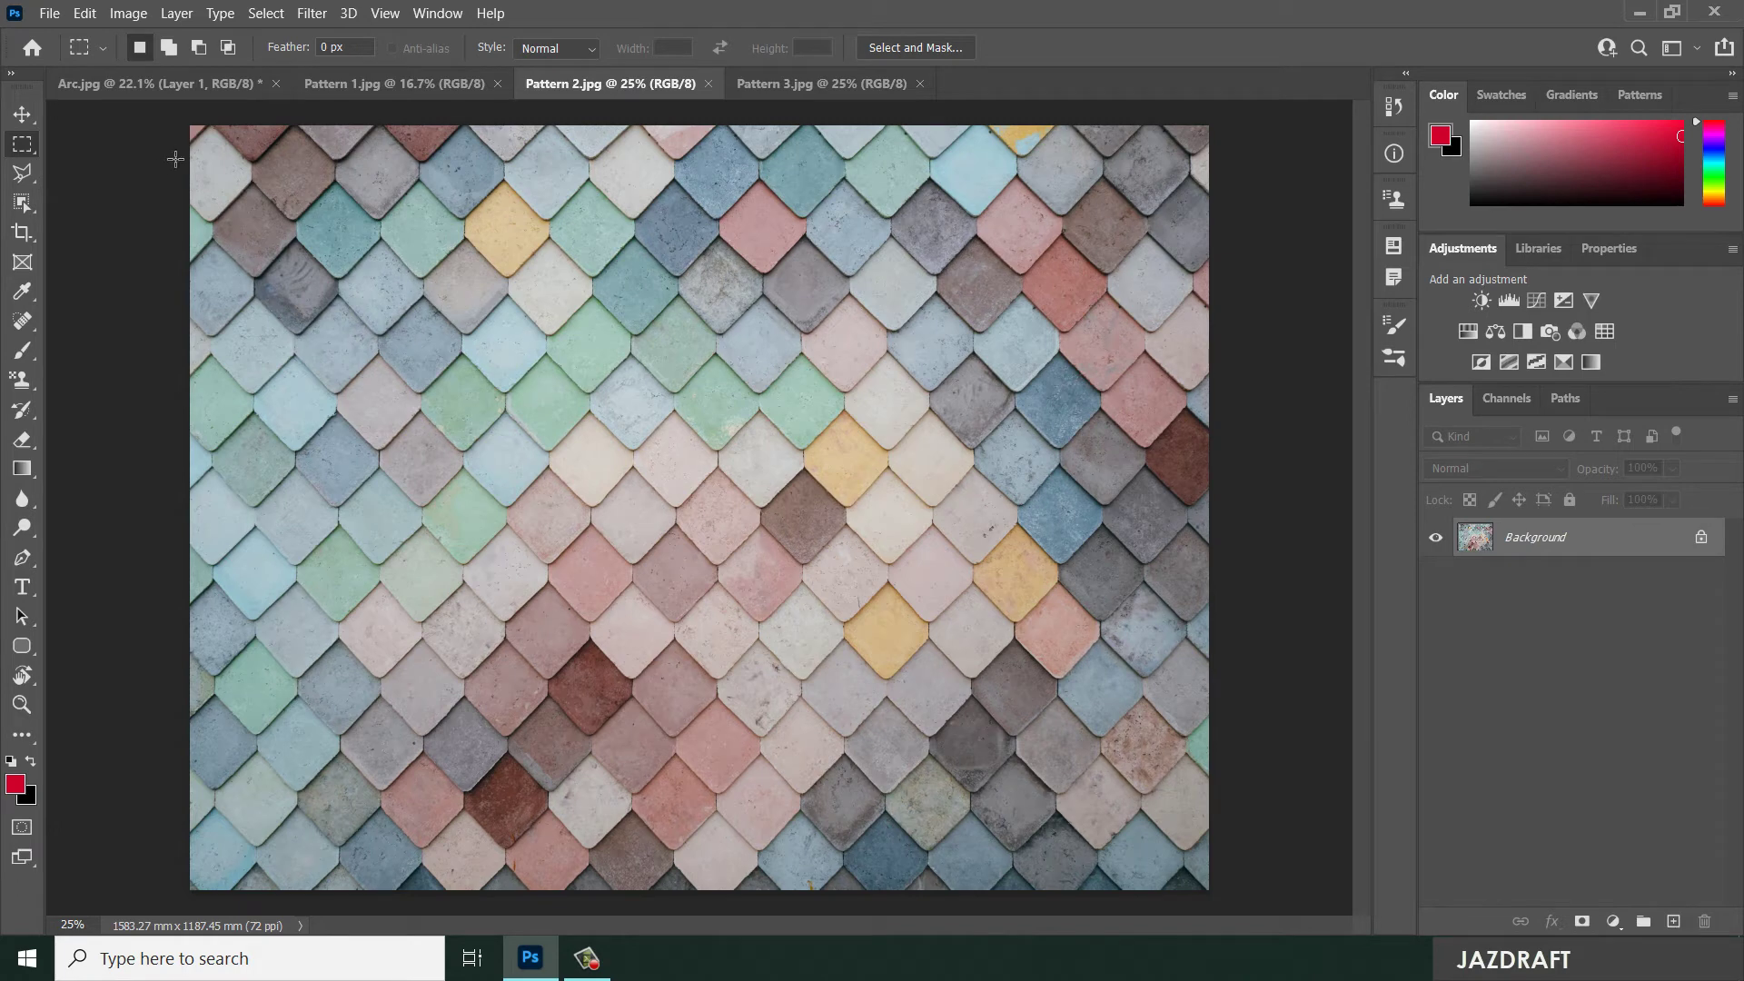
{"action": "left_click_drag", "start_coordinate": [186, 119], "coordinate": [1230, 899]}
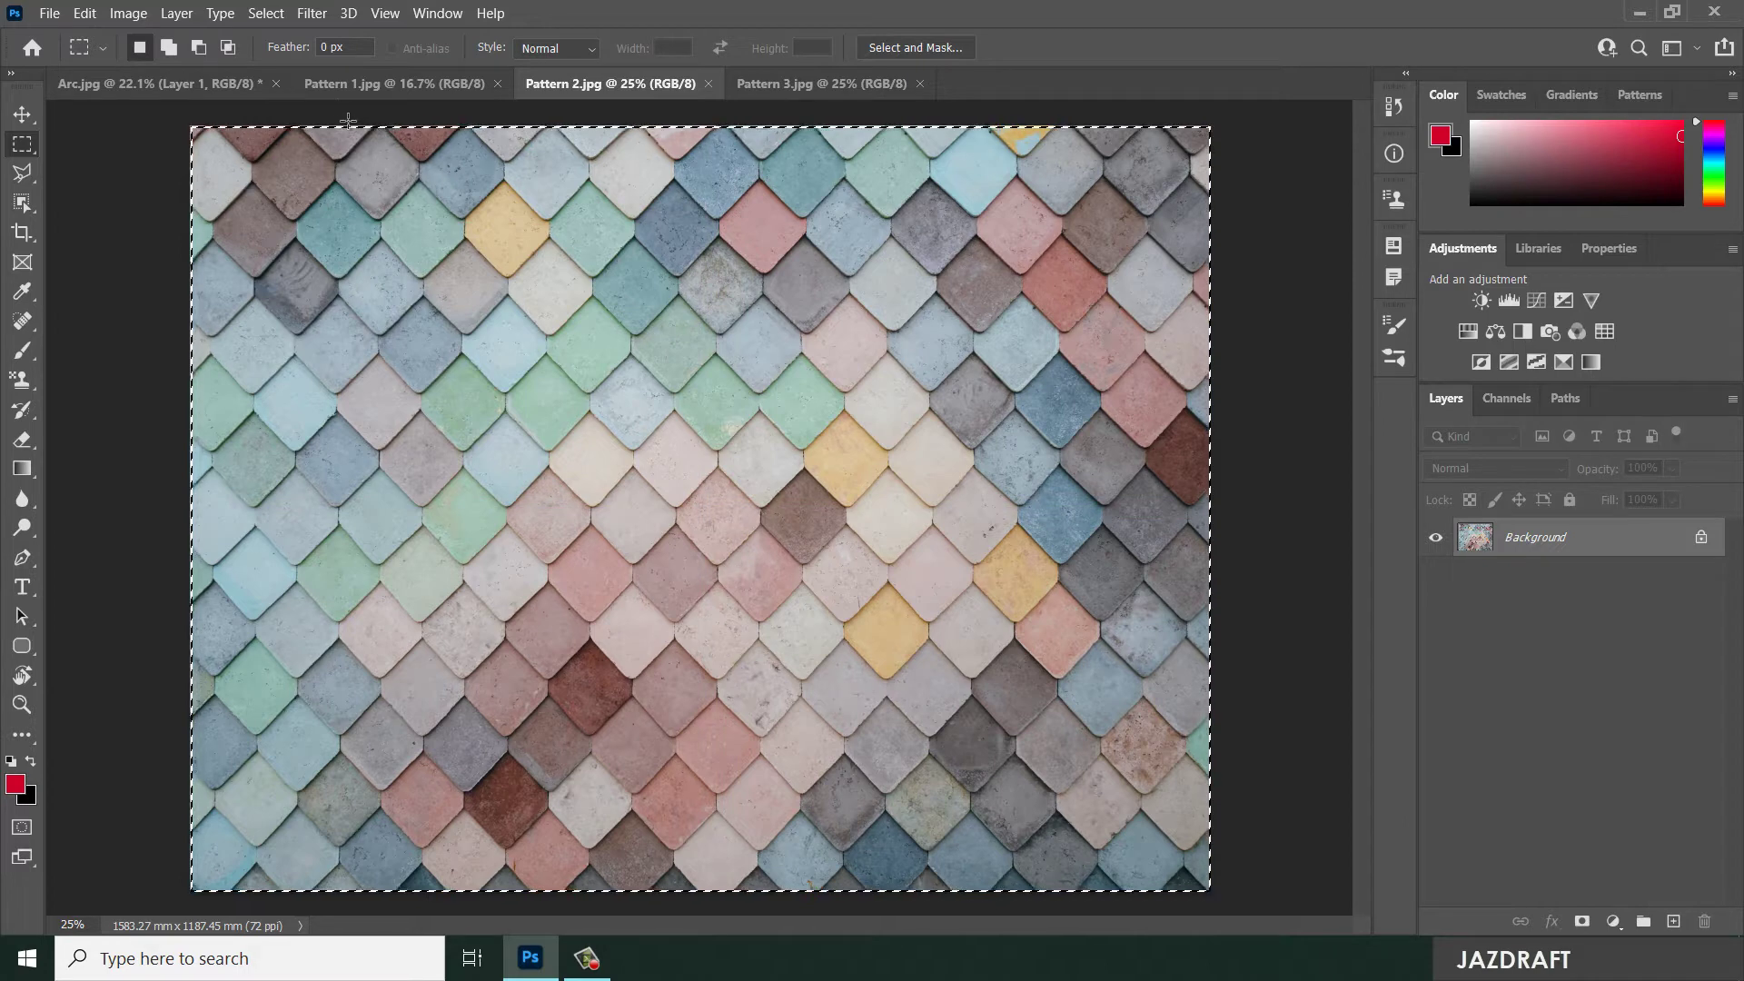
{"action": "left_click", "coordinate": [85, 12]}
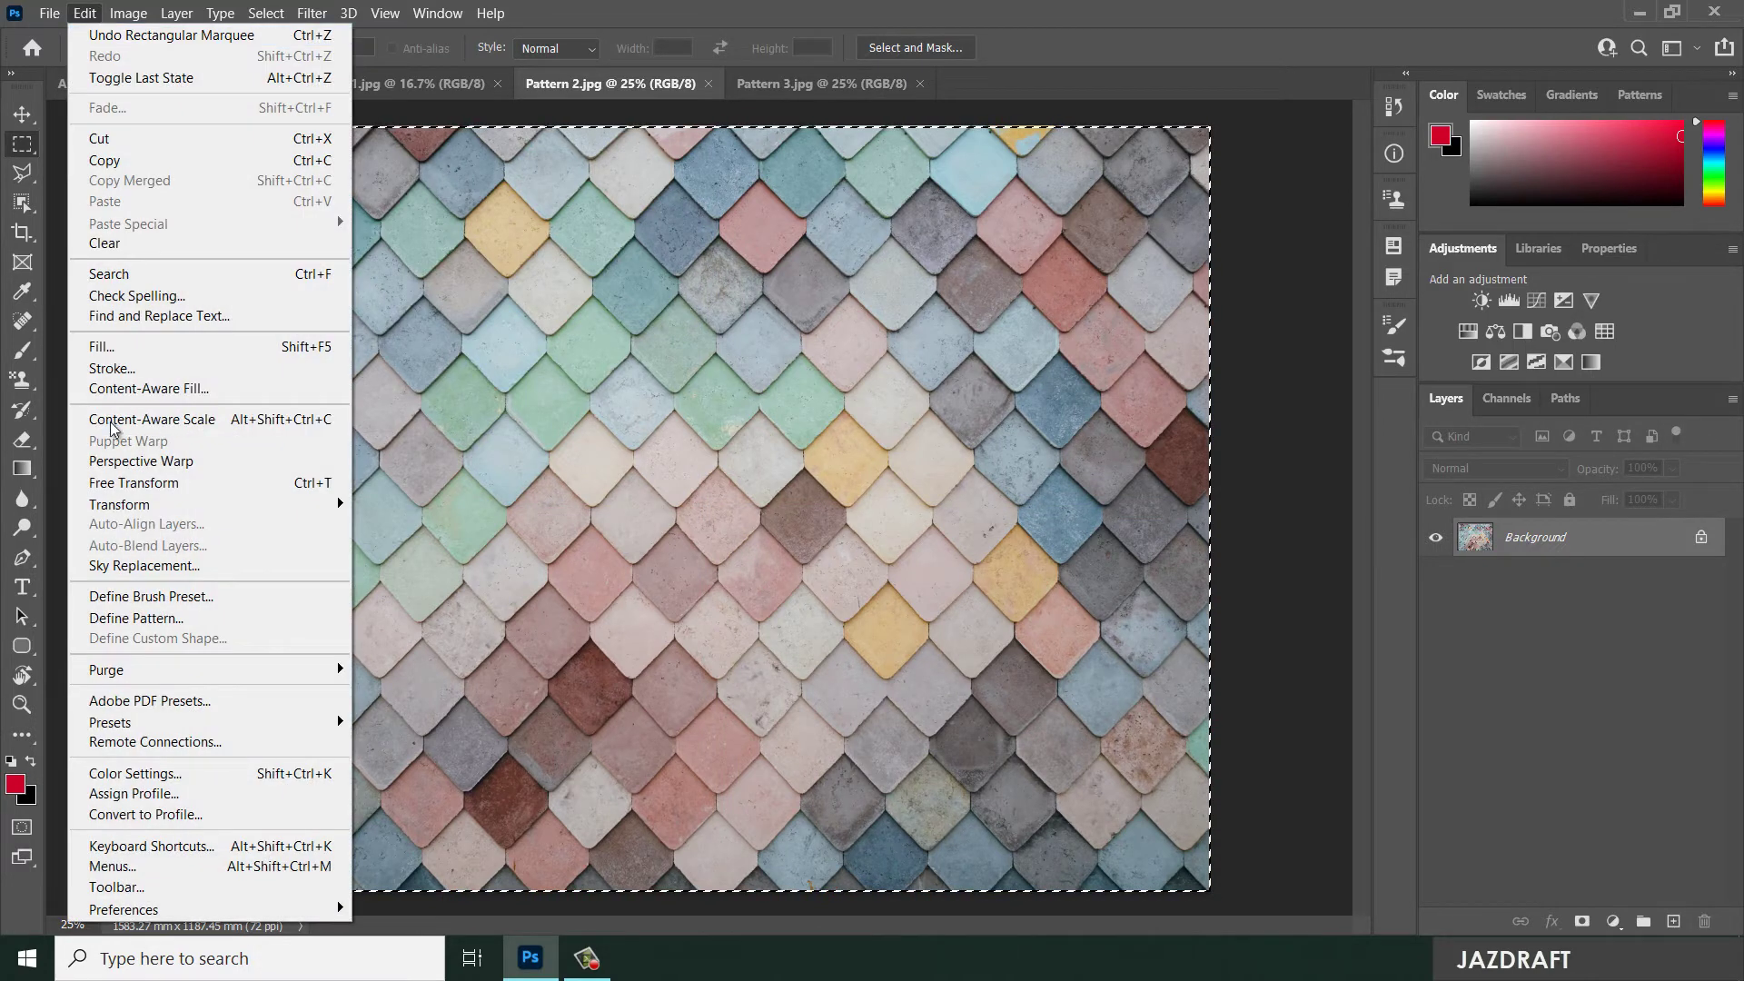
{"action": "left_click", "coordinate": [157, 619]}
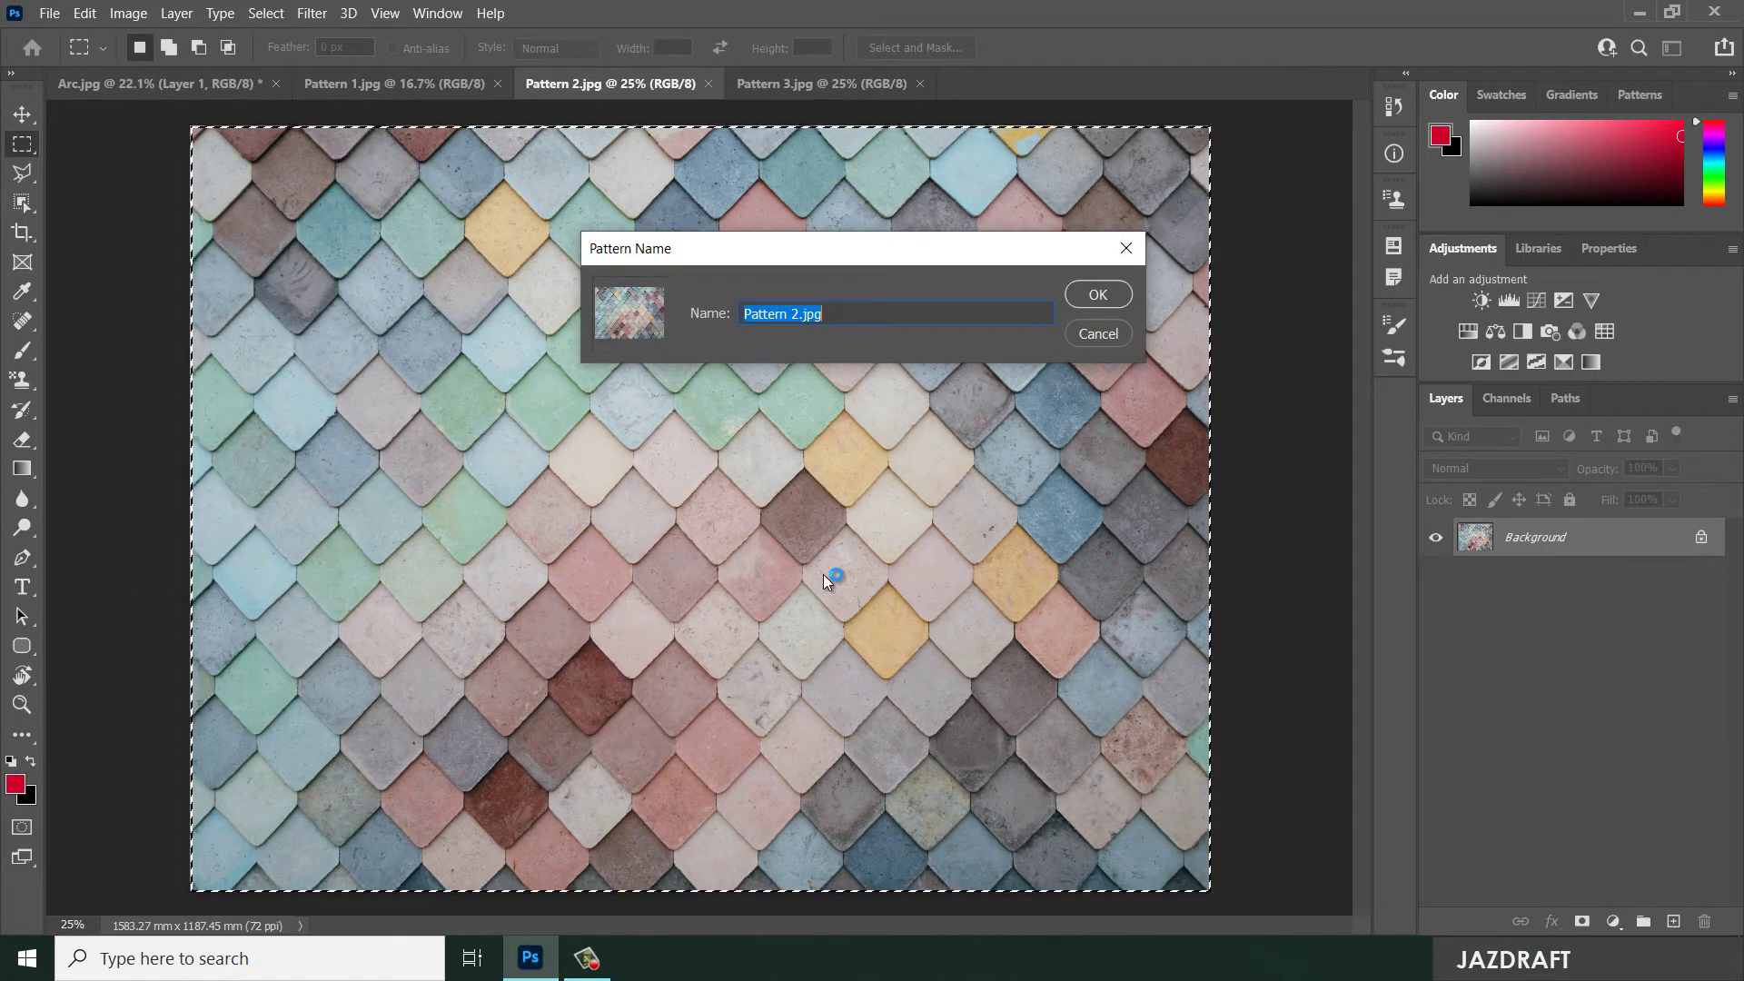
{"action": "type", "text": "Pa"}
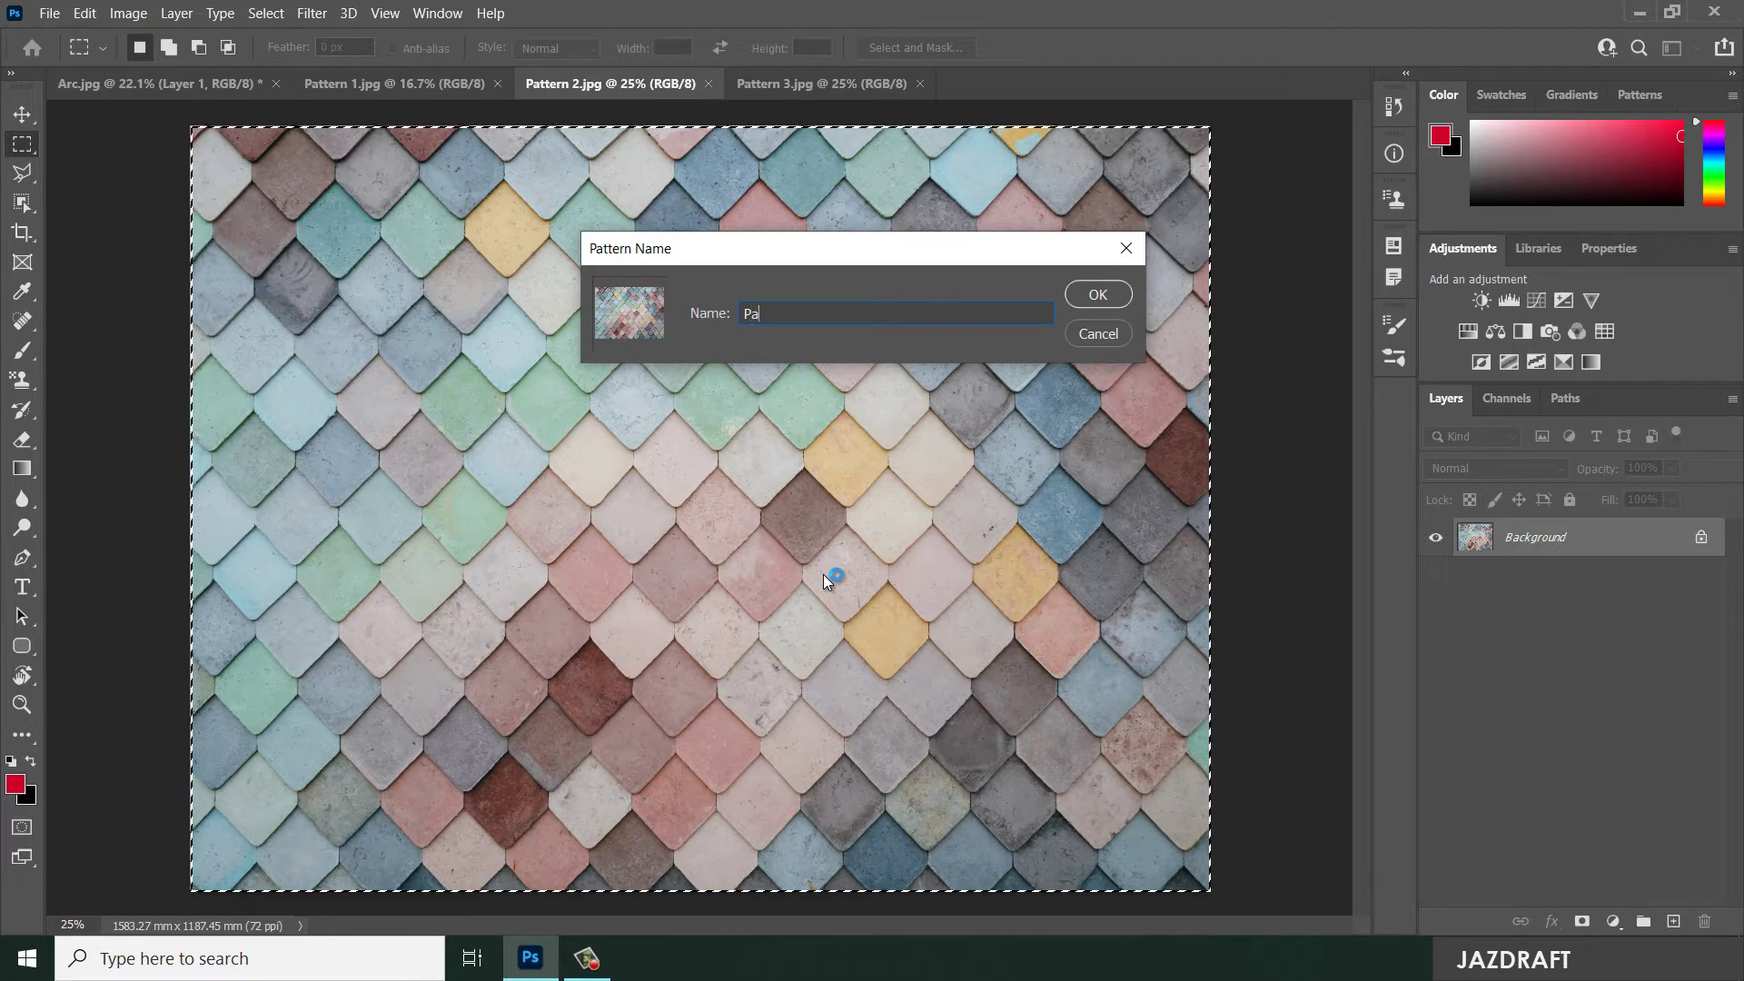
{"action": "type", "text": "ttern 2"}
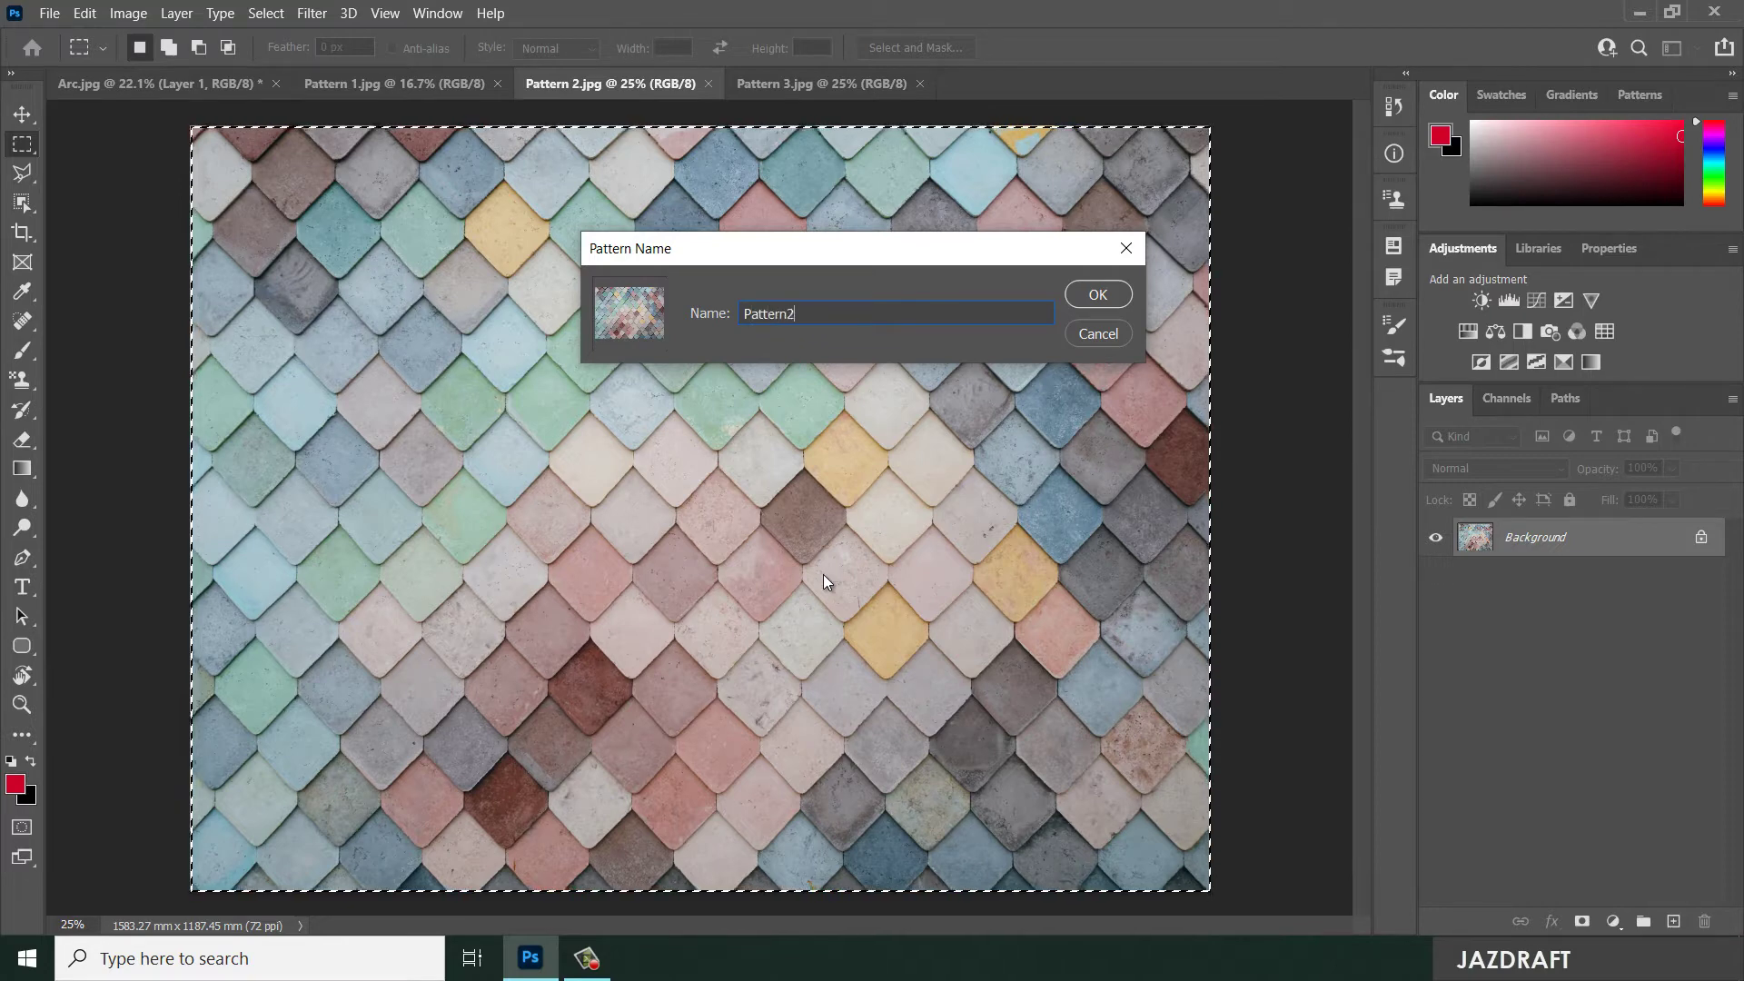
{"action": "key", "text": "Return"}
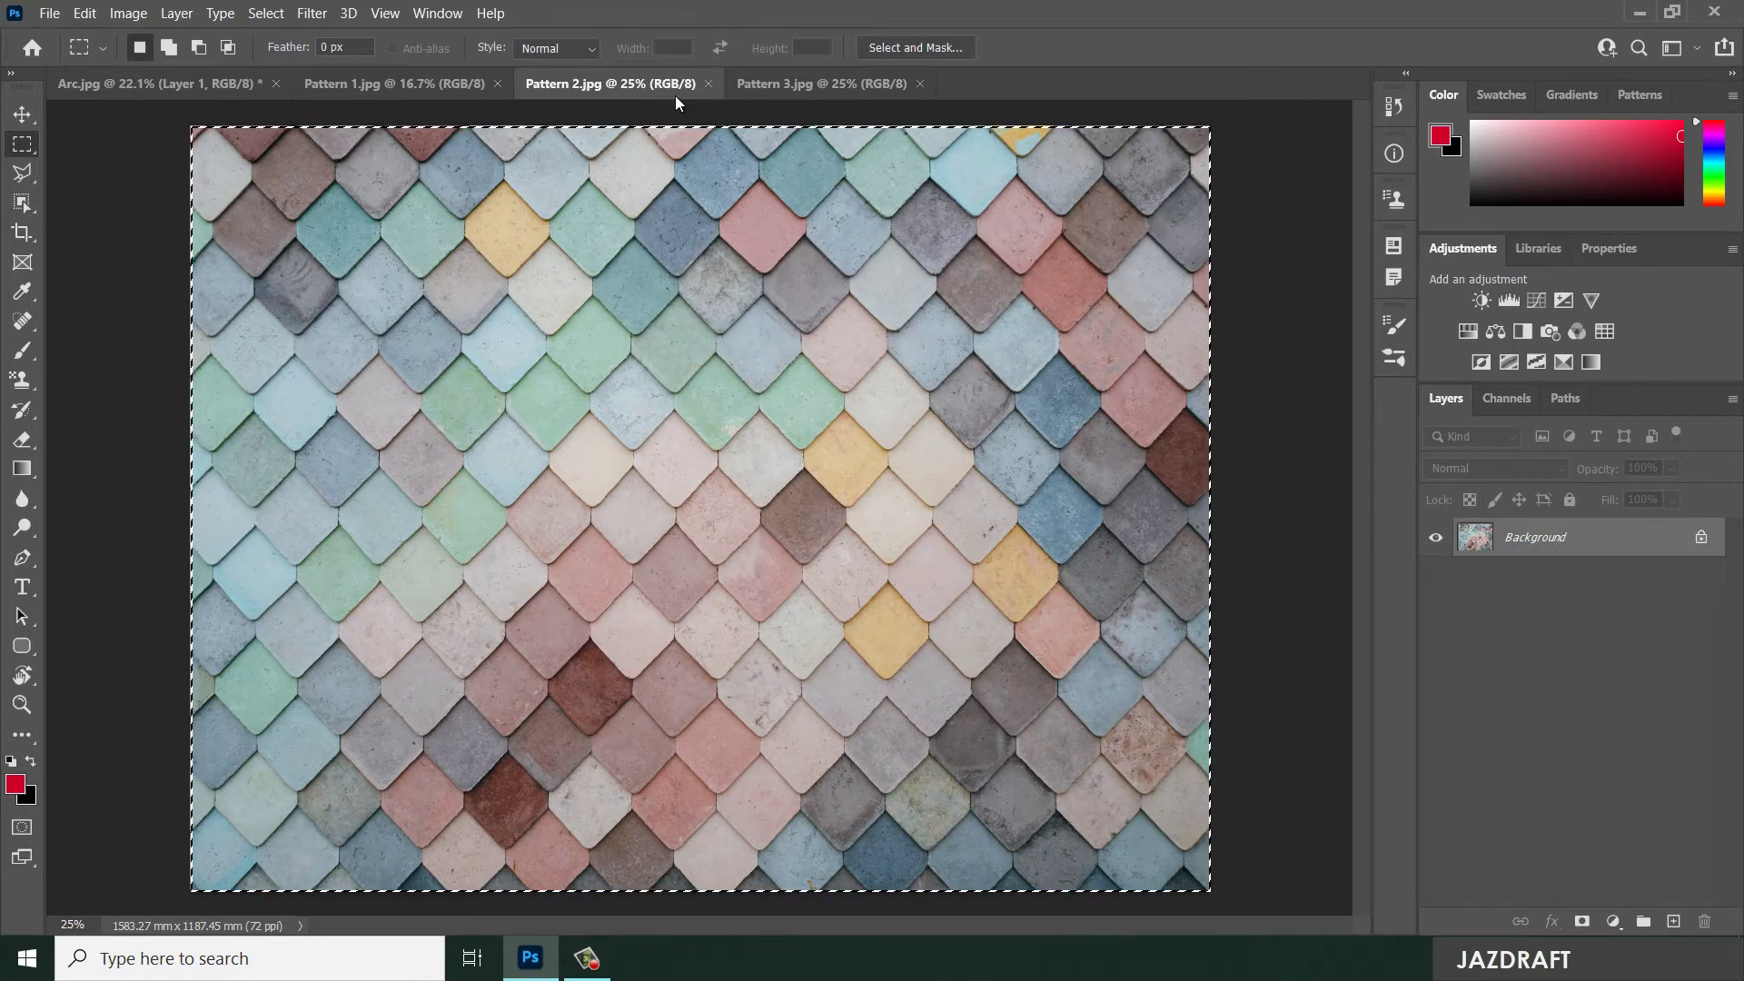
Select a roughly square area right of centre in Pattern 3.jpg with a rectangular marquee and define it as a named pattern
{"action": "left_click", "coordinate": [781, 83]}
{"action": "left_click_drag", "start_coordinate": [106, 117], "coordinate": [1346, 898]}
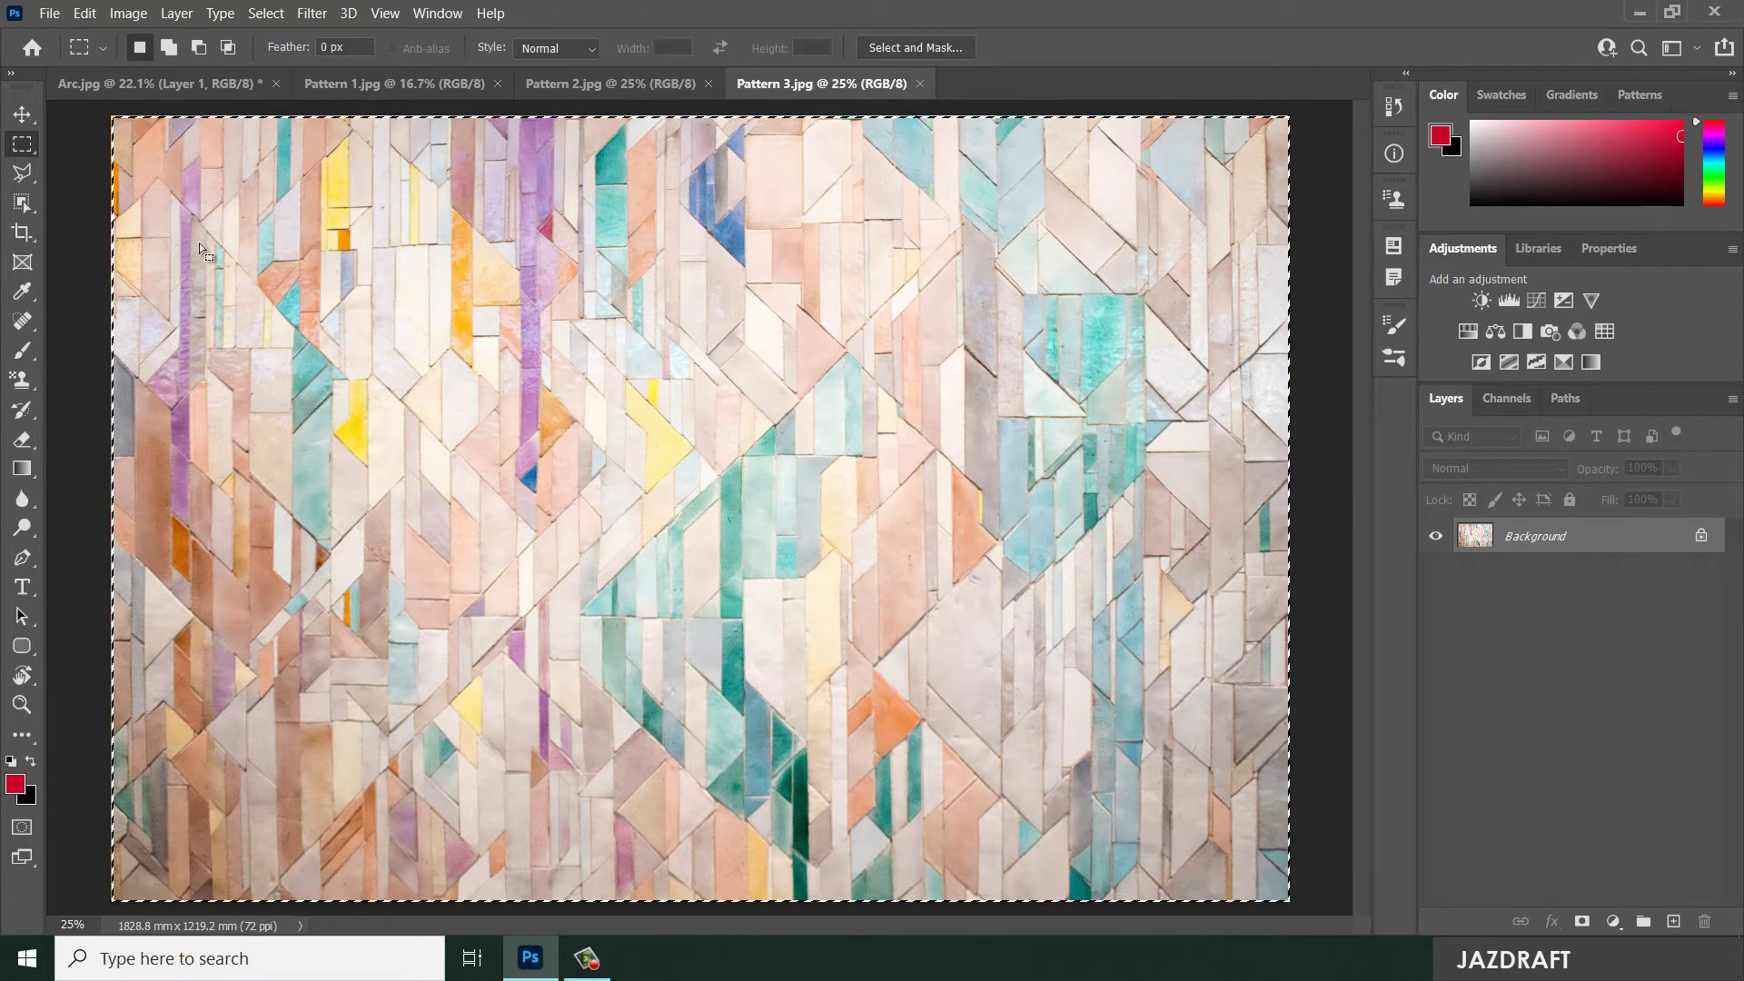
{"action": "key", "text": "ctrl+d"}
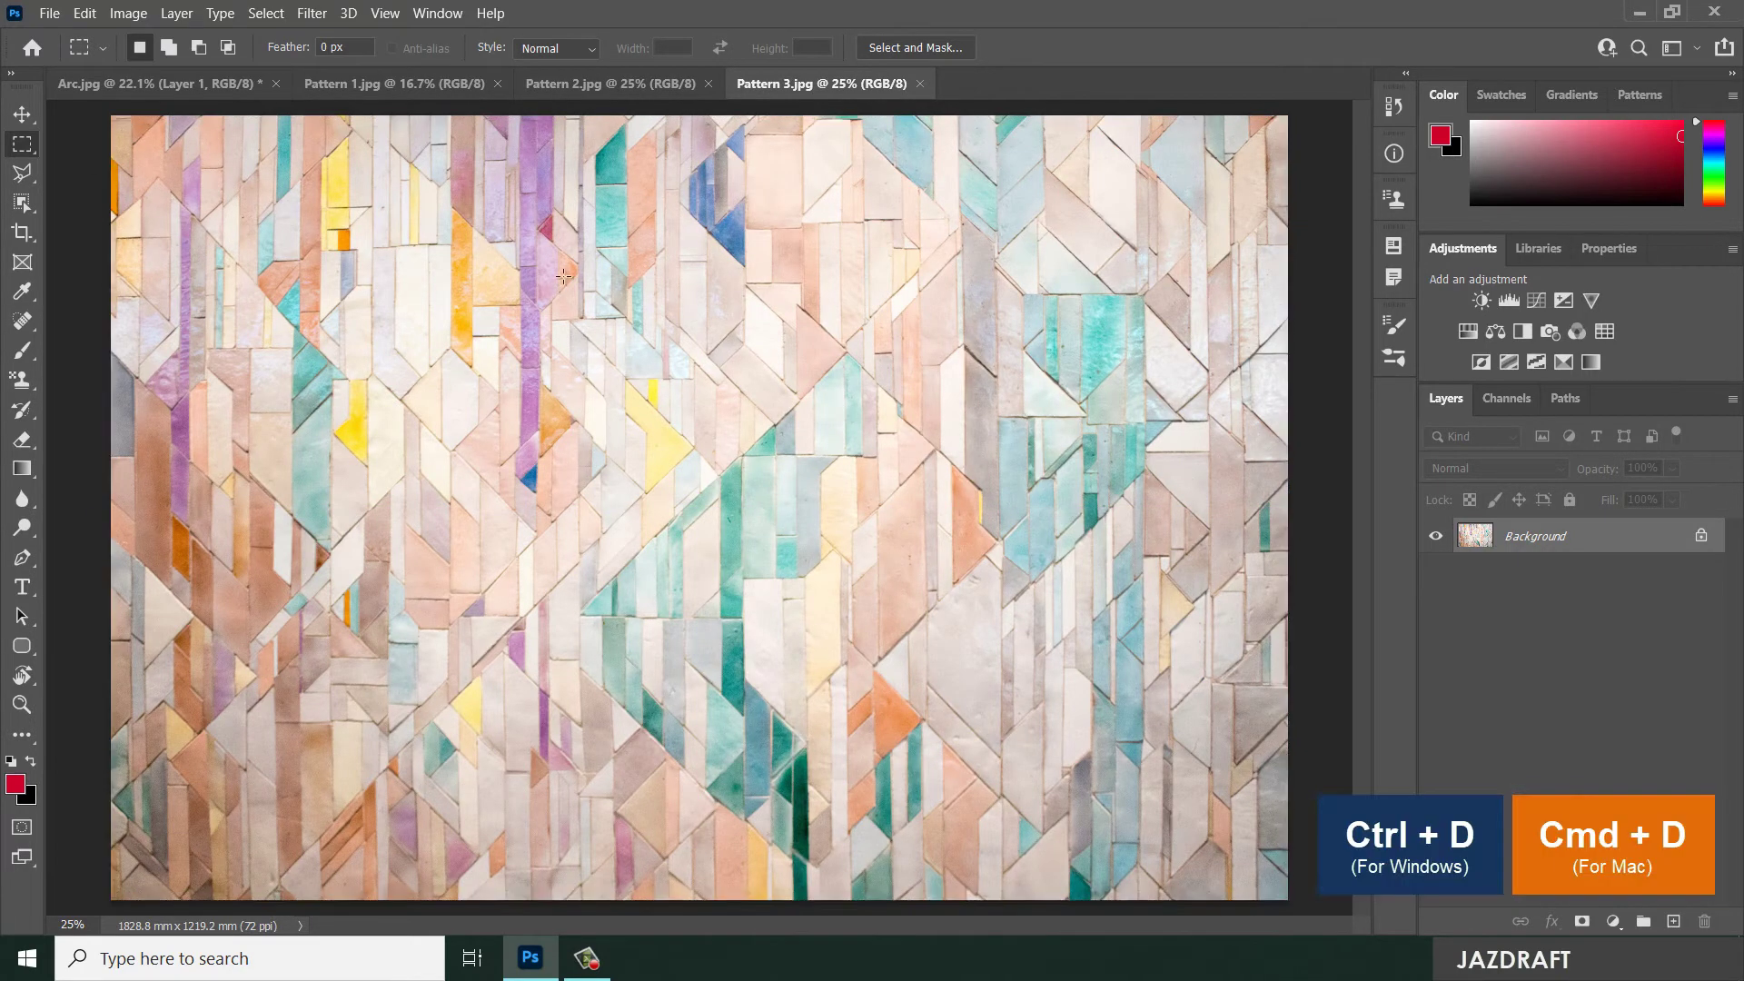
{"action": "left_click_drag", "start_coordinate": [628, 147], "coordinate": [1092, 625]}
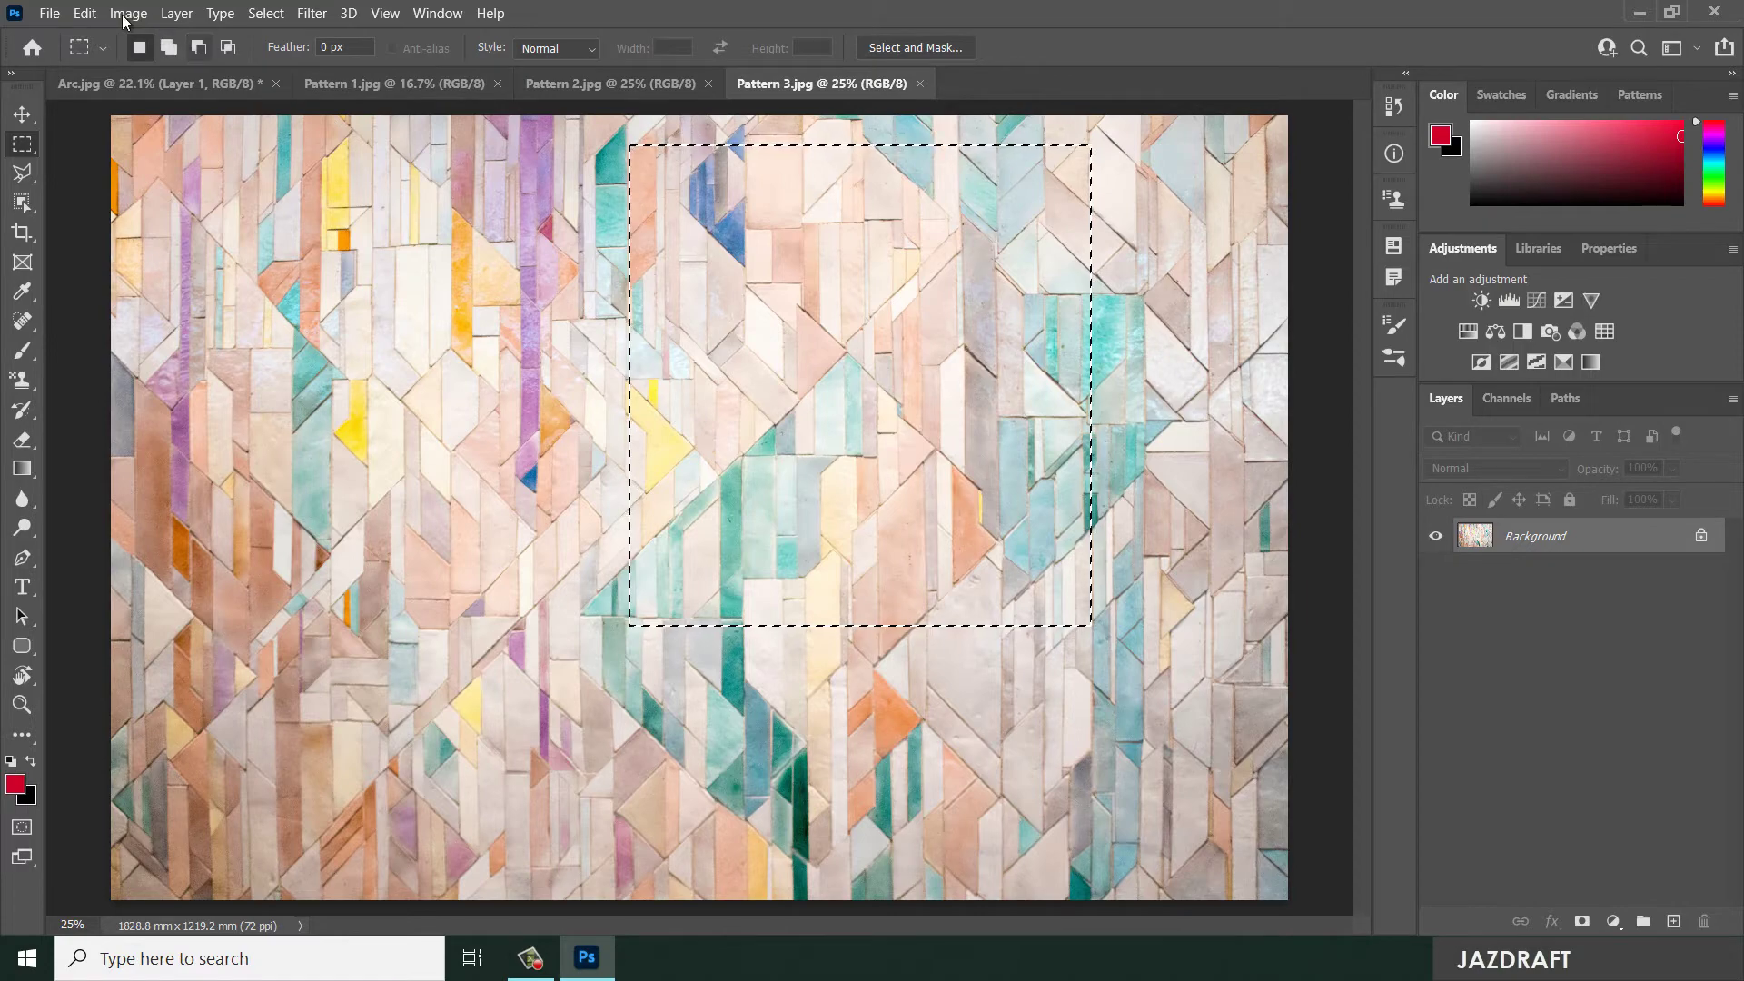
{"action": "left_click", "coordinate": [85, 14]}
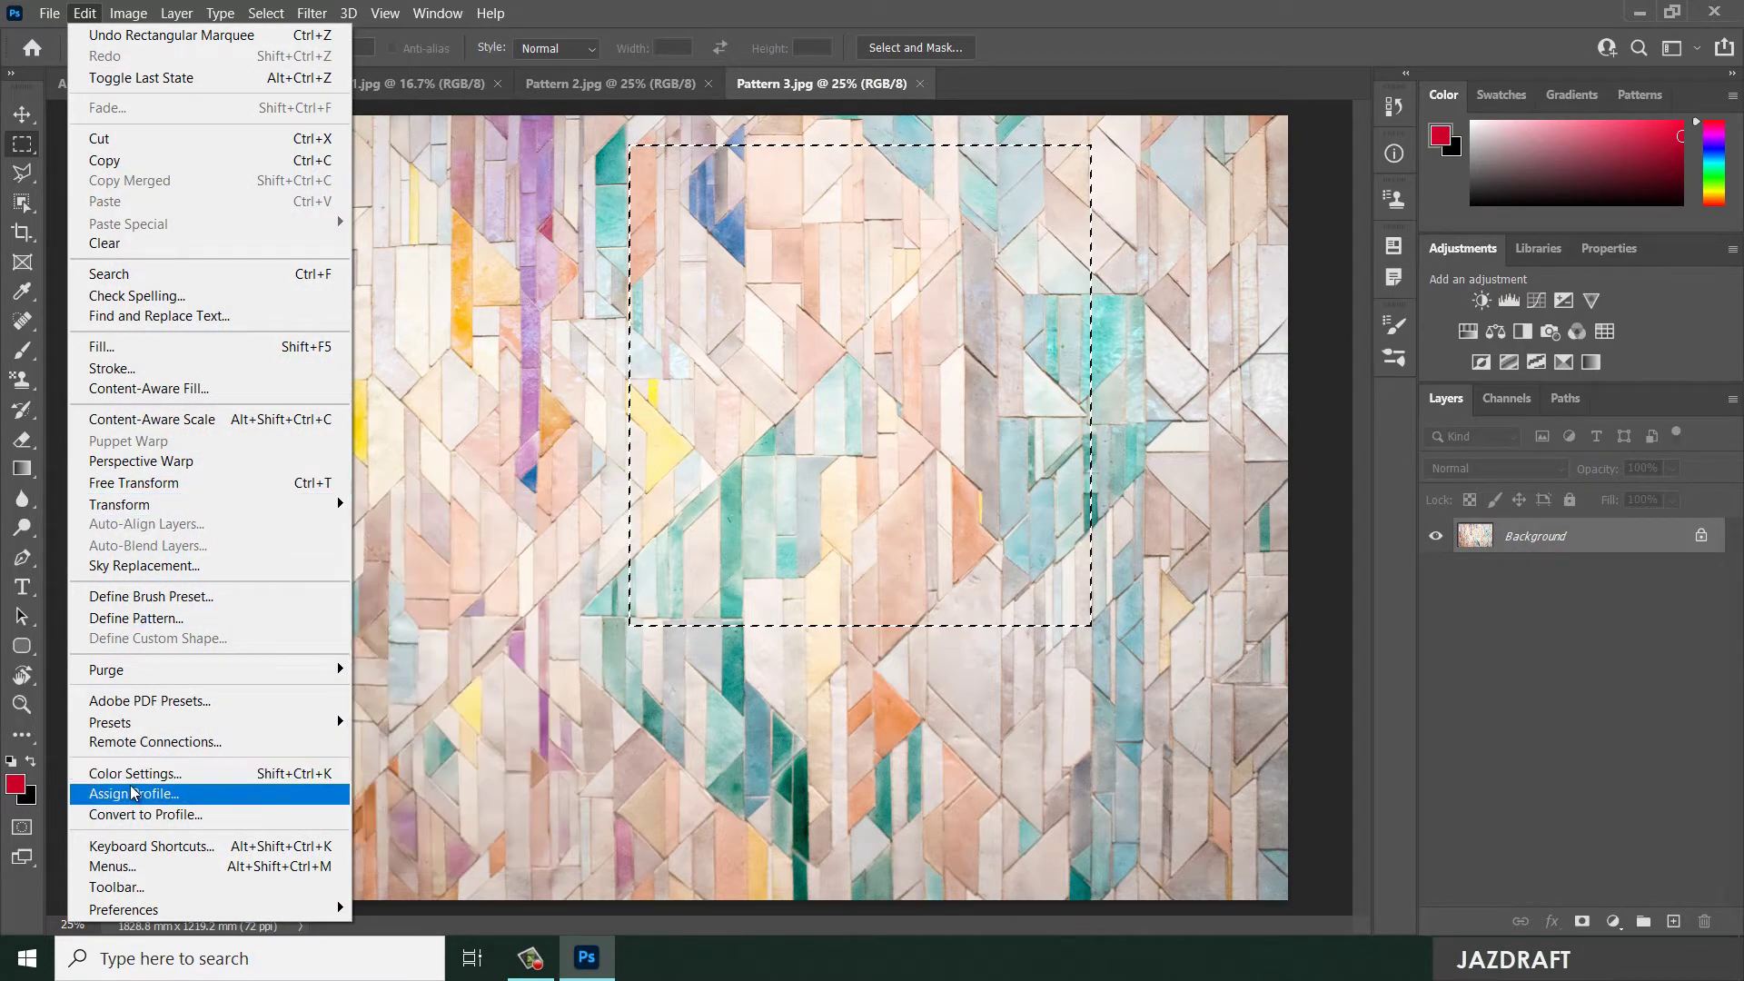
{"action": "left_click", "coordinate": [165, 617]}
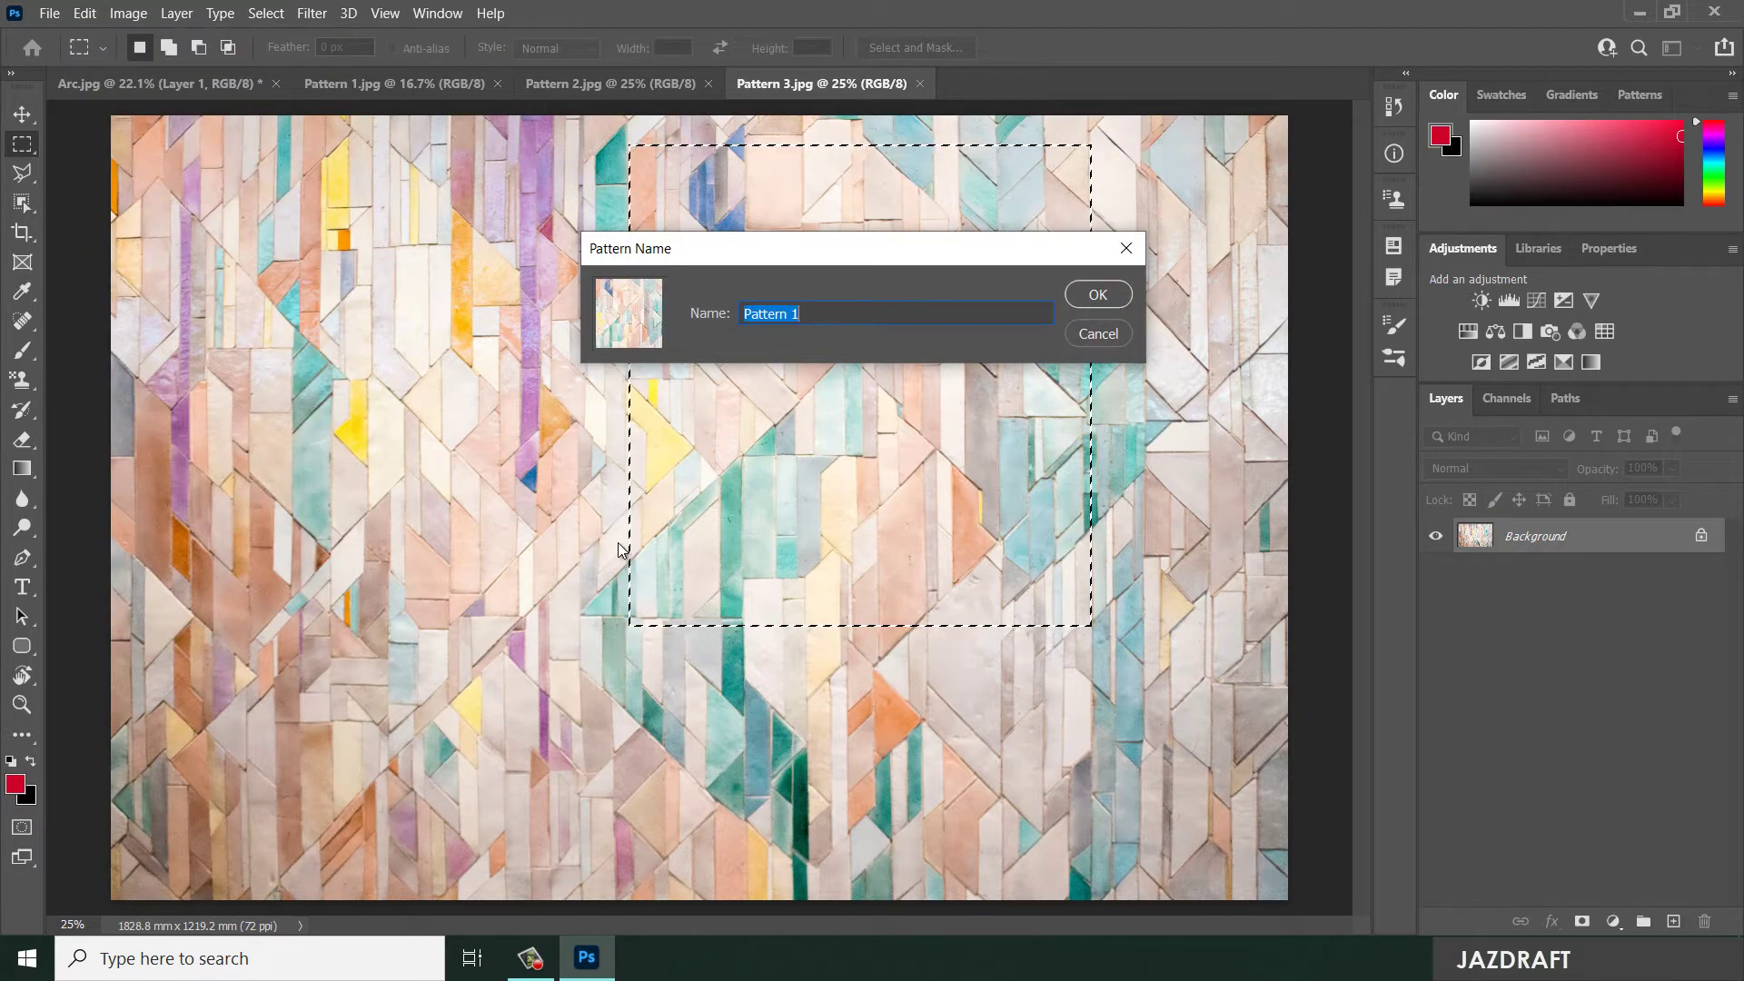
{"action": "type", "text": "Pat"}
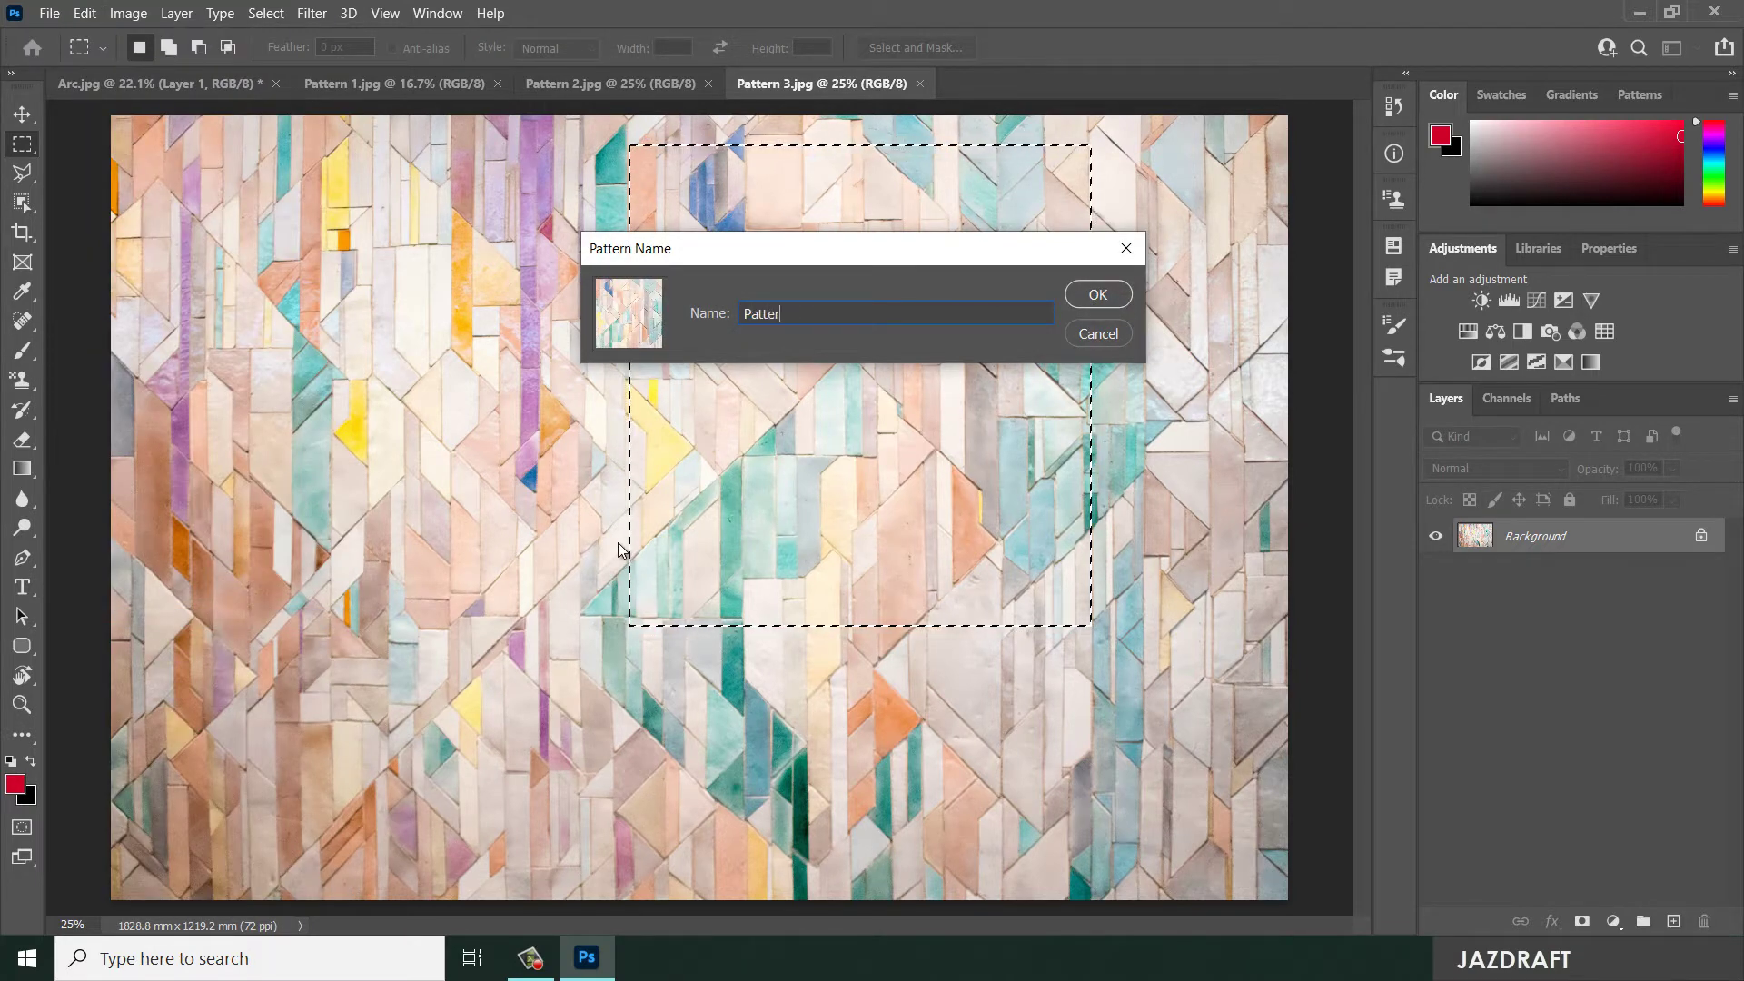
{"action": "left_click", "coordinate": [1097, 294]}
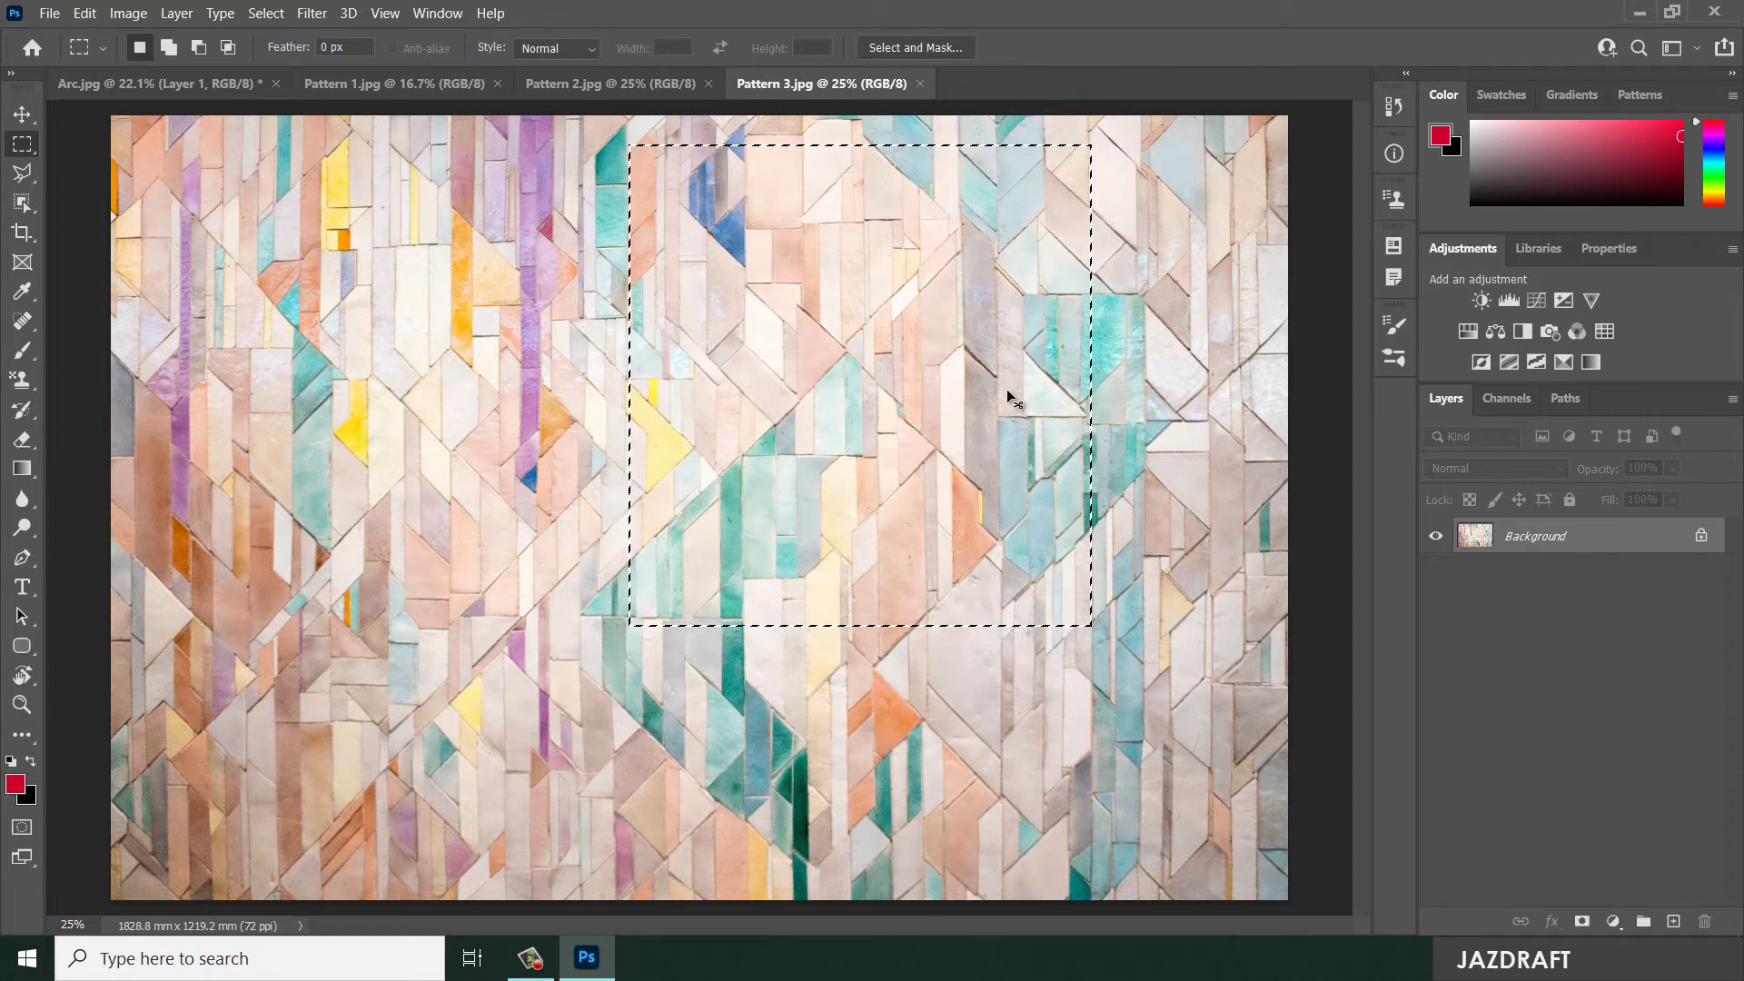
Clear the selections in Pattern 3.jpg, Pattern 2.jpg and Pattern 1.jpg, and return to the Arc.jpg document
{"action": "left_click", "coordinate": [266, 13]}
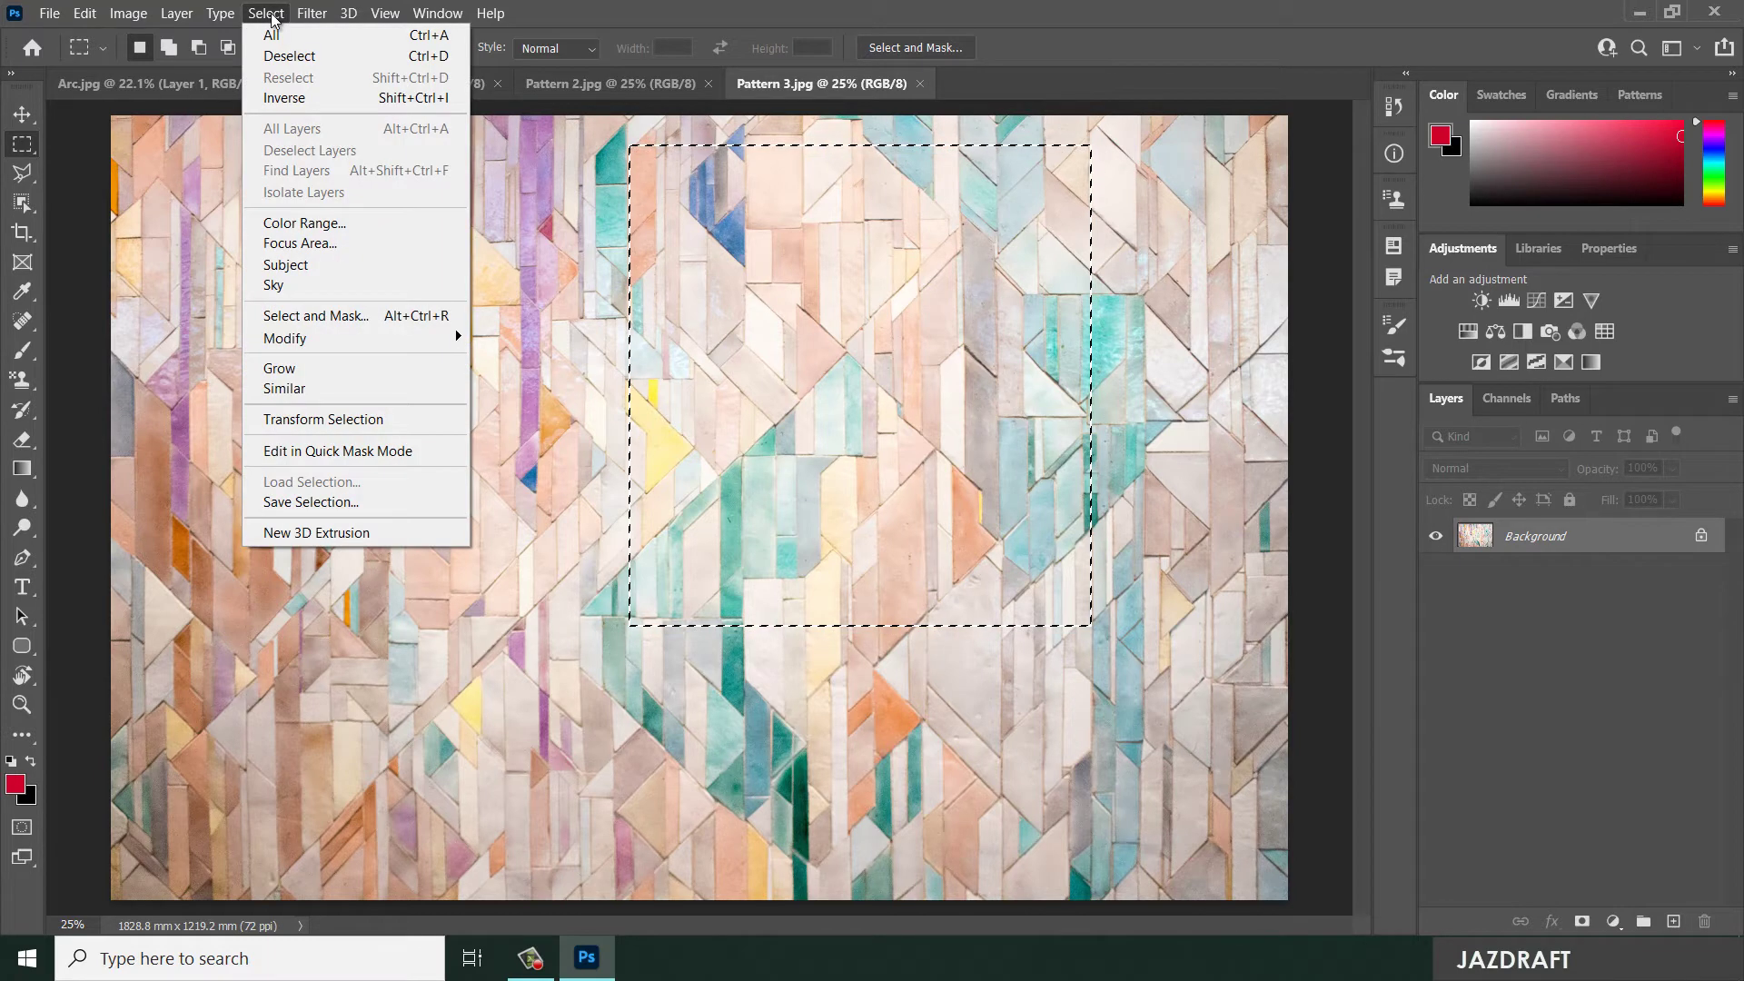
{"action": "left_click", "coordinate": [293, 57]}
{"action": "left_click", "coordinate": [610, 83]}
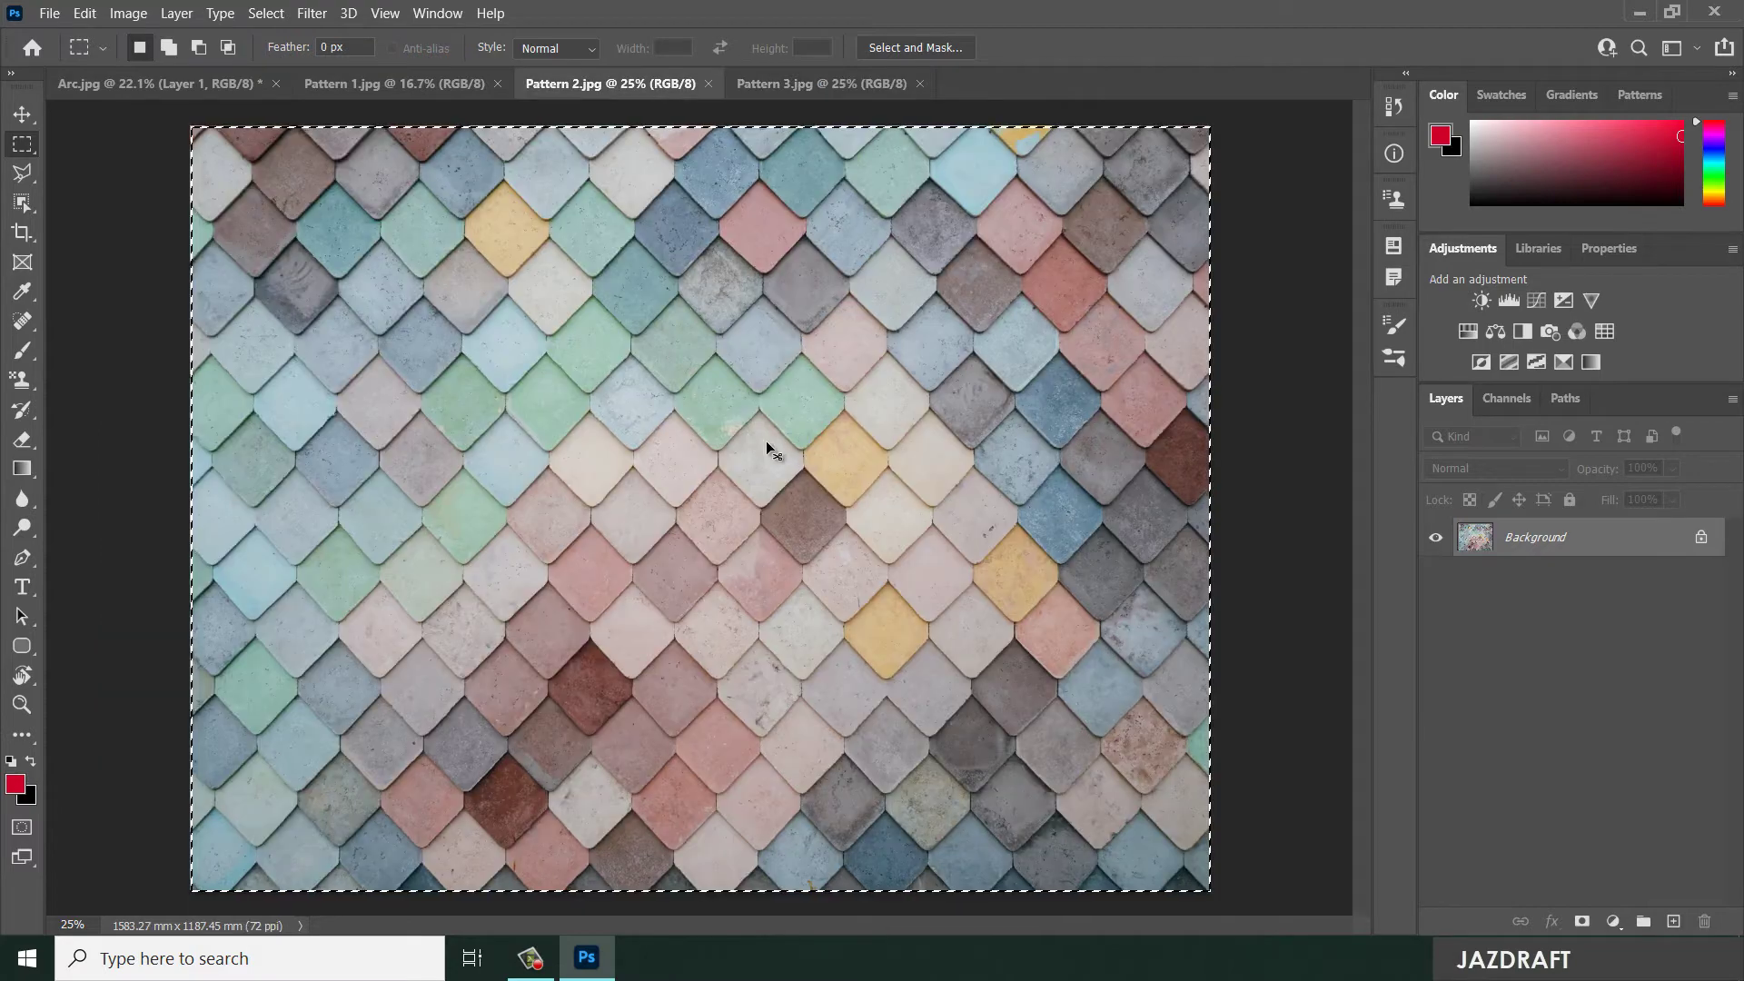
{"action": "key", "text": "ctrl+d"}
{"action": "left_click", "coordinate": [402, 89]}
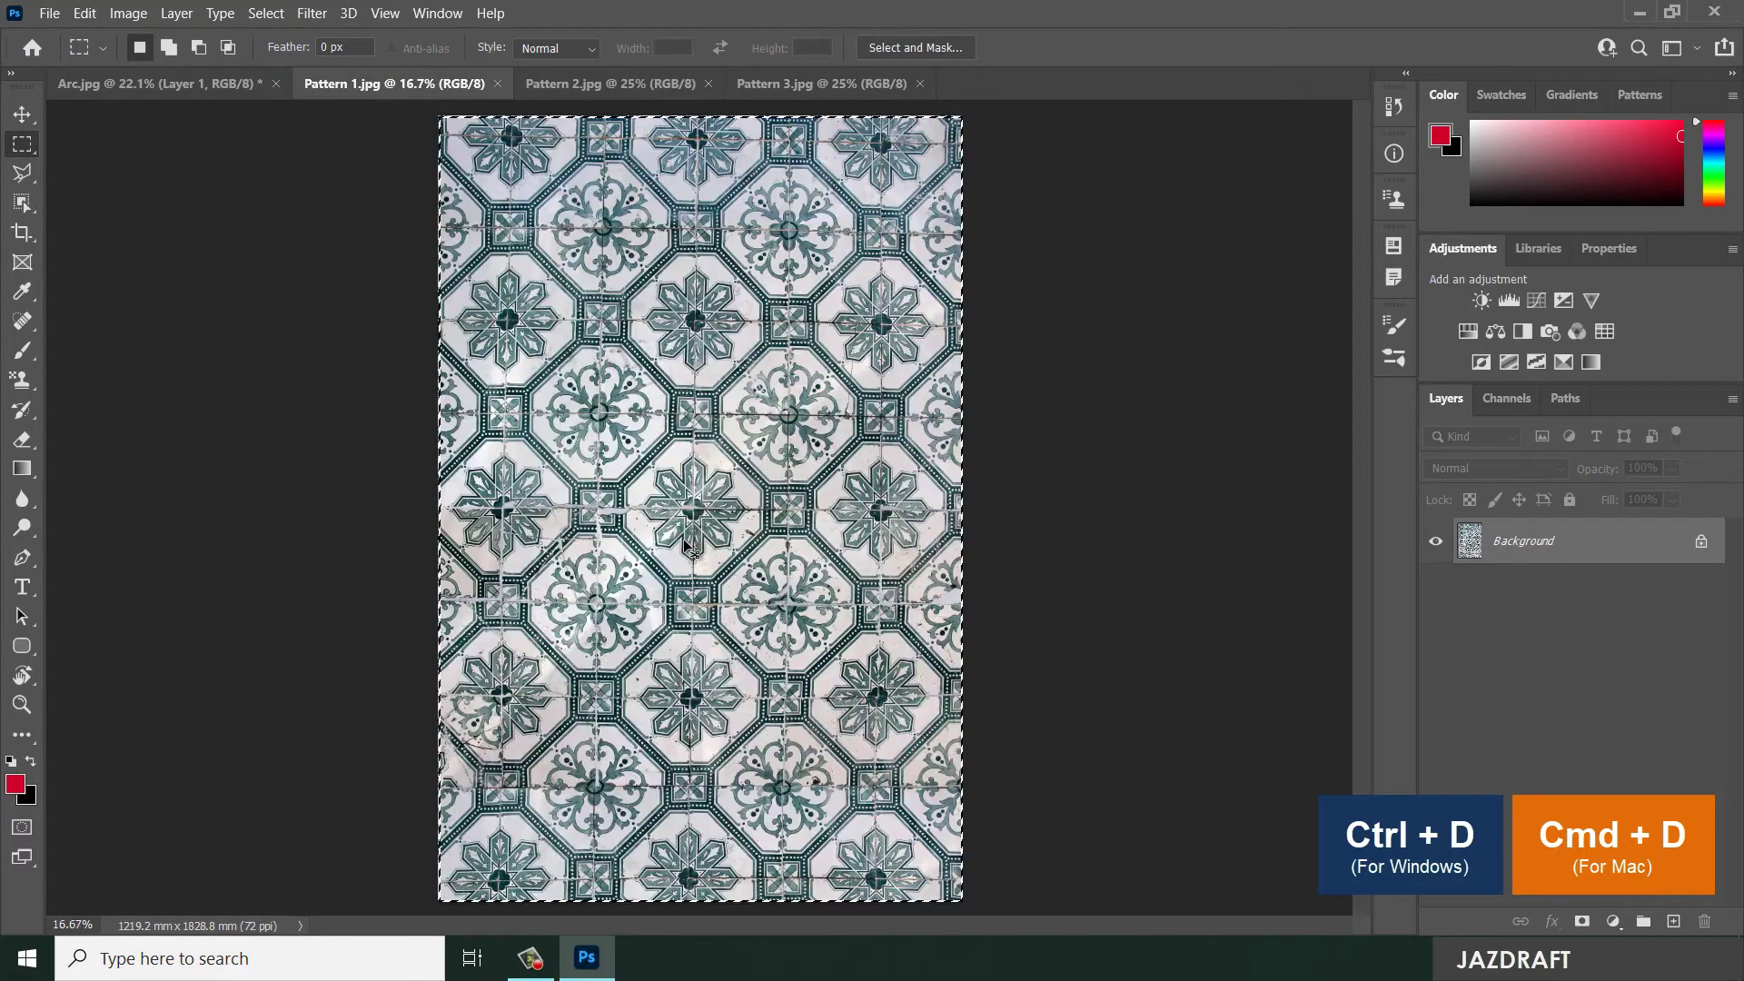
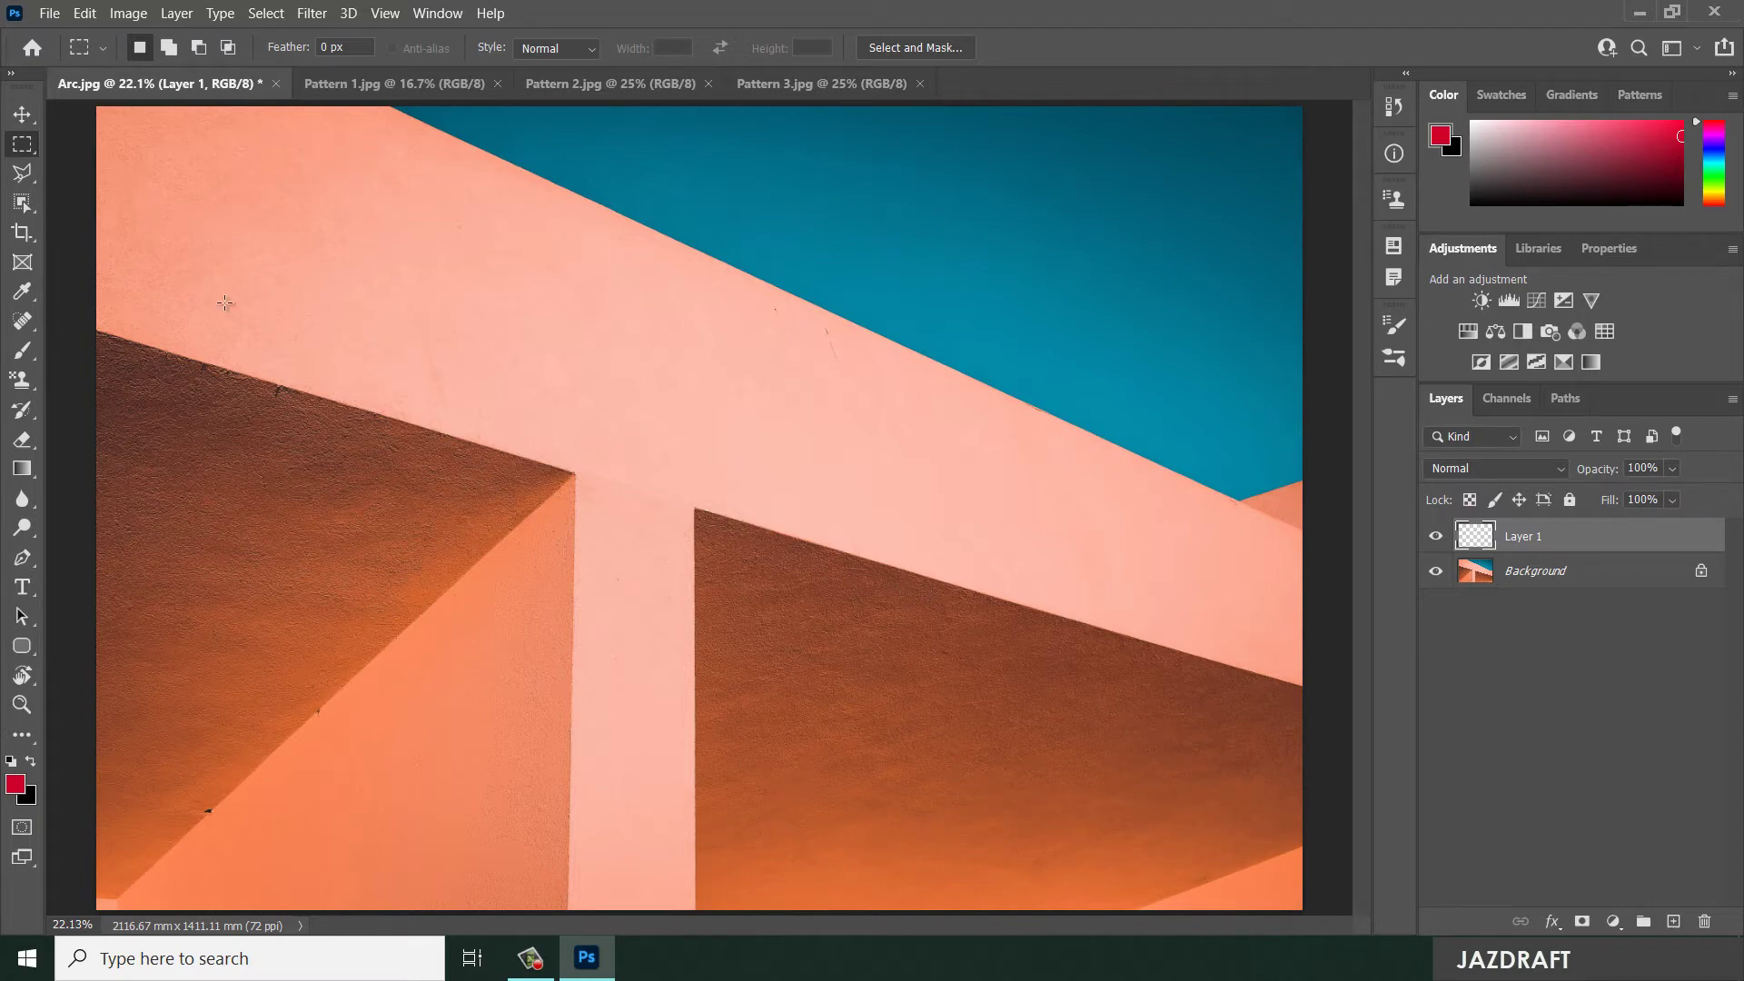
Select the pink T-shaped beam and its column in Arc.jpg with the Polygonal Lasso tool
{"action": "mouse_move", "coordinate": [22, 172]}
{"action": "left_mouse_down"}
{"action": "mouse_move", "coordinate": [143, 209]}
{"action": "mouse_move", "coordinate": [123, 198]}
{"action": "left_mouse_up"}
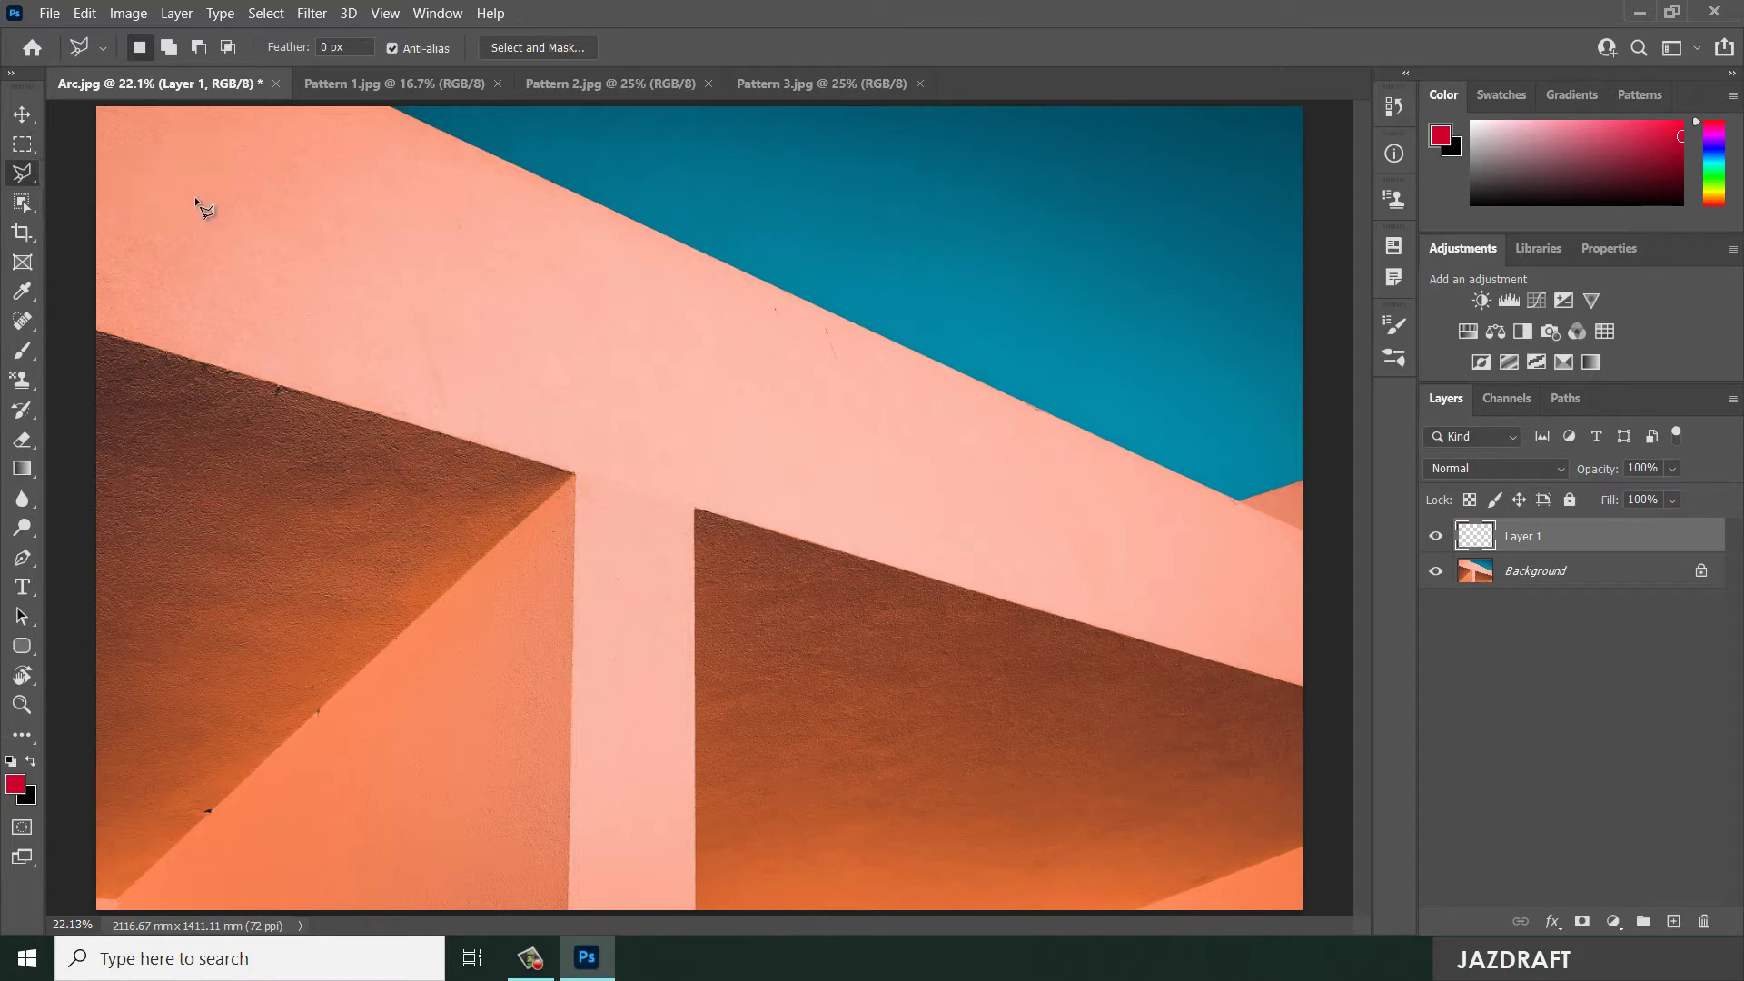
{"action": "left_click", "coordinate": [385, 104]}
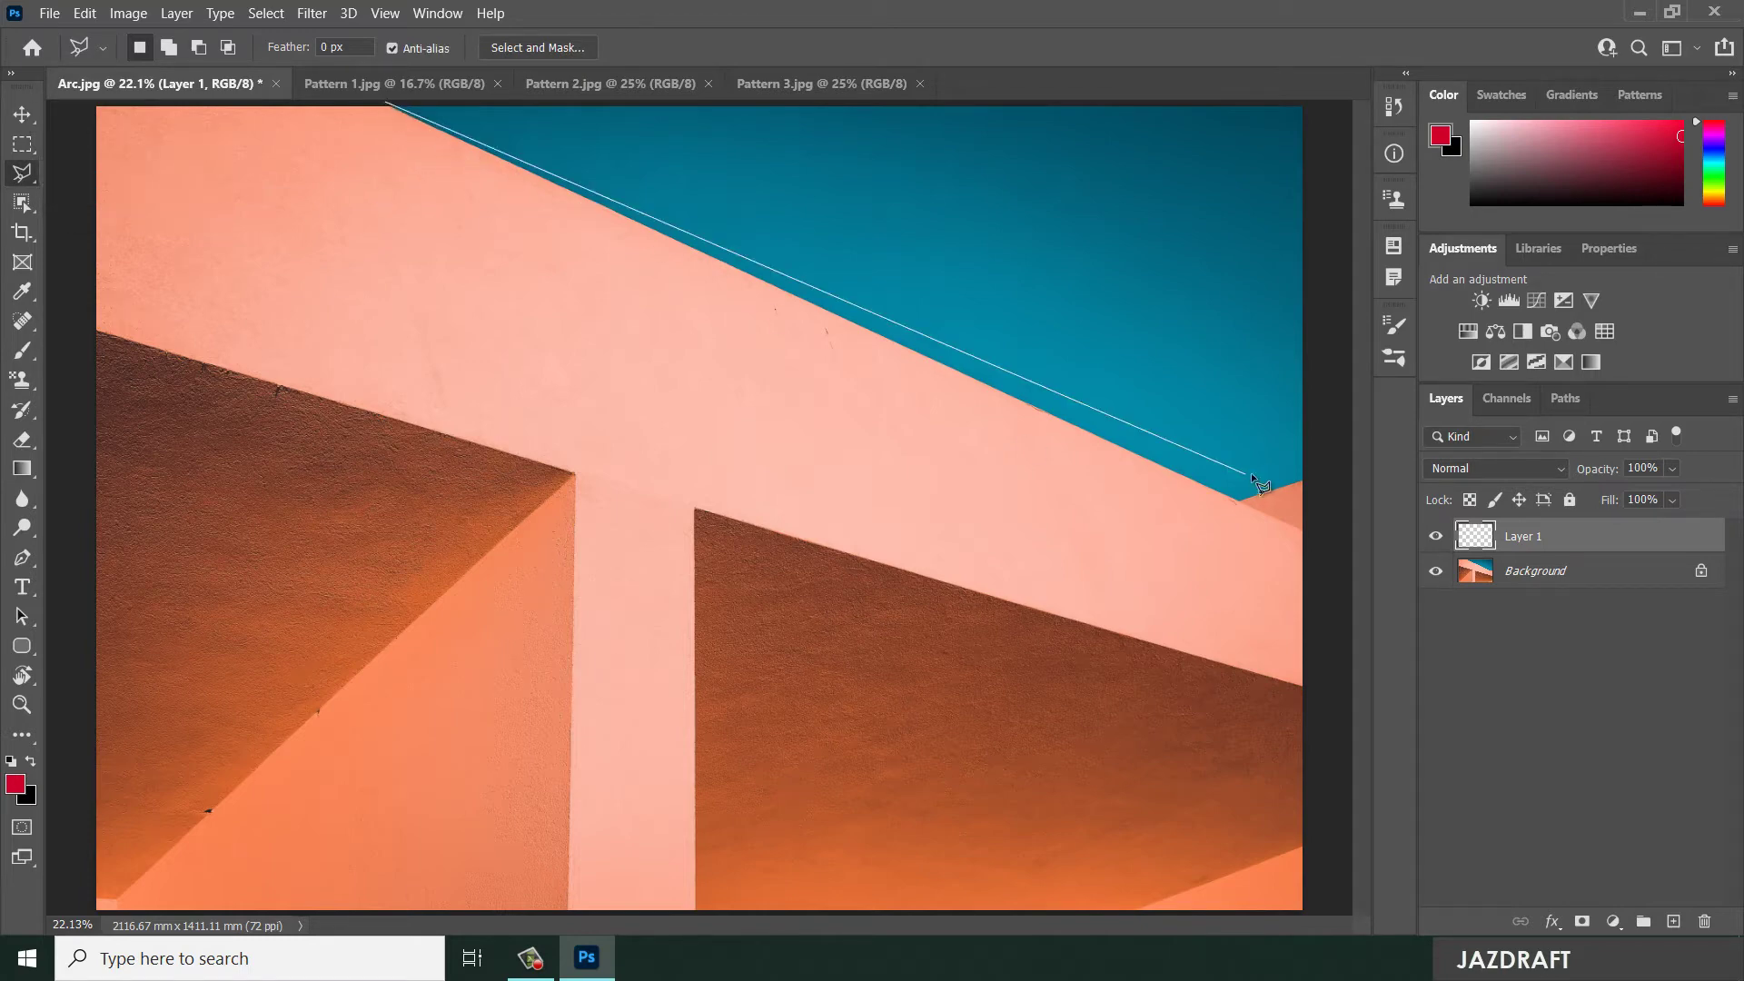
{"action": "left_click", "coordinate": [1314, 538]}
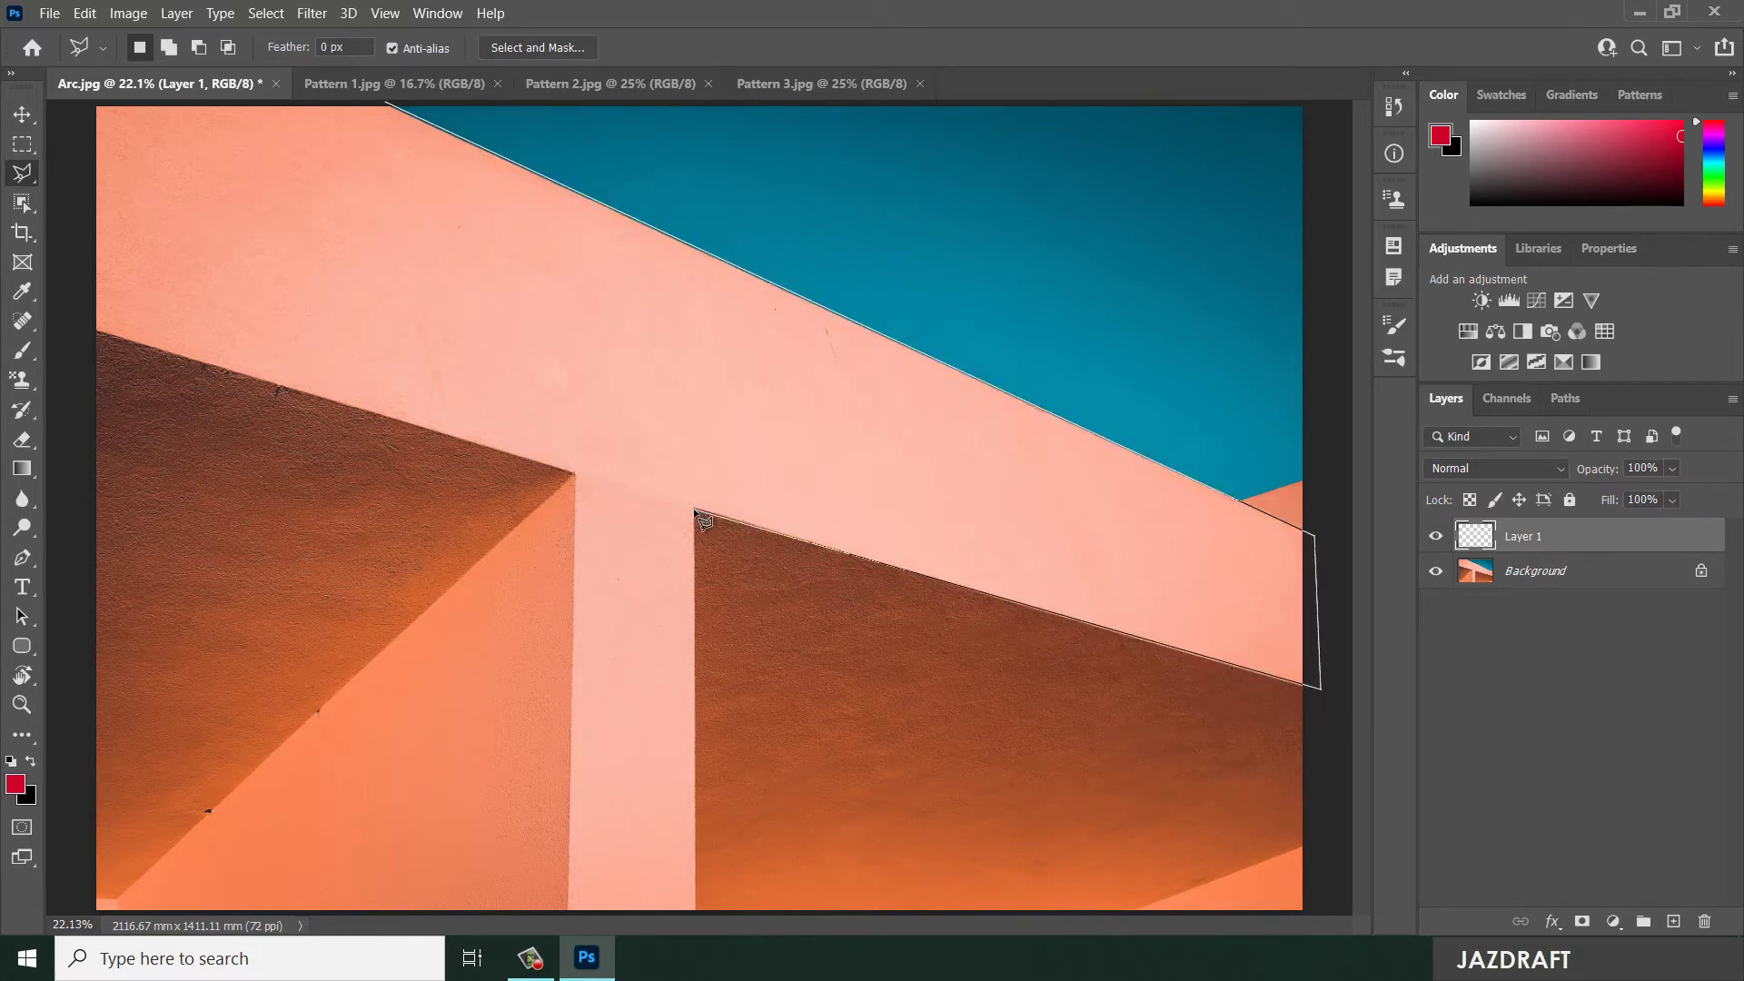
{"action": "key", "text": "BackSpace"}
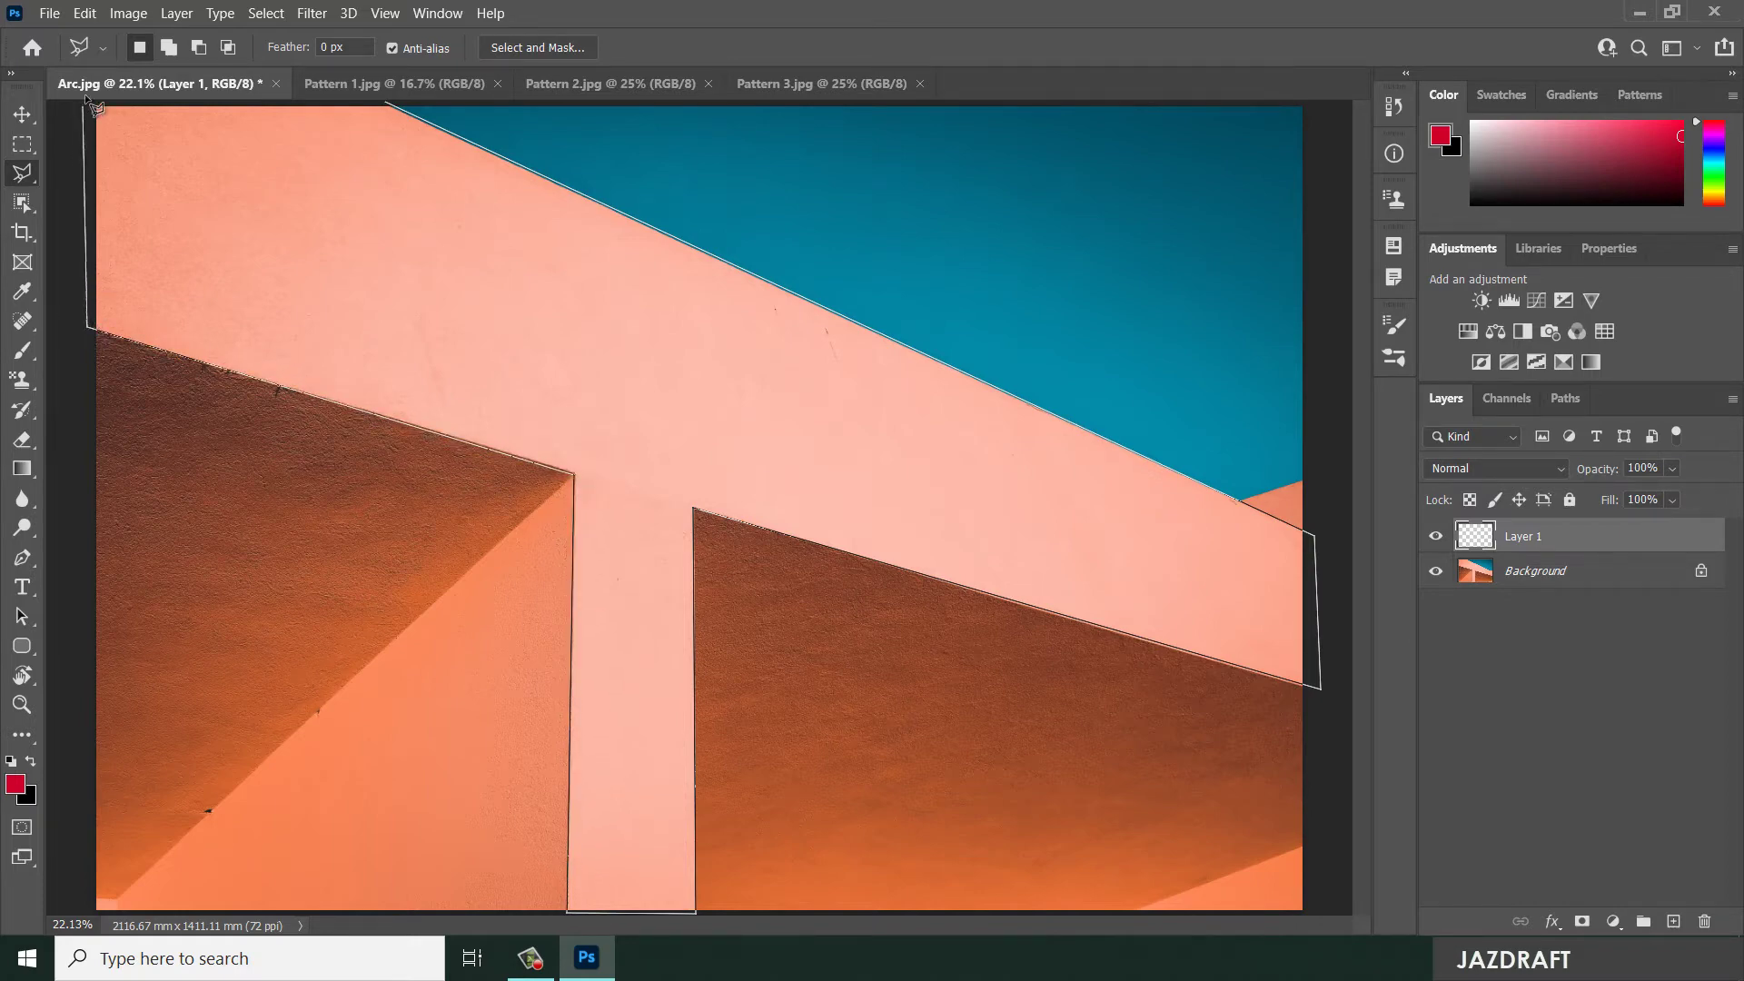
{"action": "left_click", "coordinate": [393, 108]}
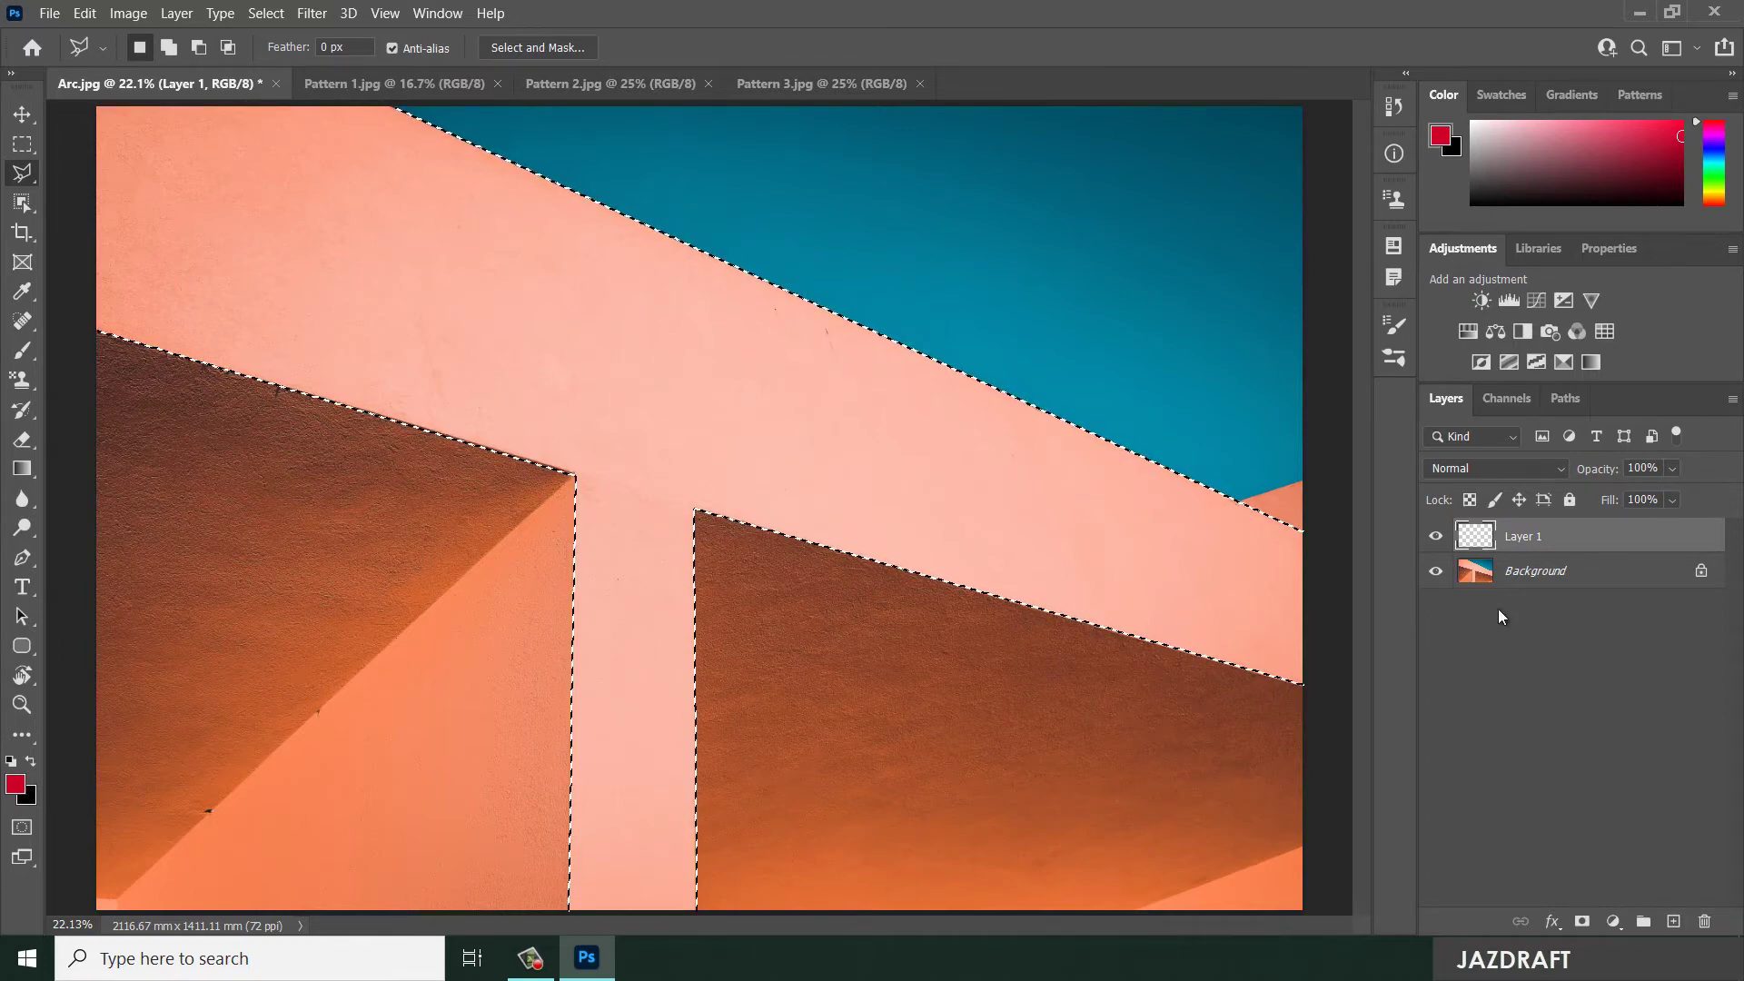
Choose the green floral tile pattern for the Pattern Stamp tool and paint it over the left end of the selected beam on Layer 1
{"action": "left_click", "coordinate": [18, 383]}
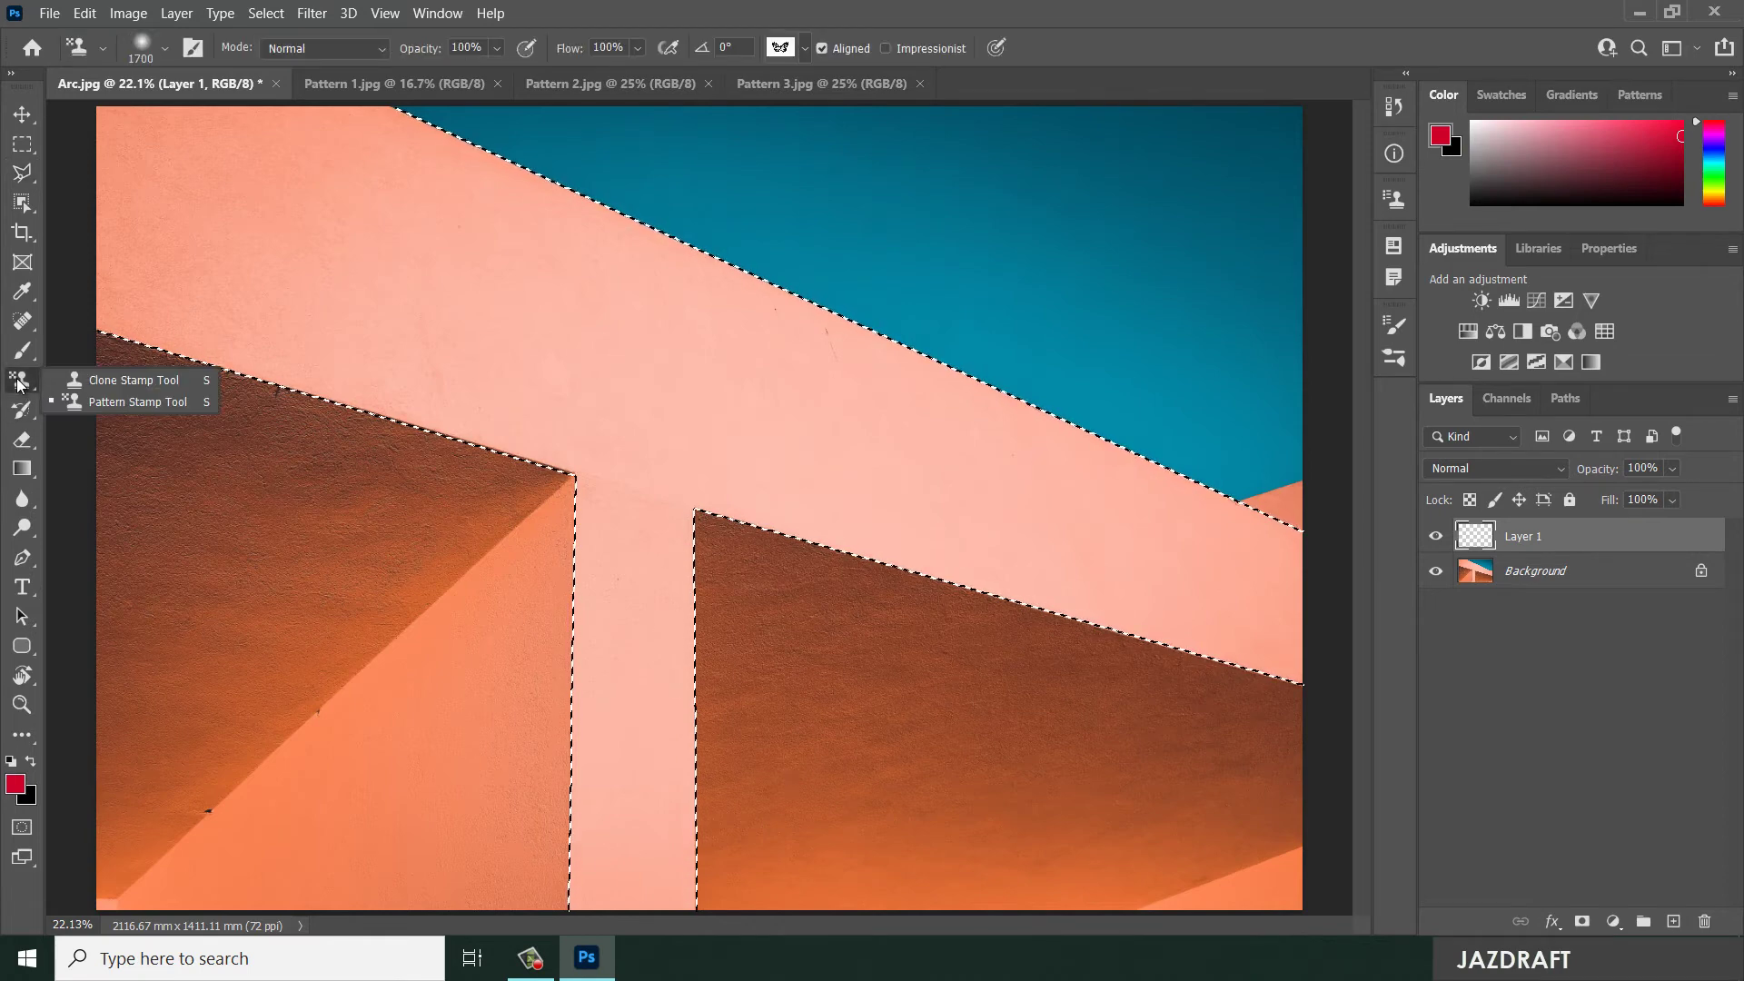
{"action": "left_click", "coordinate": [133, 401]}
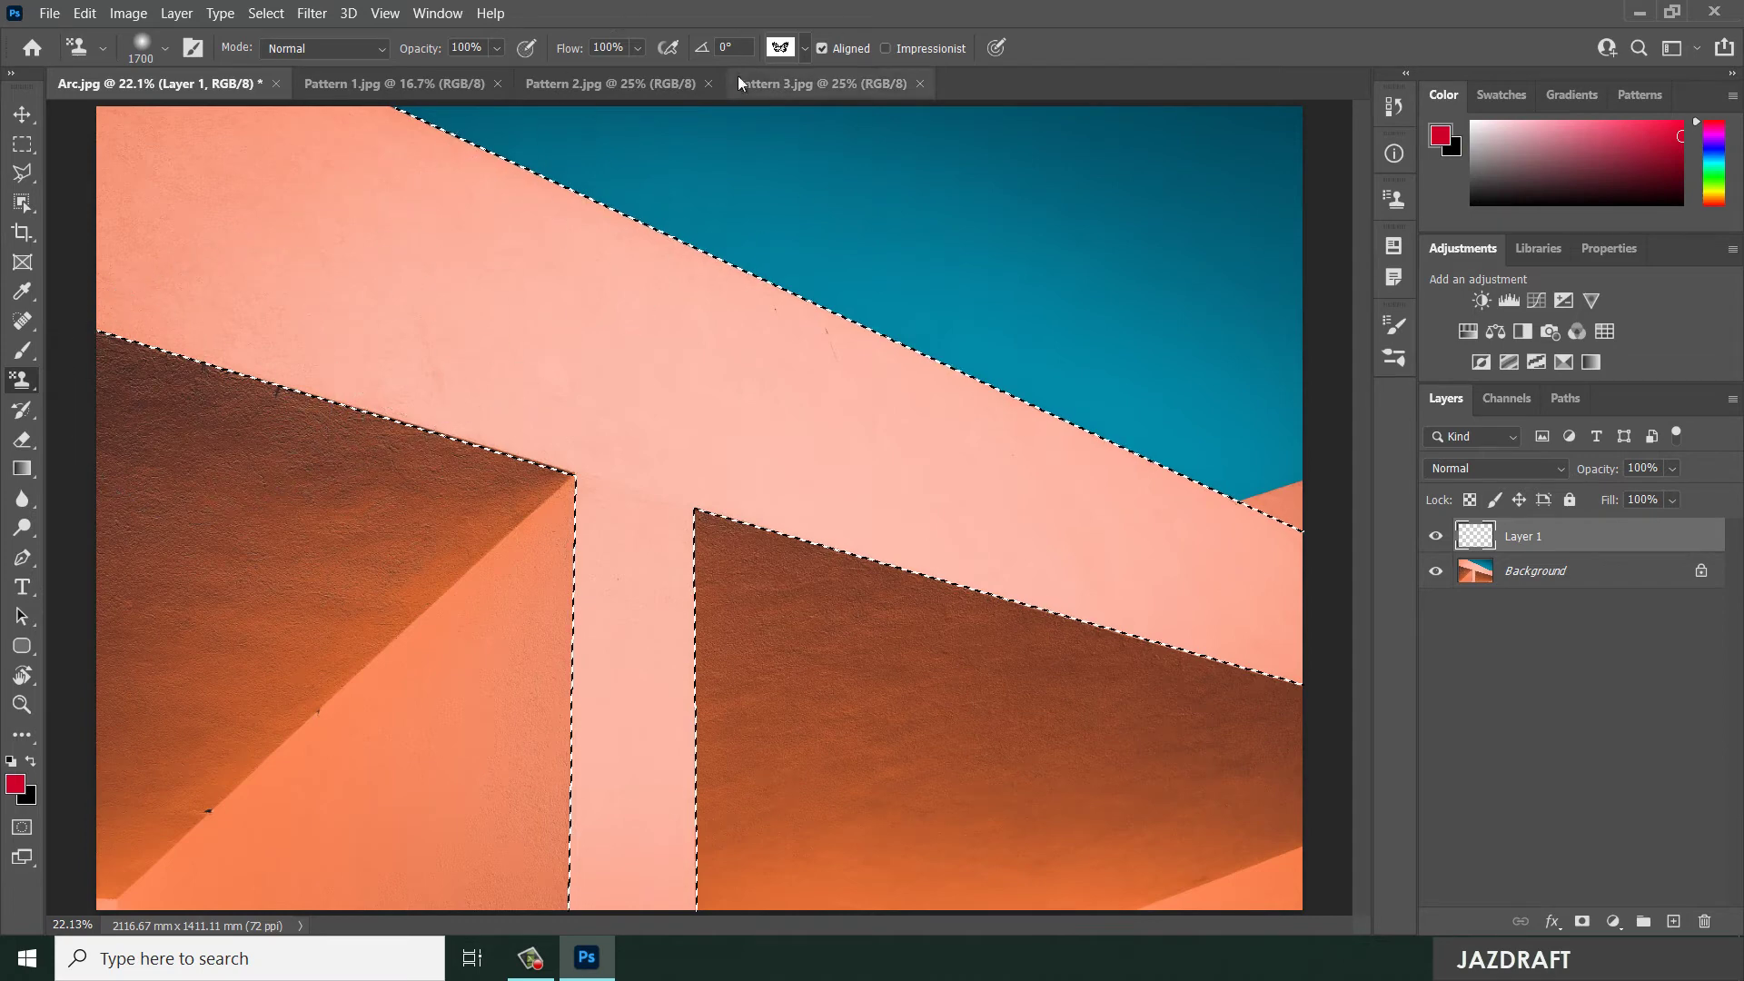
{"action": "left_click", "coordinate": [805, 47]}
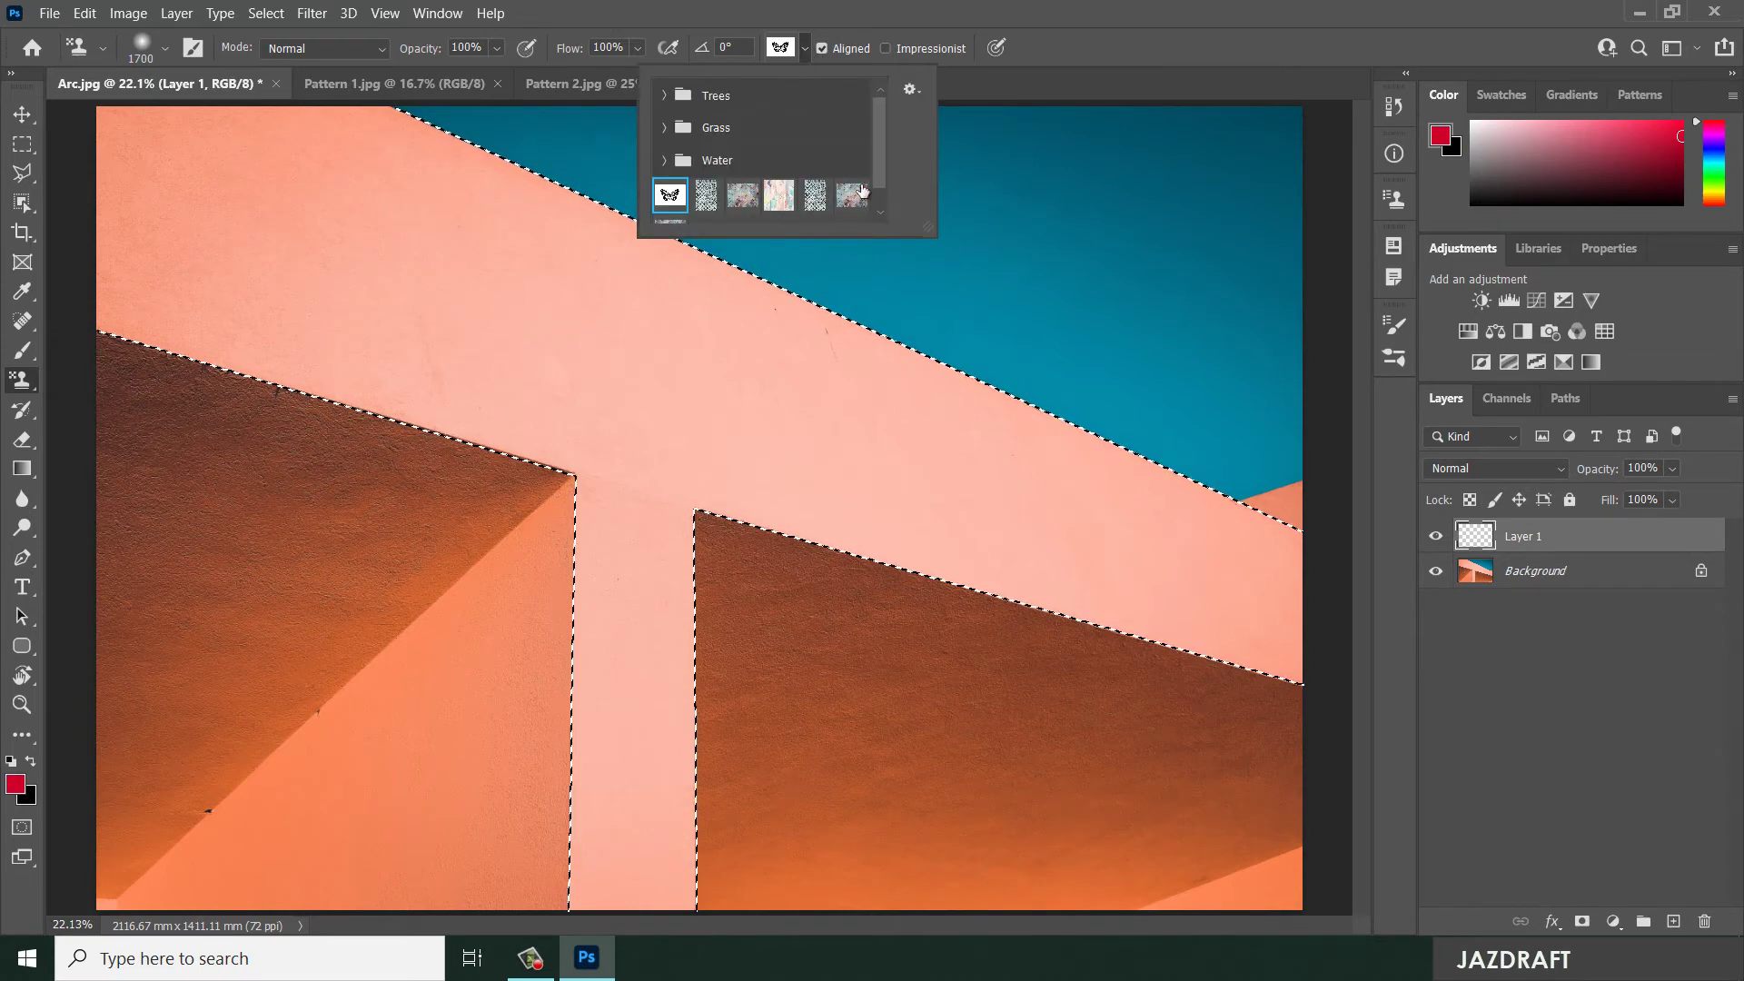
{"action": "scroll", "coordinate": [880, 156], "scroll_direction": "down", "scroll_amount": 1}
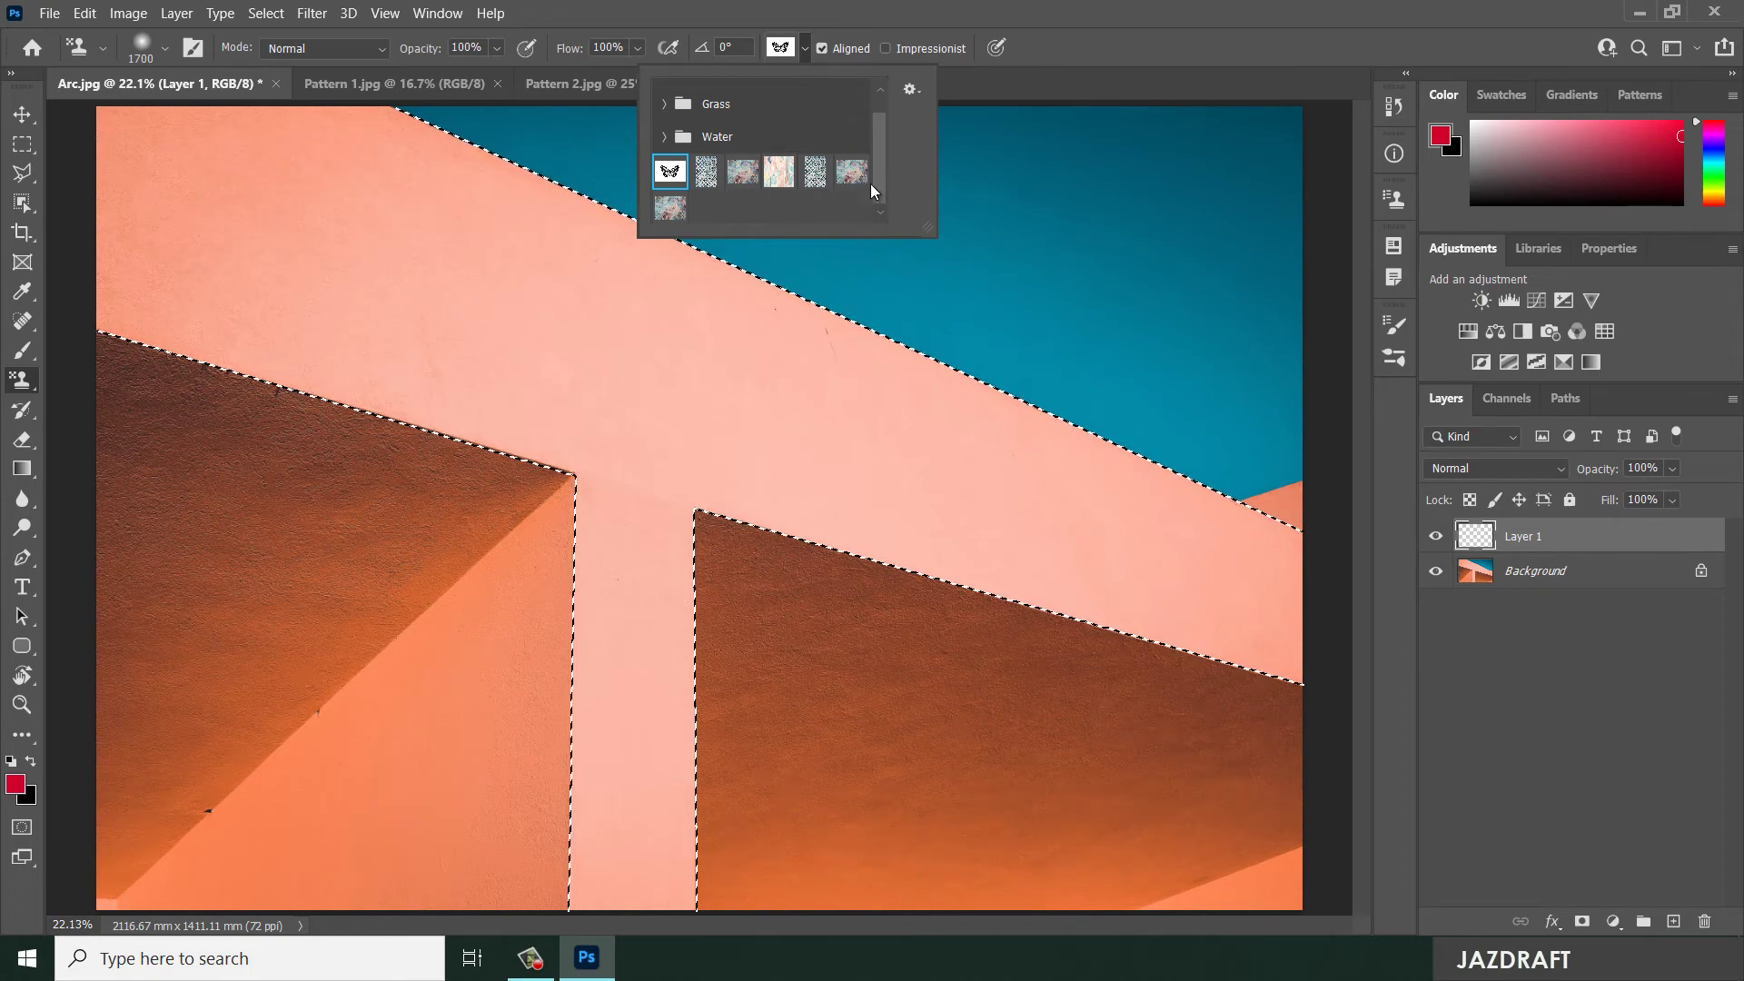
{"action": "left_click", "coordinate": [813, 169]}
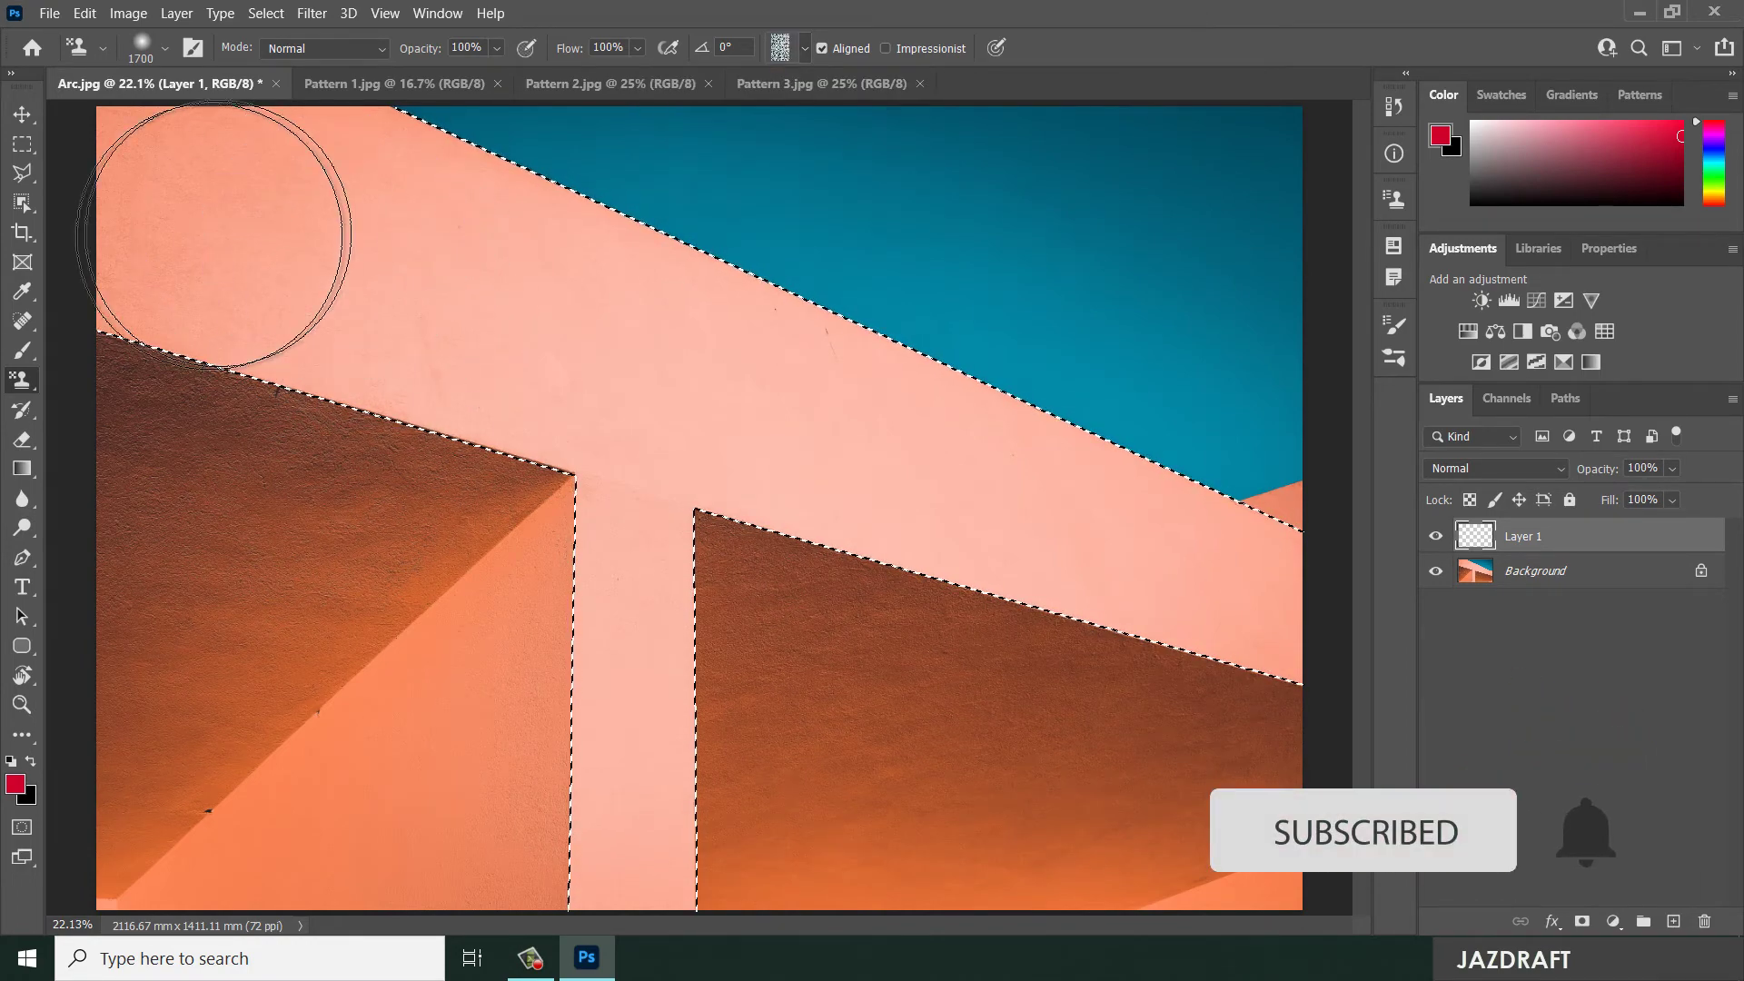
{"action": "mouse_move", "coordinate": [214, 236]}
{"action": "left_mouse_down"}
{"action": "mouse_move", "coordinate": [336, 276]}
{"action": "mouse_move", "coordinate": [357, 213]}
{"action": "mouse_move", "coordinate": [491, 275]}
{"action": "mouse_move", "coordinate": [584, 312]}
{"action": "left_mouse_up"}
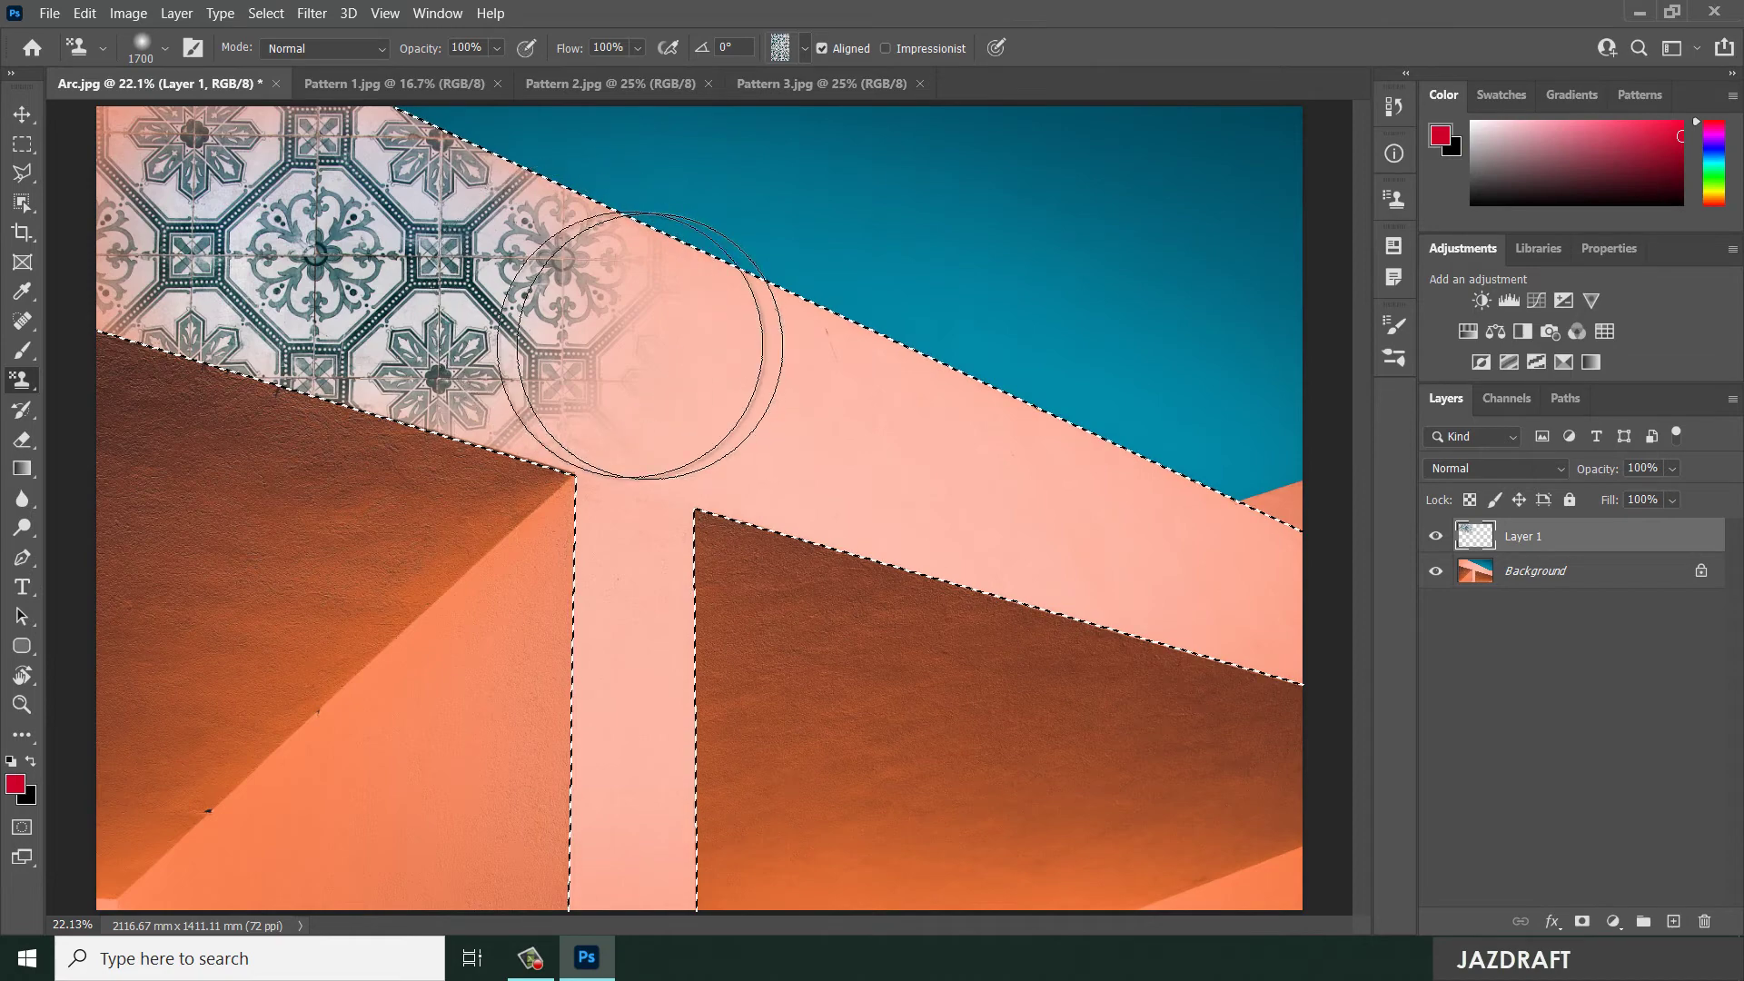
{"action": "left_click_drag", "start_coordinate": [654, 343], "coordinate": [540, 342]}
Switch to the Hard Round brush at 1700 px and paint the tile pattern over the middle of the beam
{"action": "right_click", "coordinate": [509, 317]}
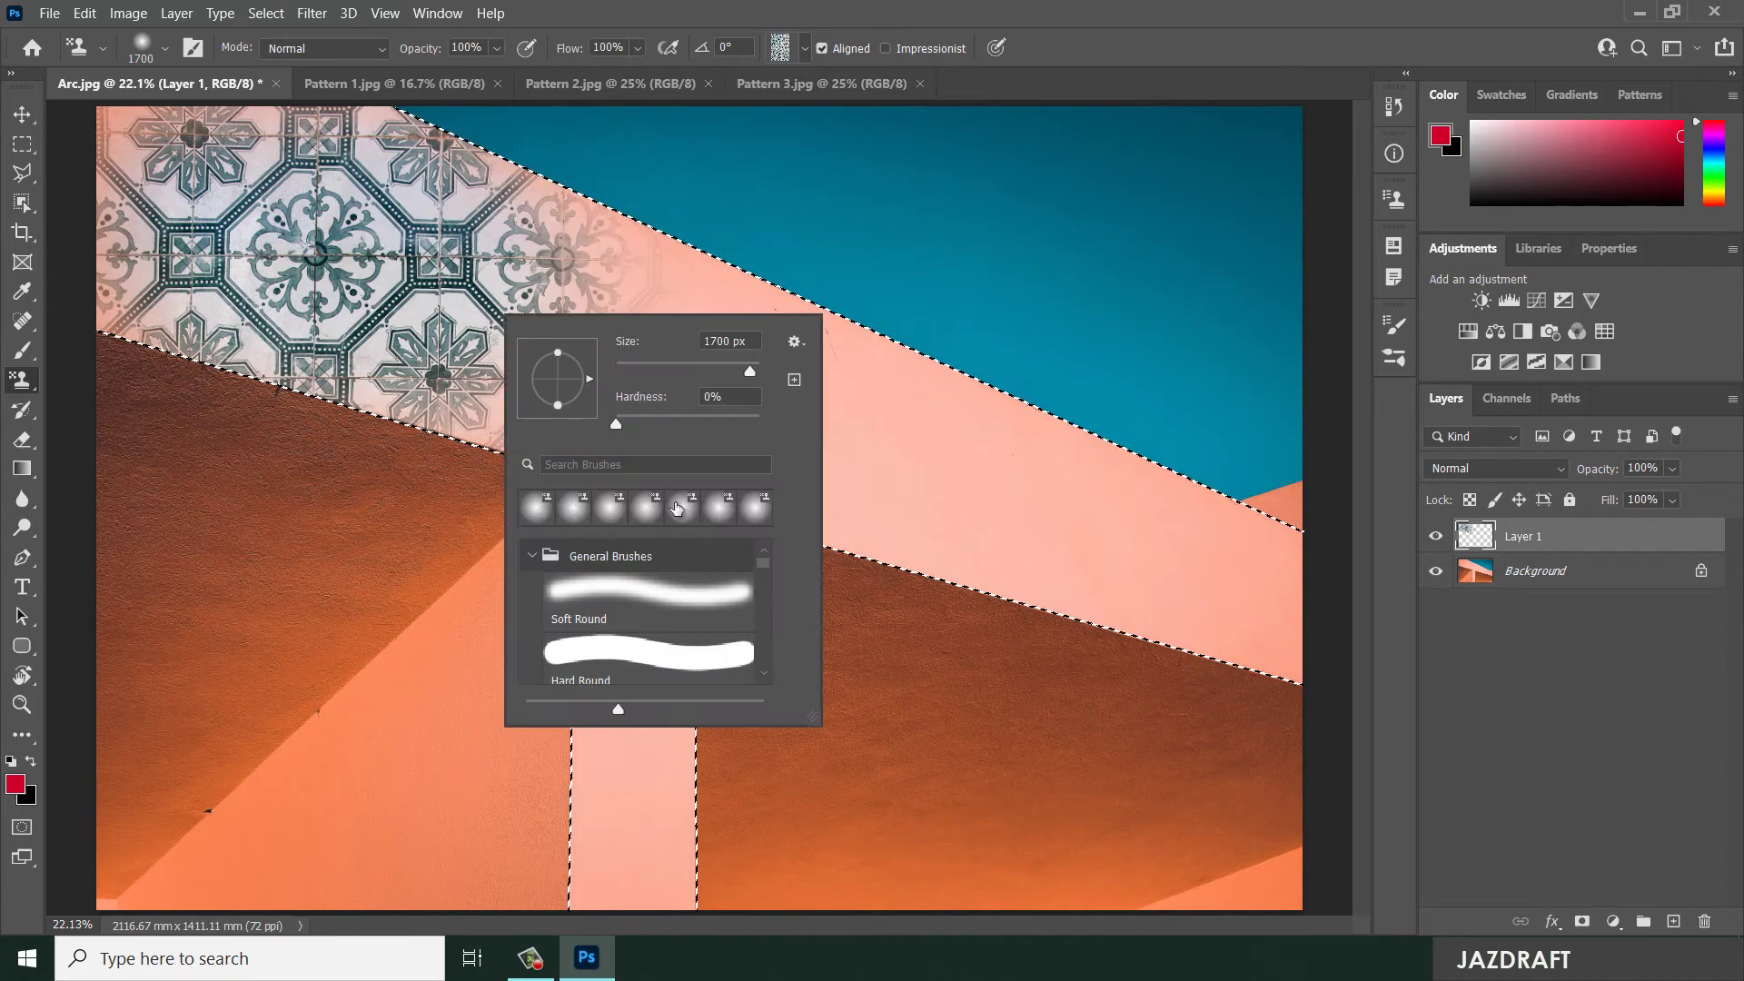
{"action": "double_click", "coordinate": [571, 581]}
{"action": "right_click", "coordinate": [451, 330]}
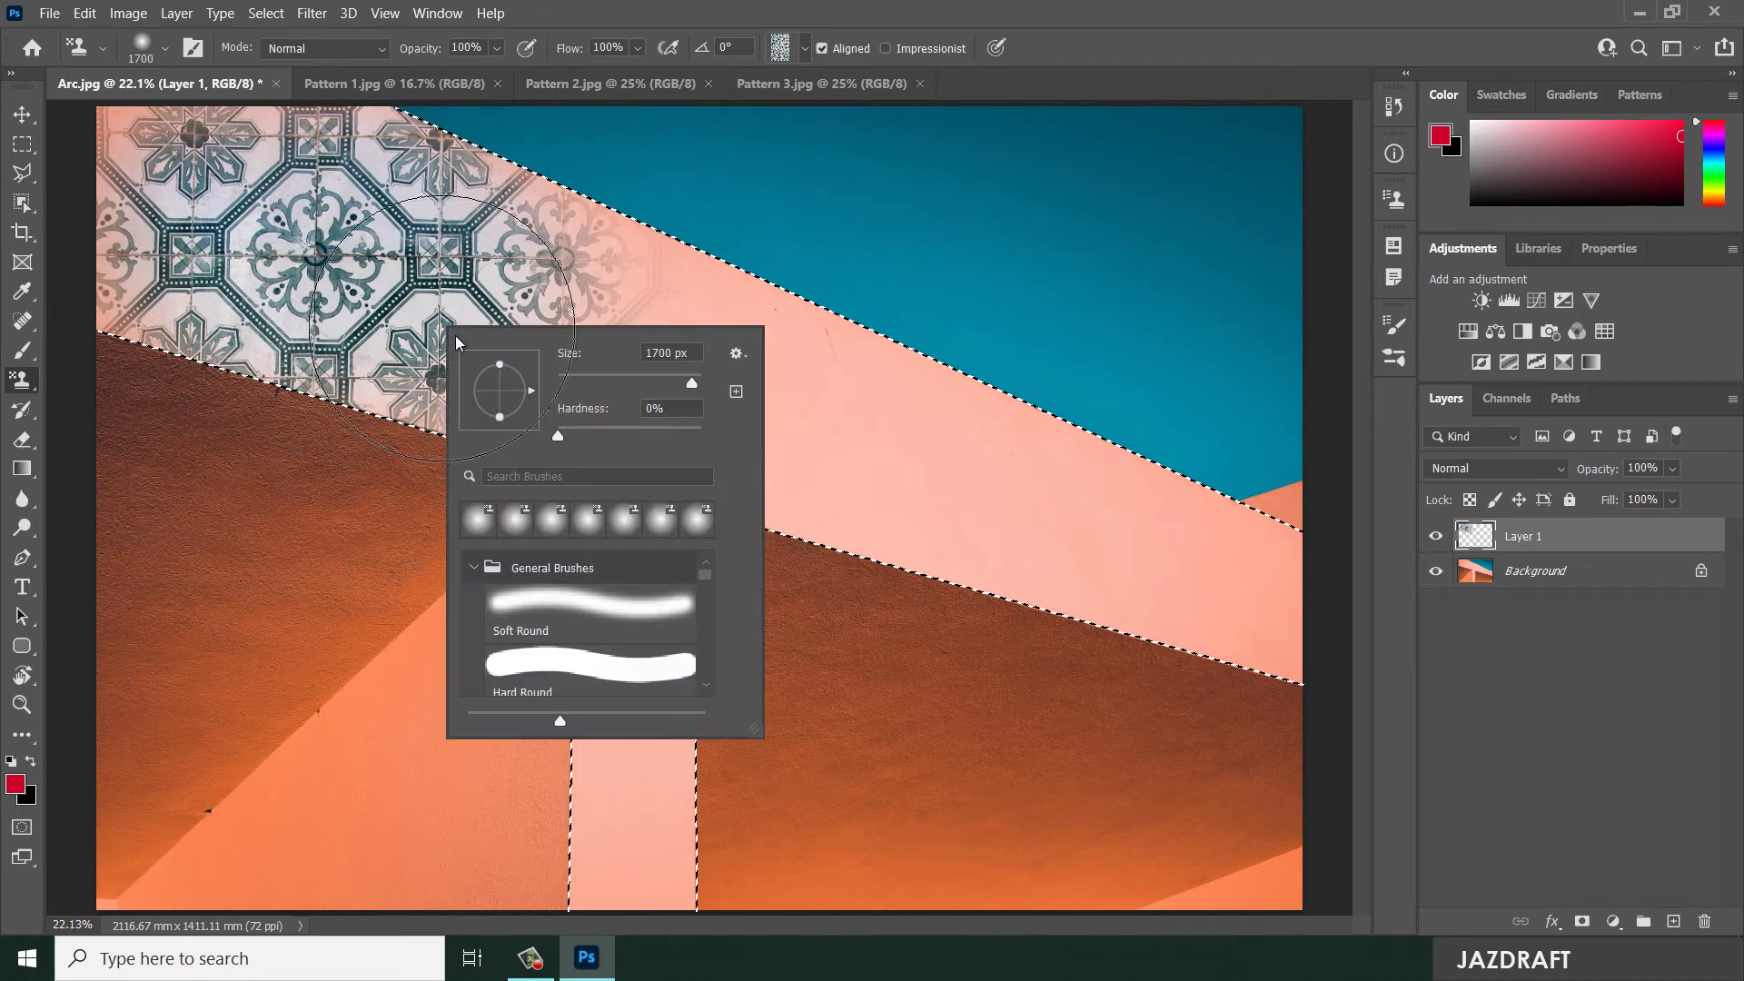
{"action": "left_click", "coordinate": [557, 681]}
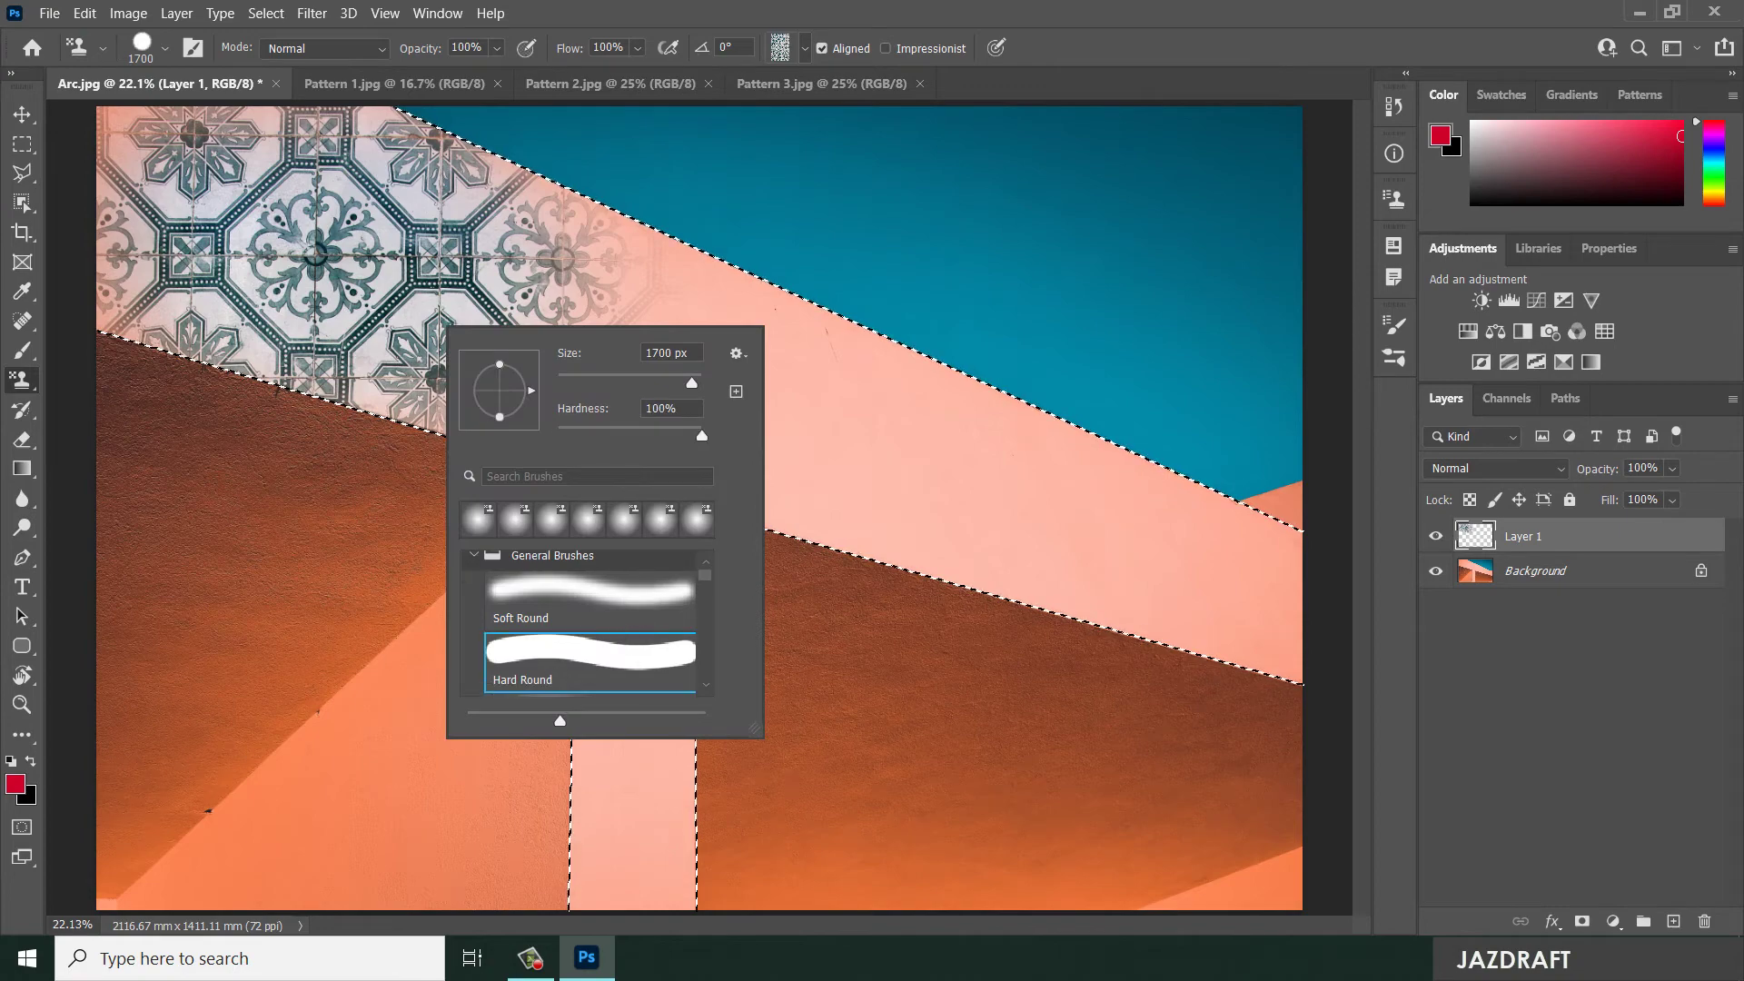
{"action": "key", "text": "Return"}
{"action": "mouse_move", "coordinate": [797, 467]}
{"action": "left_mouse_down"}
{"action": "mouse_move", "coordinate": [954, 455]}
{"action": "mouse_move", "coordinate": [886, 491]}
{"action": "left_mouse_up"}
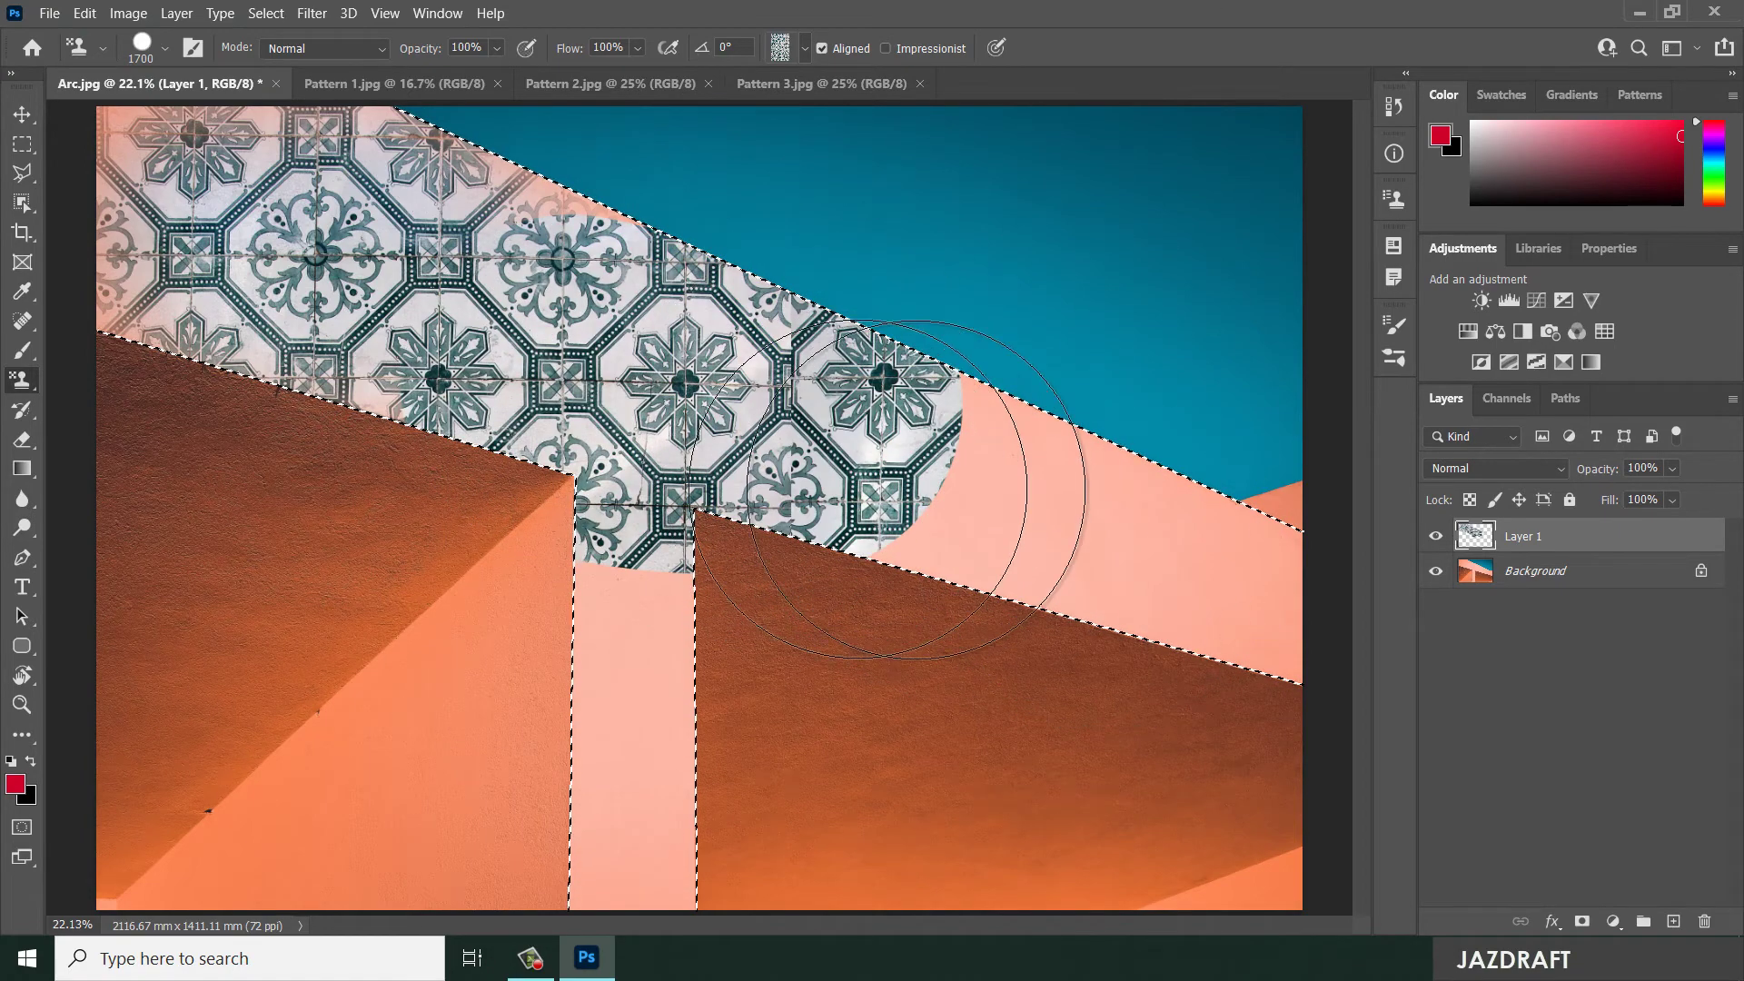
Switch back to the soft 1700 px brush and paint the tile pattern over the beam's right end and down the column
{"action": "right_click", "coordinate": [741, 507]}
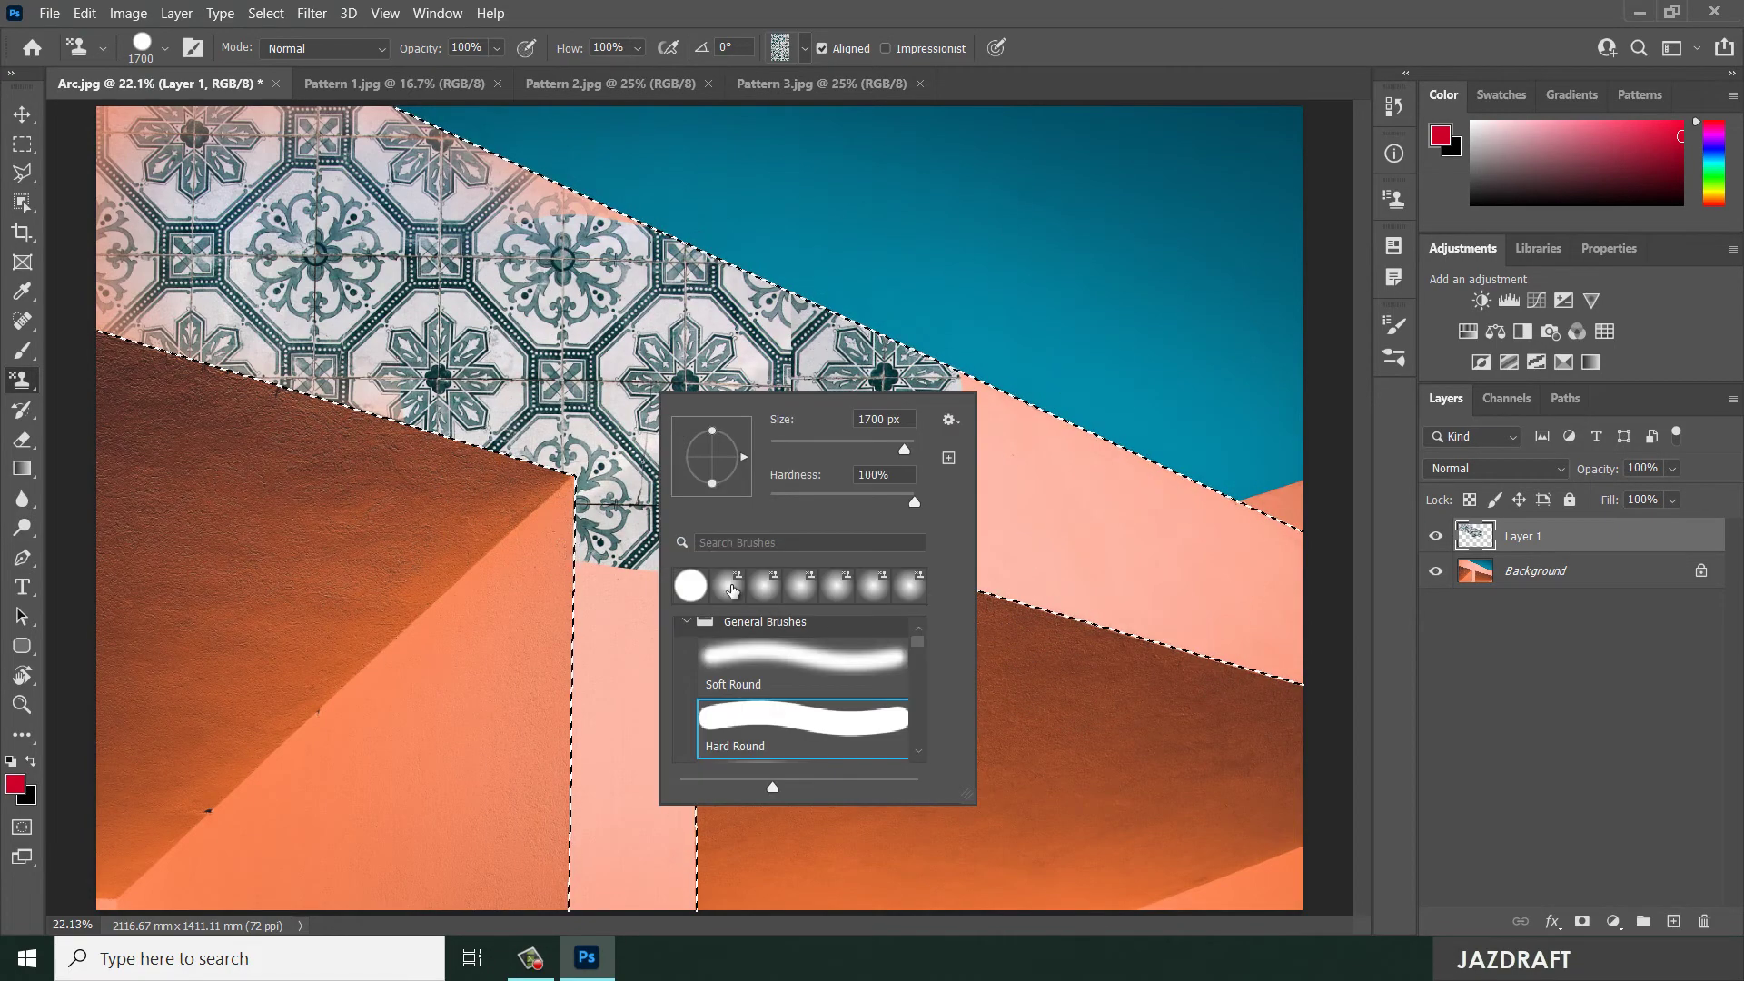
{"action": "key", "text": "Return"}
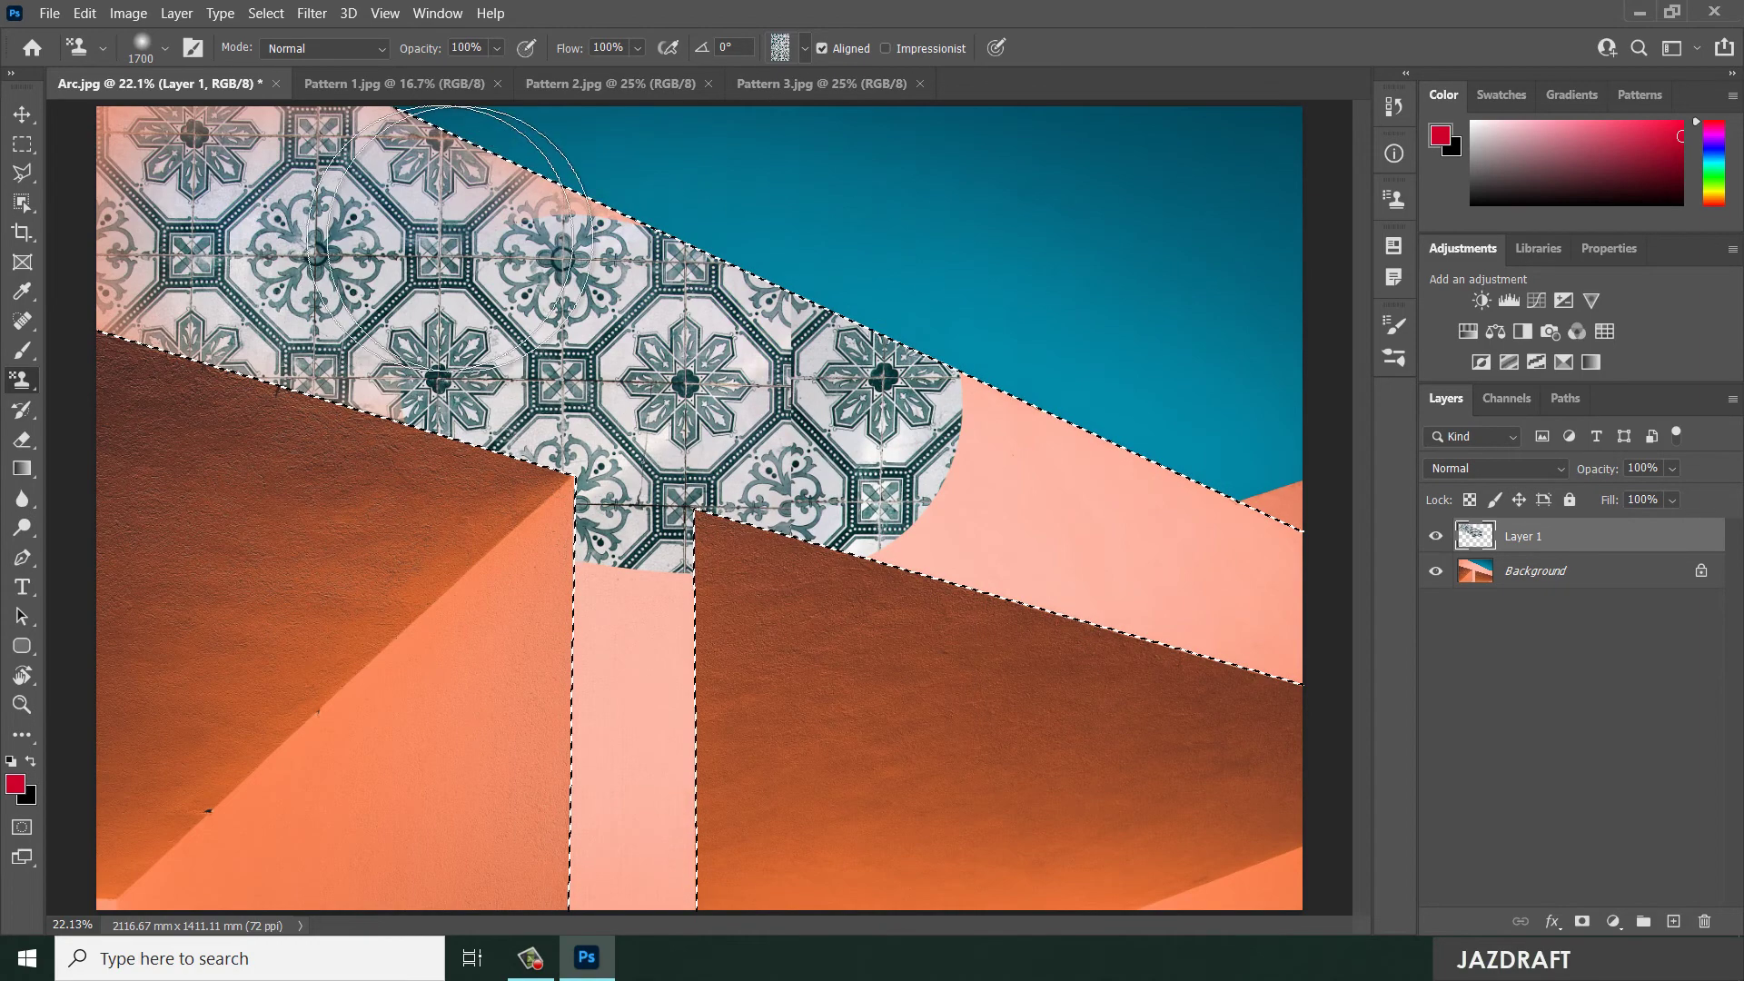
{"action": "left_click_drag", "start_coordinate": [1051, 487], "coordinate": [1354, 595]}
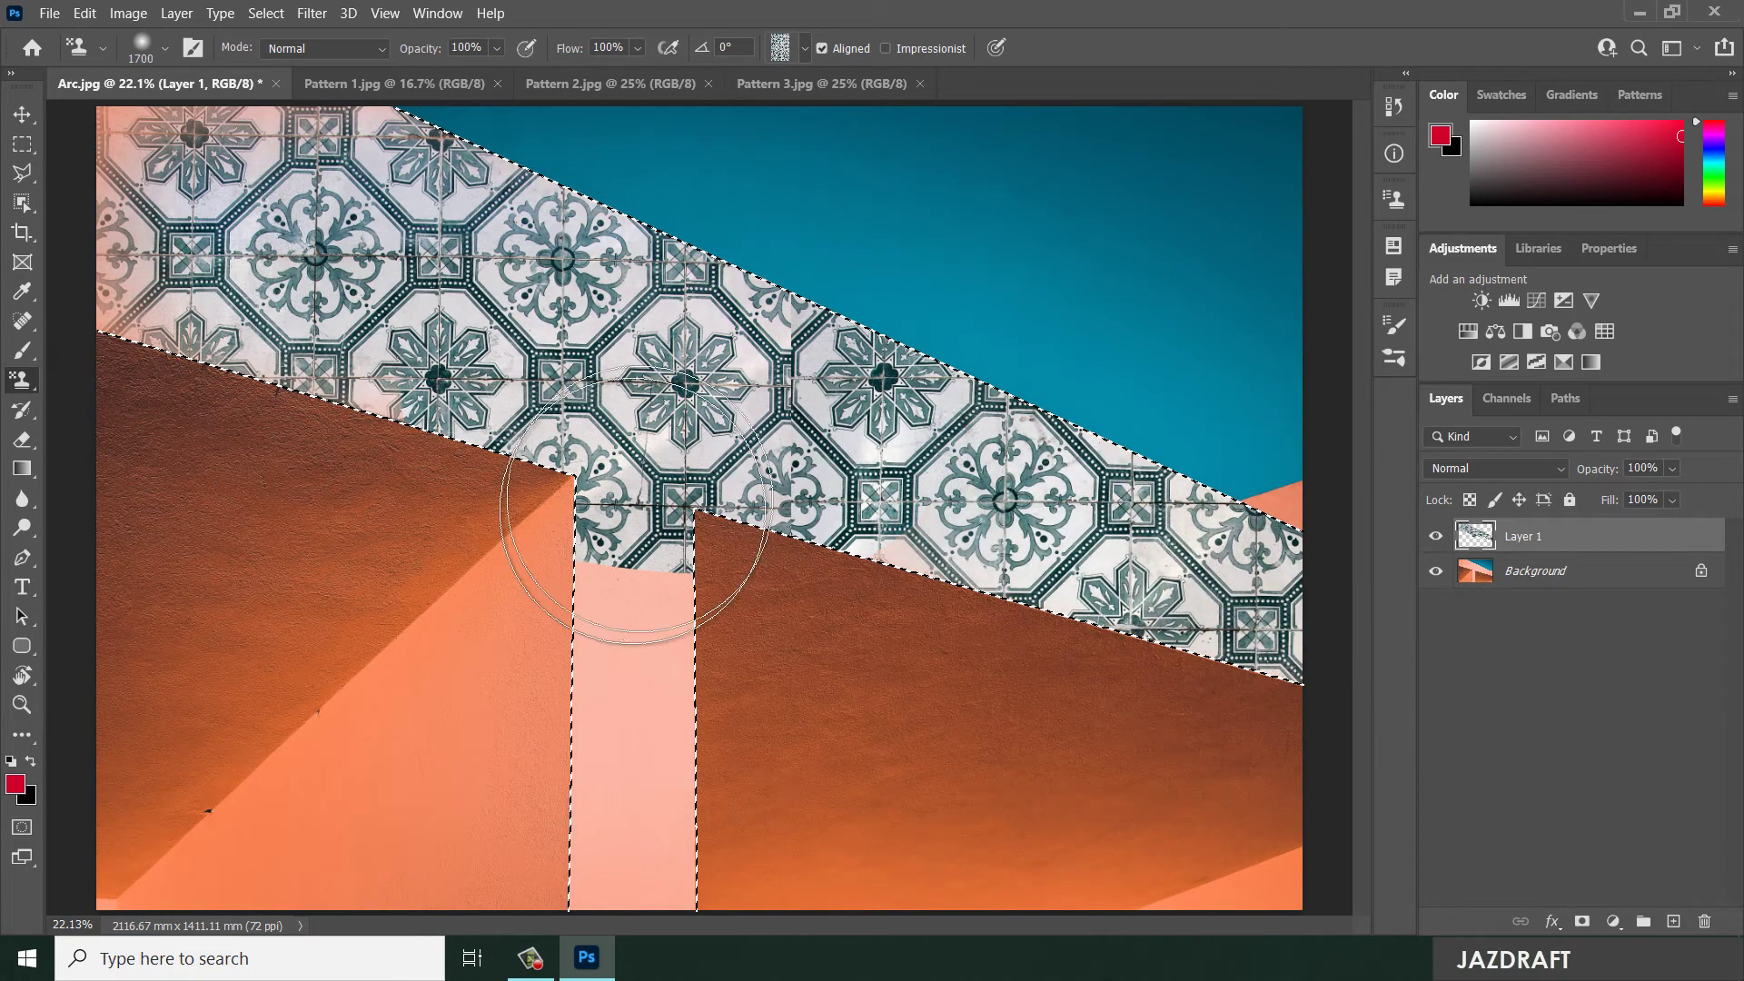
{"action": "mouse_move", "coordinate": [624, 545]}
{"action": "left_mouse_down"}
{"action": "mouse_move", "coordinate": [643, 826]}
{"action": "mouse_move", "coordinate": [763, 653]}
{"action": "left_mouse_up"}
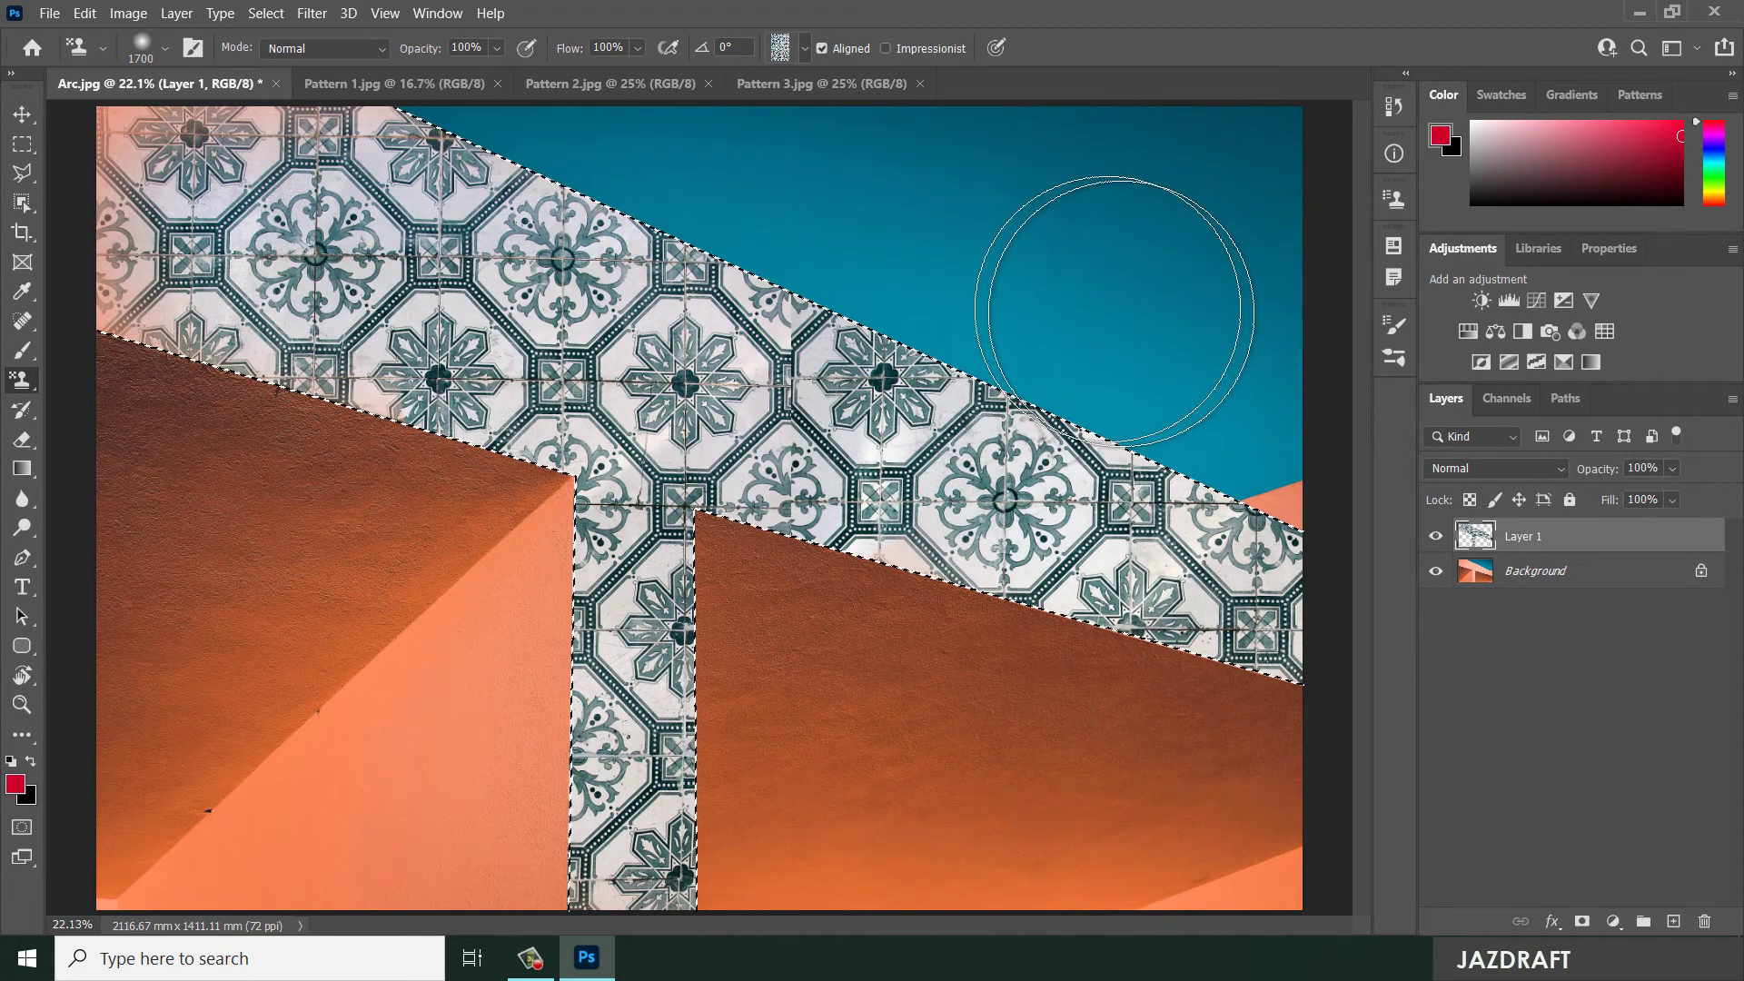
Fill in the faded tile pattern at the beam's left end within the selection, and clear the selection
{"action": "key", "text": "ctrl+d"}
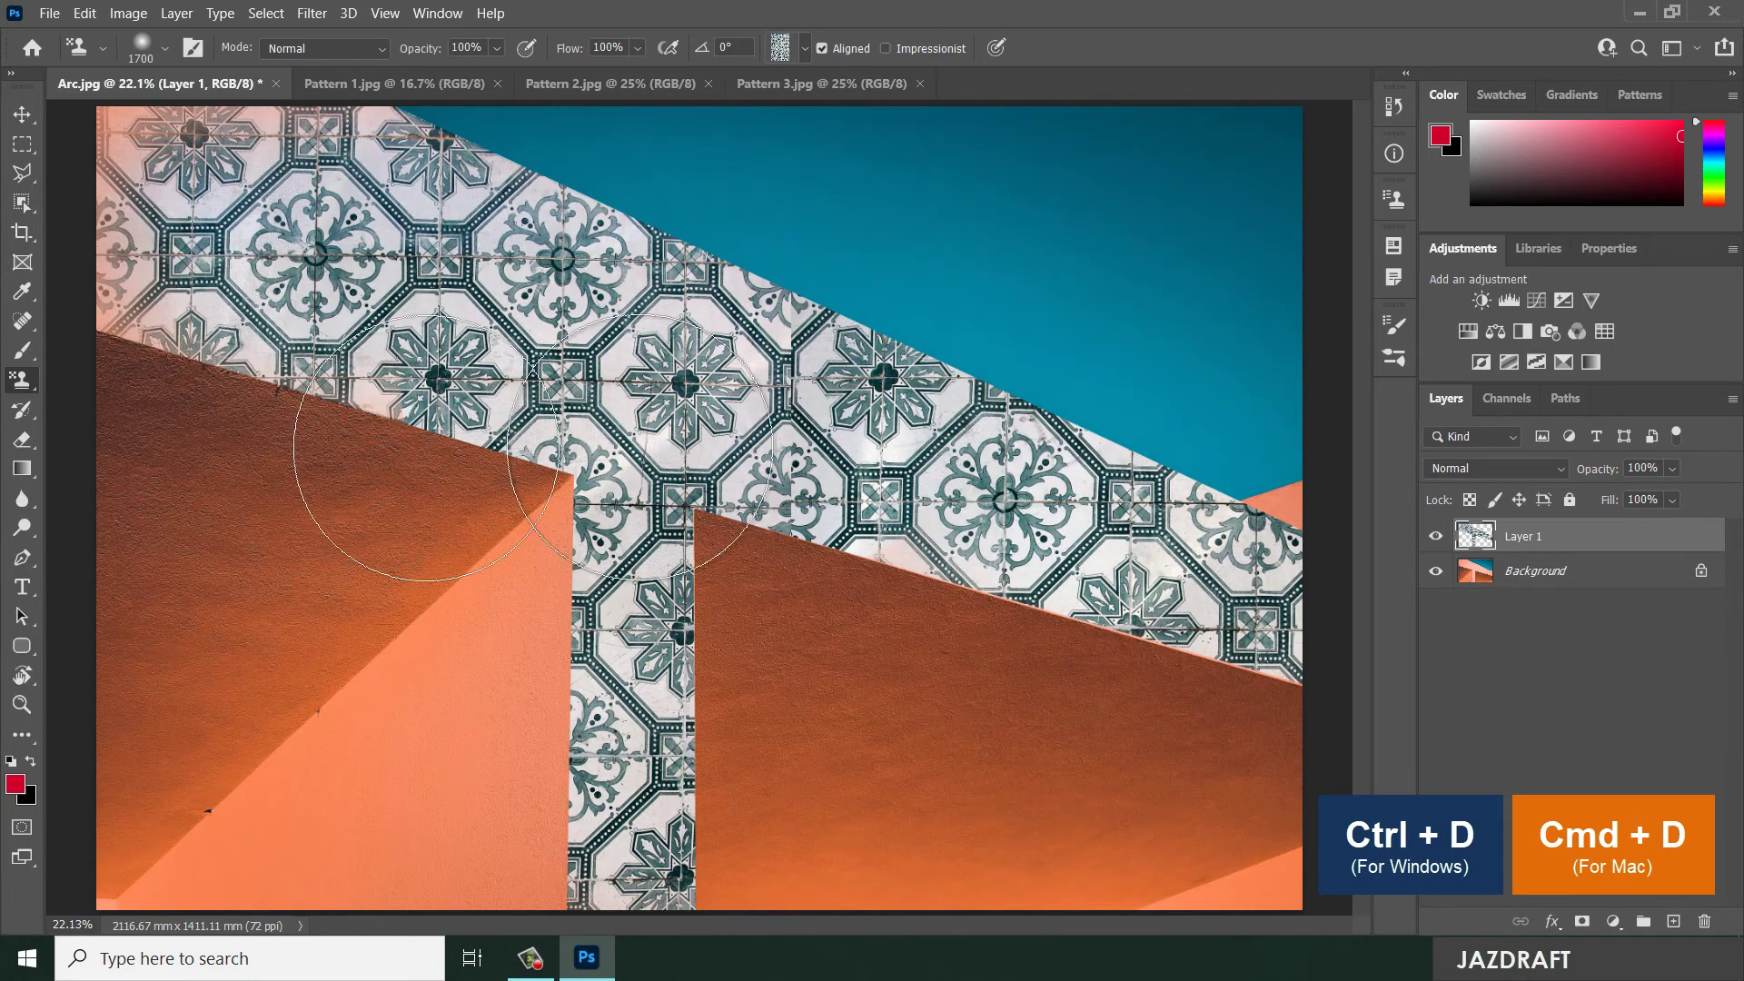
{"action": "key", "text": "ctrl+z"}
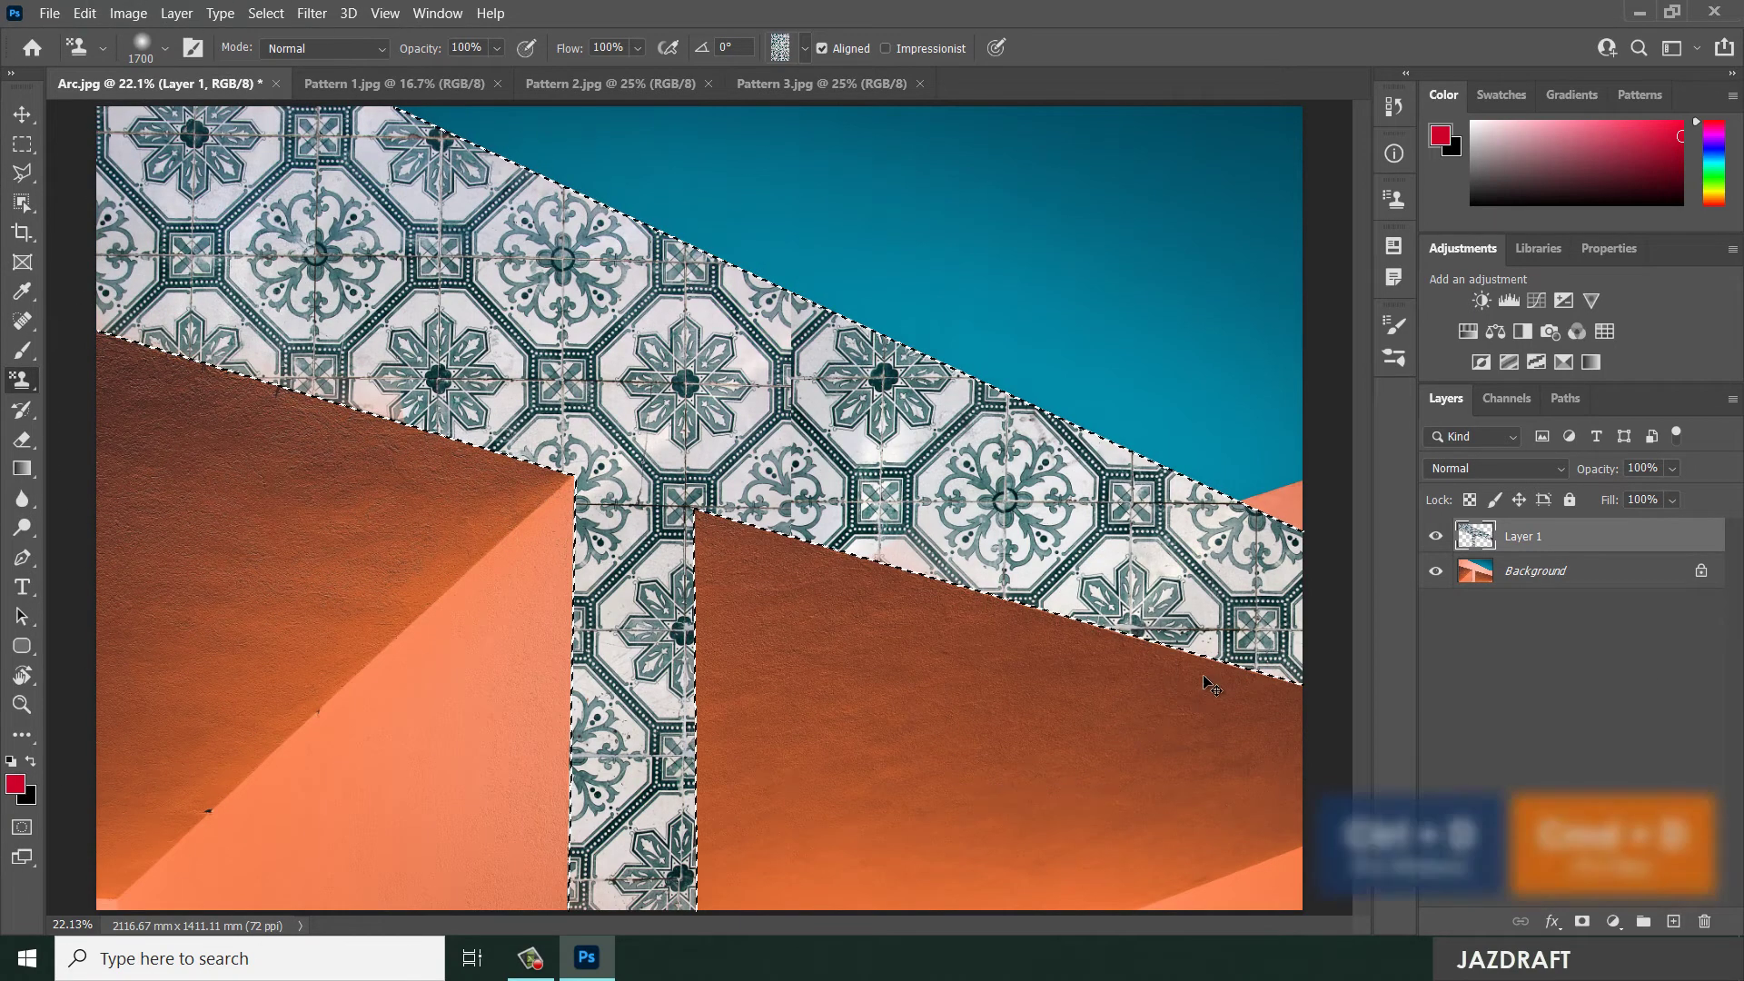
{"action": "key", "text": "ctrl+d"}
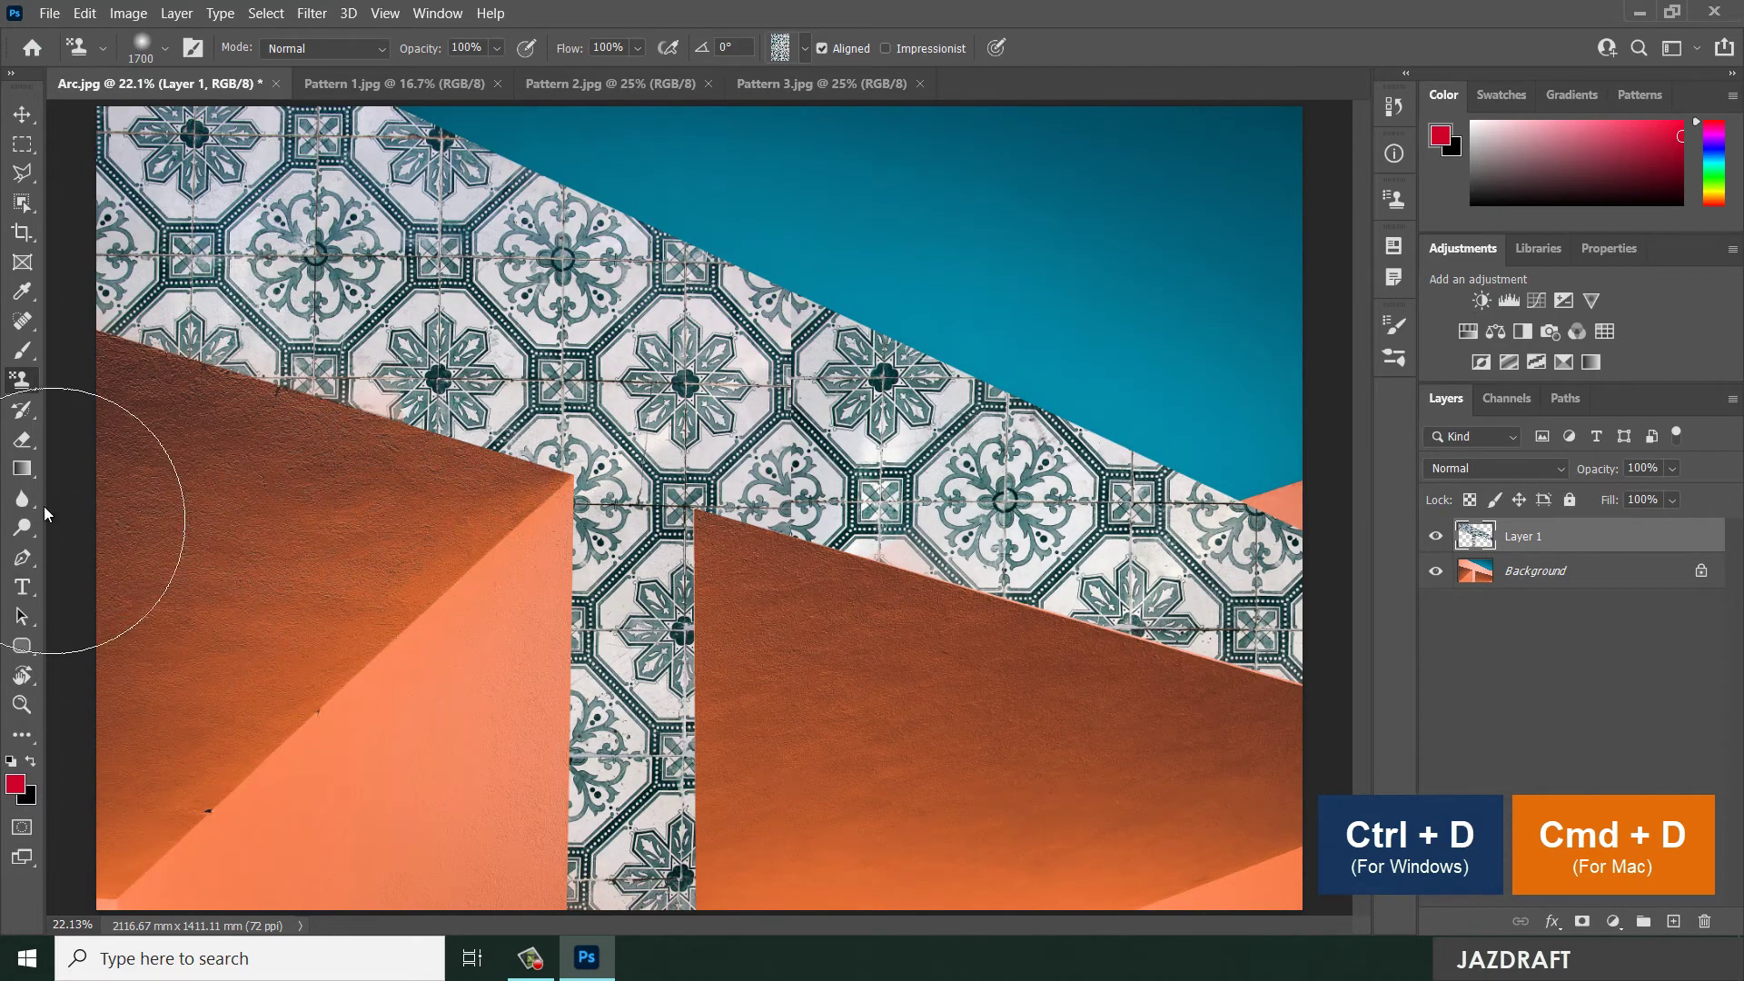
{"action": "left_click", "coordinate": [22, 172]}
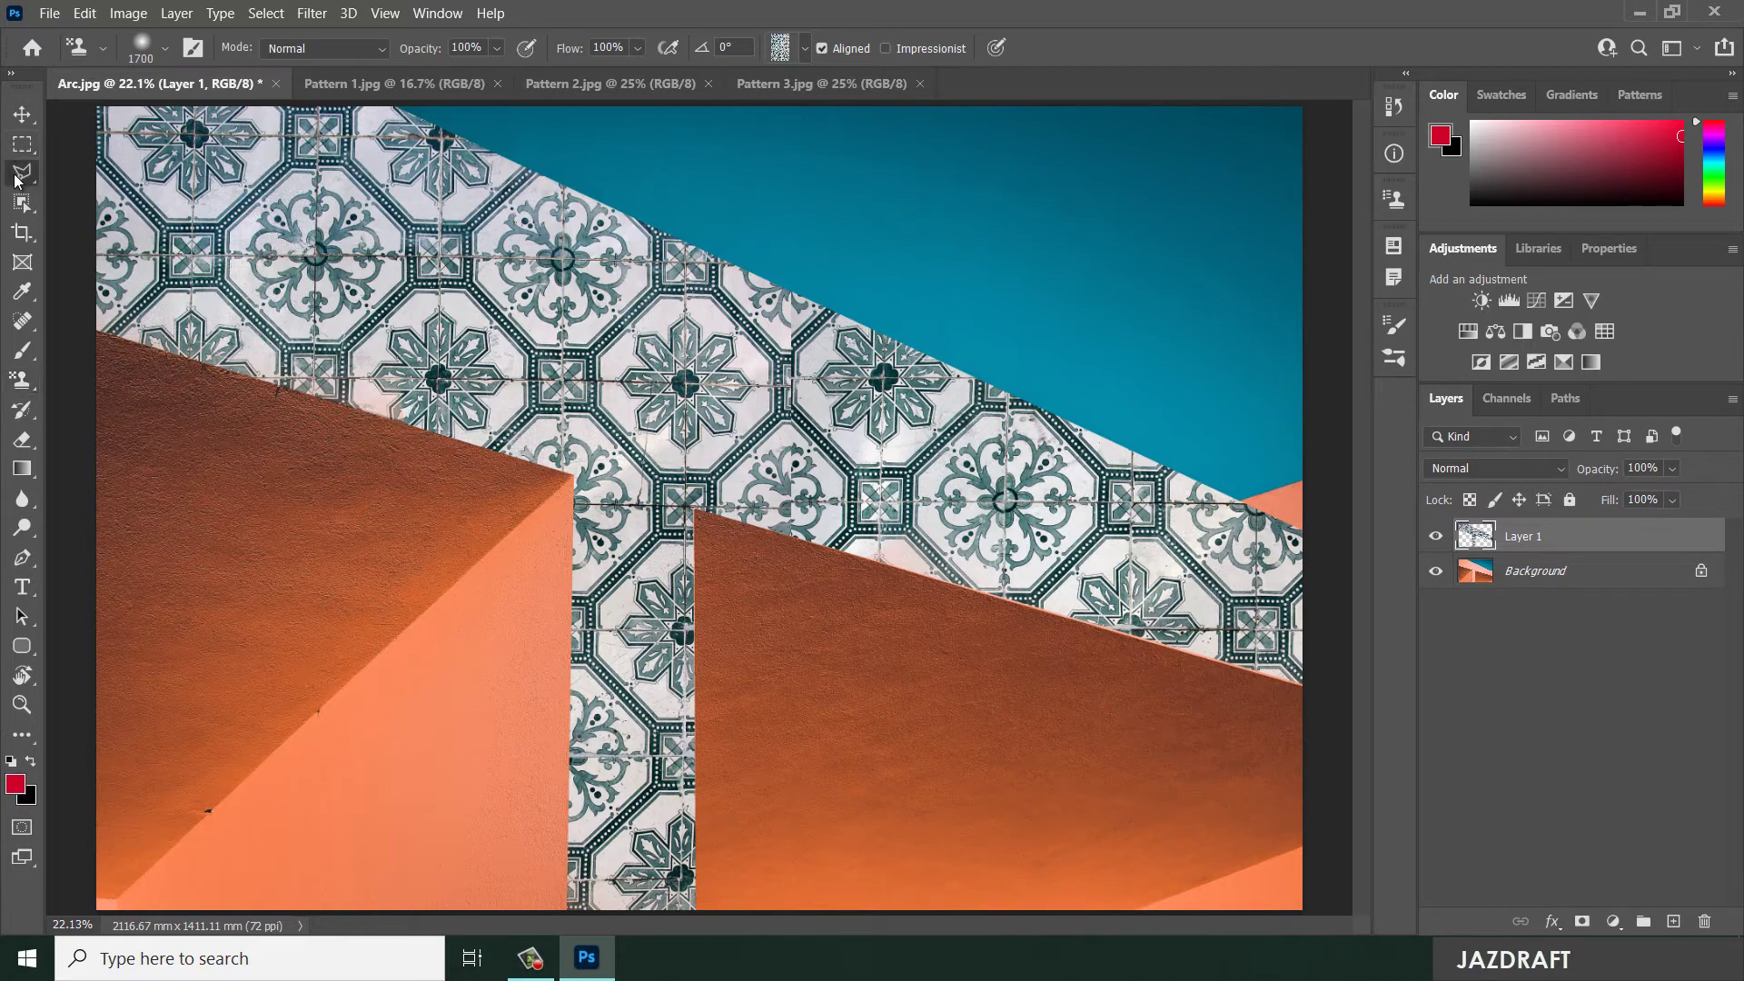
{"action": "left_click", "coordinate": [448, 438]}
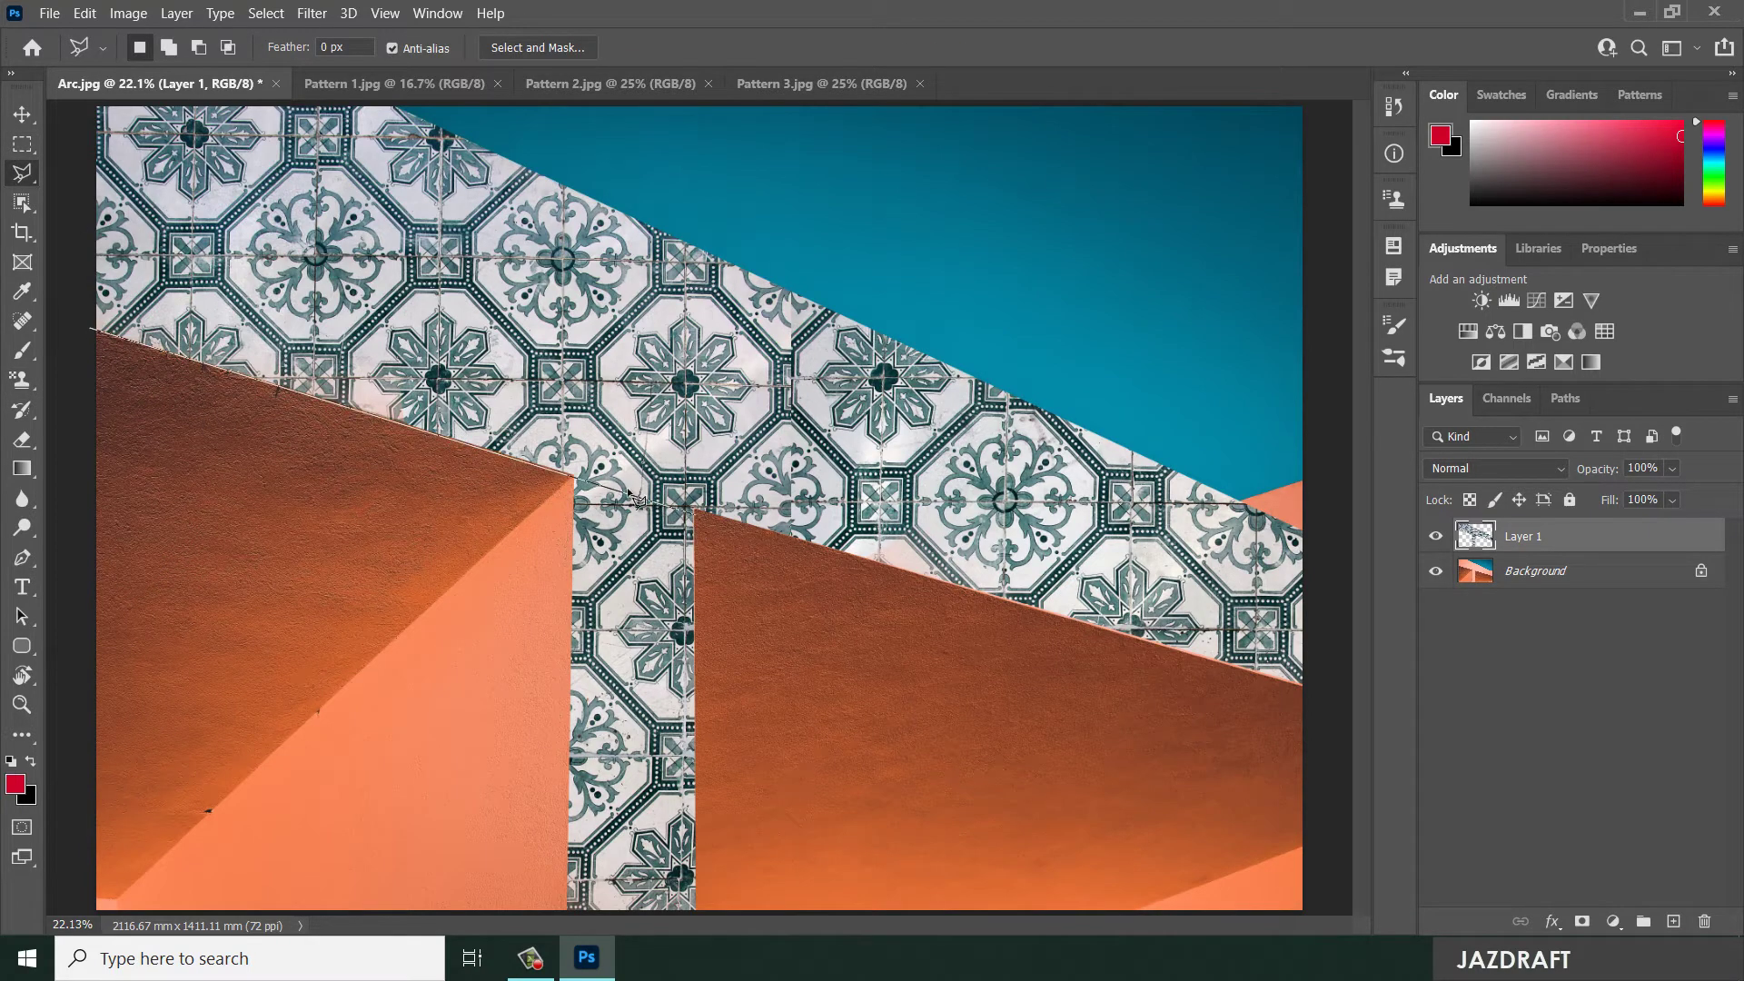
{"action": "key", "text": "Escape"}
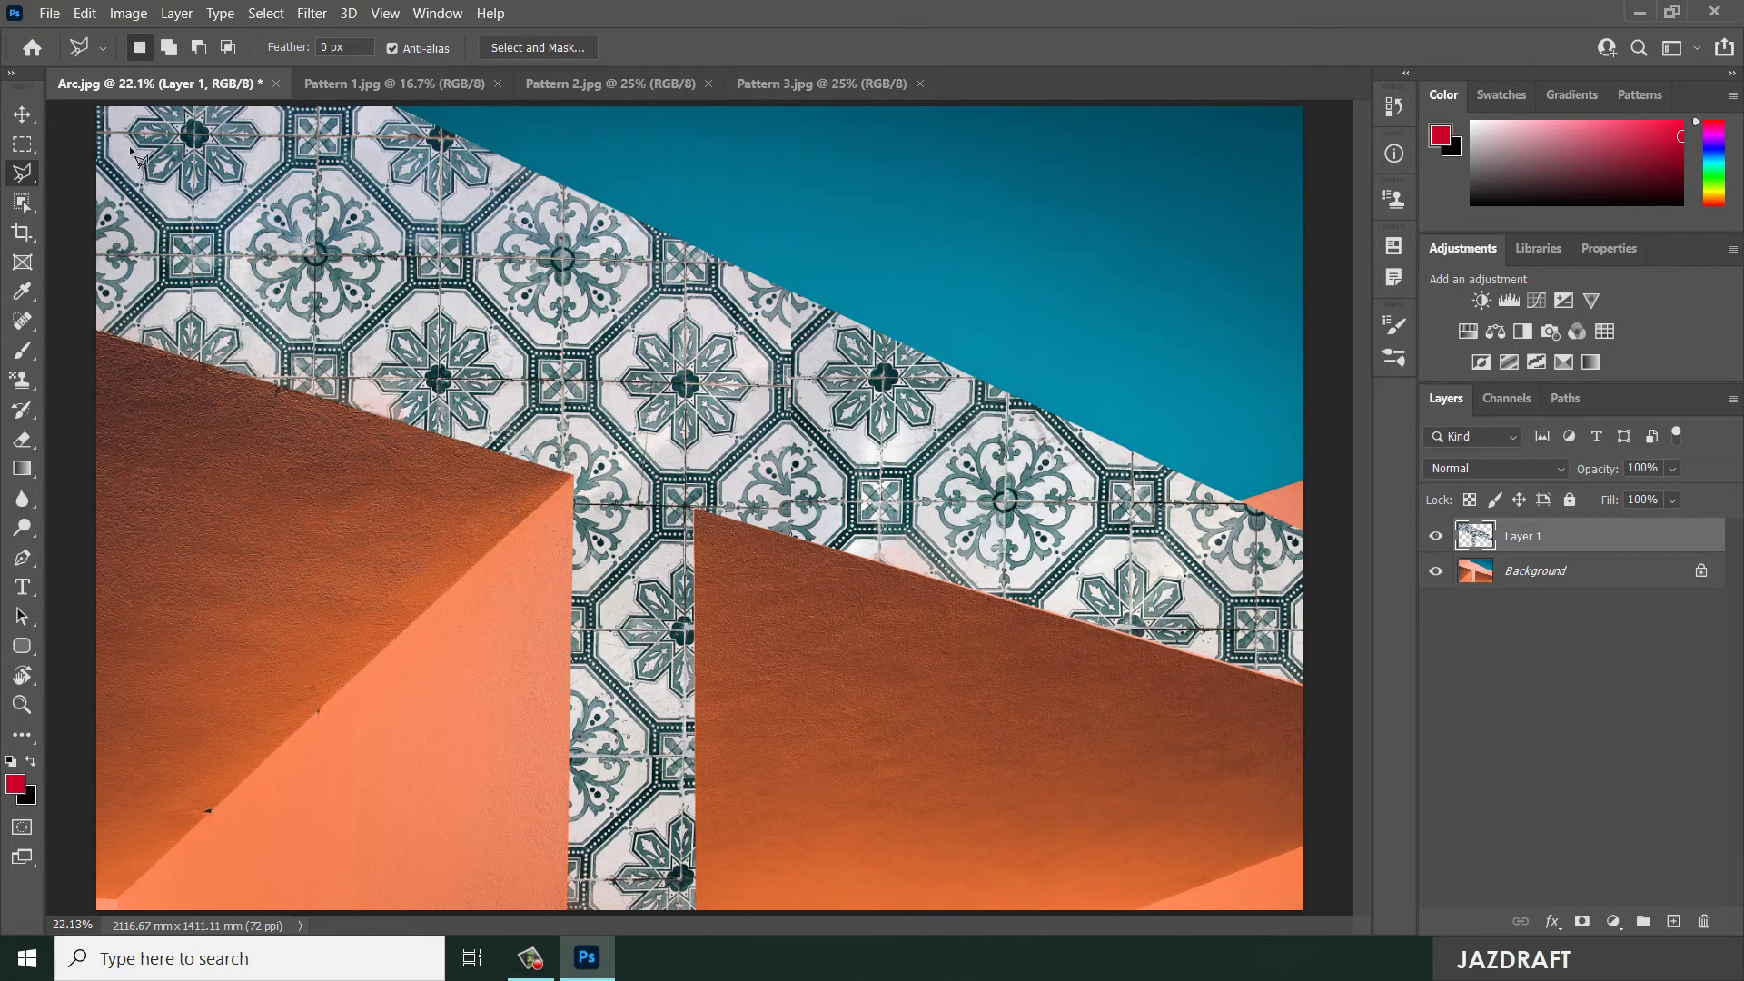
Try painting the pastel geometric pattern with the Pattern Stamp tool over the wall left of the column on Layer 1 without a selection
{"action": "left_click", "coordinate": [22, 380]}
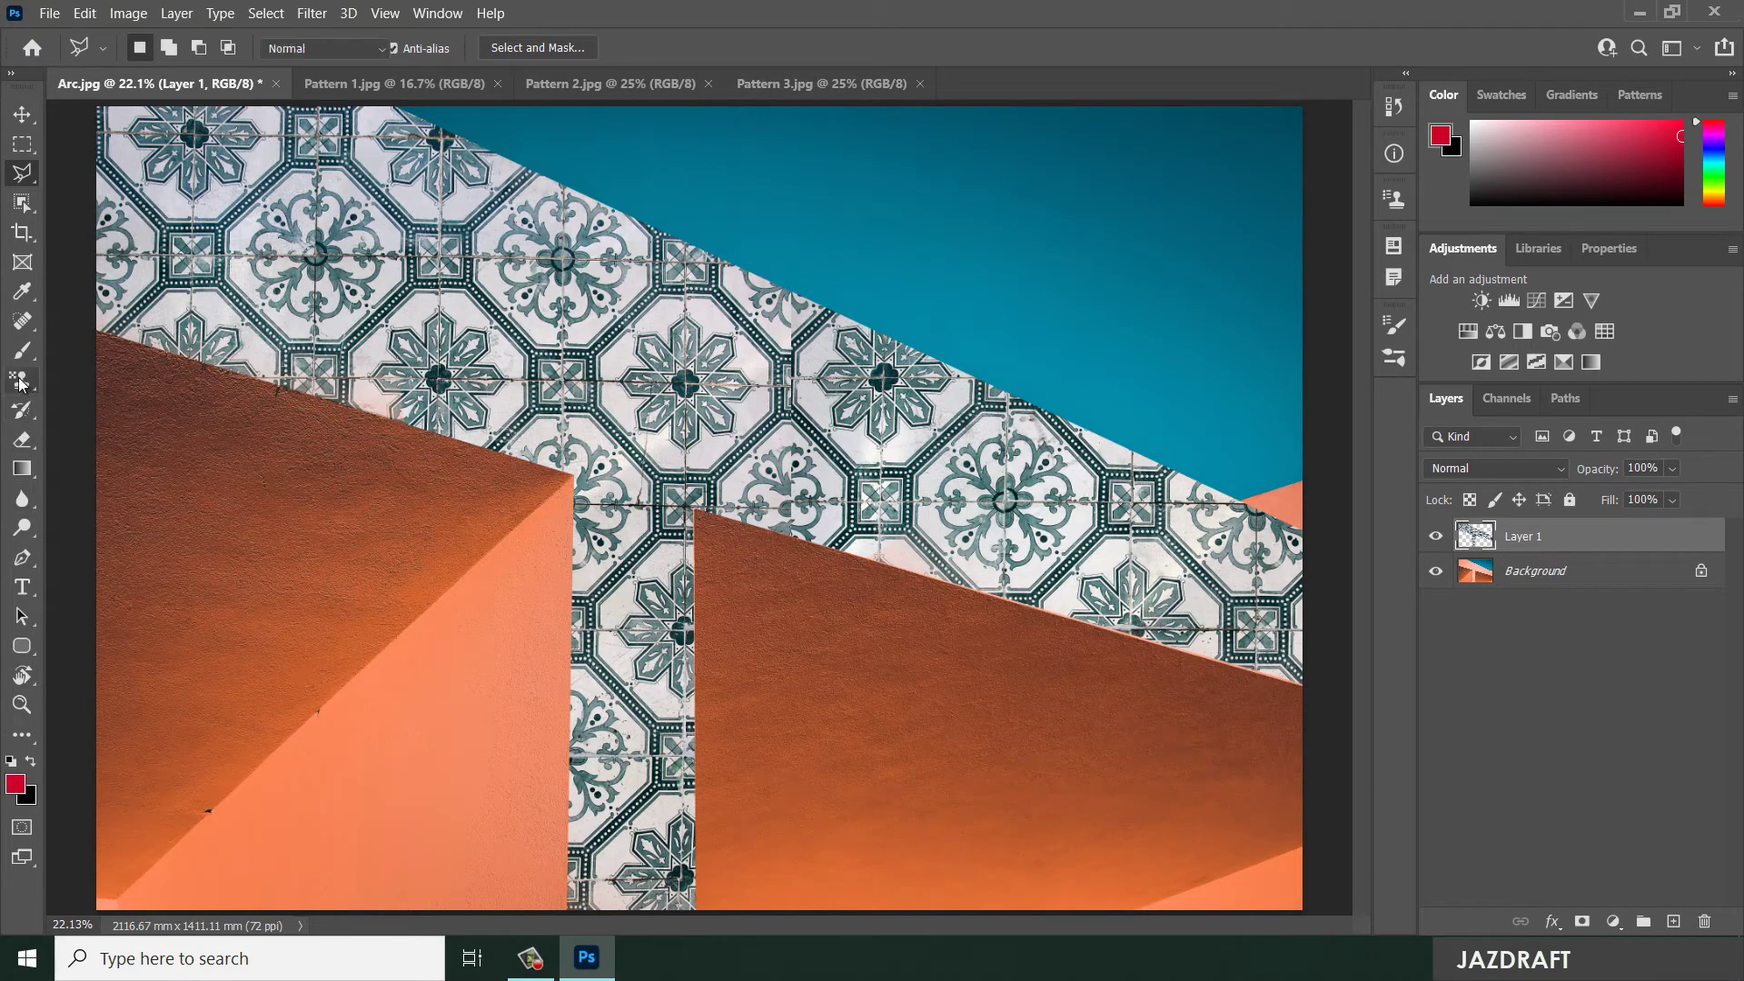
{"action": "left_click", "coordinate": [805, 48]}
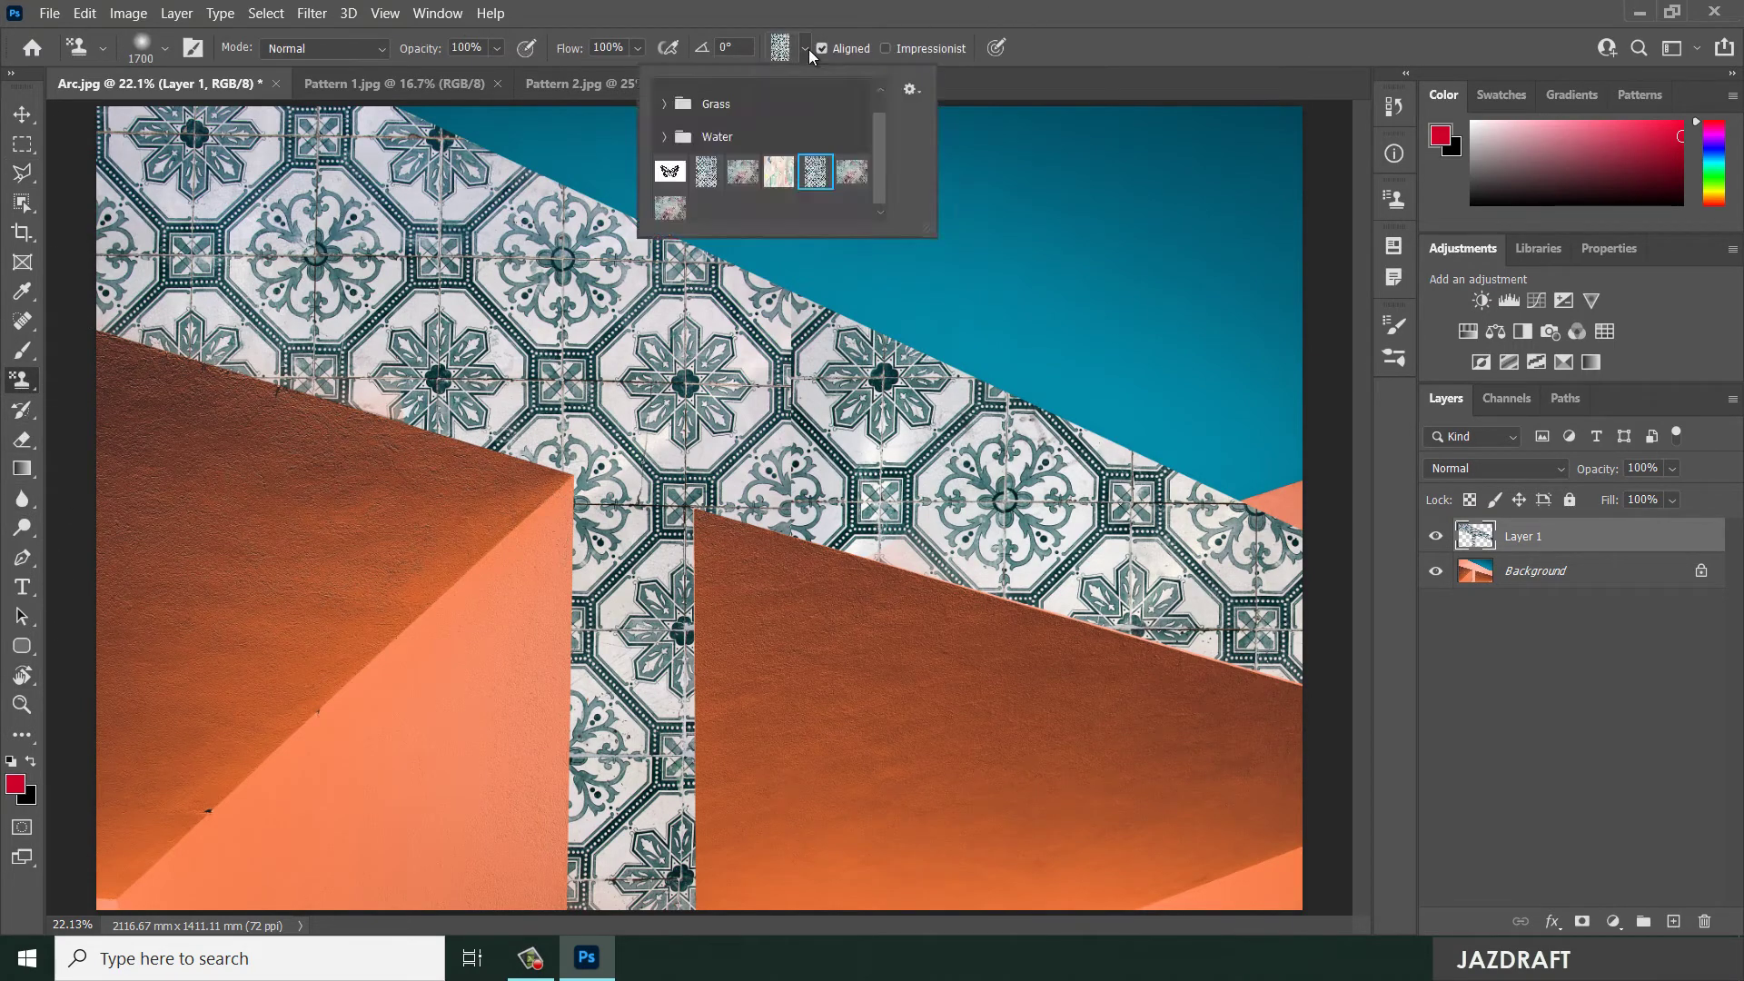
{"action": "left_click", "coordinate": [778, 171]}
{"action": "left_click", "coordinate": [286, 418]}
{"action": "left_click", "coordinate": [290, 420]}
{"action": "mouse_move", "coordinate": [290, 419]}
{"action": "left_mouse_down"}
{"action": "mouse_move", "coordinate": [209, 563]}
{"action": "mouse_move", "coordinate": [200, 668]}
{"action": "mouse_move", "coordinate": [426, 454]}
{"action": "mouse_move", "coordinate": [291, 381]}
{"action": "mouse_move", "coordinate": [184, 397]}
{"action": "mouse_move", "coordinate": [214, 343]}
{"action": "mouse_move", "coordinate": [215, 409]}
{"action": "mouse_move", "coordinate": [292, 506]}
{"action": "left_mouse_up"}
{"action": "mouse_move", "coordinate": [625, 627]}
{"action": "left_mouse_down"}
{"action": "mouse_move", "coordinate": [176, 623]}
{"action": "mouse_move", "coordinate": [155, 790]}
{"action": "mouse_move", "coordinate": [543, 716]}
{"action": "left_mouse_up"}
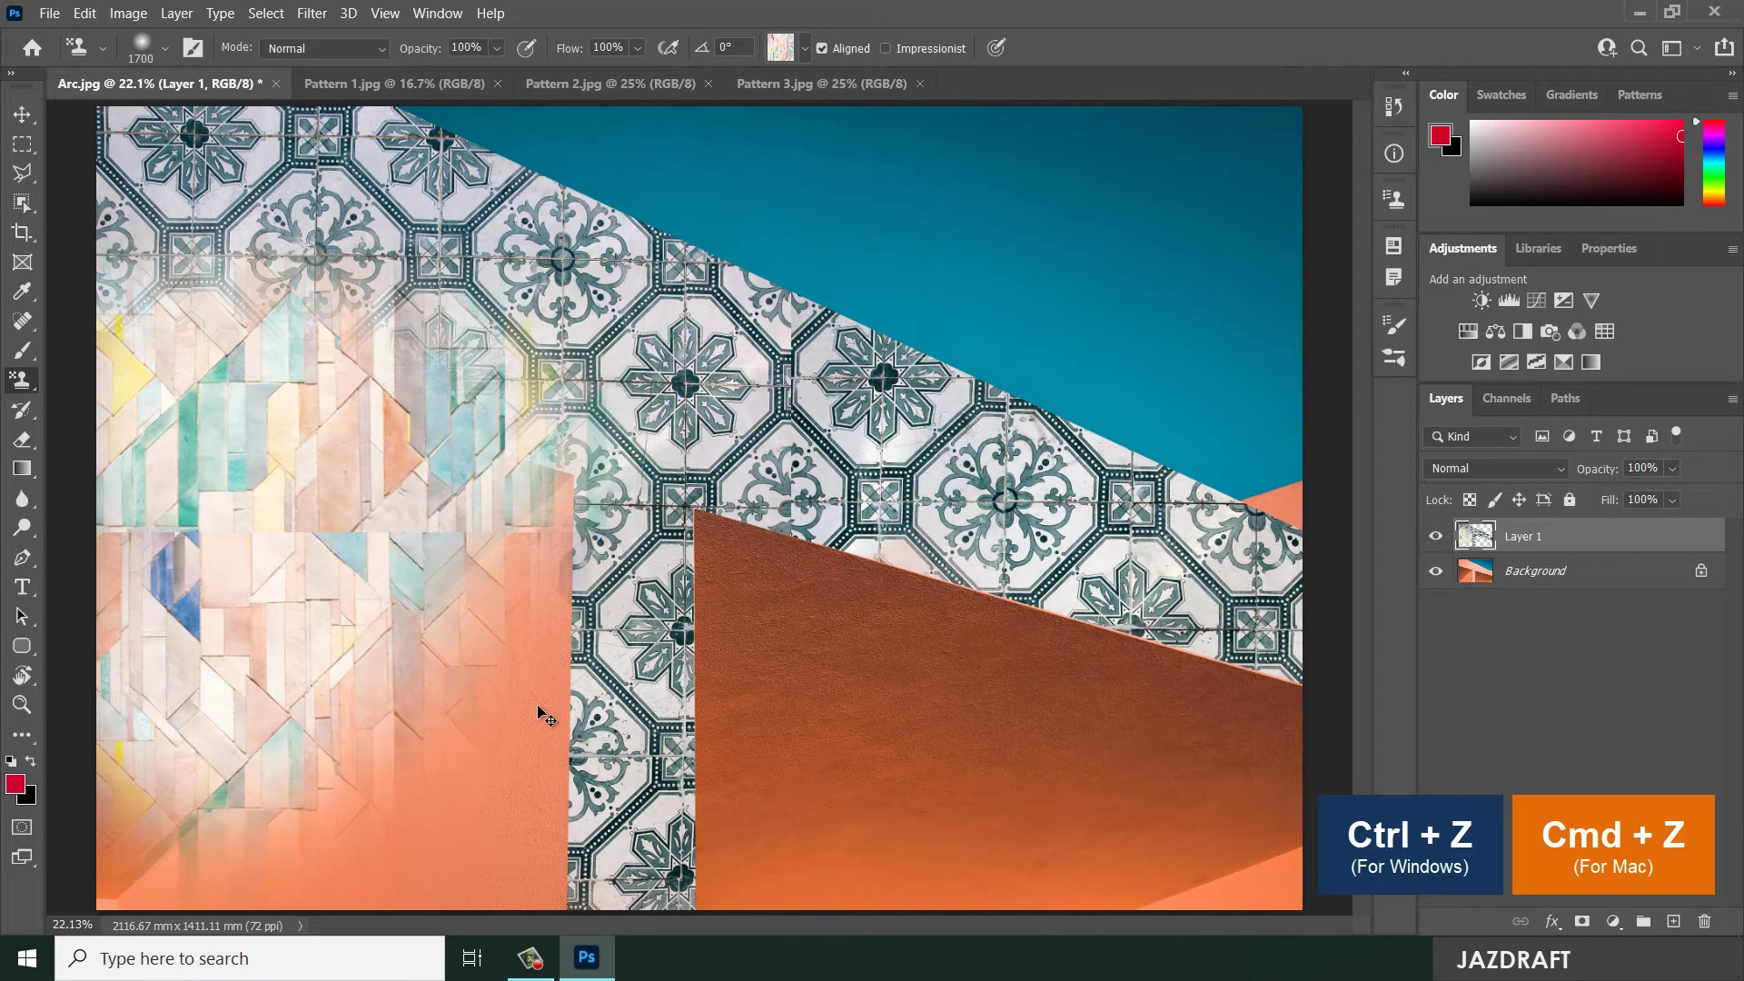
Undo the pastel pattern strokes on Layer 1
{"action": "key", "text": "ctrl+z"}
{"action": "key", "text": "ctrl+z"}
{"action": "key", "text": "ctrl+z"}
{"action": "key", "text": "ctrl+z"}
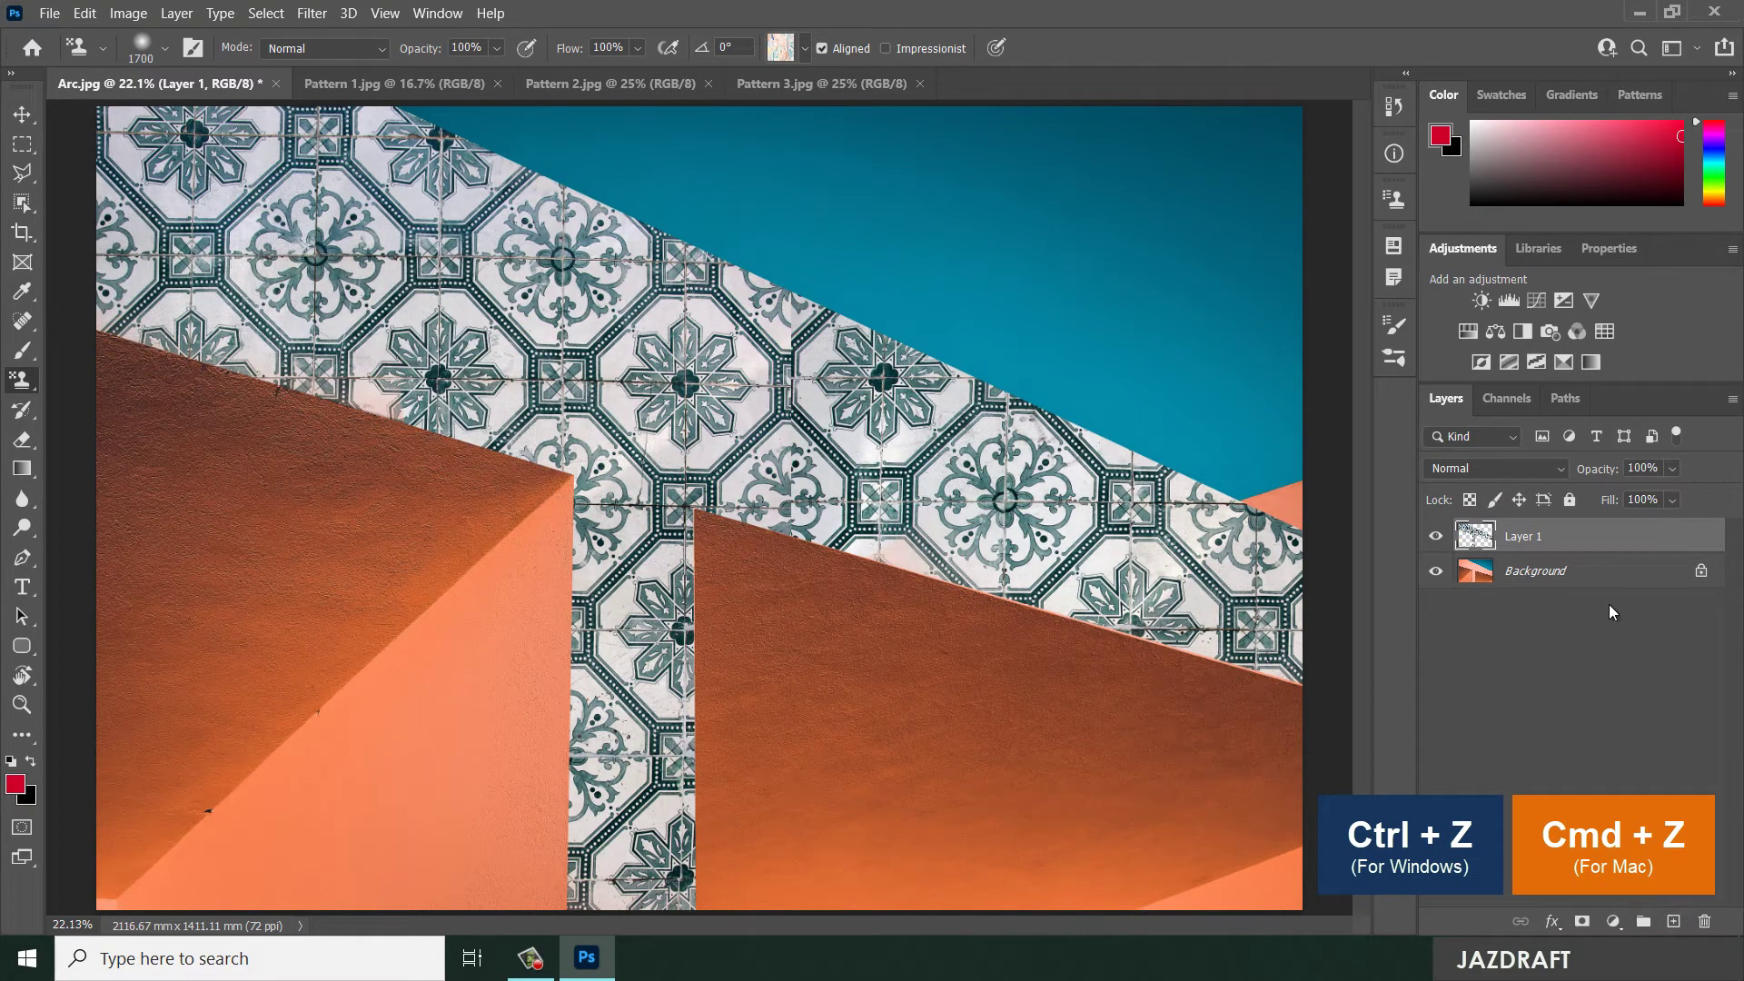
Add a new layer and select the two shaded brown wall faces on either side of the column with the Polygonal Lasso tool
{"action": "left_click", "coordinate": [1674, 922]}
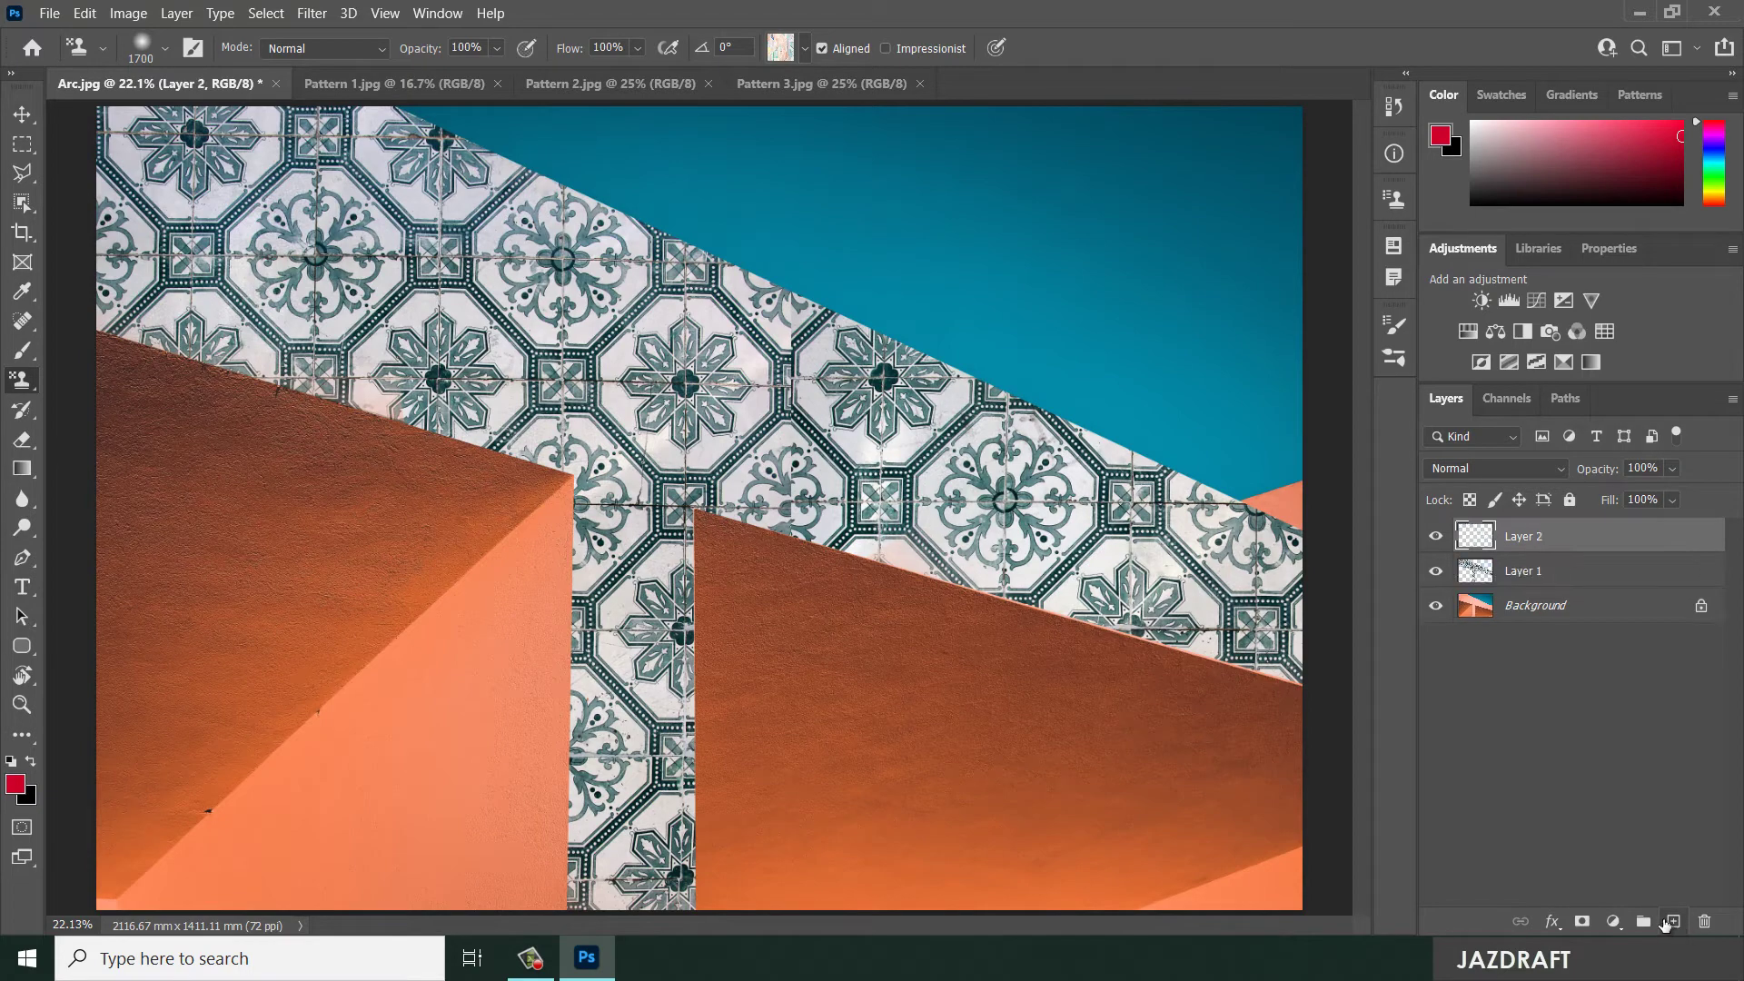
{"action": "left_click", "coordinate": [20, 176]}
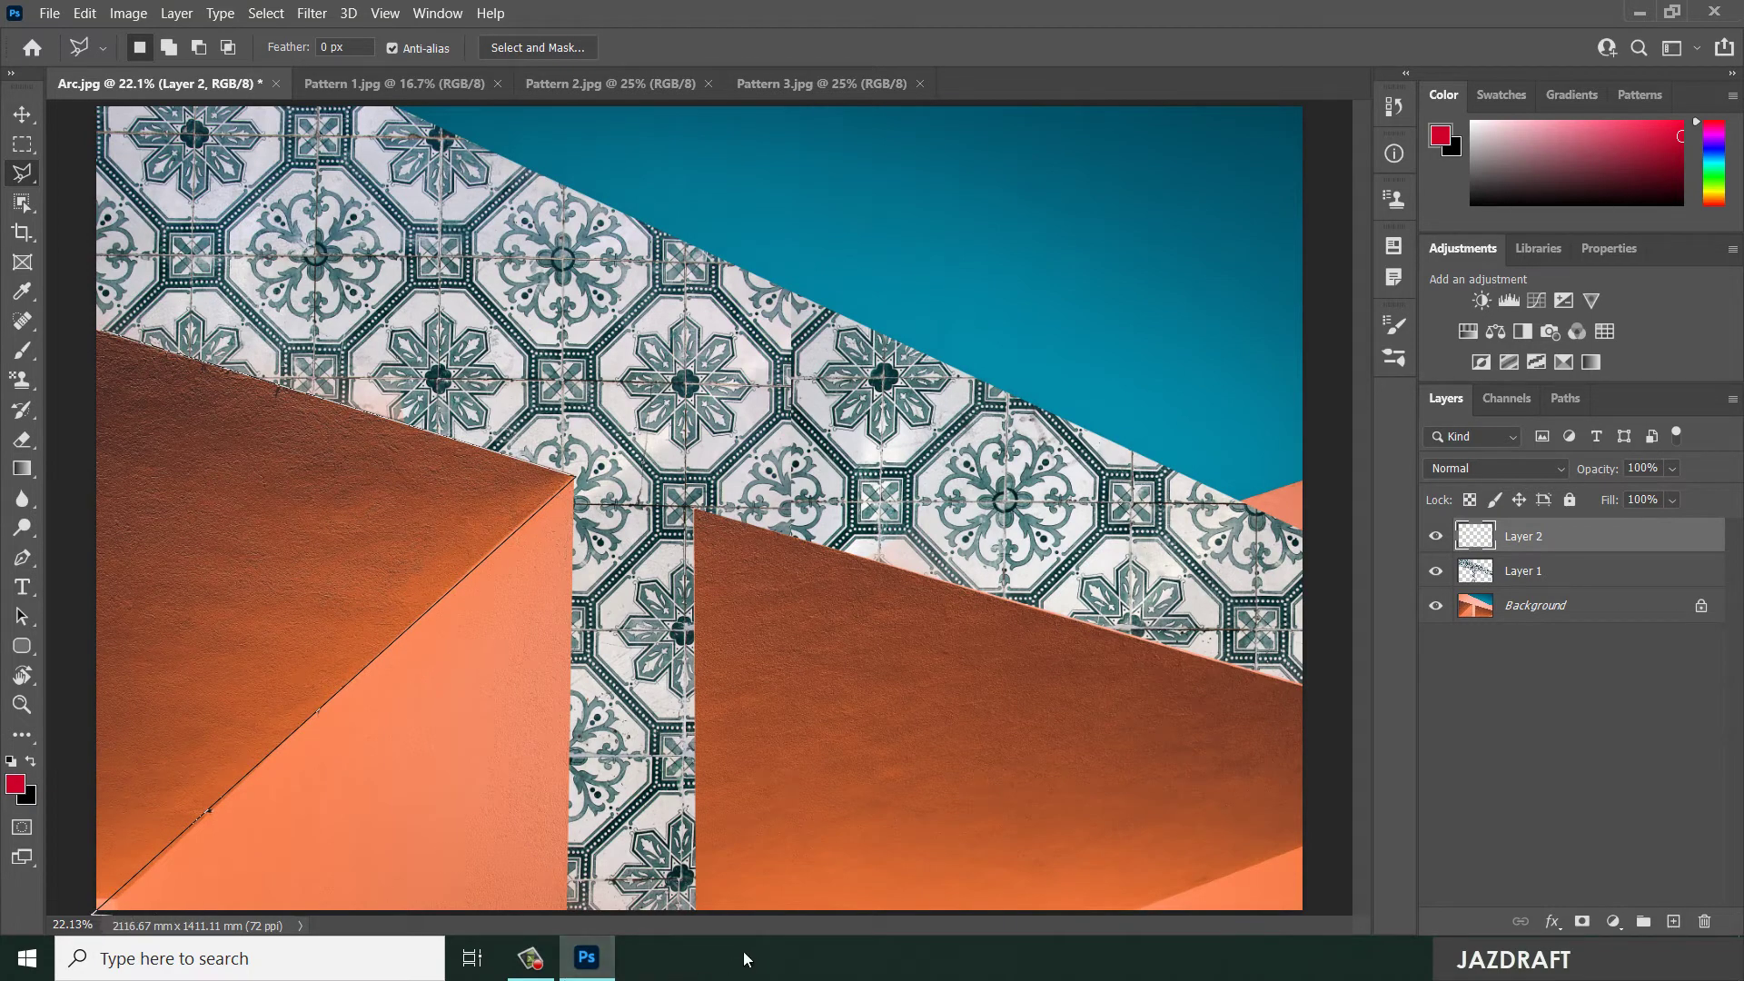
{"action": "left_click", "coordinate": [694, 506]}
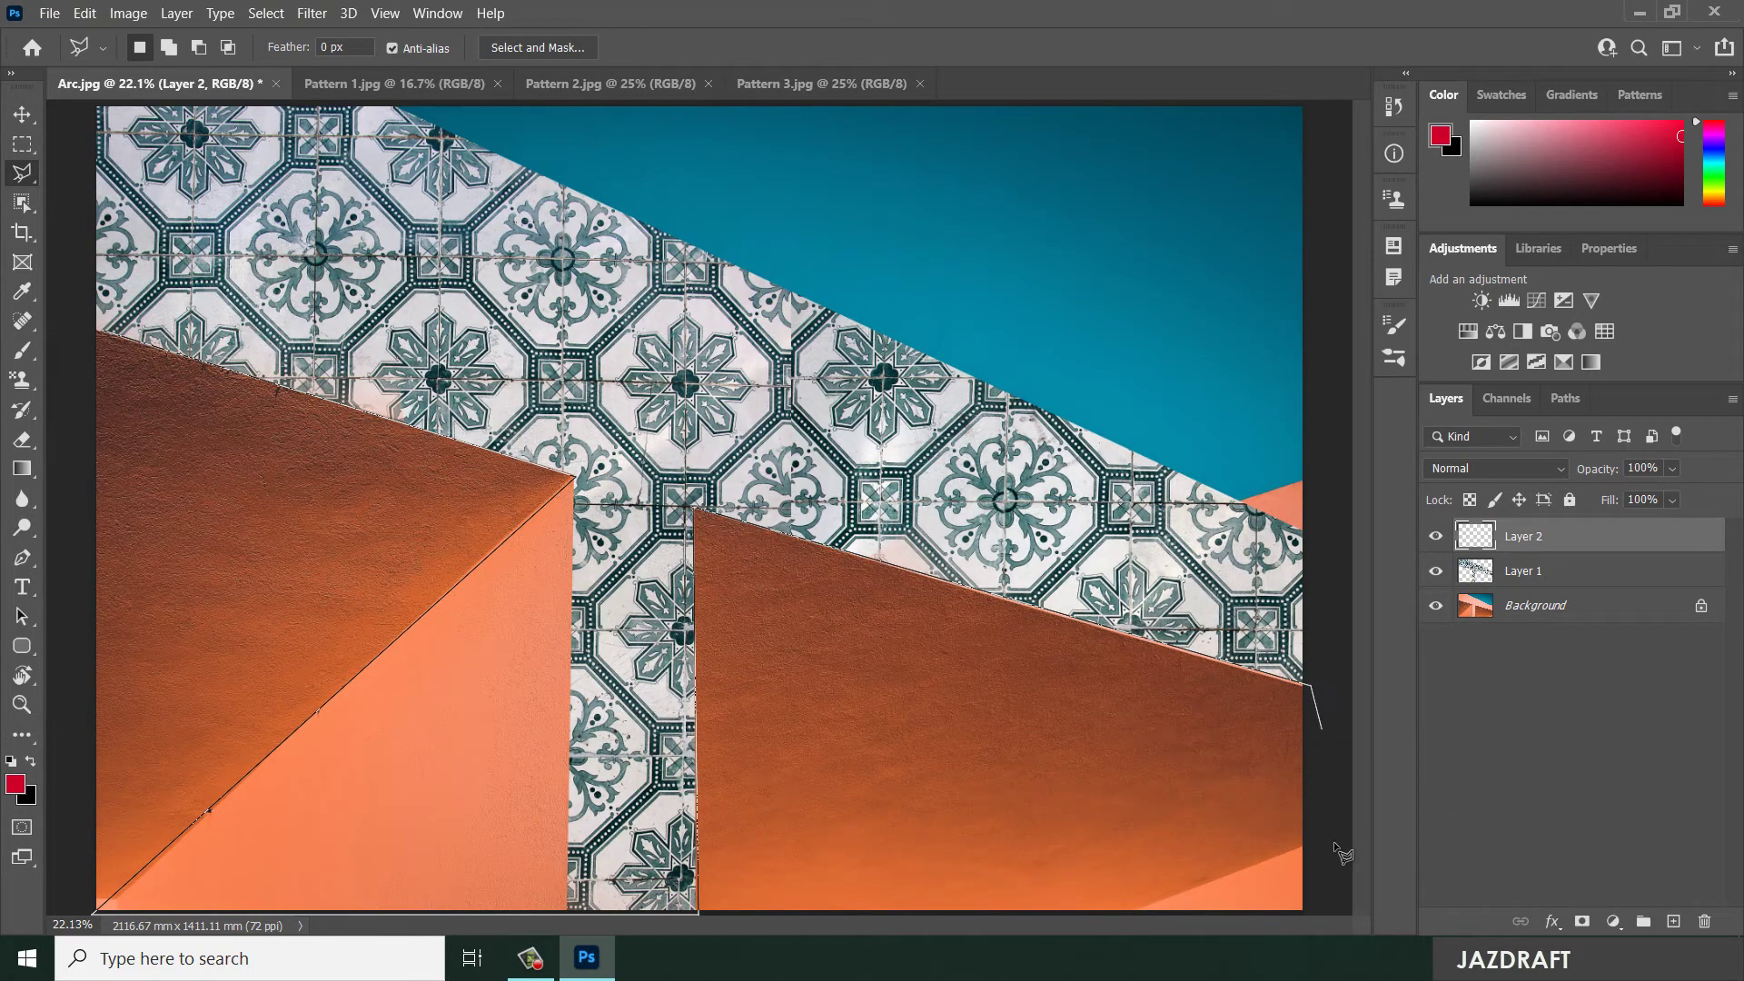
{"action": "left_click", "coordinate": [1127, 912]}
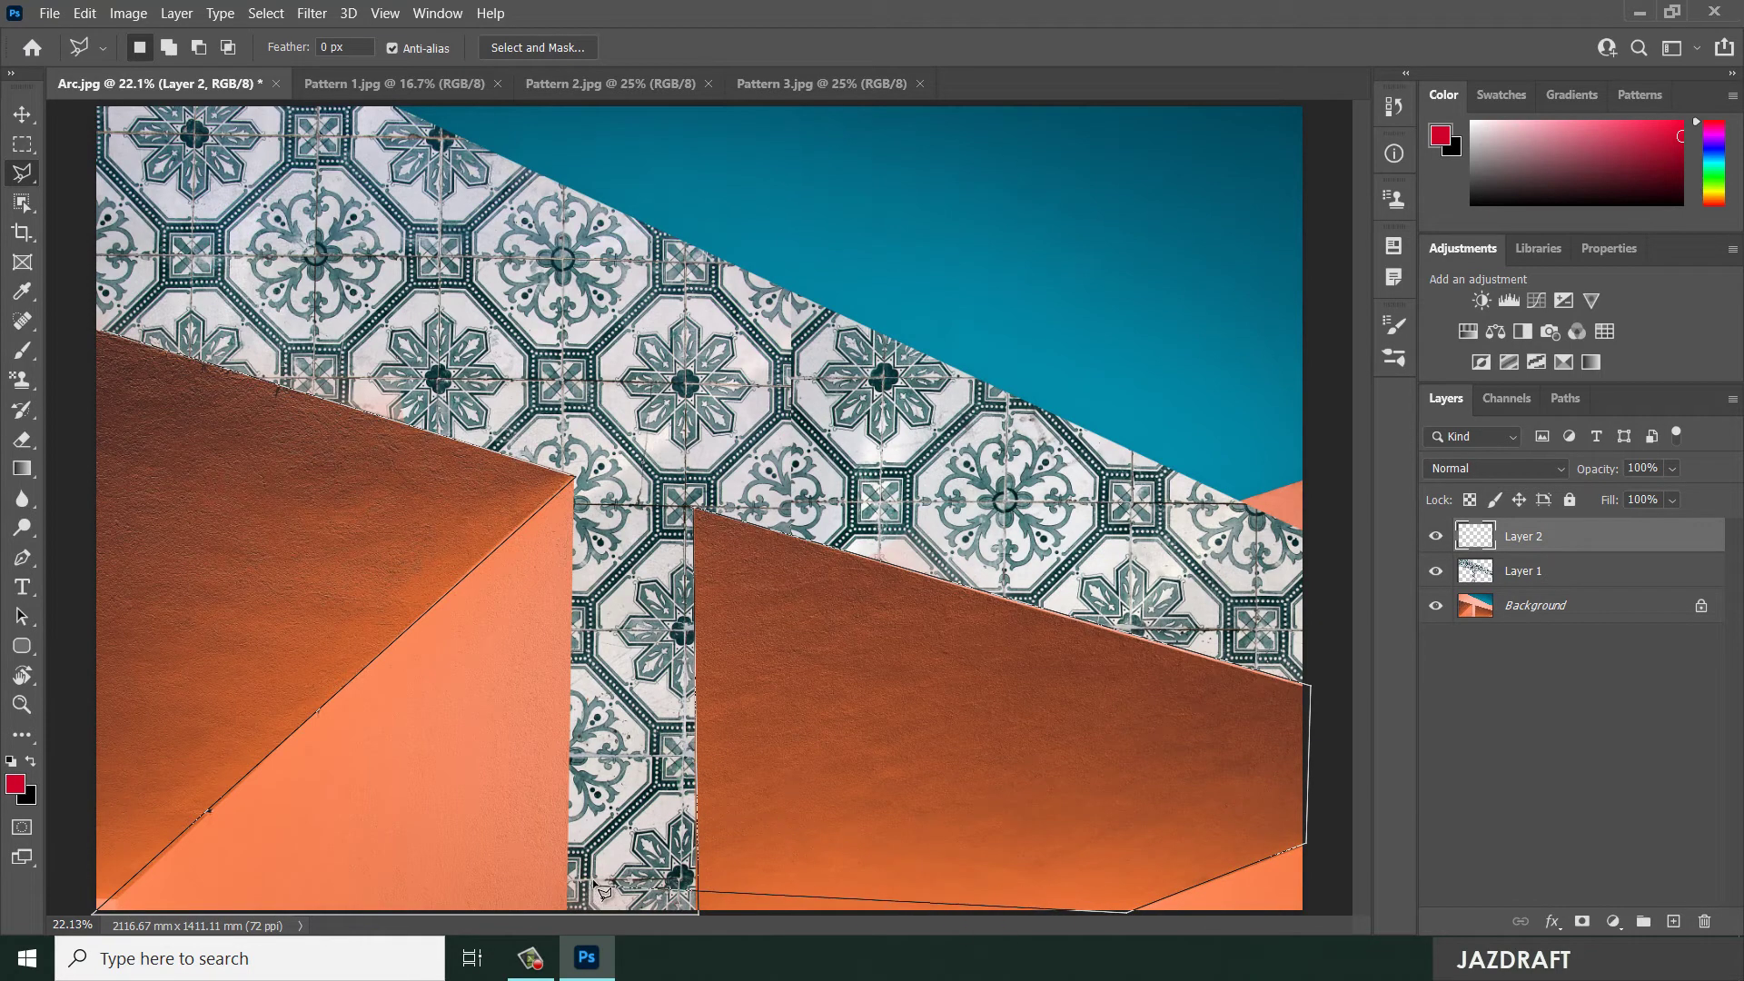
{"action": "key", "text": "ctrl+minus"}
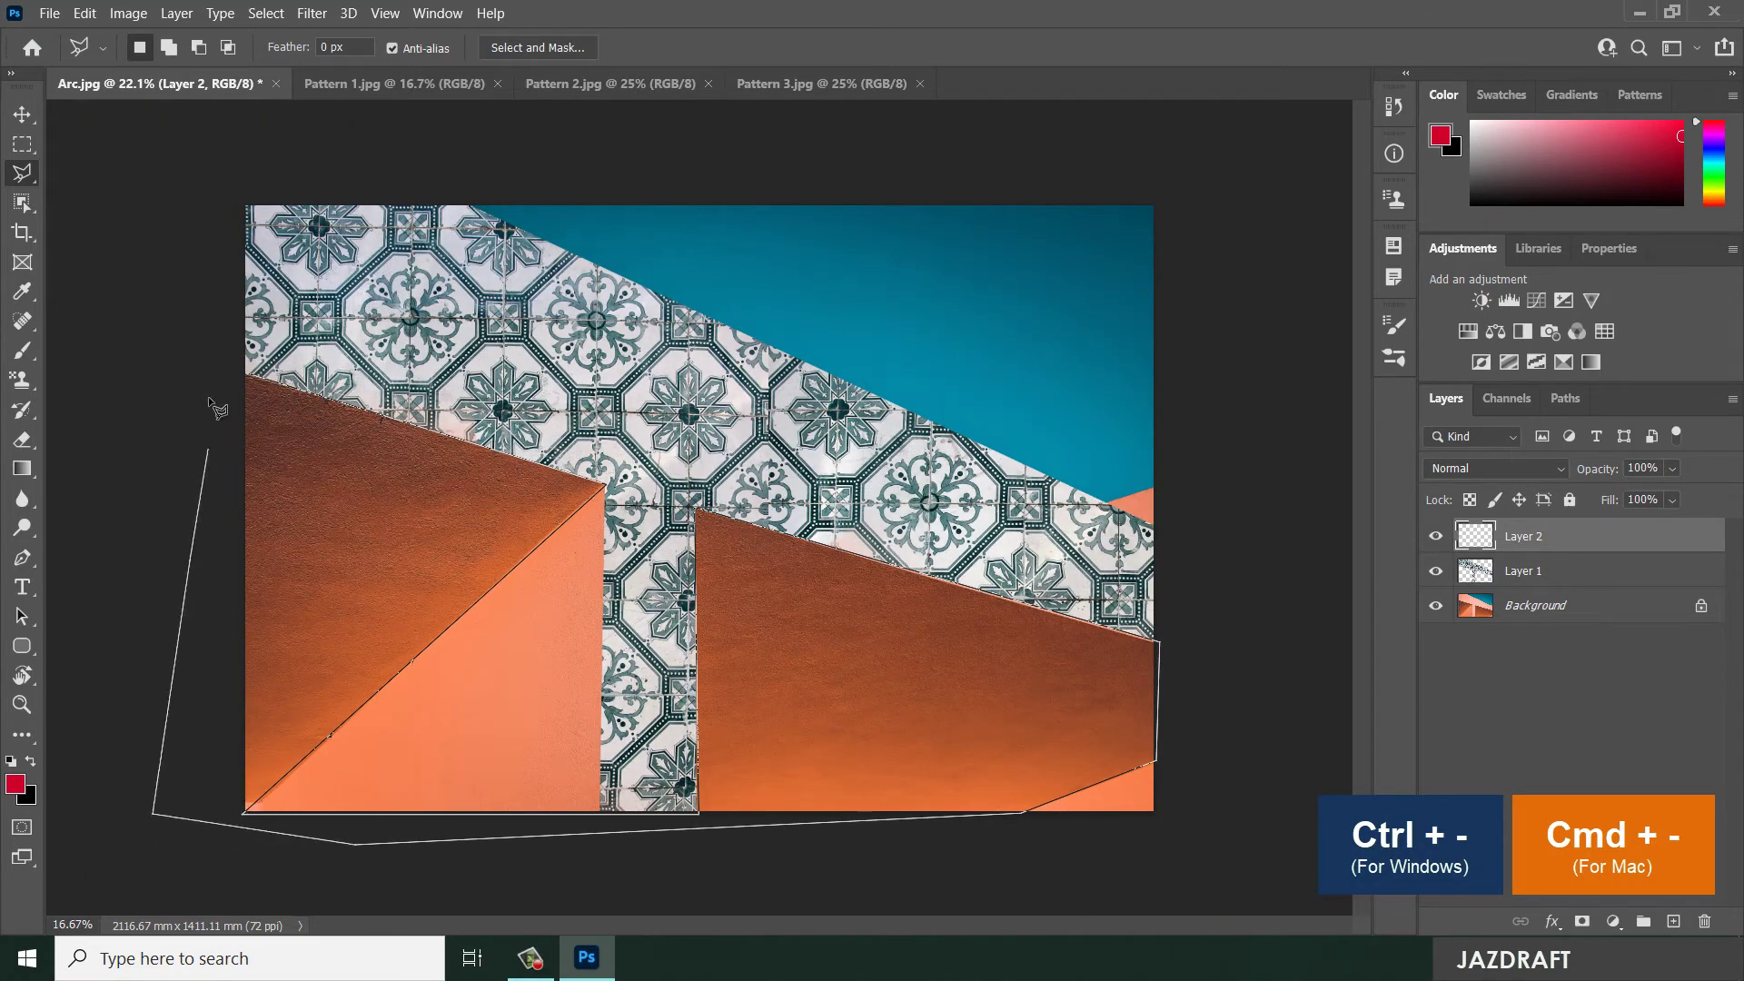
{"action": "left_click", "coordinate": [252, 377]}
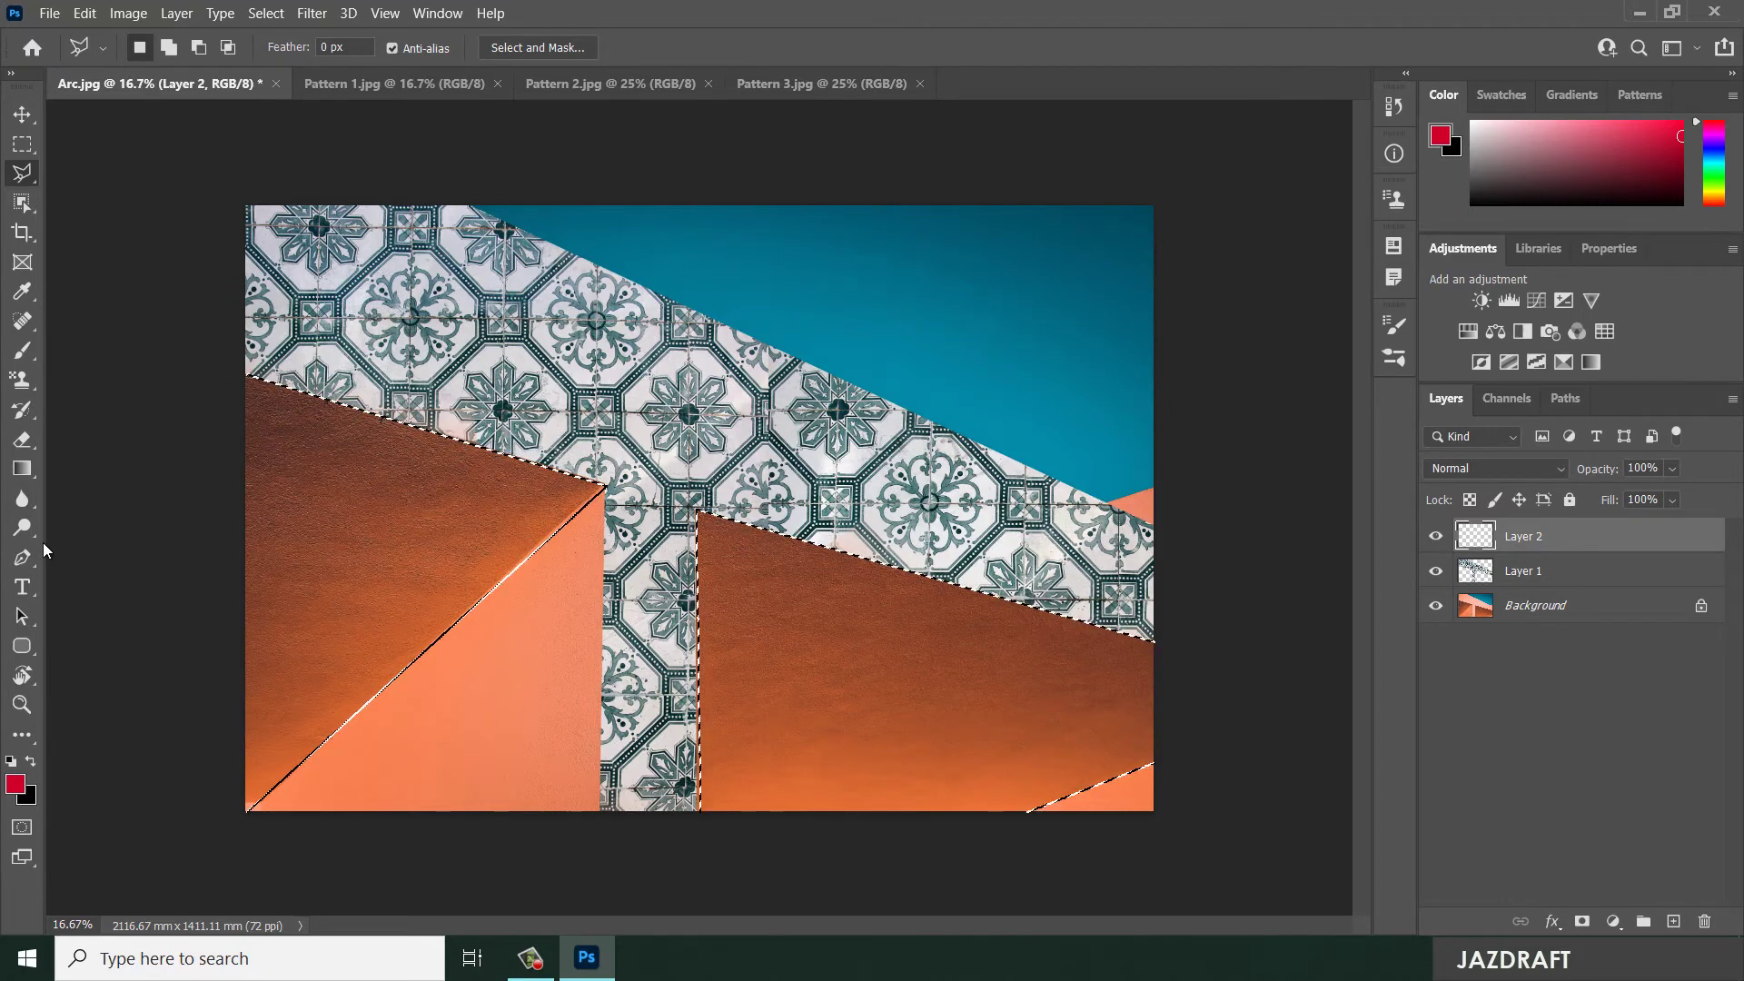
Paint the multicoloured diamond shingle pattern over both selected brown walls on Layer 2 with the Pattern Stamp tool, and clear the selection
{"action": "left_click", "coordinate": [17, 388]}
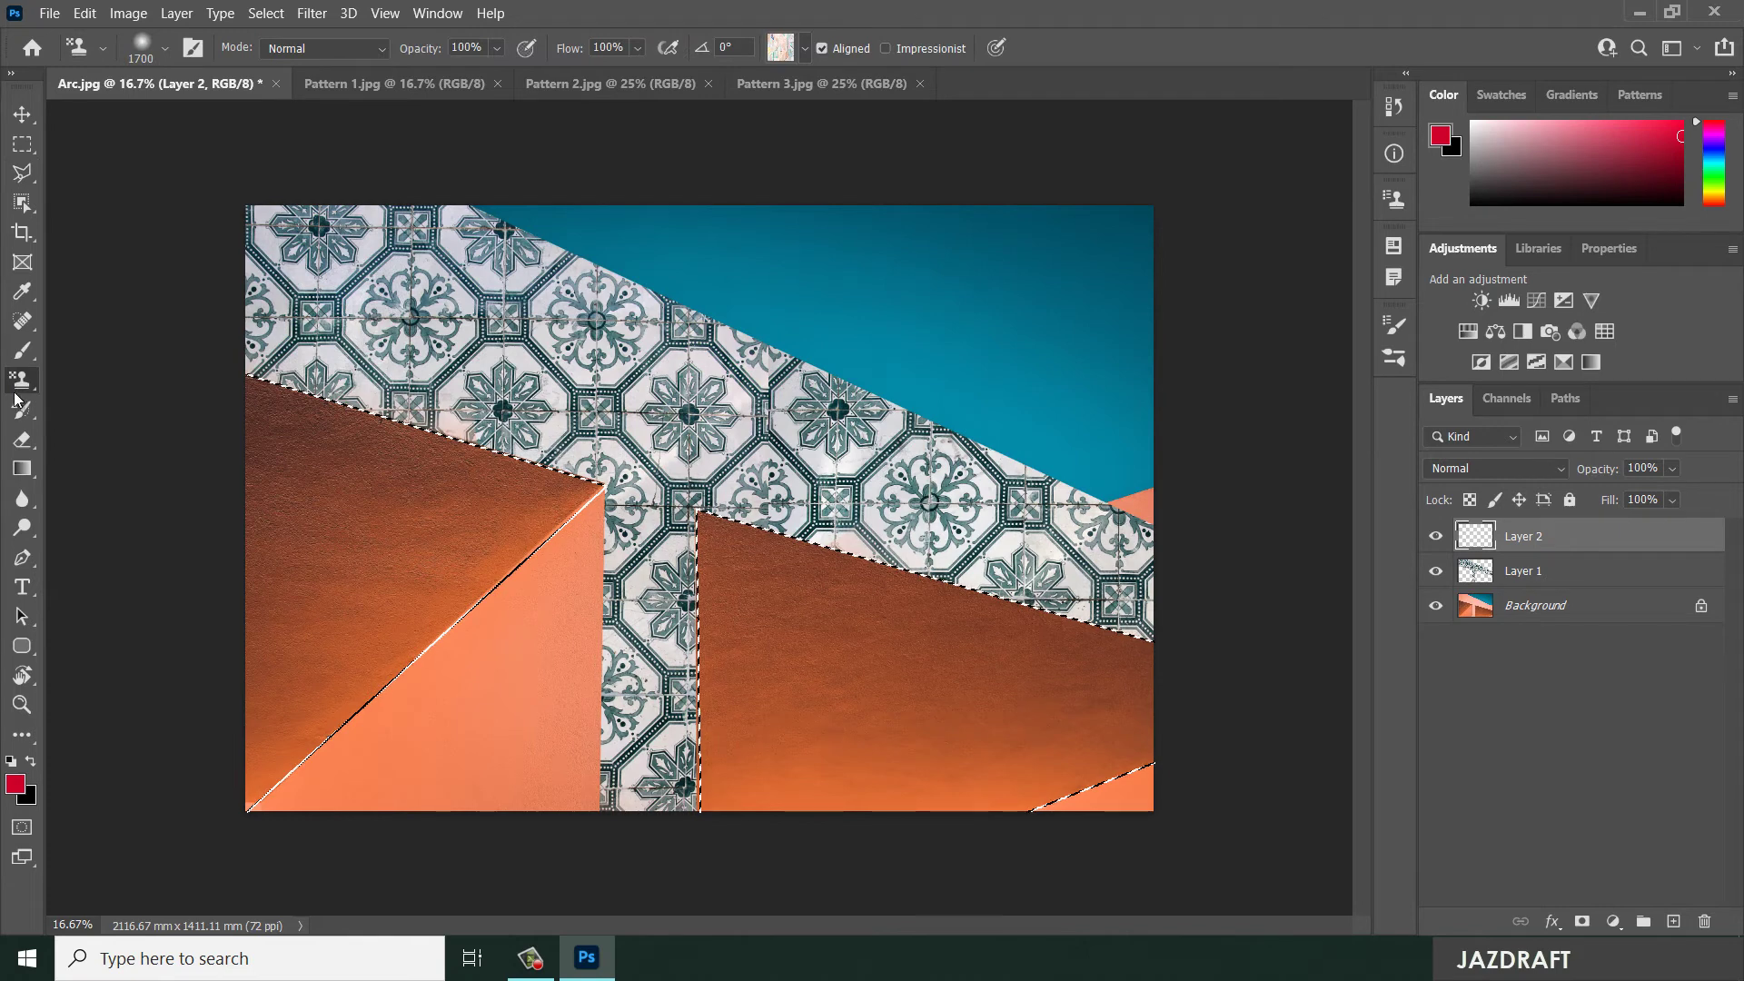
{"action": "left_click", "coordinate": [806, 48]}
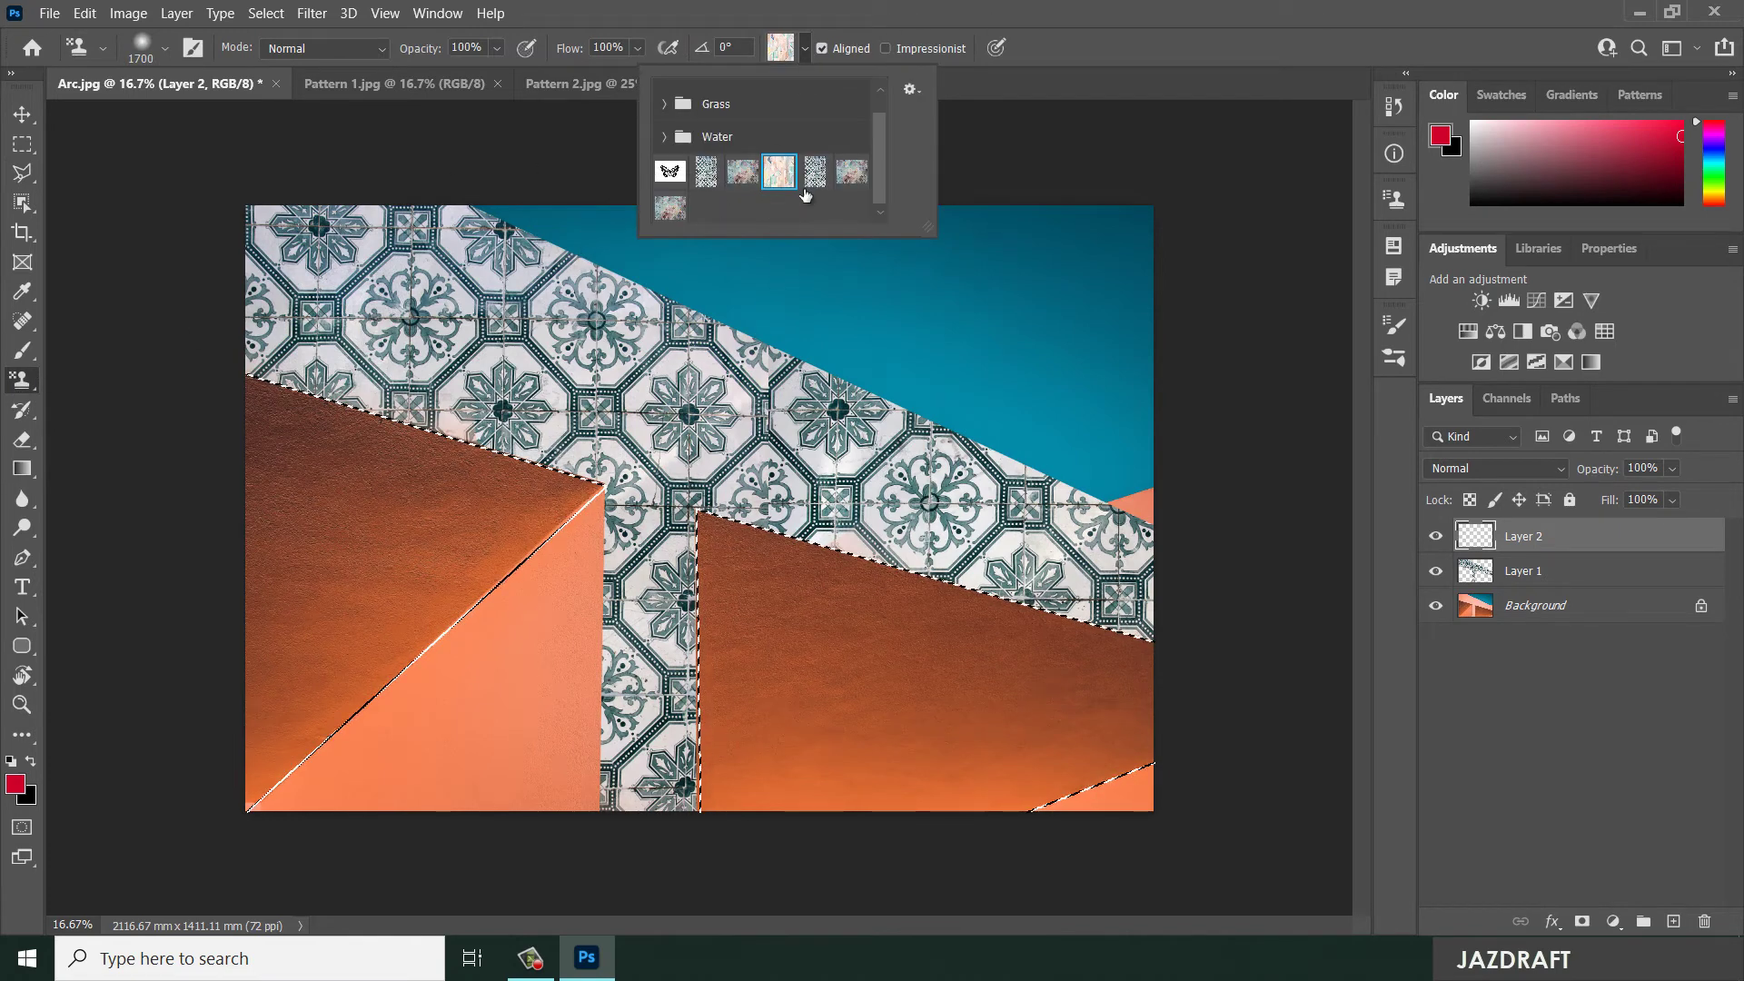
{"action": "left_click", "coordinate": [861, 184]}
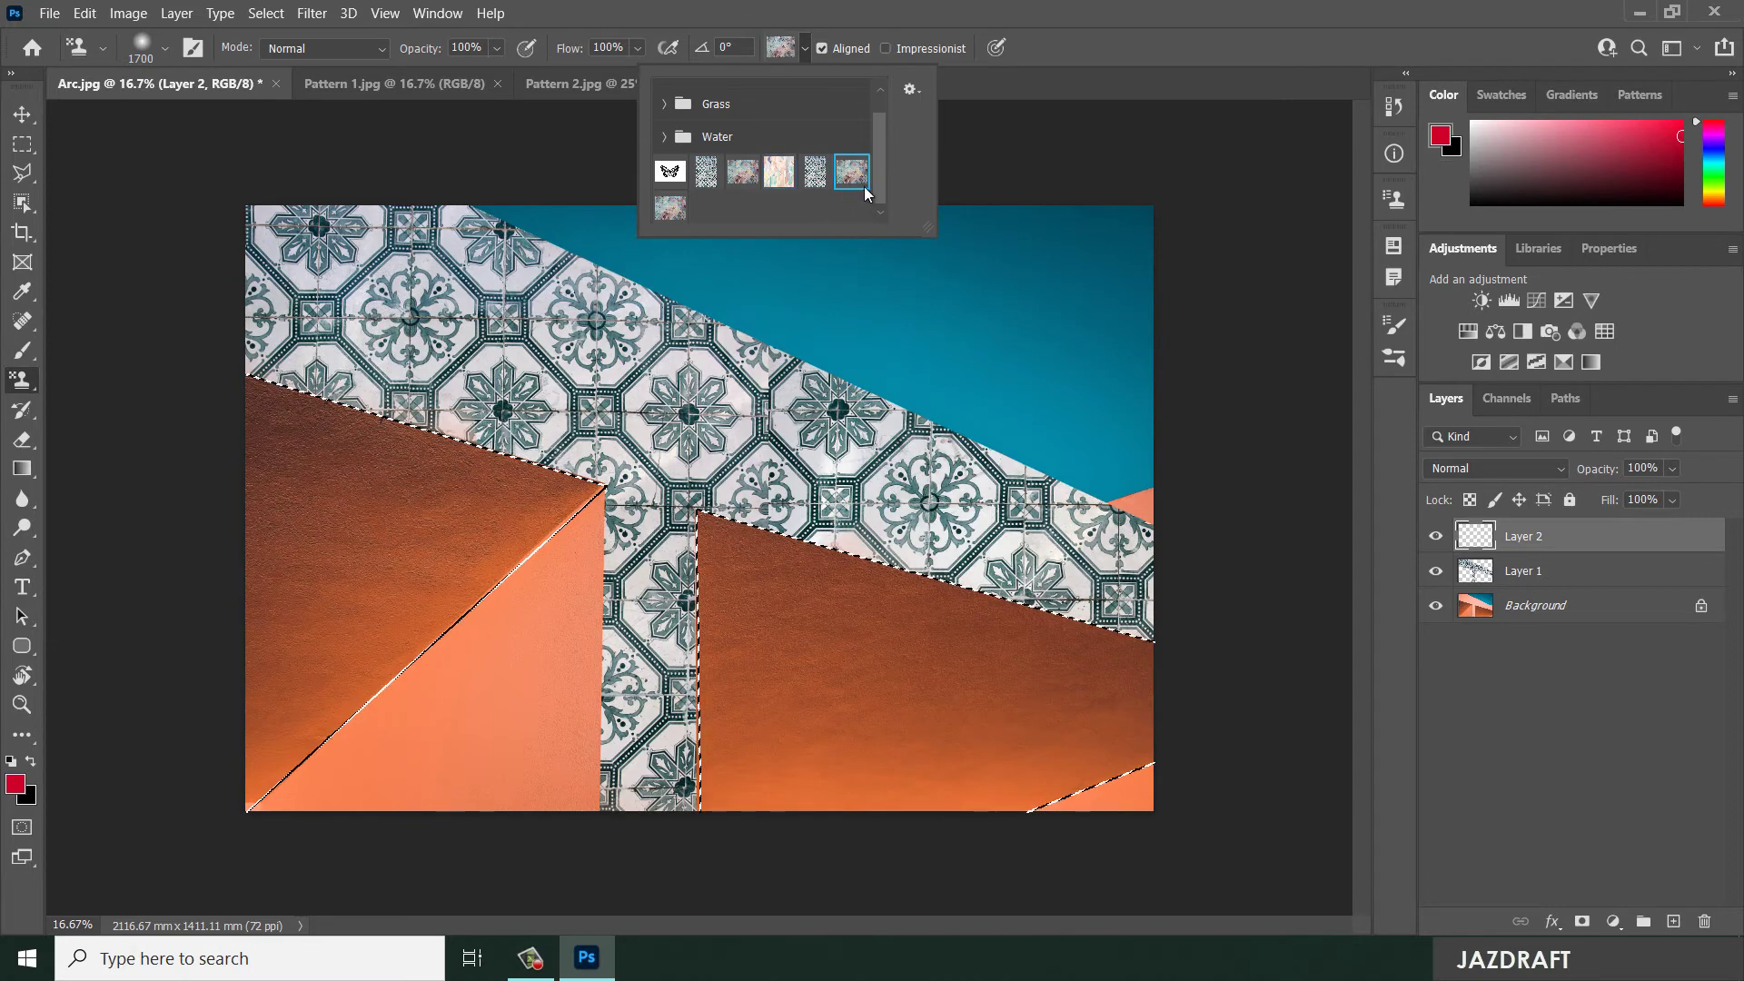
{"action": "left_click", "coordinate": [1246, 53]}
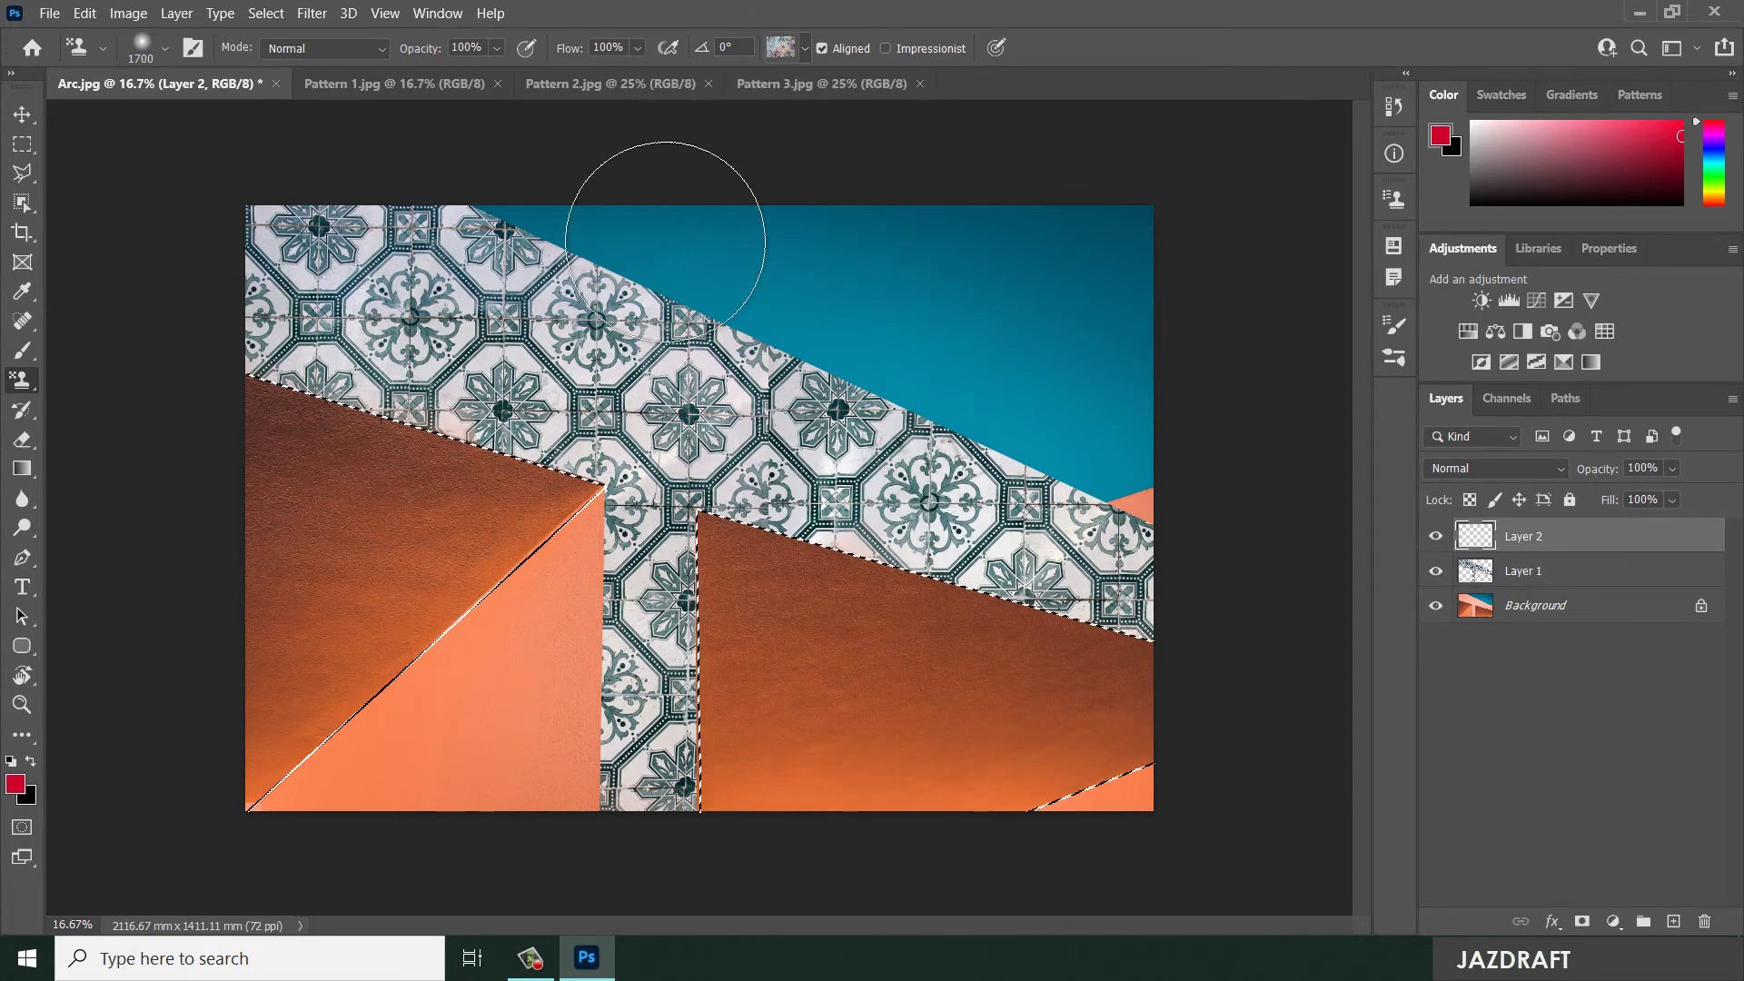
{"action": "mouse_move", "coordinate": [426, 436]}
{"action": "left_mouse_down"}
{"action": "mouse_move", "coordinate": [490, 527]}
{"action": "mouse_move", "coordinate": [545, 509]}
{"action": "mouse_move", "coordinate": [311, 469]}
{"action": "mouse_move", "coordinate": [233, 623]}
{"action": "mouse_move", "coordinate": [506, 623]}
{"action": "mouse_move", "coordinate": [564, 576]}
{"action": "left_mouse_up"}
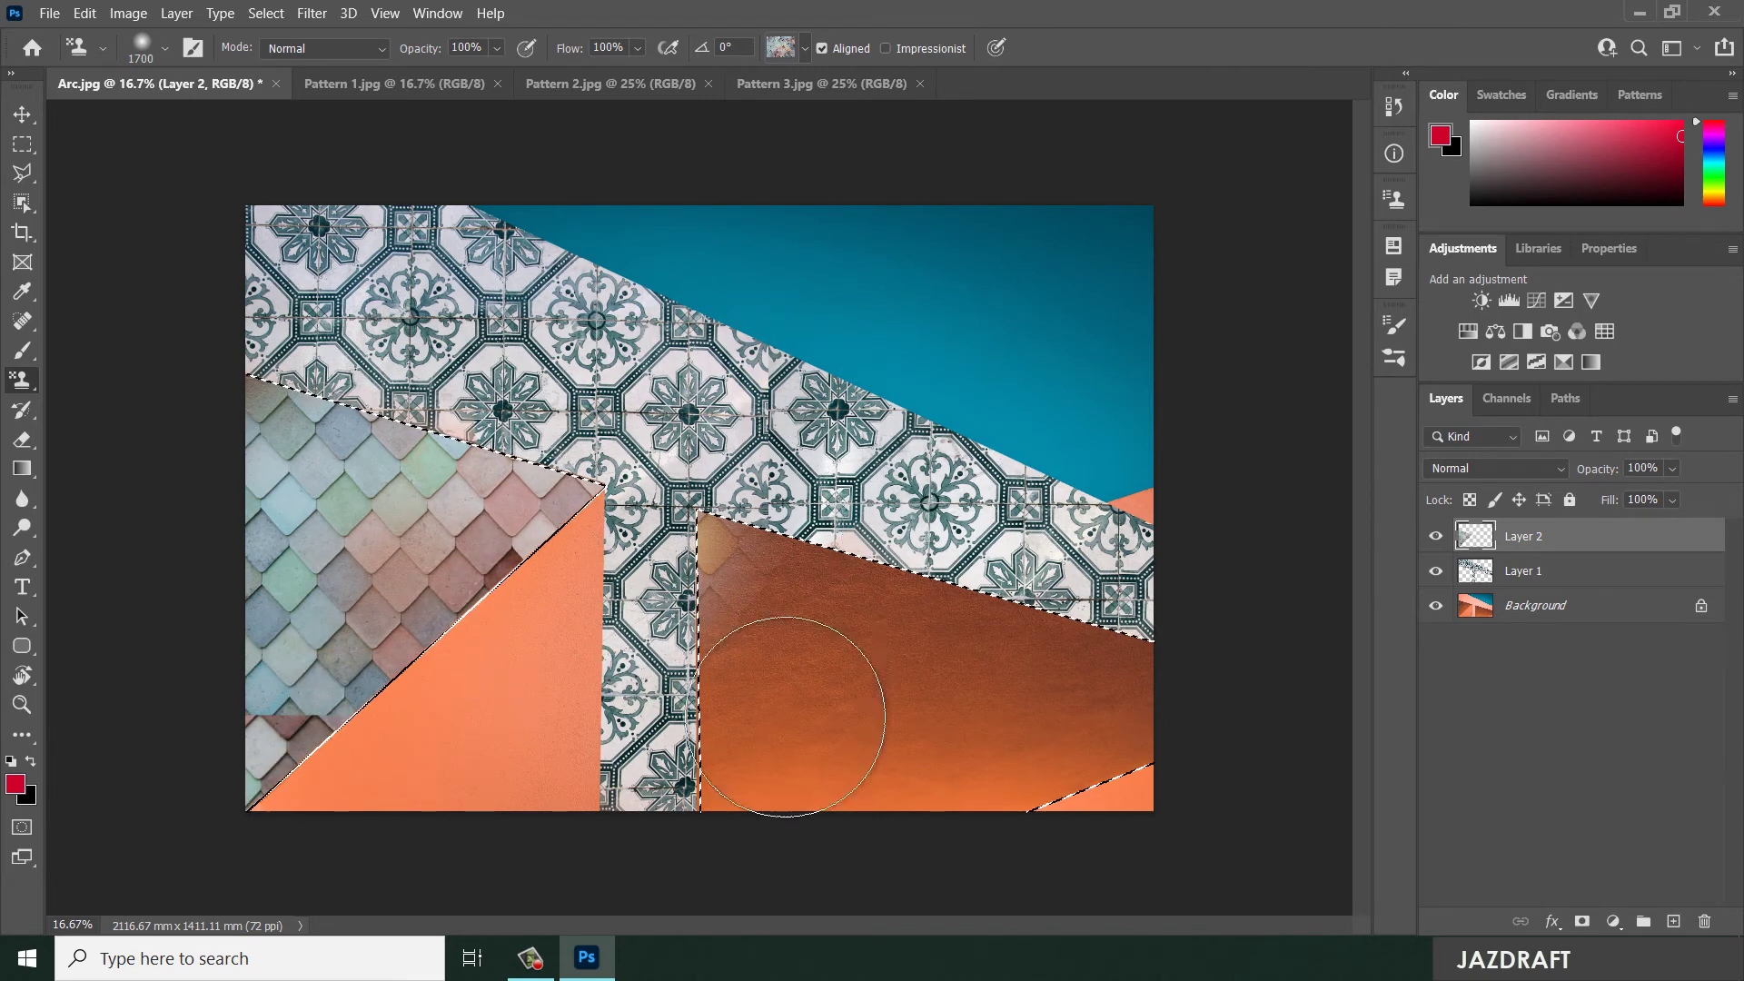
{"action": "mouse_move", "coordinate": [798, 662]}
{"action": "left_mouse_down"}
{"action": "mouse_move", "coordinate": [953, 717]}
{"action": "mouse_move", "coordinate": [1117, 734]}
{"action": "left_mouse_up"}
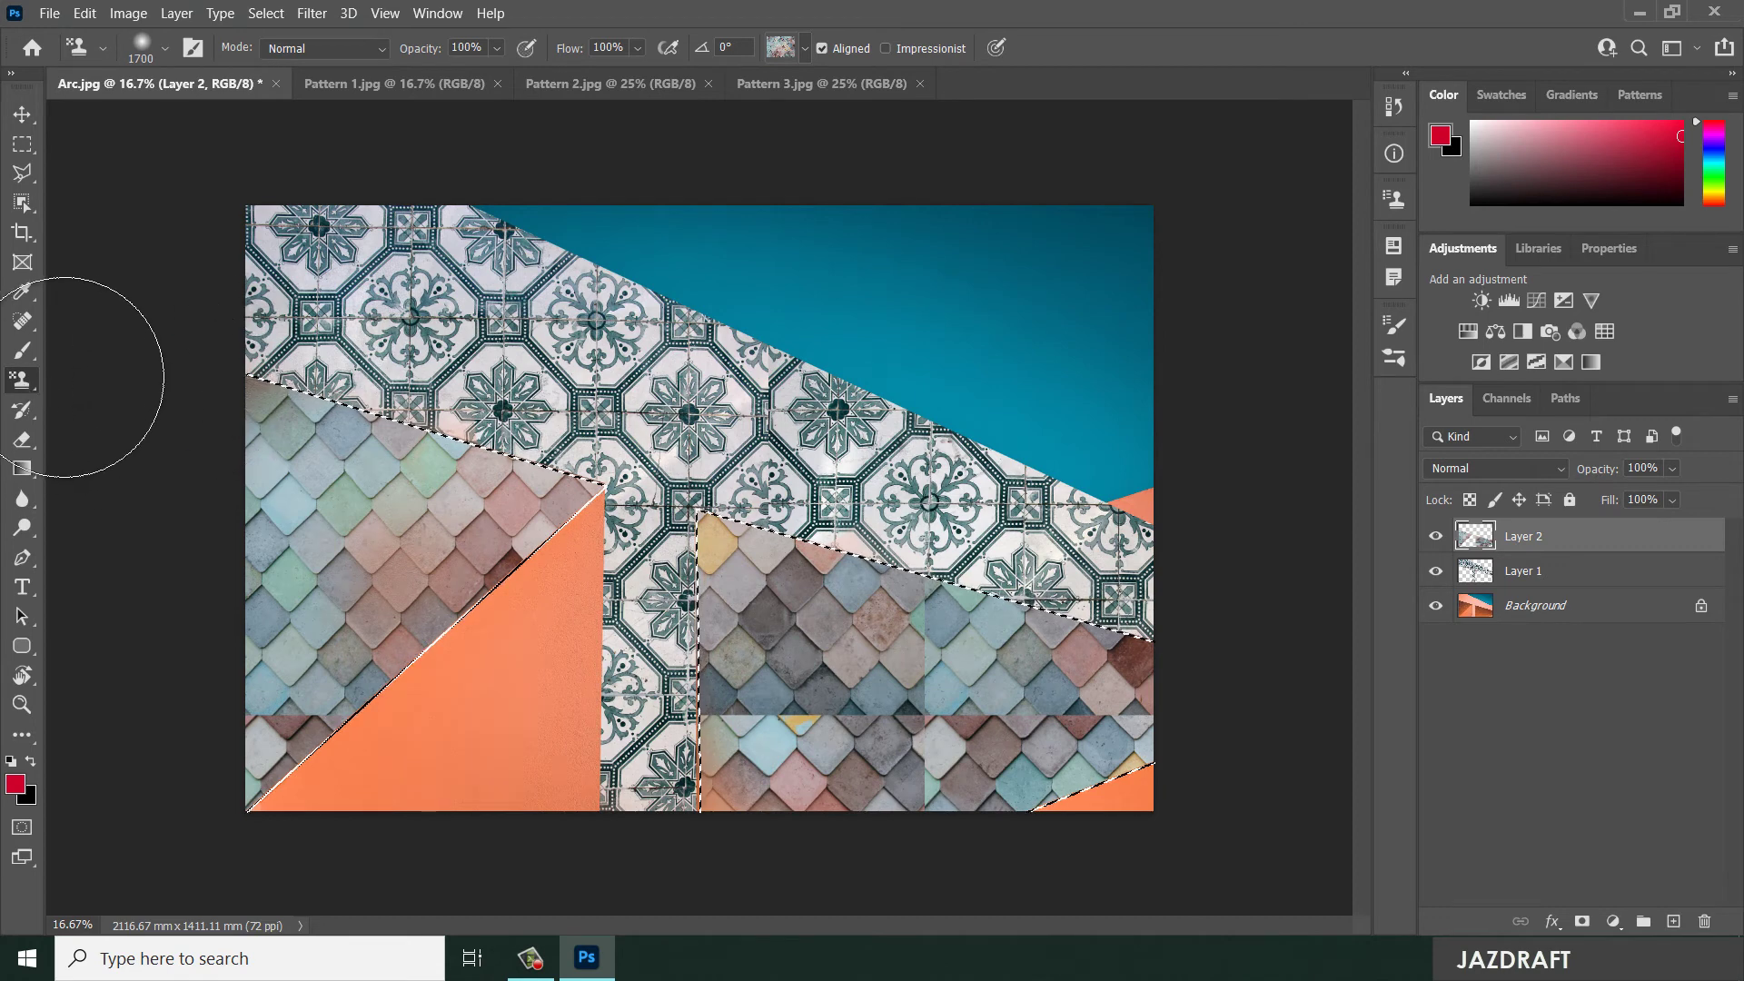
{"action": "key", "text": "ctrl+d"}
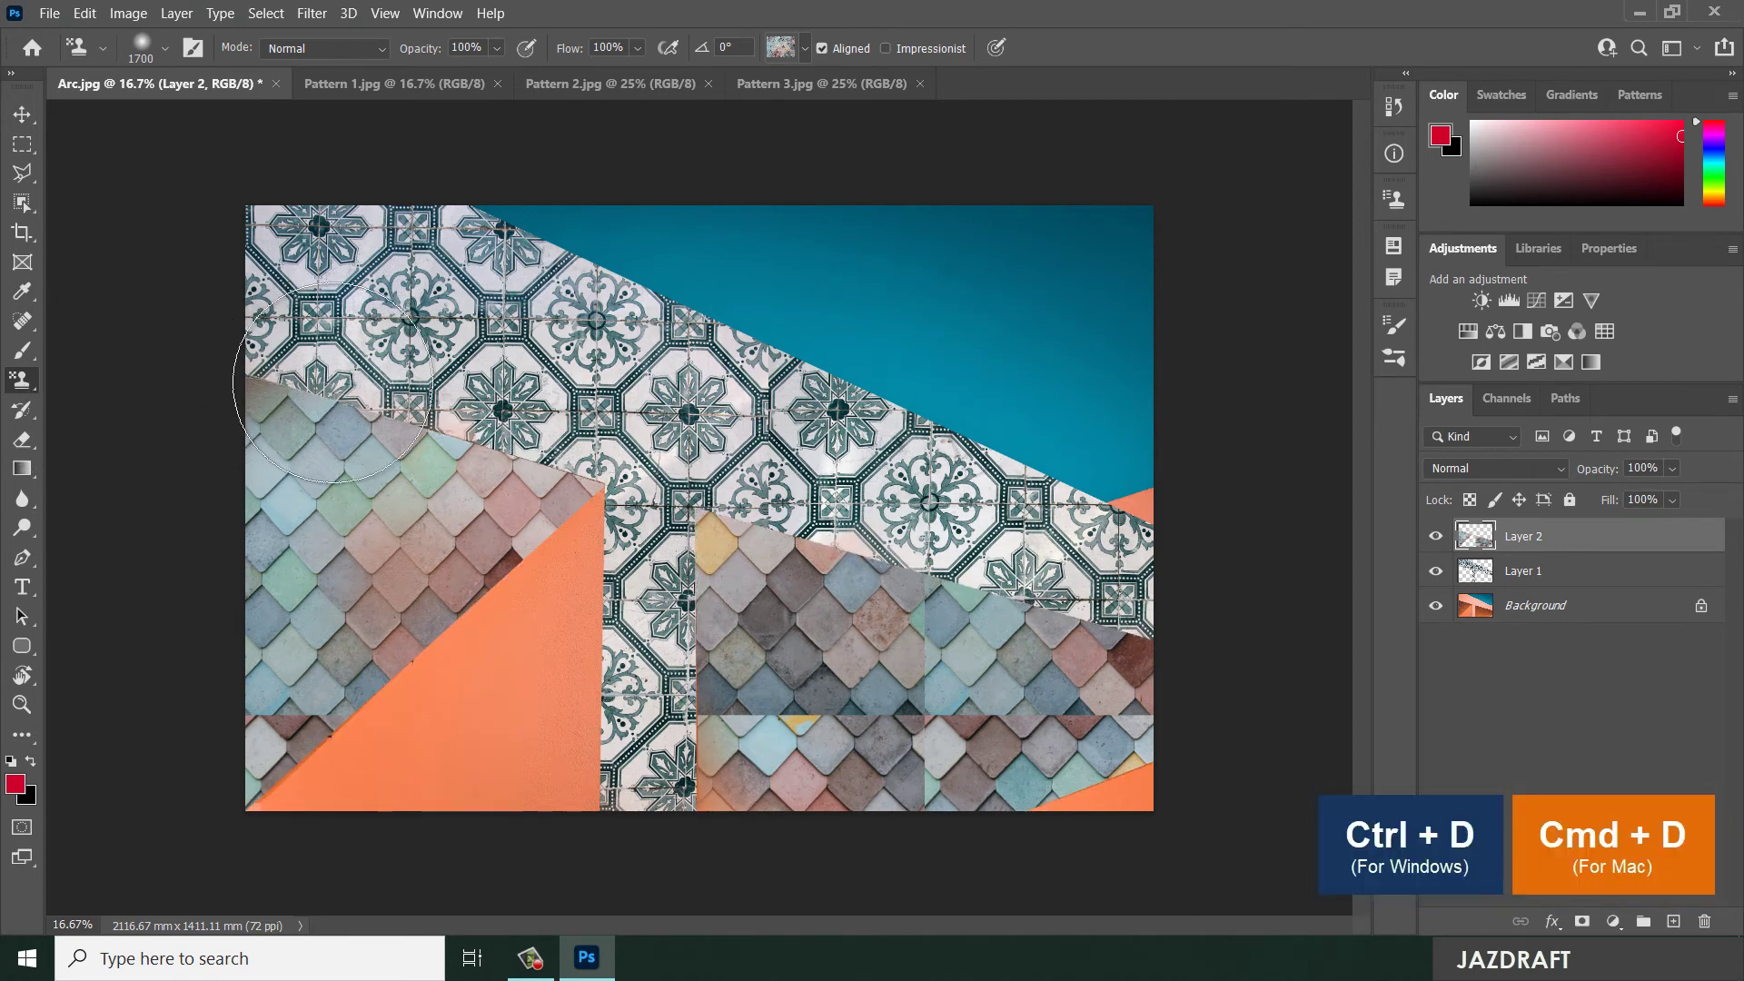
{"action": "left_click", "coordinate": [22, 173]}
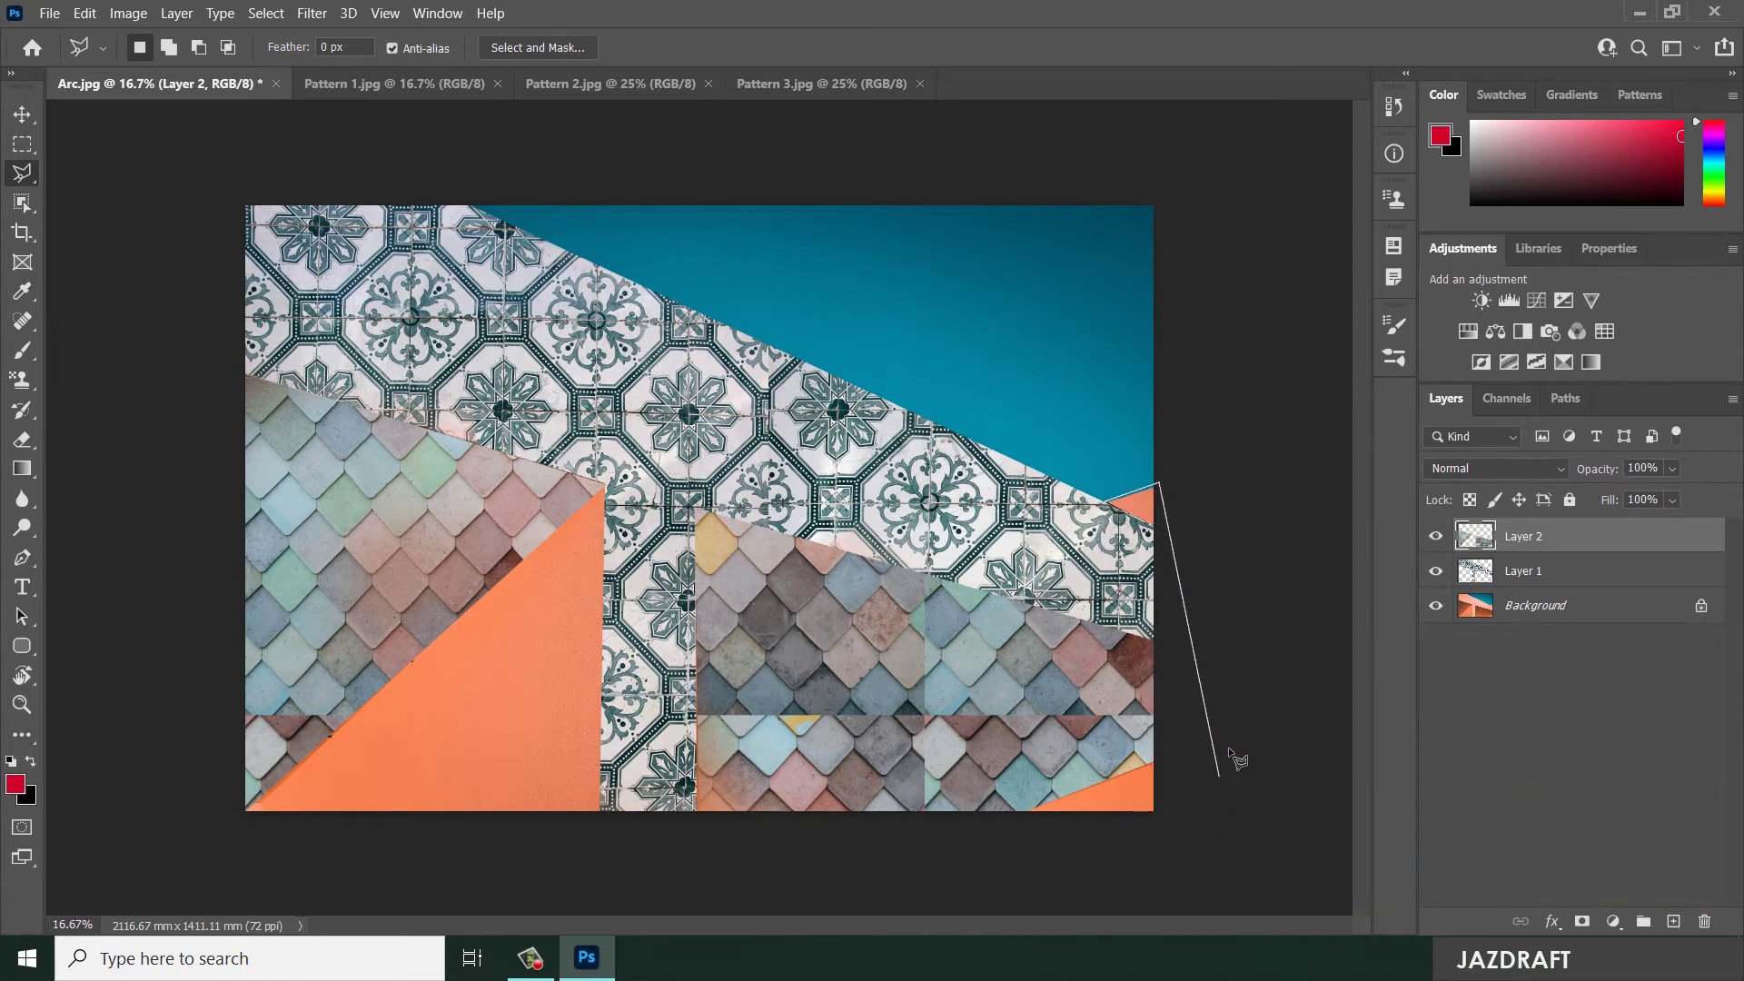
{"action": "left_click", "coordinate": [1185, 802]}
{"action": "left_click", "coordinate": [1129, 850]}
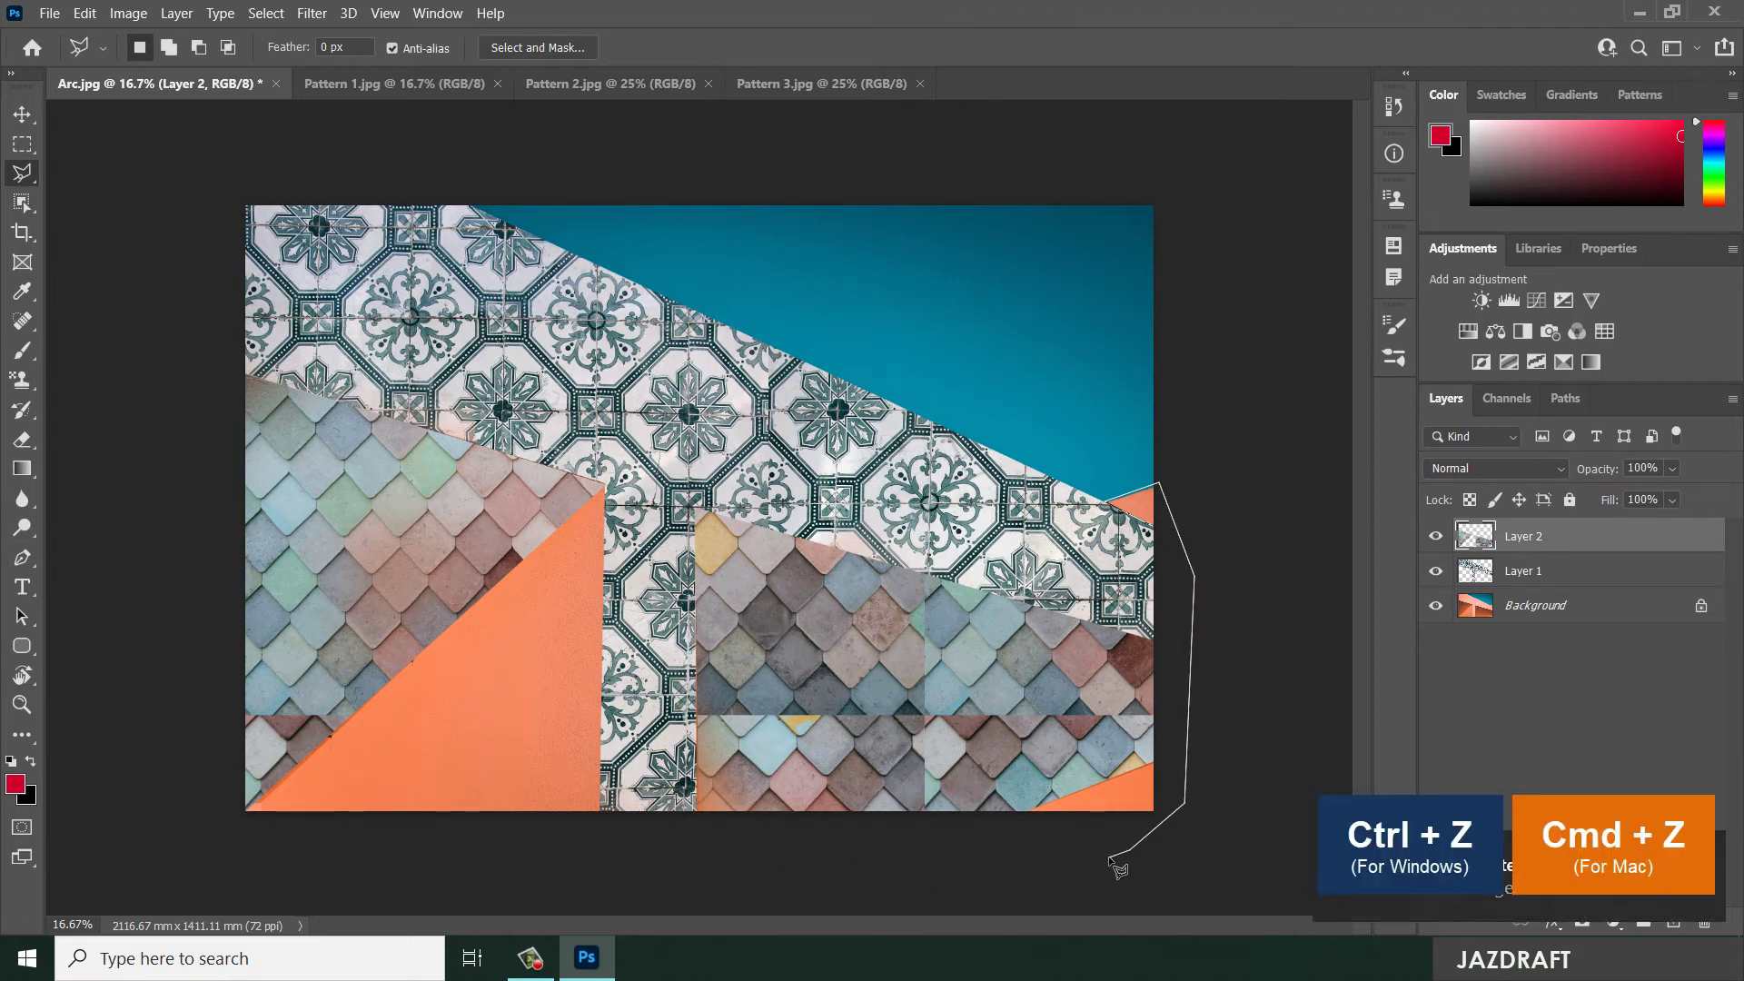
{"action": "key", "text": "Escape"}
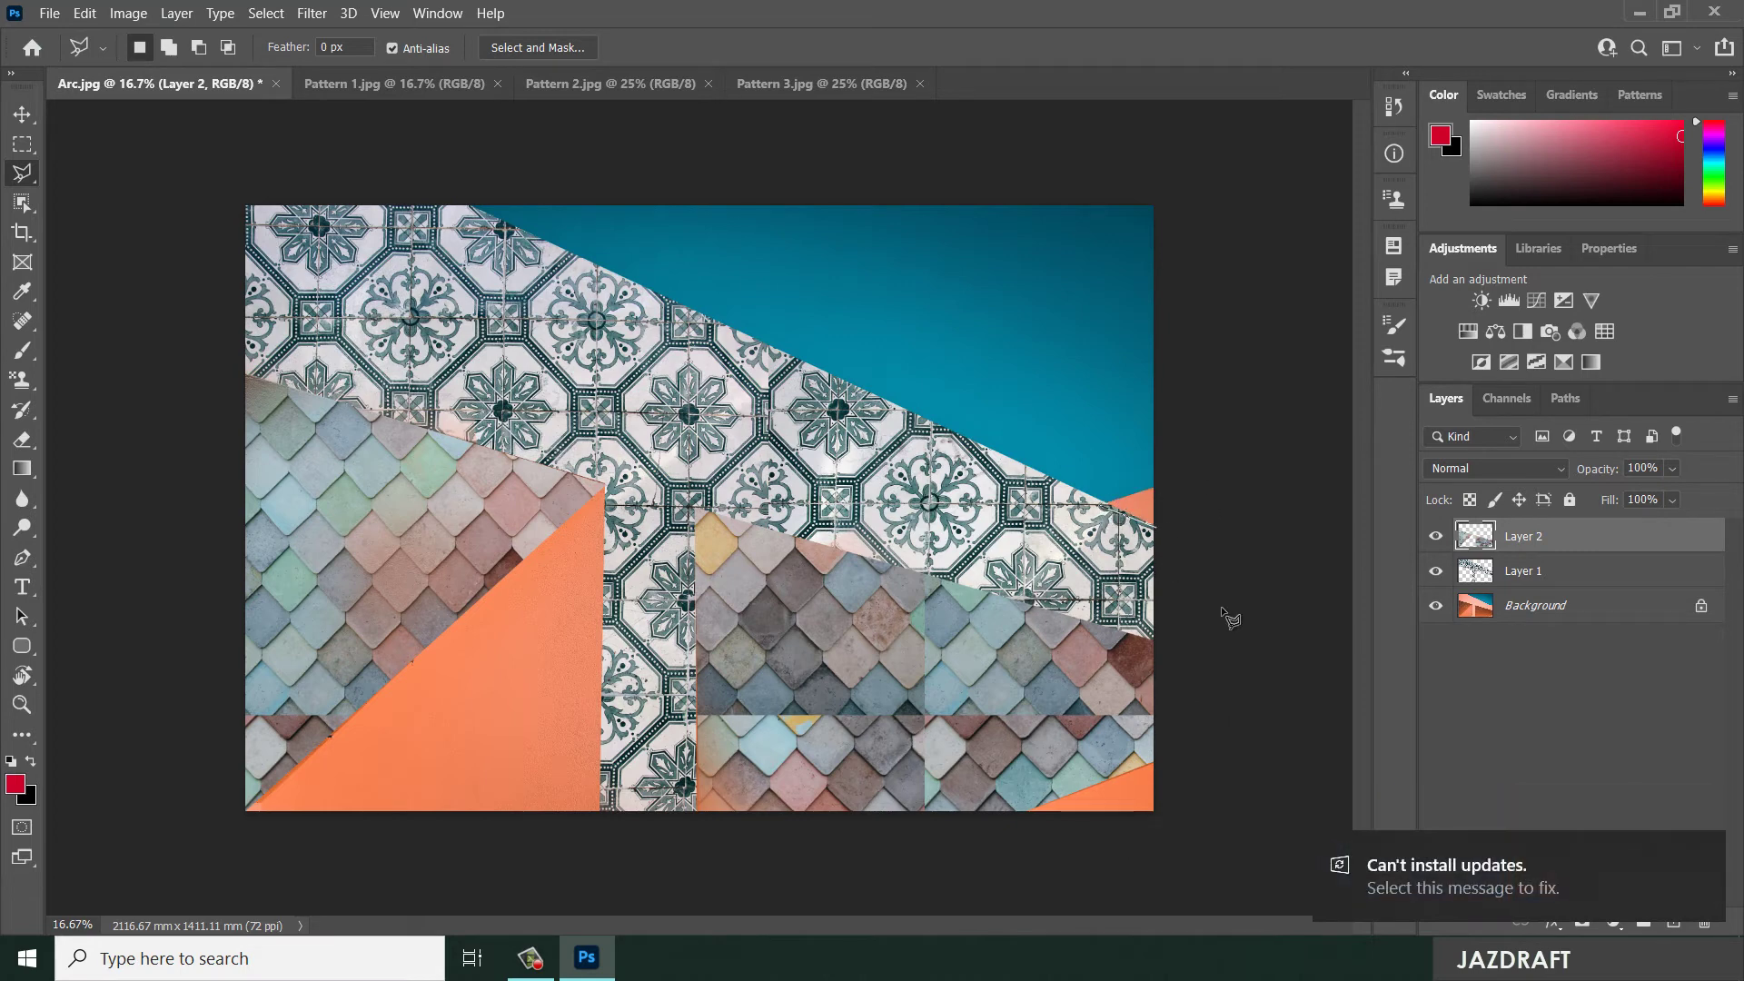
Select the light orange triangle left of the column and the two small orange corners at the photo's right edge, and add a new layer
{"action": "left_click", "coordinate": [1701, 854]}
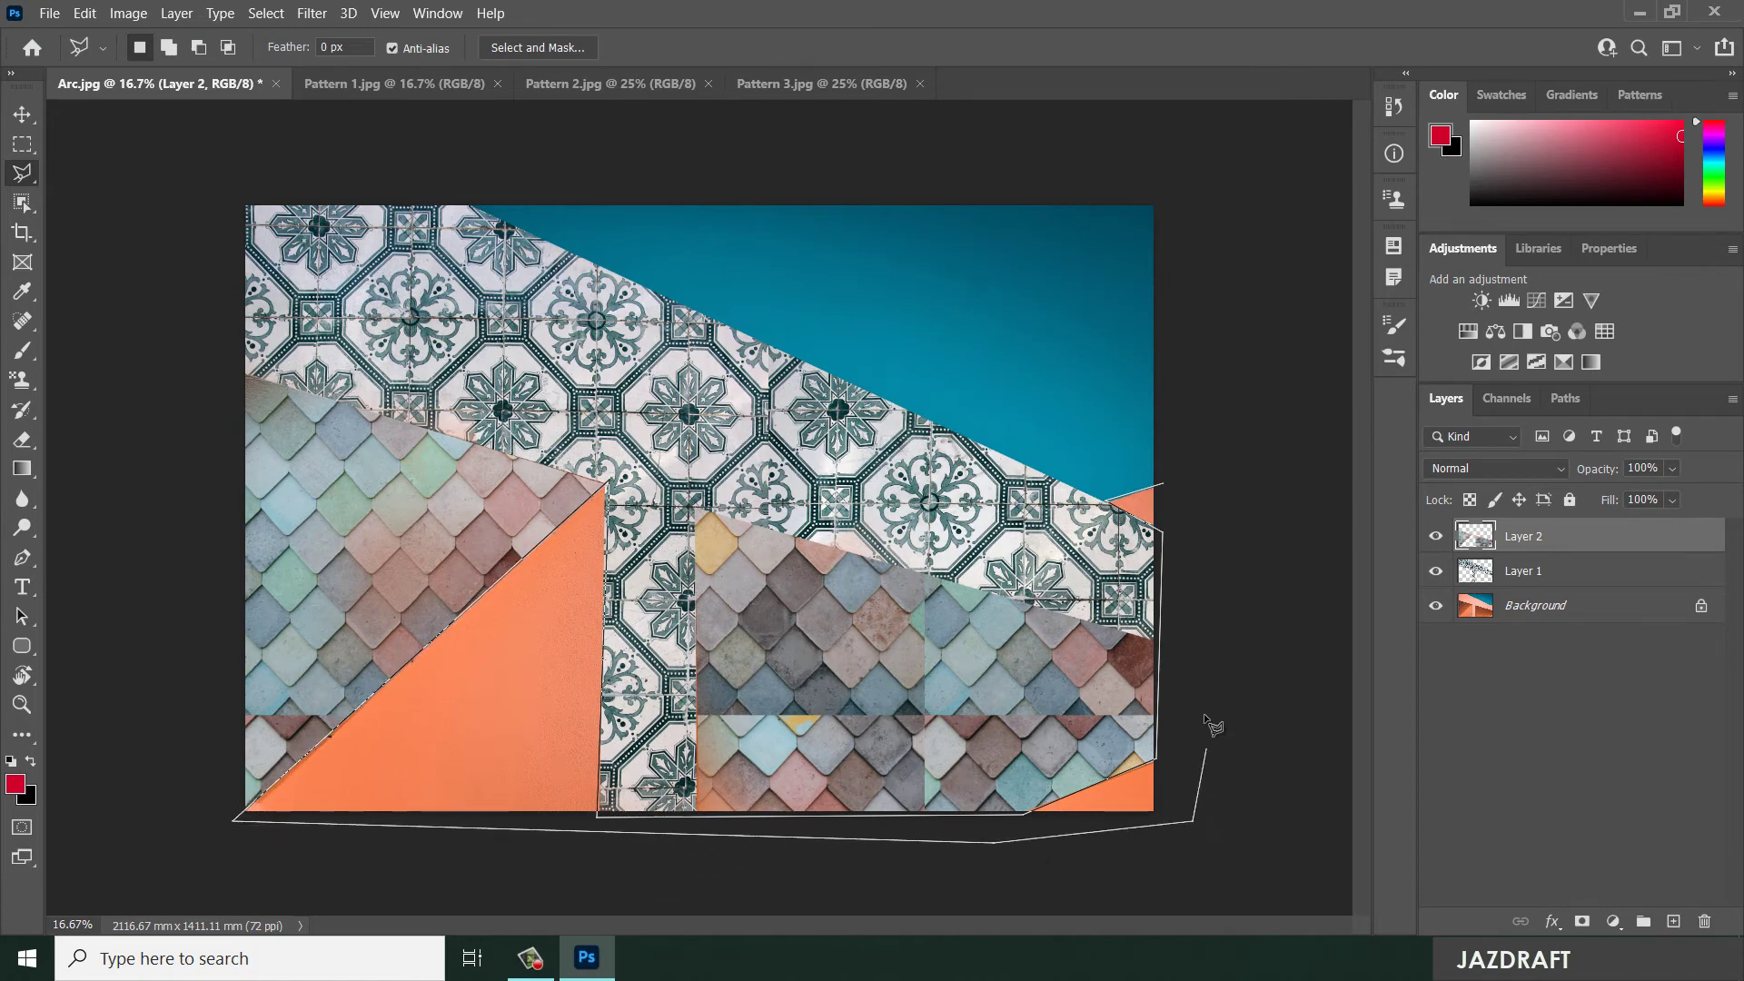
{"action": "left_click", "coordinate": [1169, 485]}
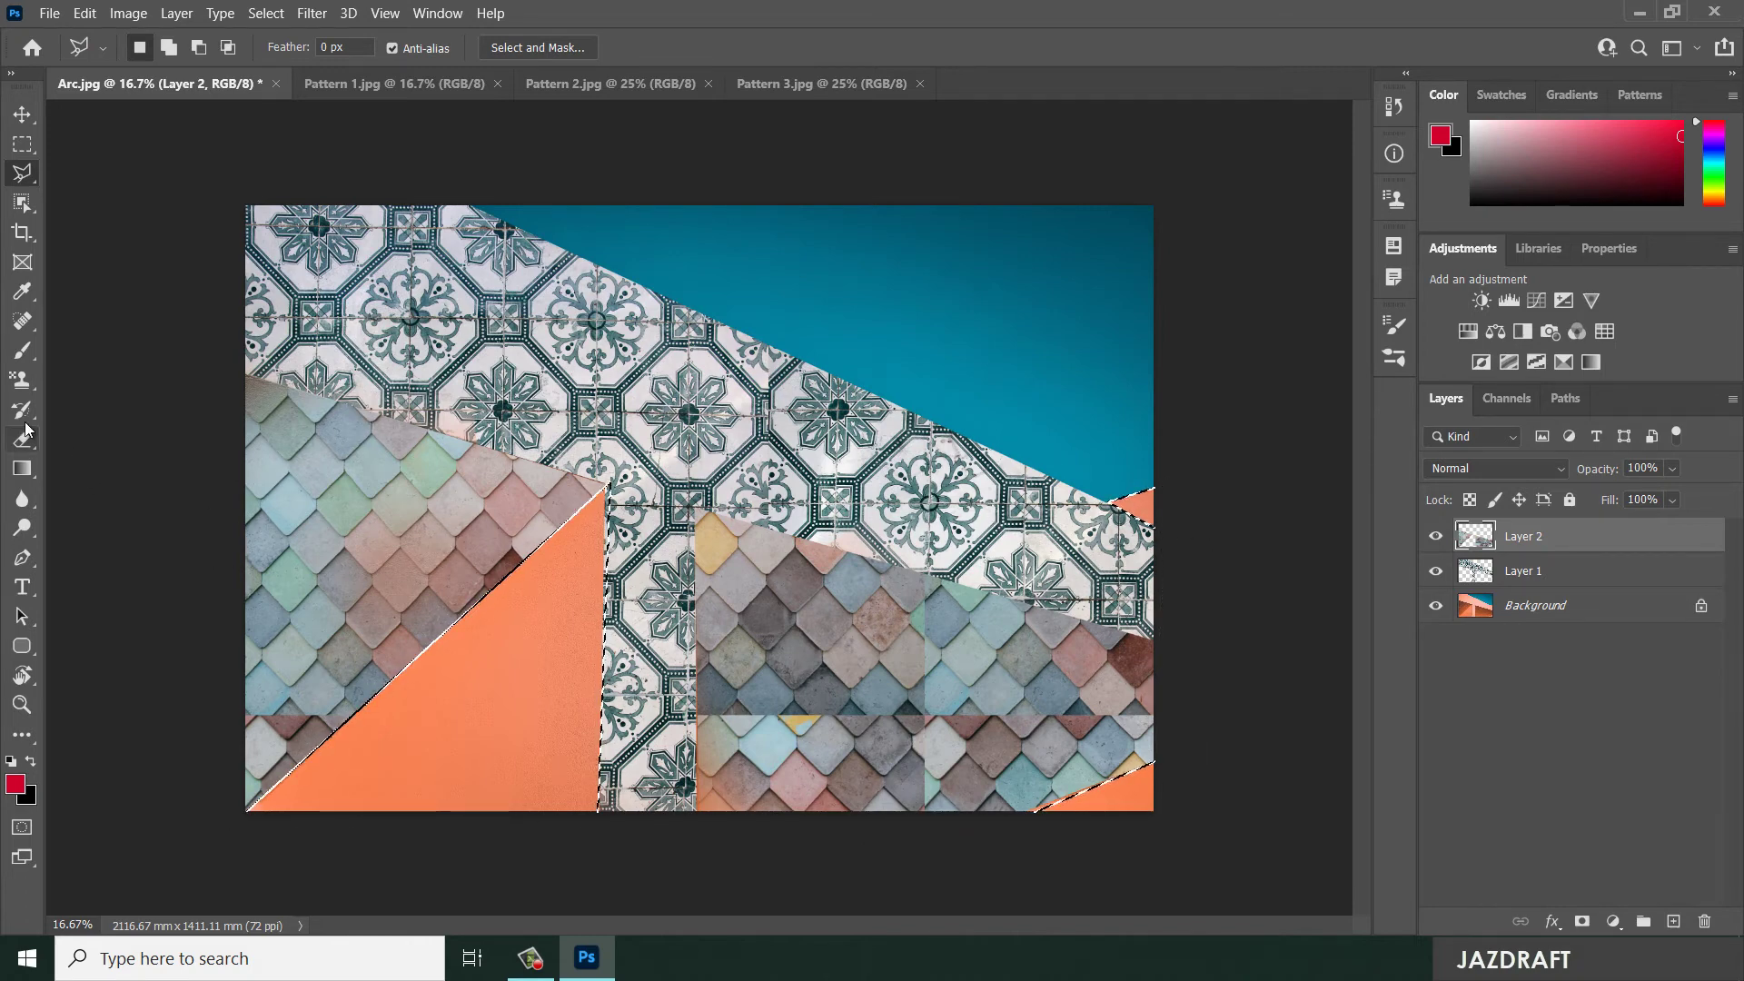
{"action": "left_click", "coordinate": [21, 380]}
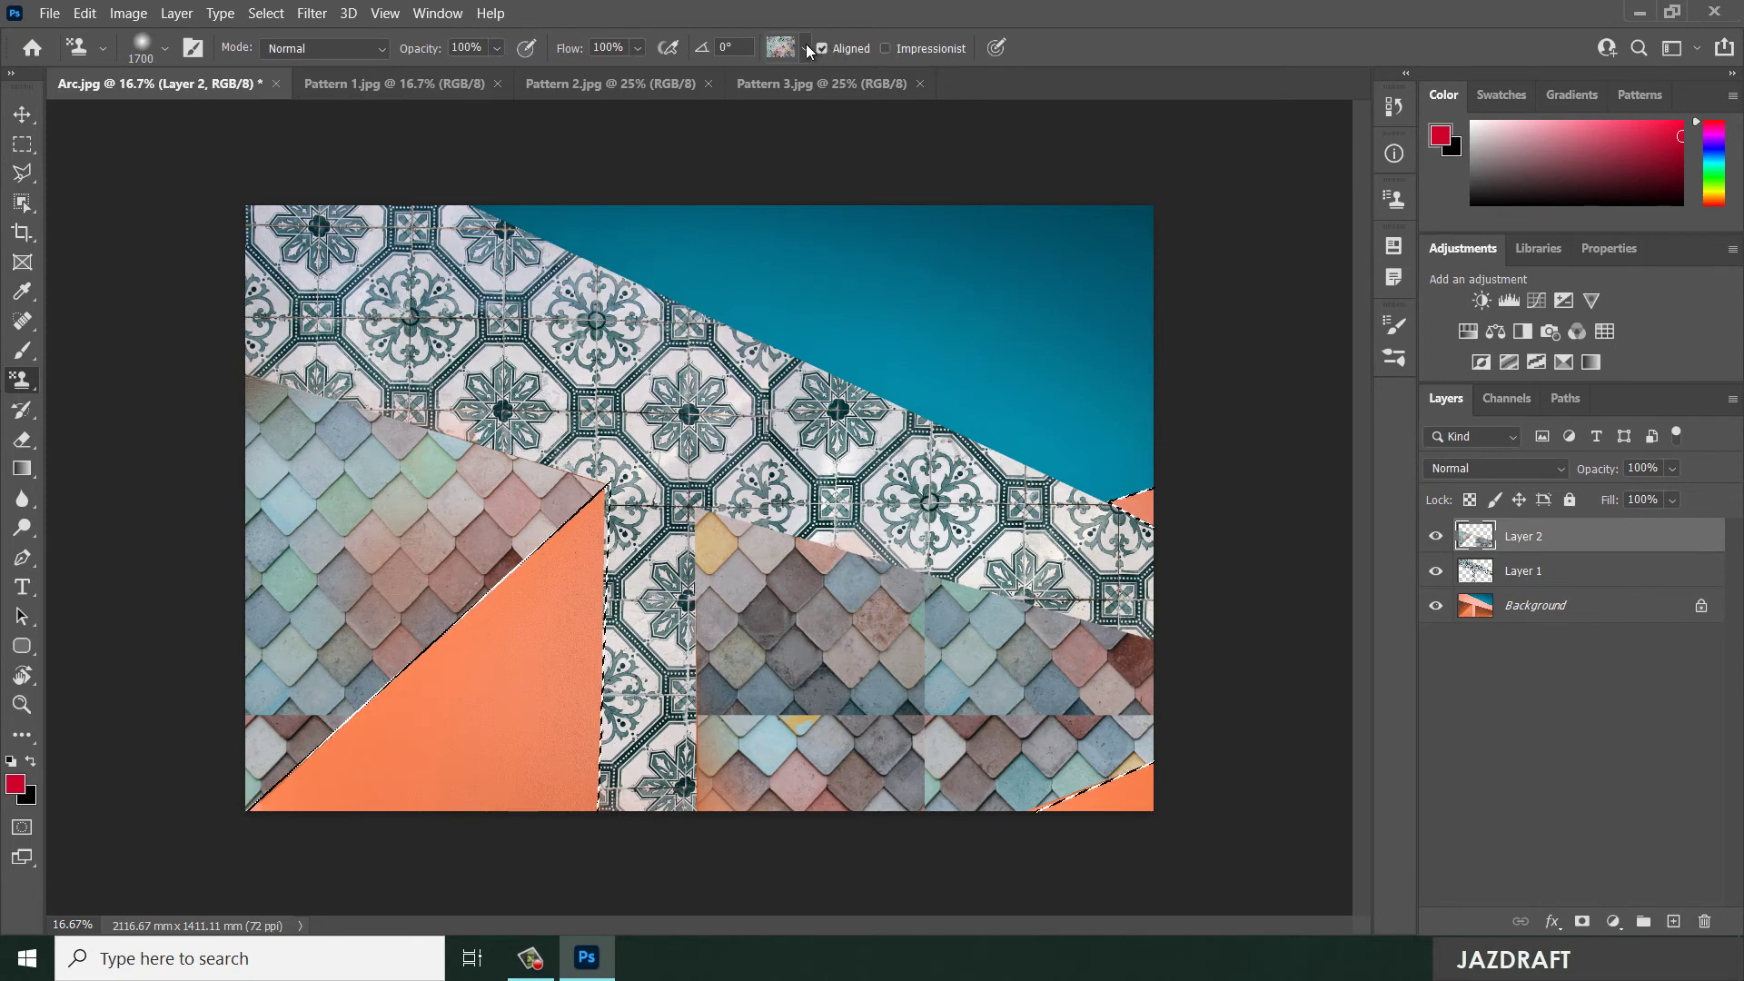
{"action": "left_click", "coordinate": [806, 48]}
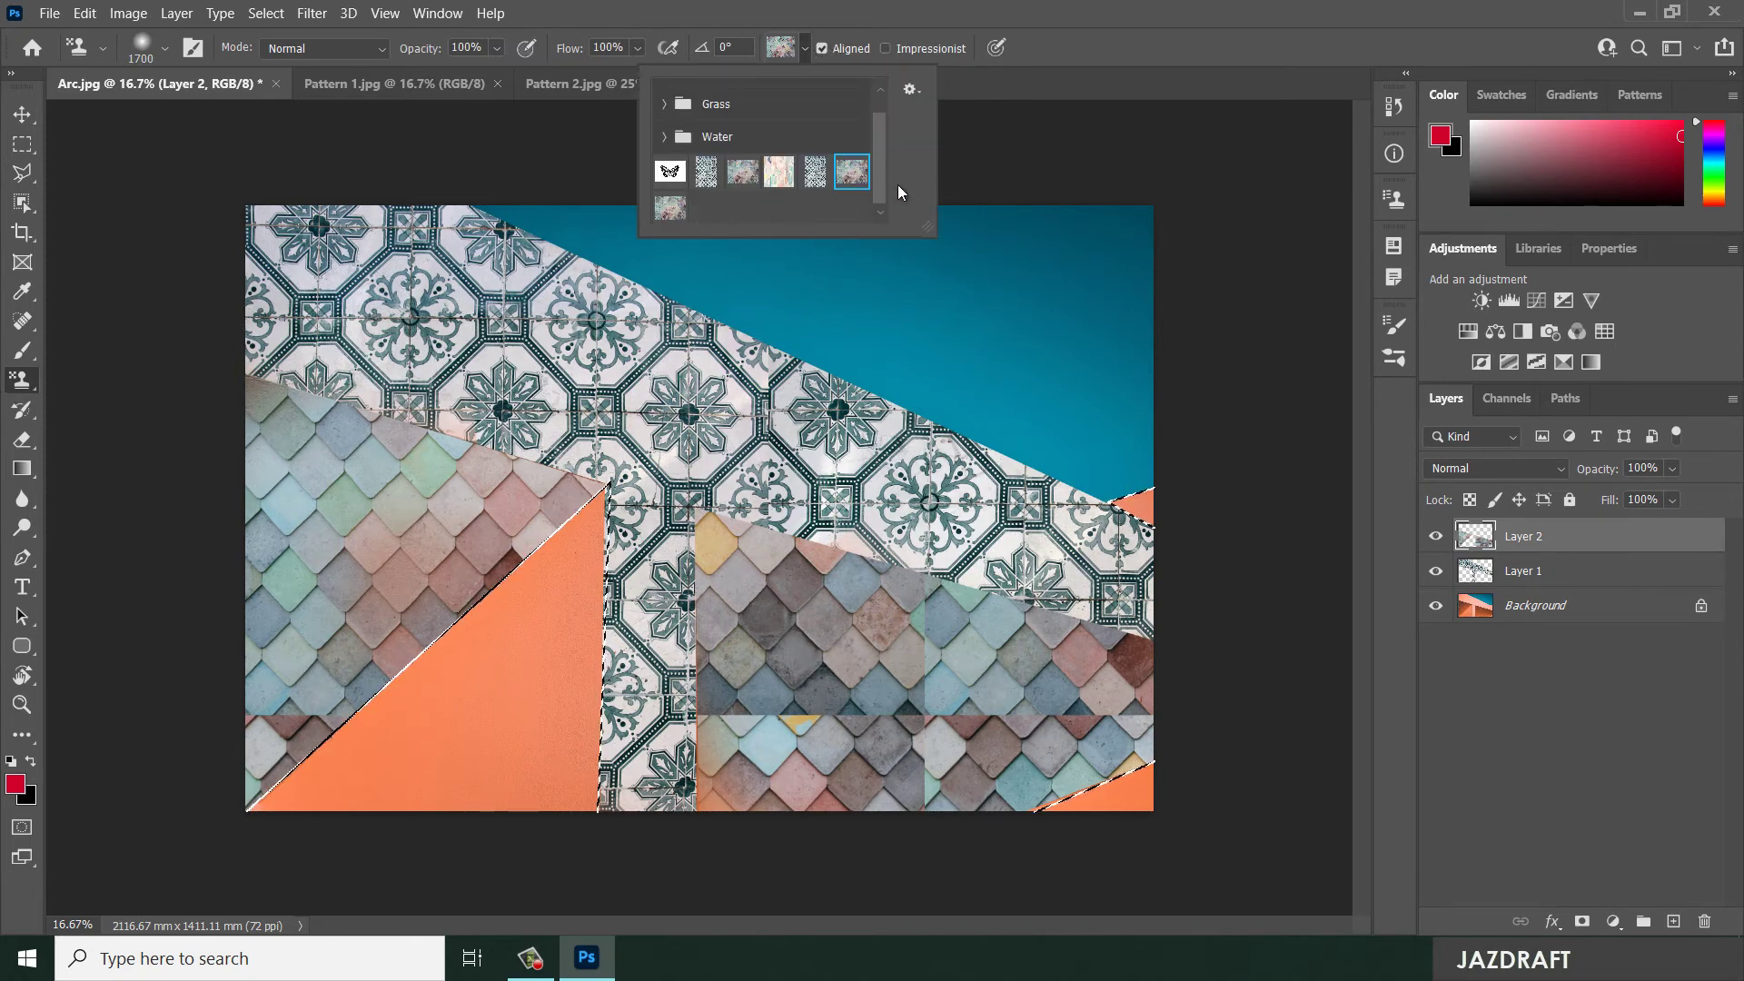
{"action": "left_click", "coordinate": [682, 427]}
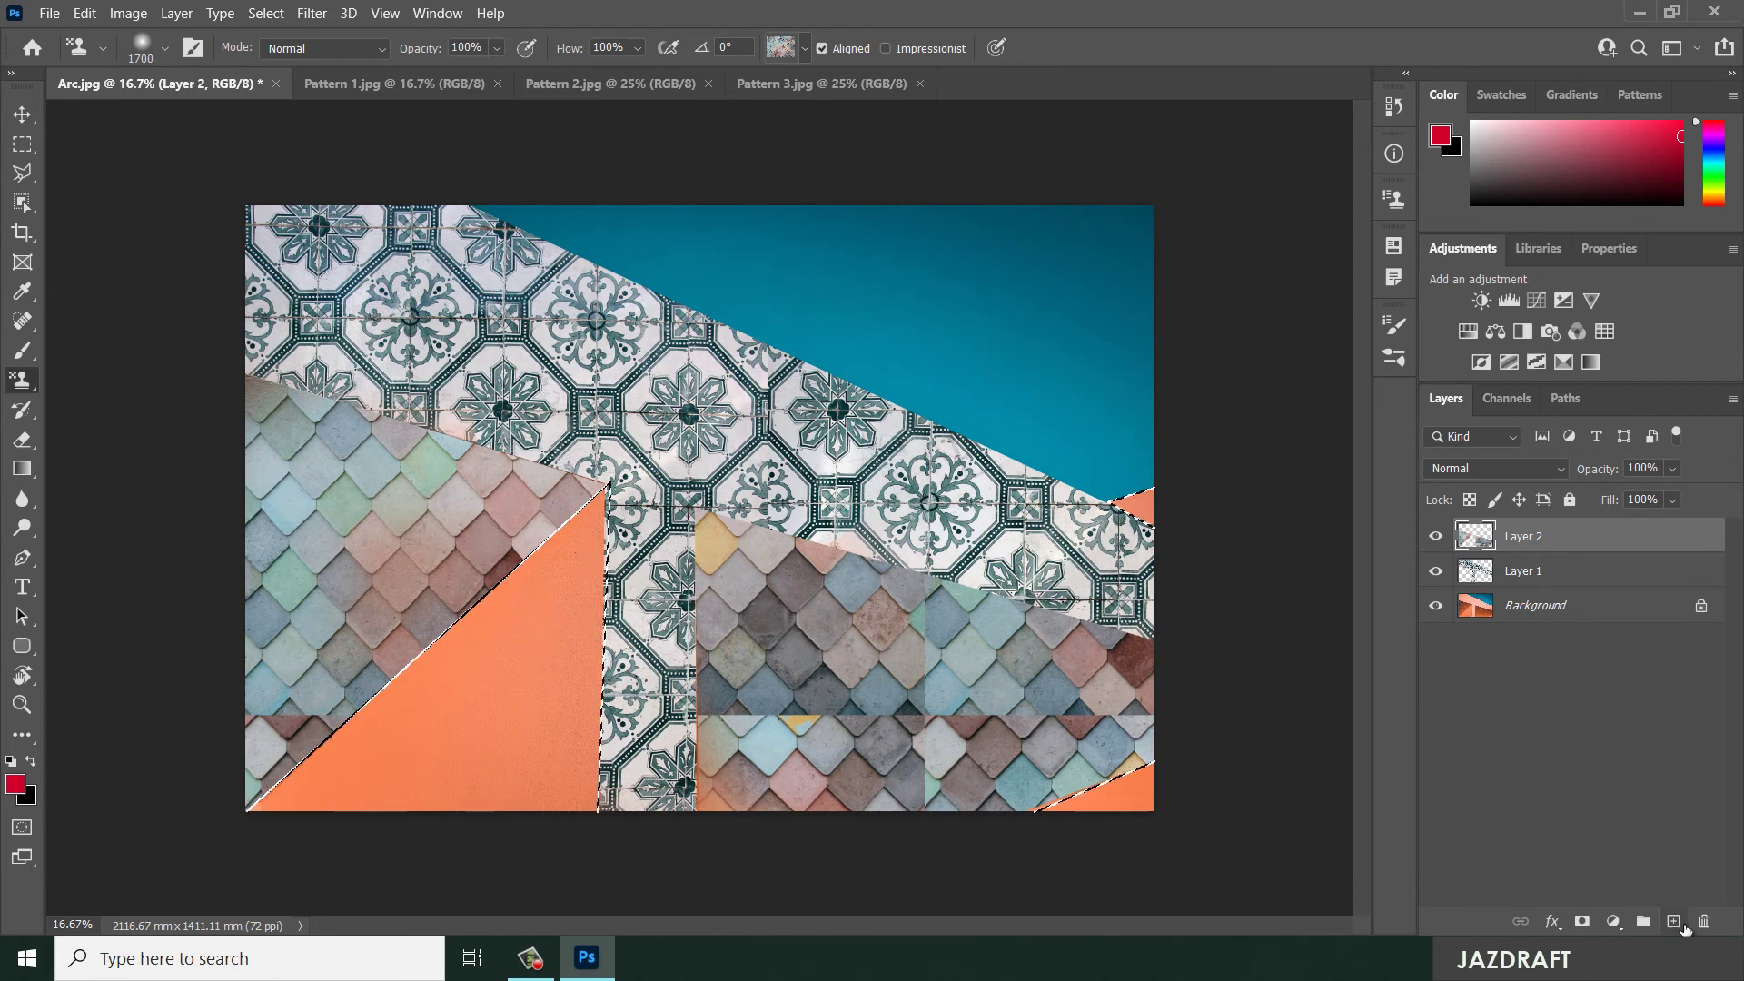
{"action": "left_click", "coordinate": [1674, 921]}
Choose the pastel geometric pattern, paint it with the Pattern Stamp tool over the selected orange areas on Layer 3, and clear the selection
{"action": "mouse_move", "coordinate": [599, 527]}
{"action": "left_mouse_down"}
{"action": "mouse_move", "coordinate": [285, 807]}
{"action": "mouse_move", "coordinate": [440, 784]}
{"action": "mouse_move", "coordinate": [564, 825]}
{"action": "left_mouse_up"}
{"action": "key", "text": "ctrl+z"}
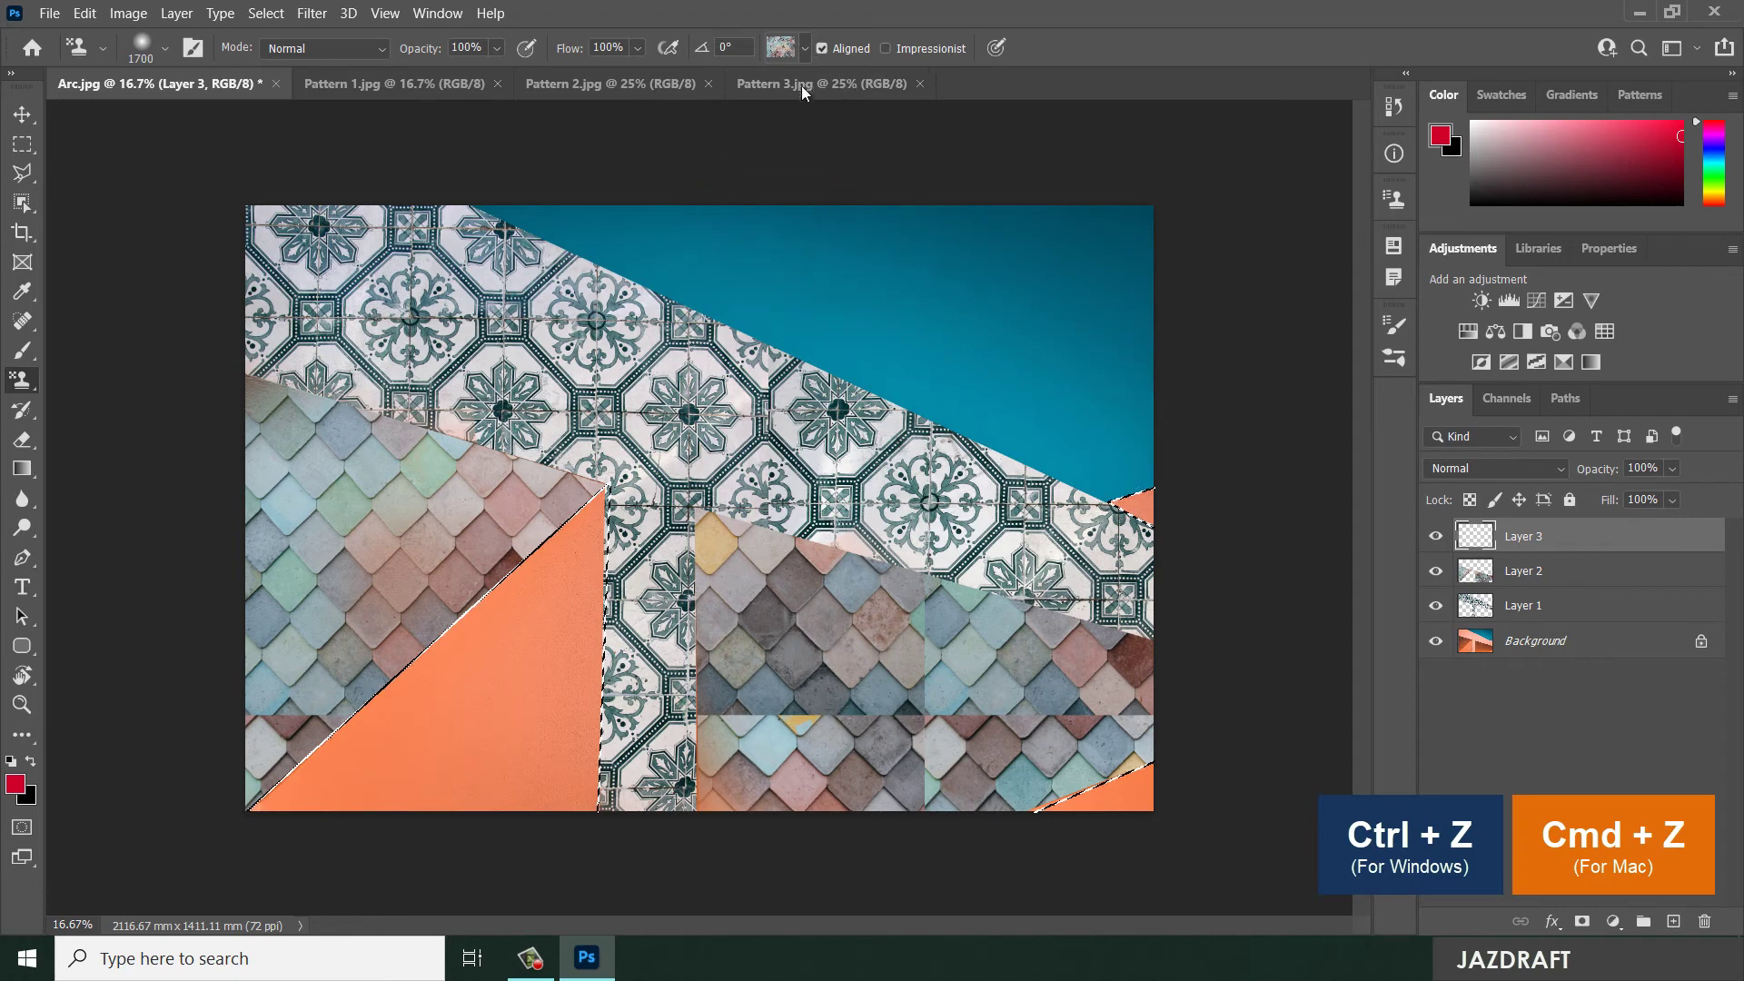
{"action": "left_click", "coordinate": [805, 48]}
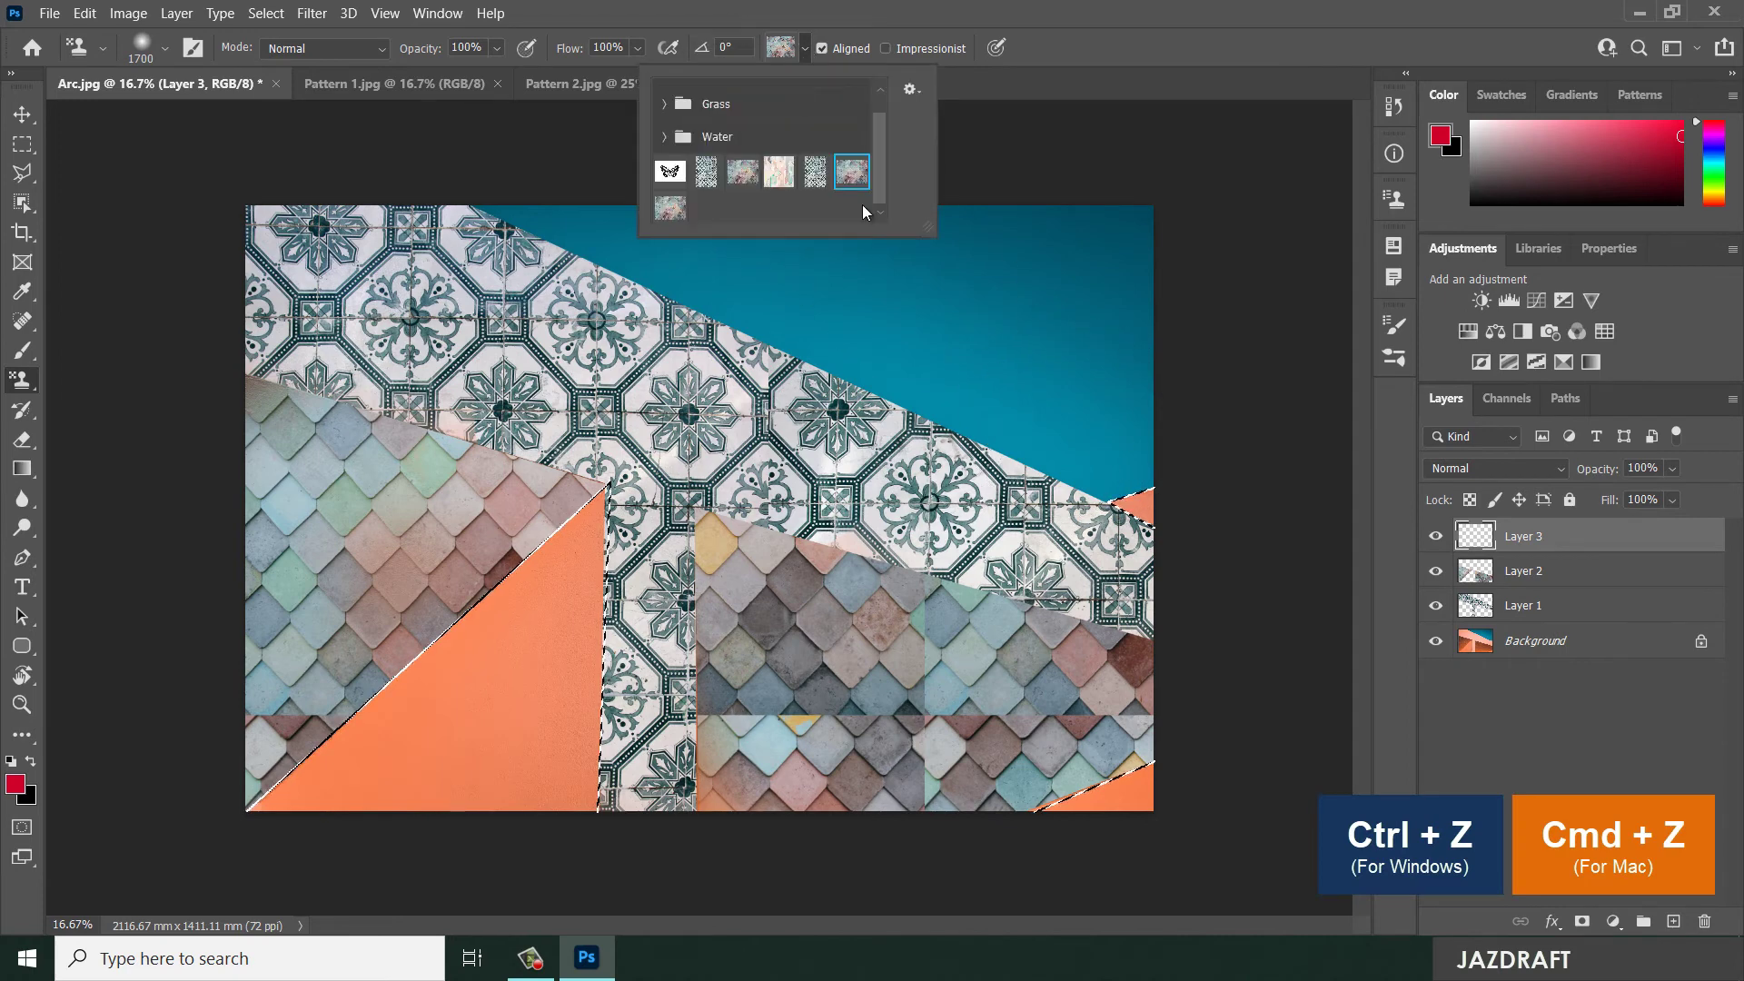
{"action": "left_click", "coordinate": [777, 168]}
{"action": "left_click", "coordinate": [459, 635]}
{"action": "mouse_move", "coordinate": [429, 810]}
{"action": "left_mouse_down"}
{"action": "mouse_move", "coordinate": [545, 739]}
{"action": "mouse_move", "coordinate": [496, 828]}
{"action": "mouse_move", "coordinate": [1288, 808]}
{"action": "mouse_move", "coordinate": [1262, 481]}
{"action": "mouse_move", "coordinate": [1208, 427]}
{"action": "left_mouse_up"}
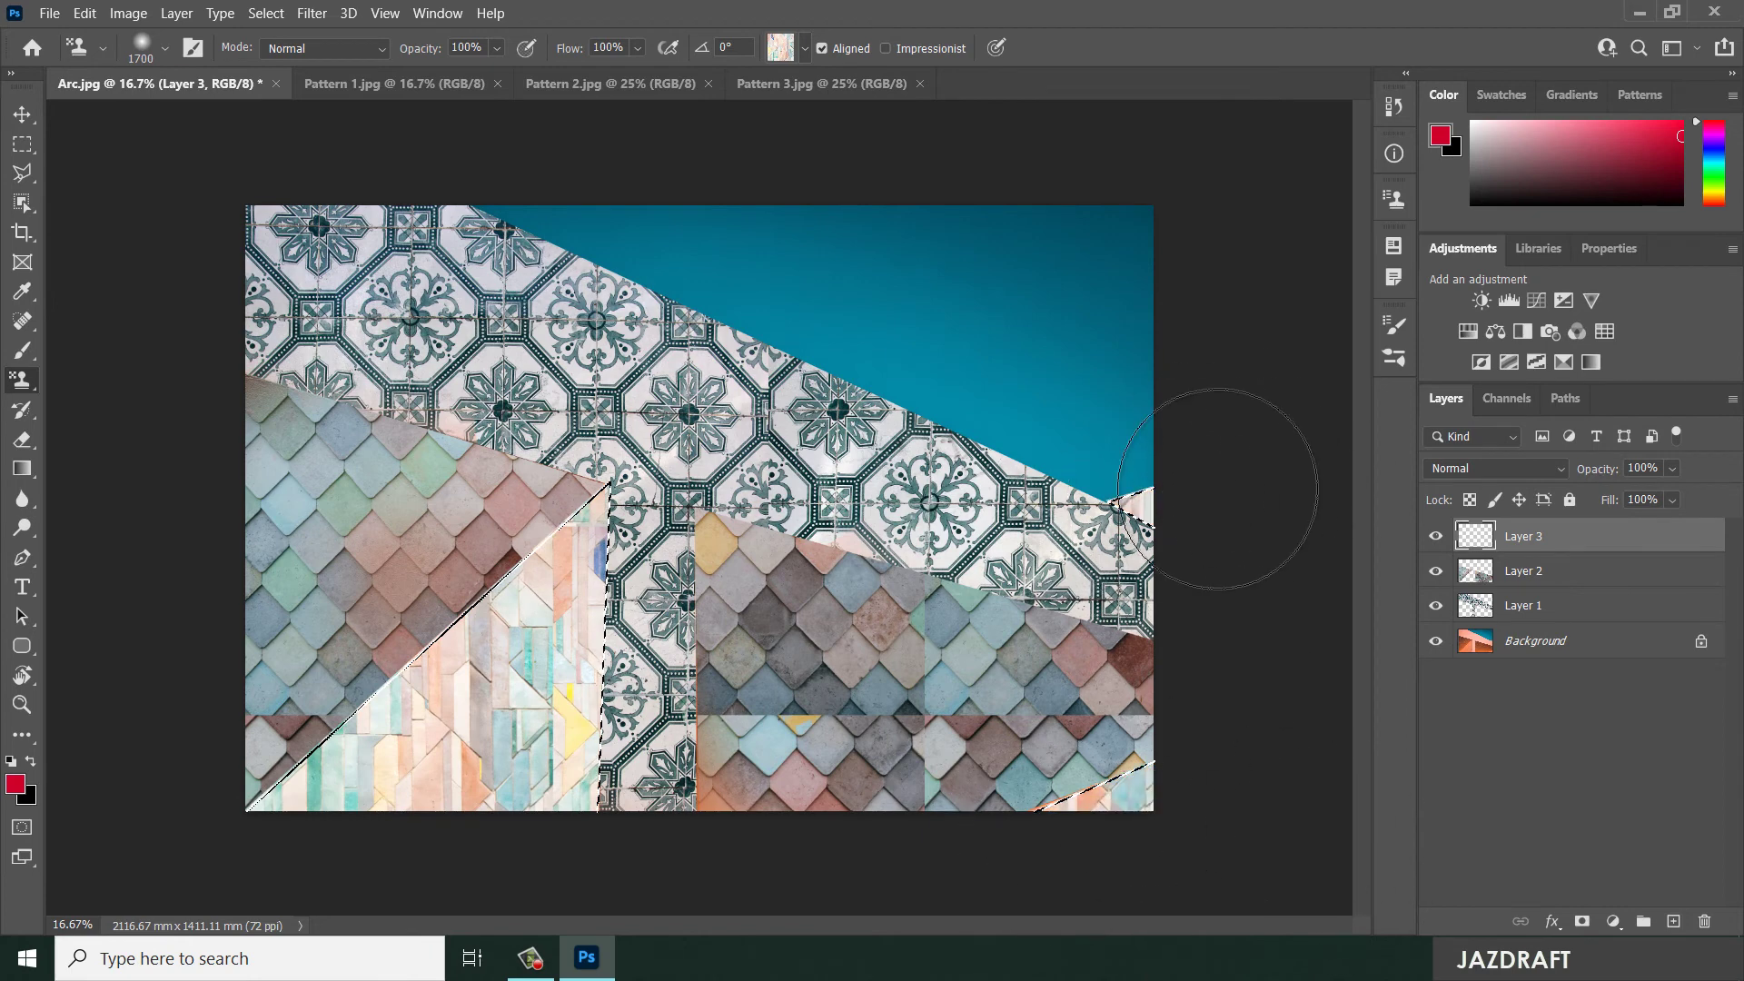
{"action": "key", "text": "ctrl+d"}
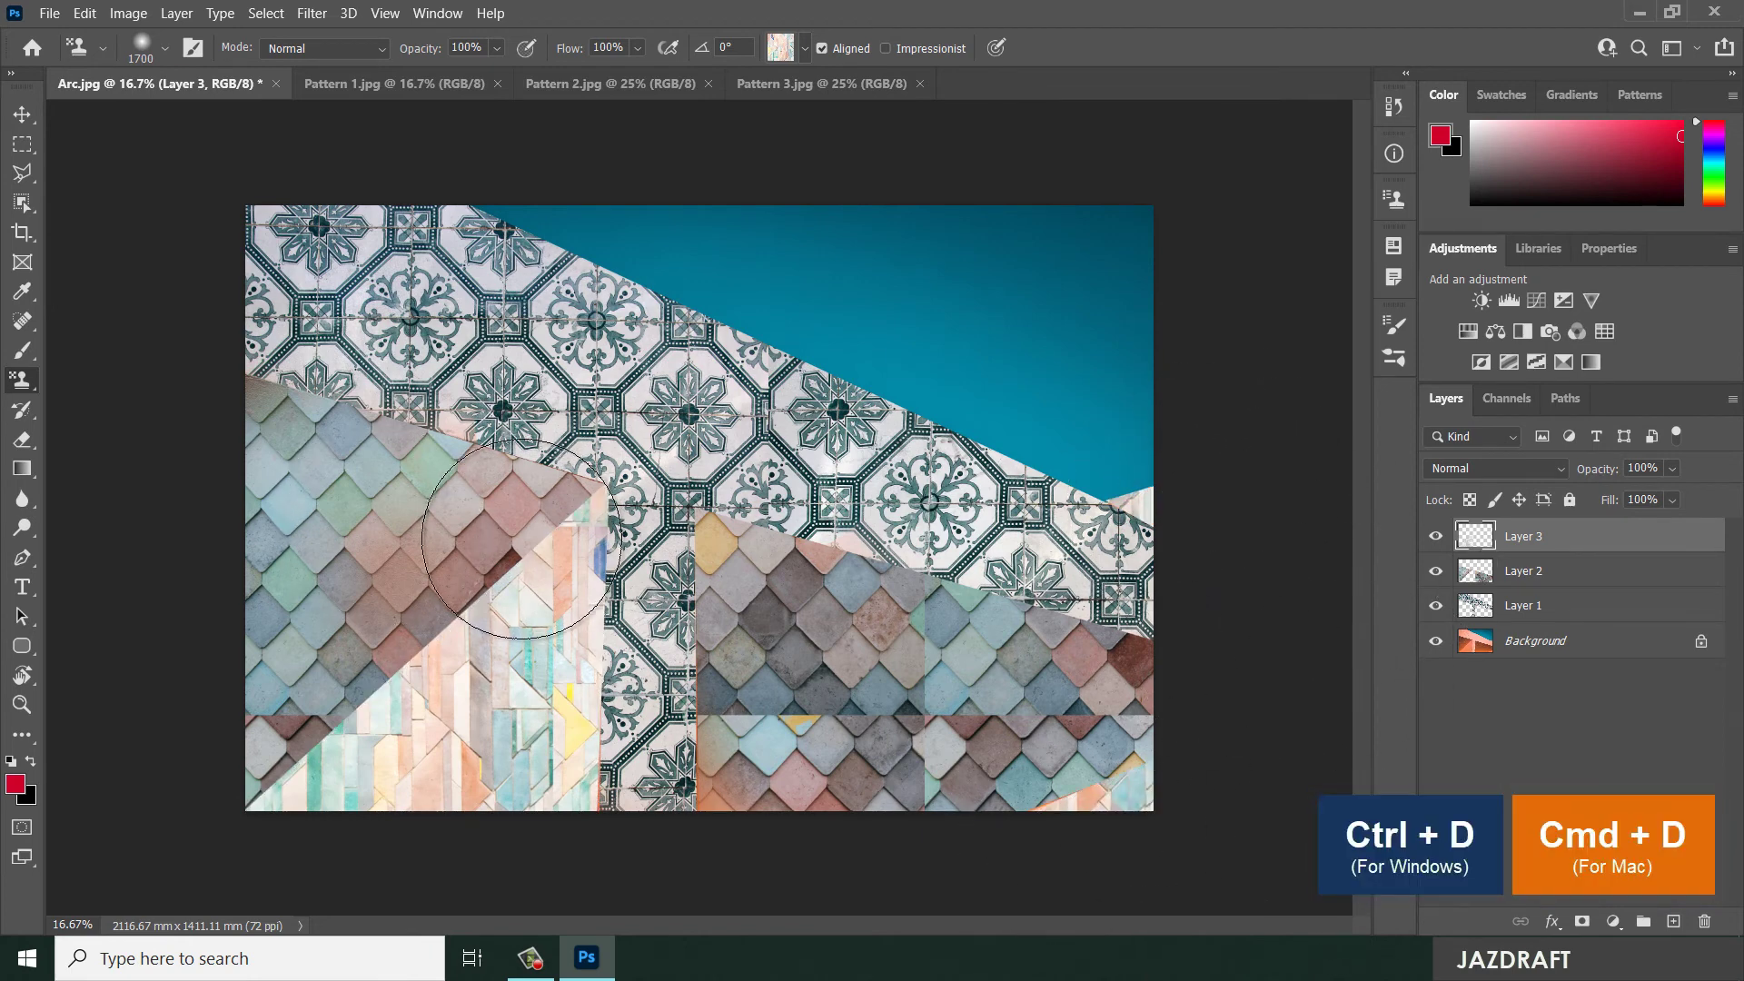
Set Layer 2's blend mode to Hard Light, and select Layer 3 with the Move tool
{"action": "key", "text": "v"}
{"action": "left_click", "coordinate": [1523, 572]}
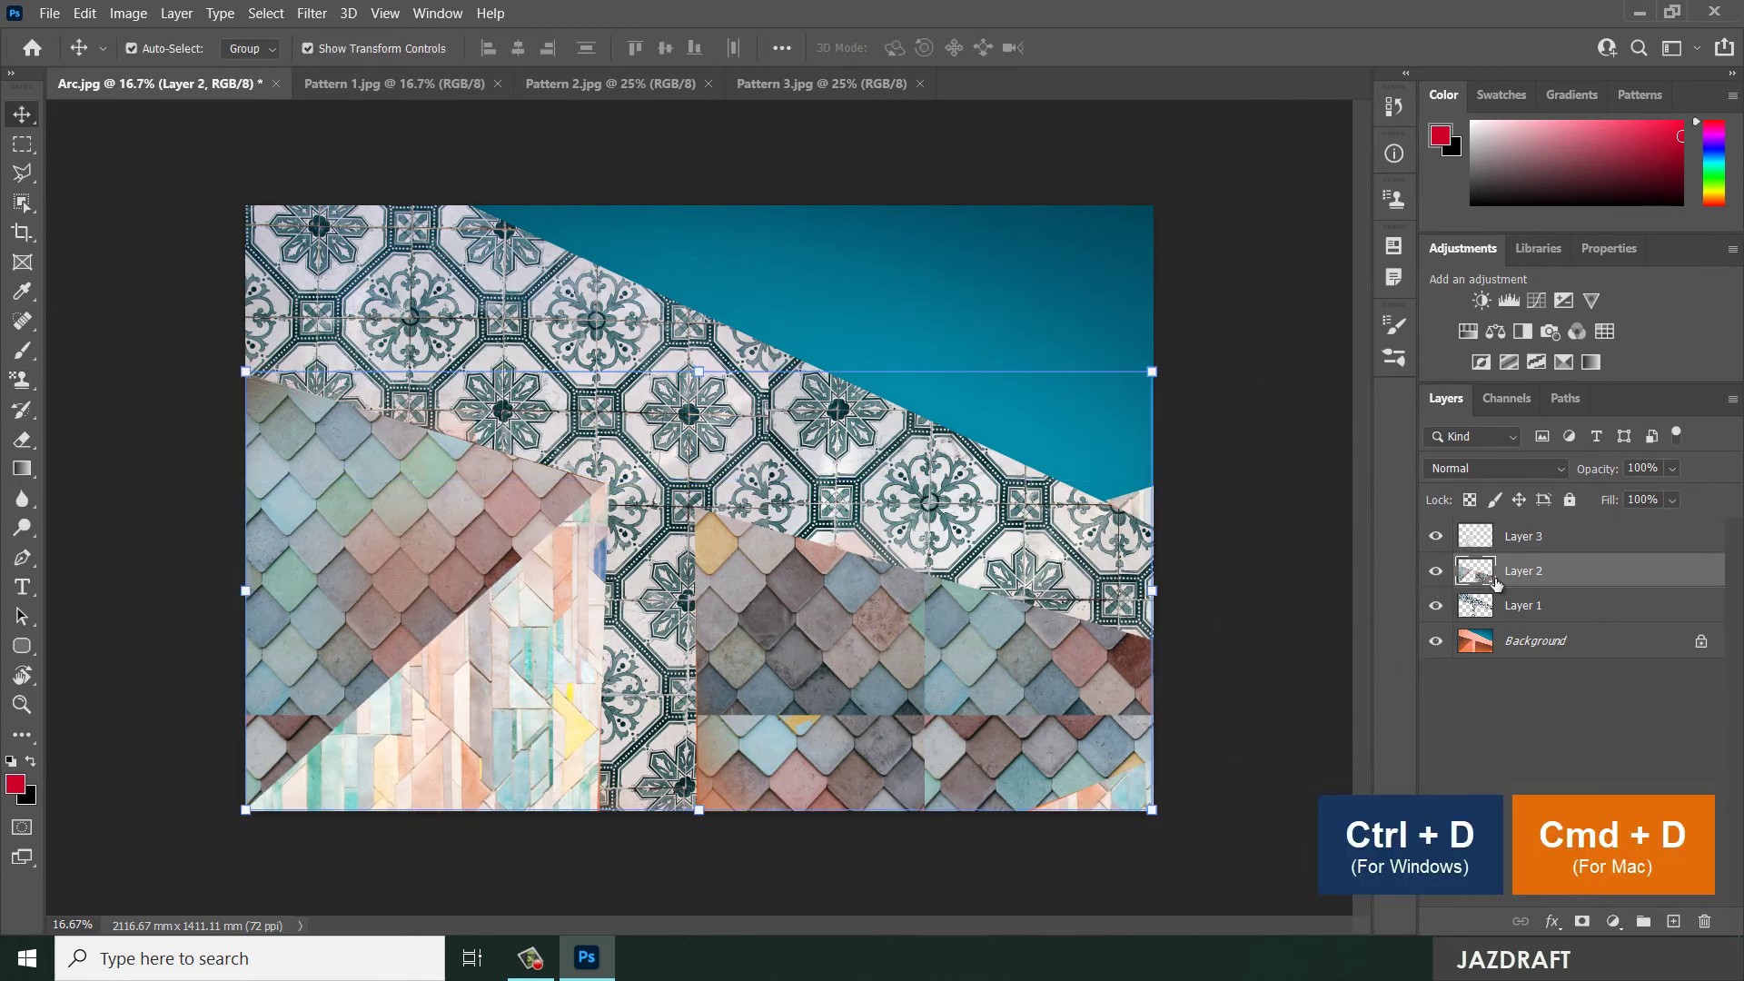
{"action": "left_click", "coordinate": [1494, 469]}
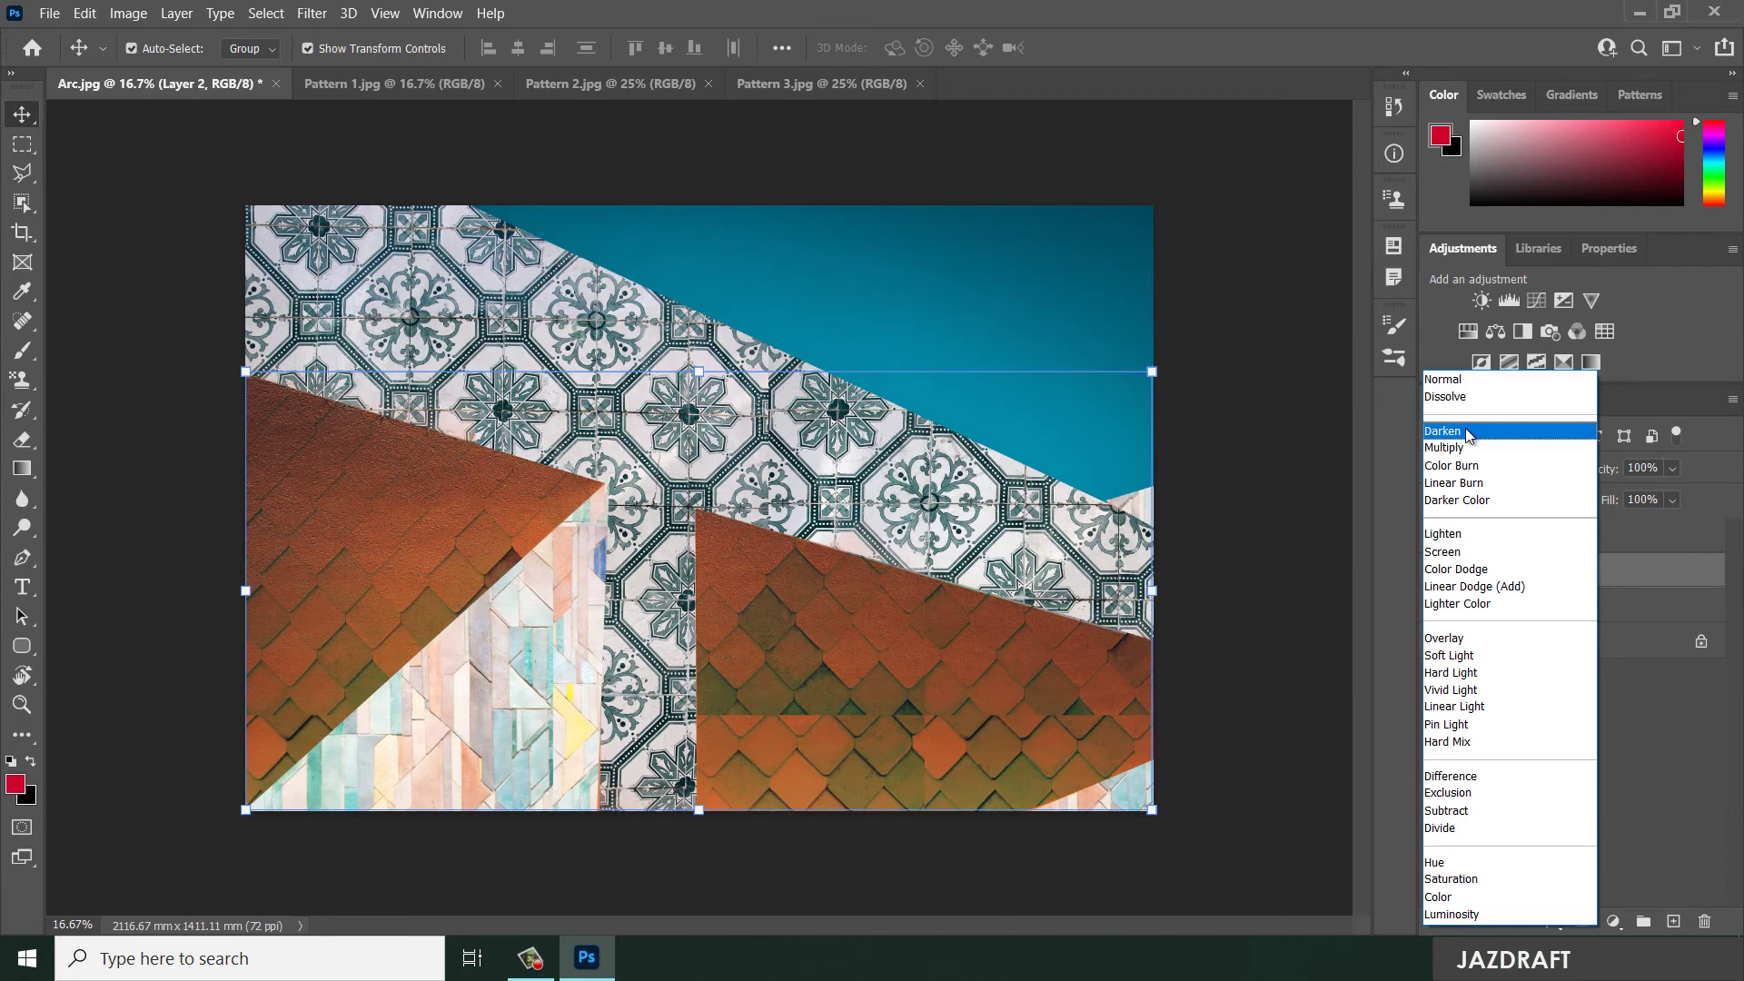
{"action": "left_click", "coordinate": [1473, 674]}
{"action": "left_click", "coordinate": [540, 681]}
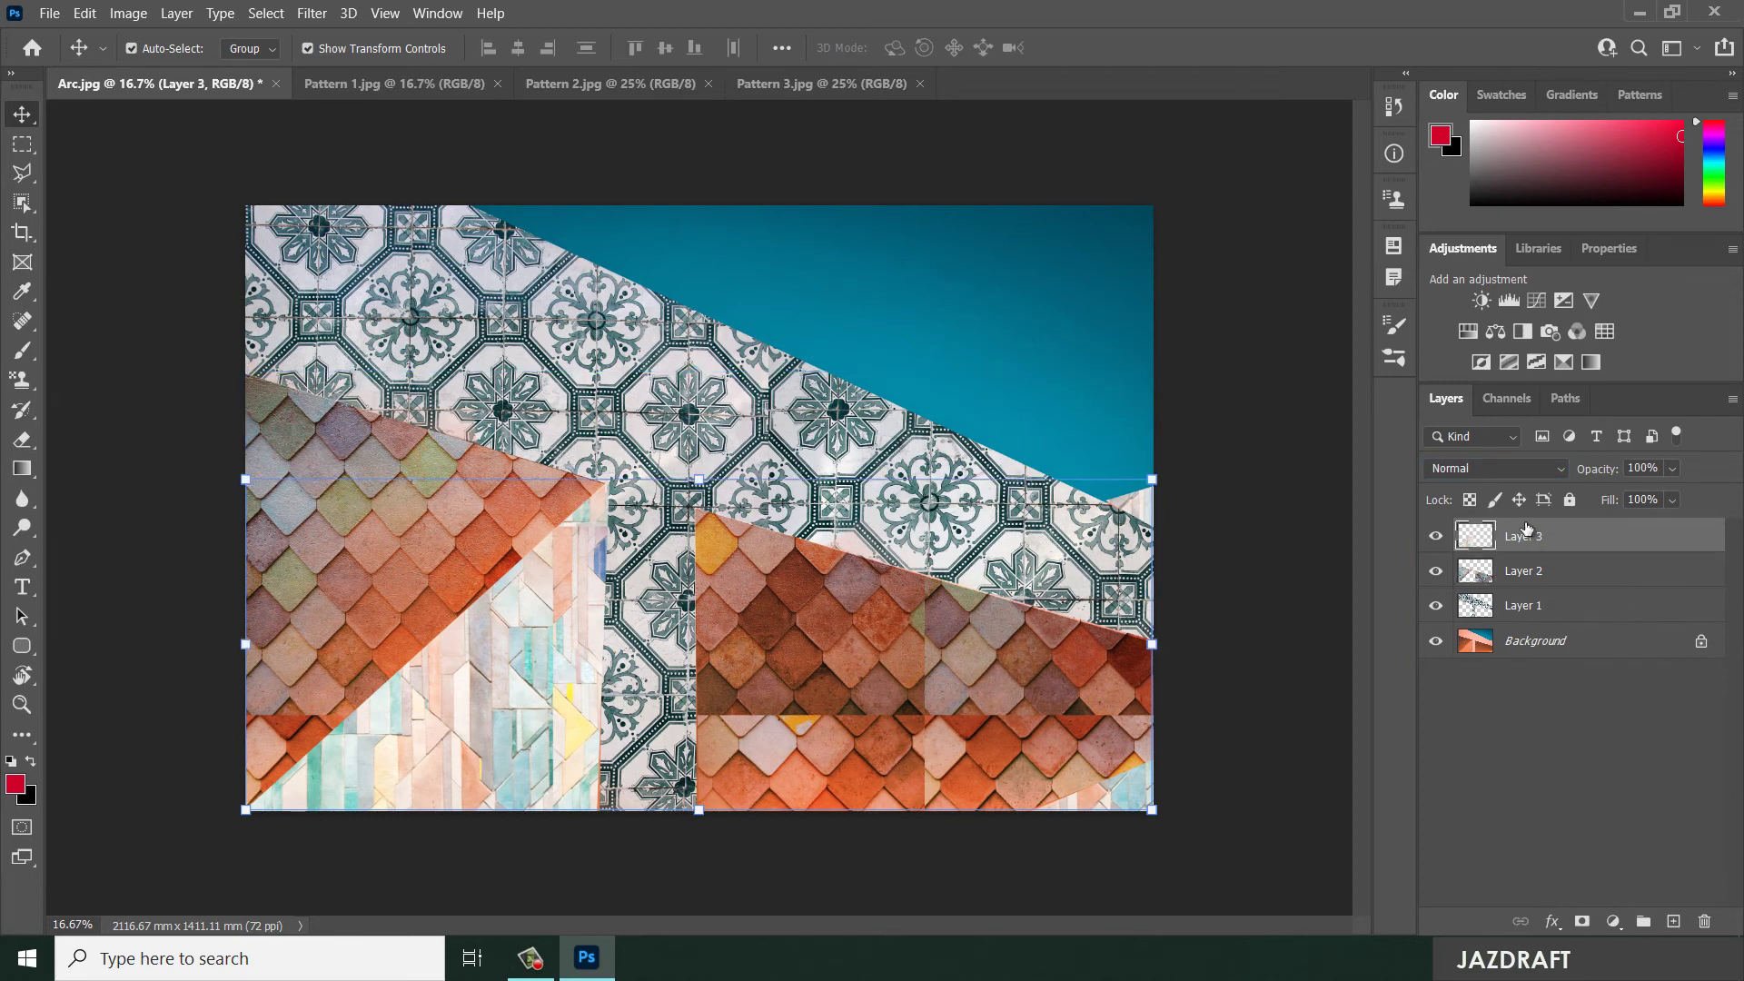
Preview other blend modes on Layer 3 but keep Normal, and deselect the layer with the whole image fitted to the window
{"action": "left_click", "coordinate": [1472, 472]}
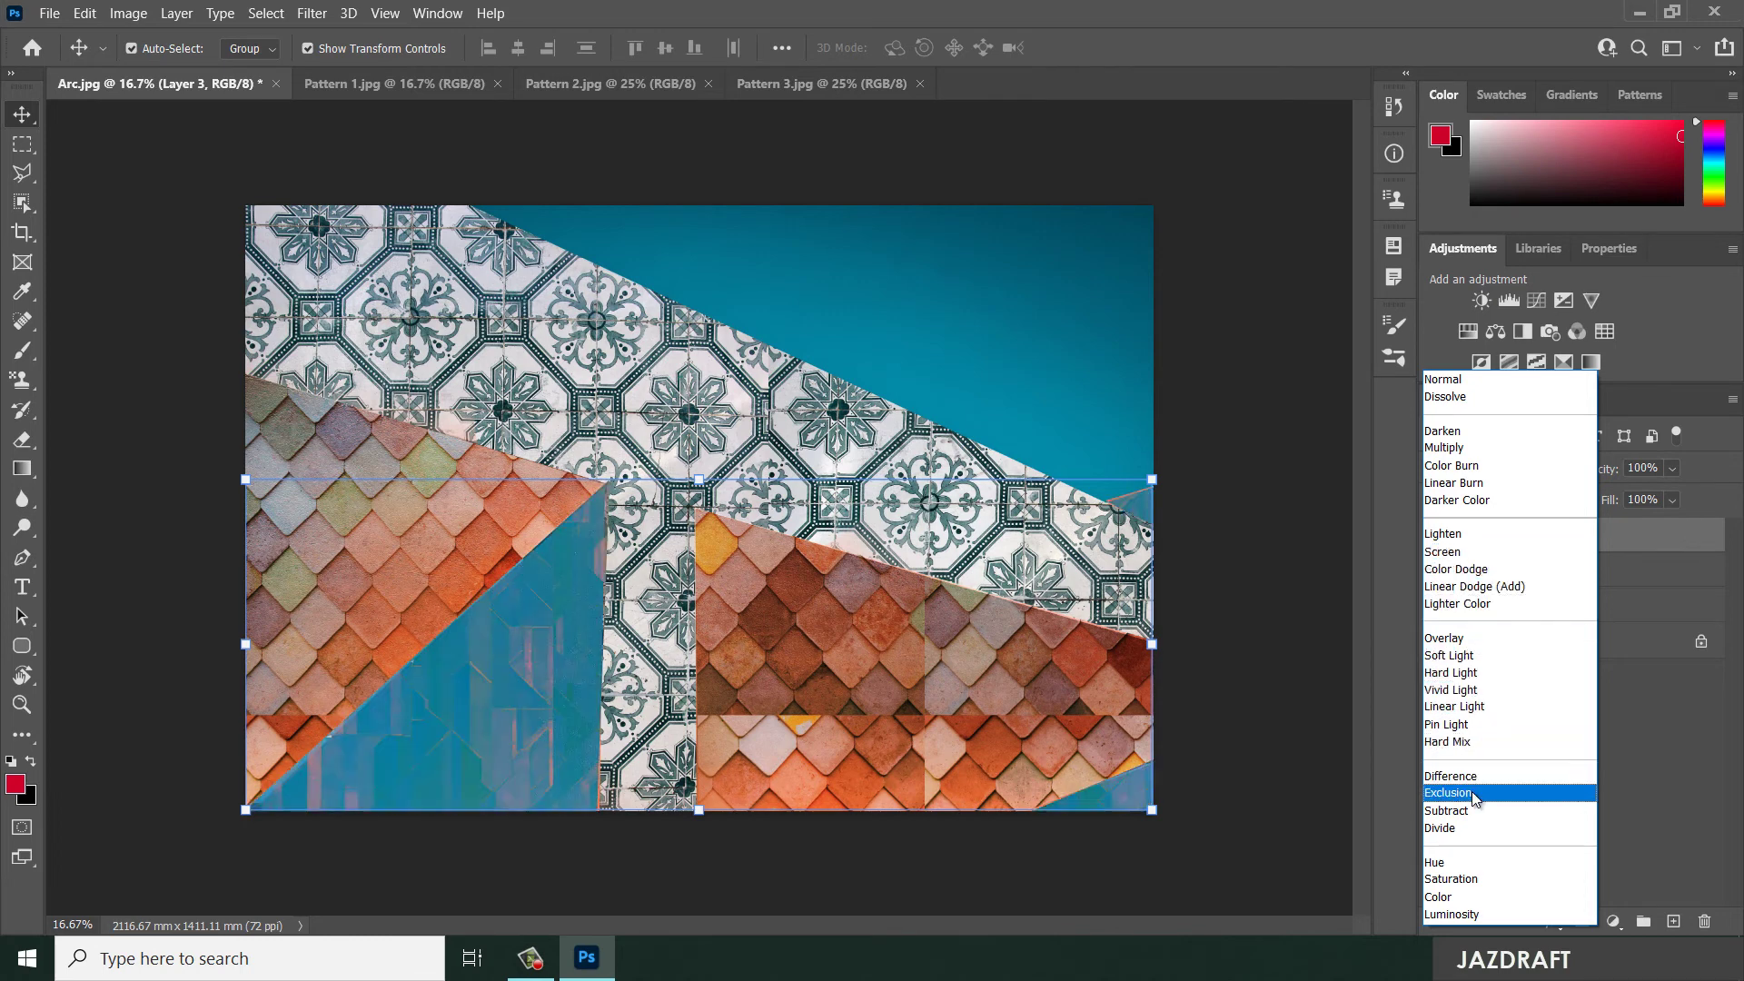
{"action": "left_click", "coordinate": [1454, 380]}
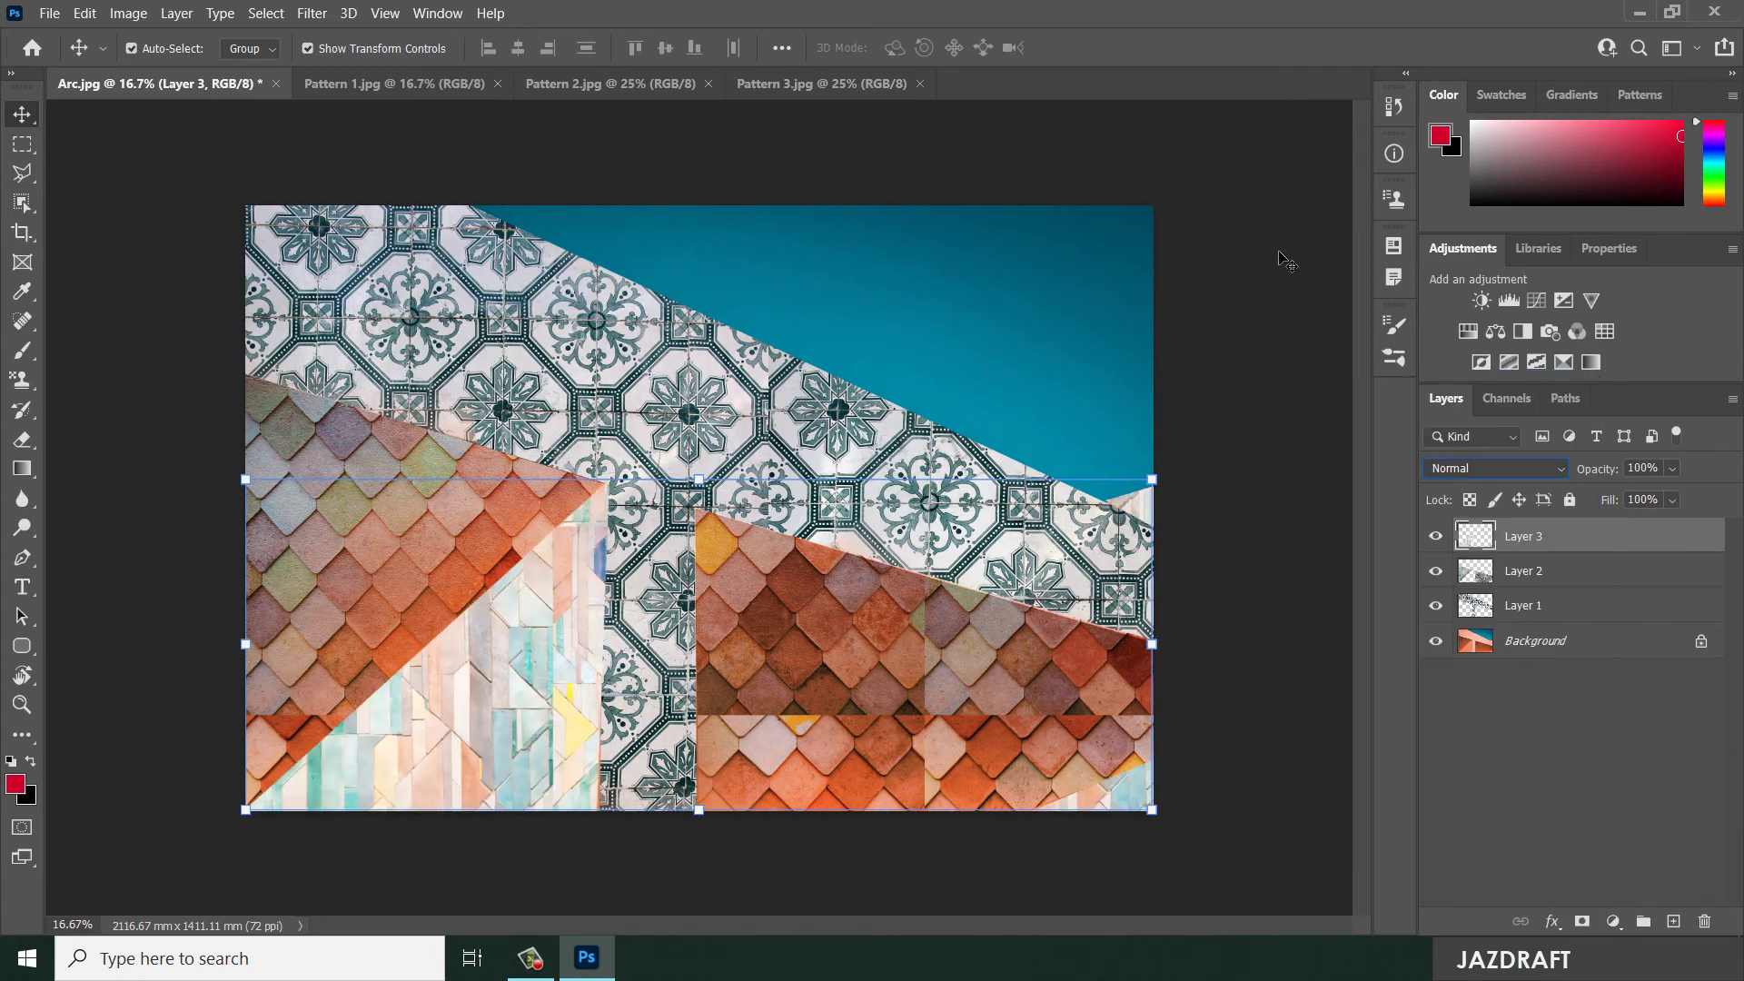
{"action": "left_click", "coordinate": [1288, 368]}
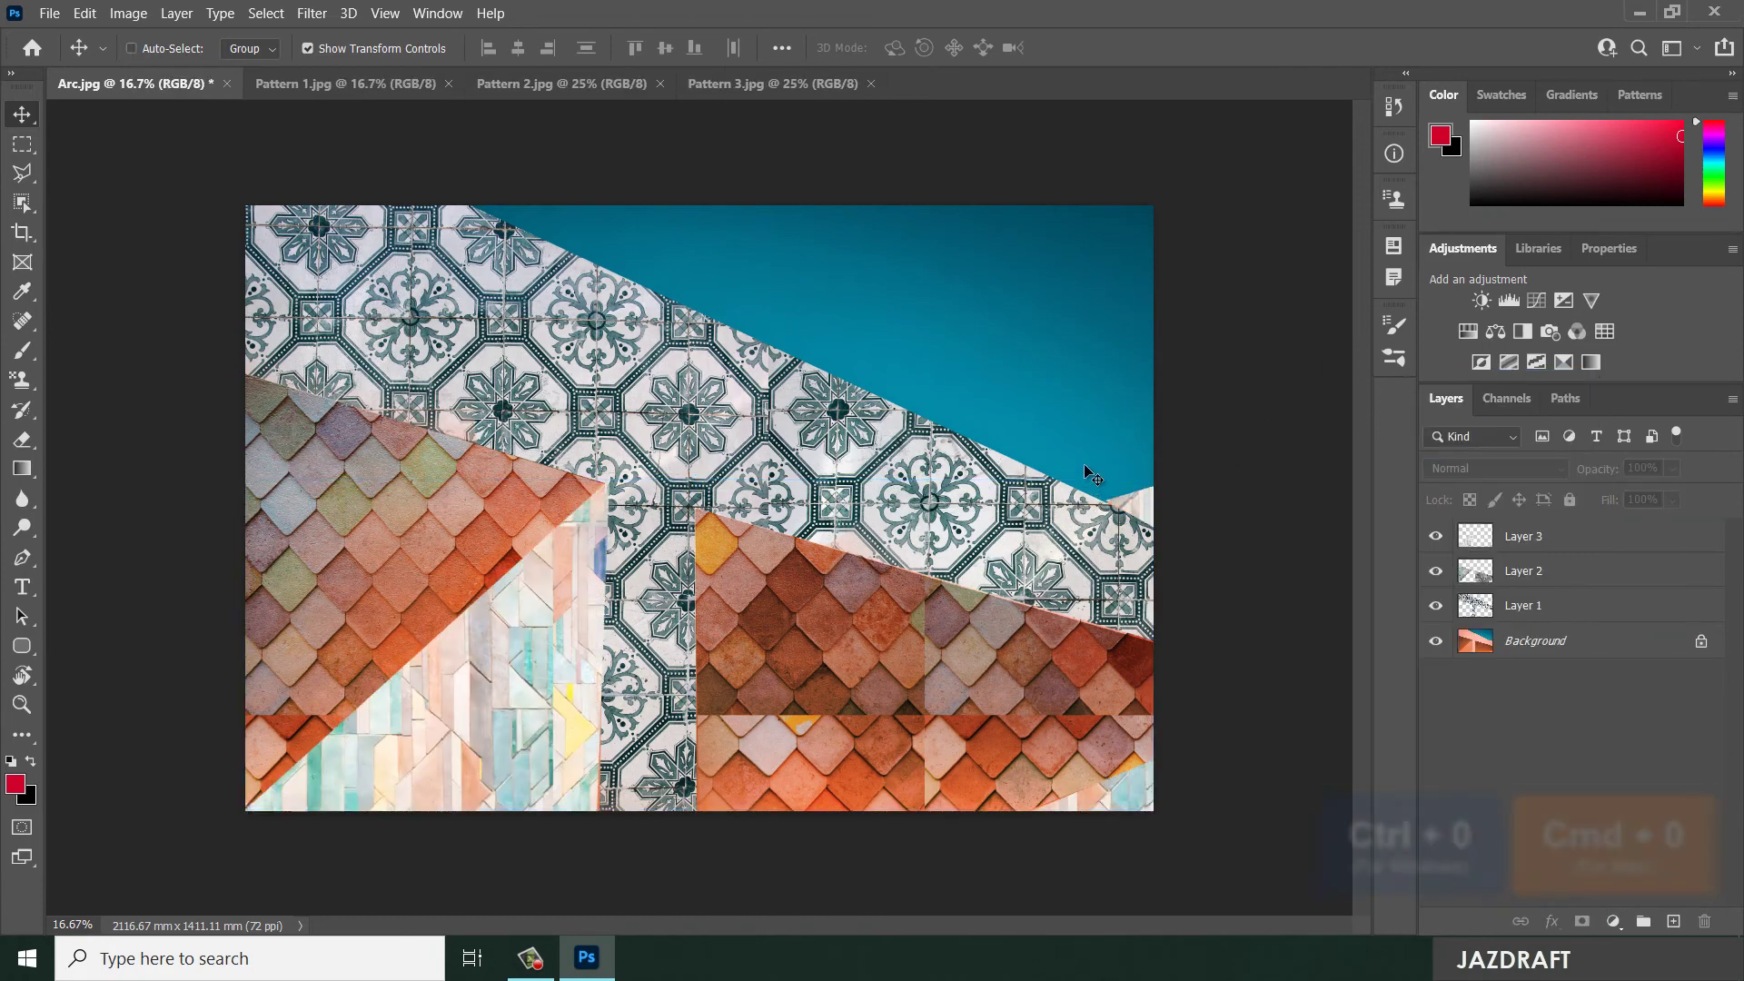
{"action": "key", "text": "ctrl+0"}
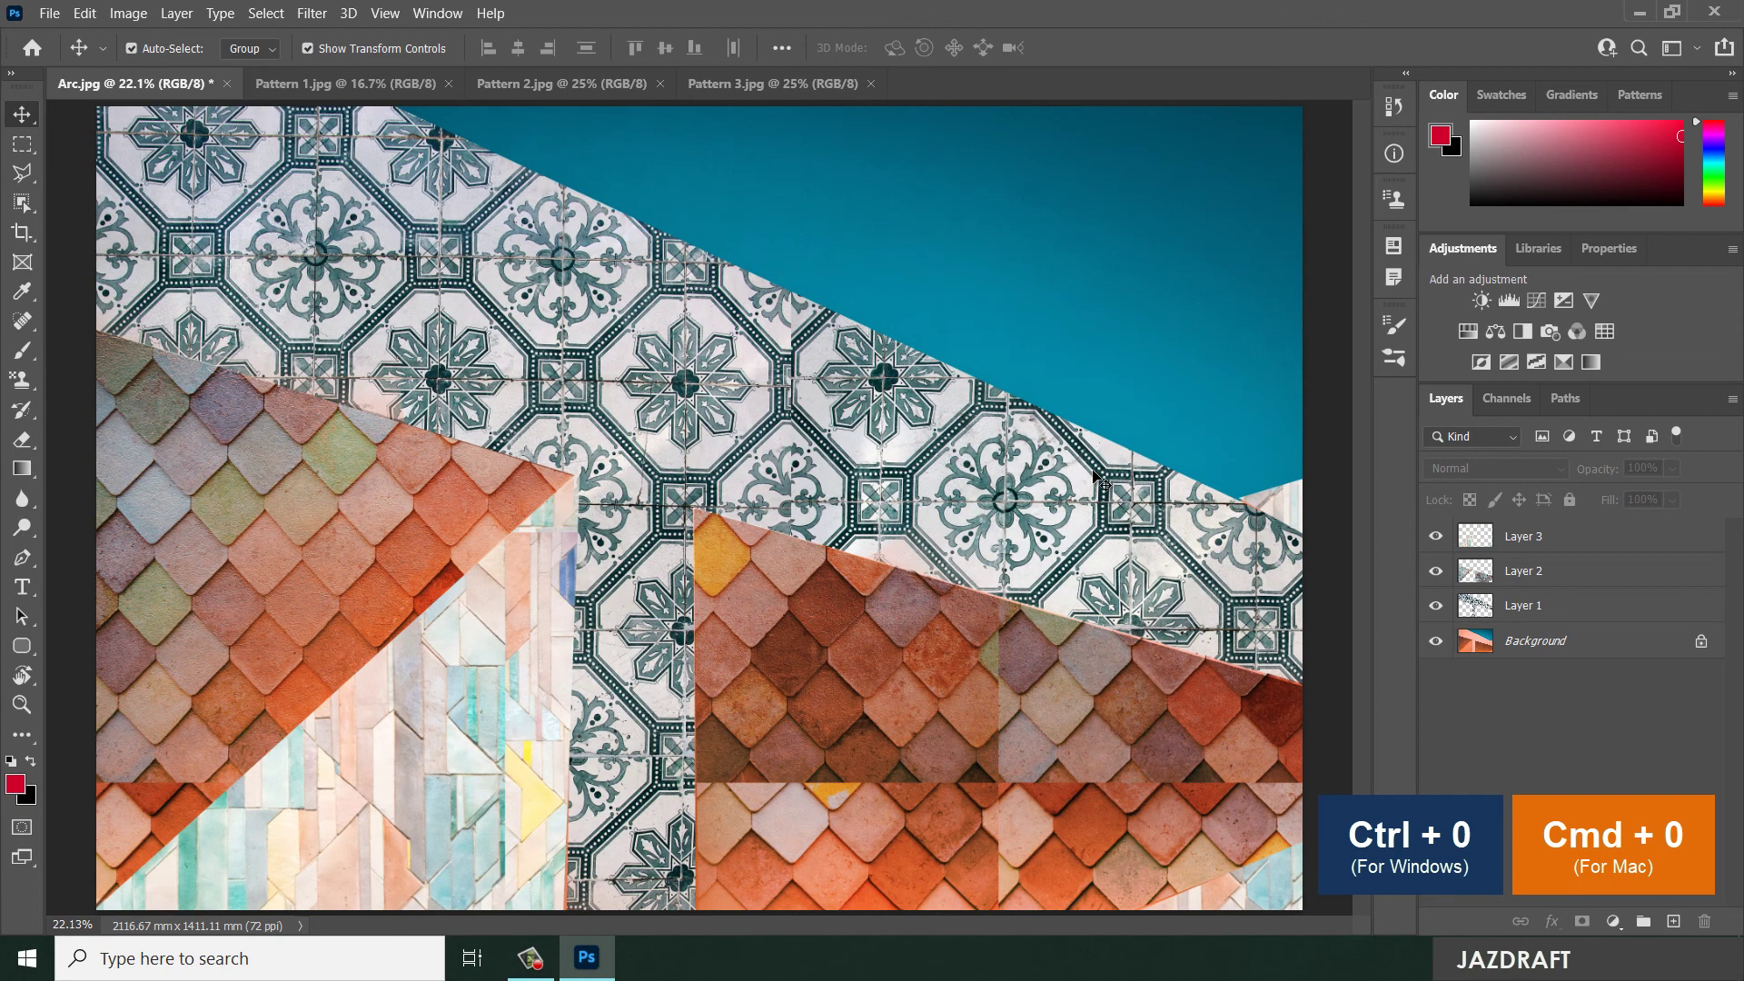
On Layer 1, set the Pattern Stamp tool to Dissolve mode with 74% flow and paint the pastel pattern over the sky and nearby tiles
{"action": "left_click", "coordinate": [732, 410]}
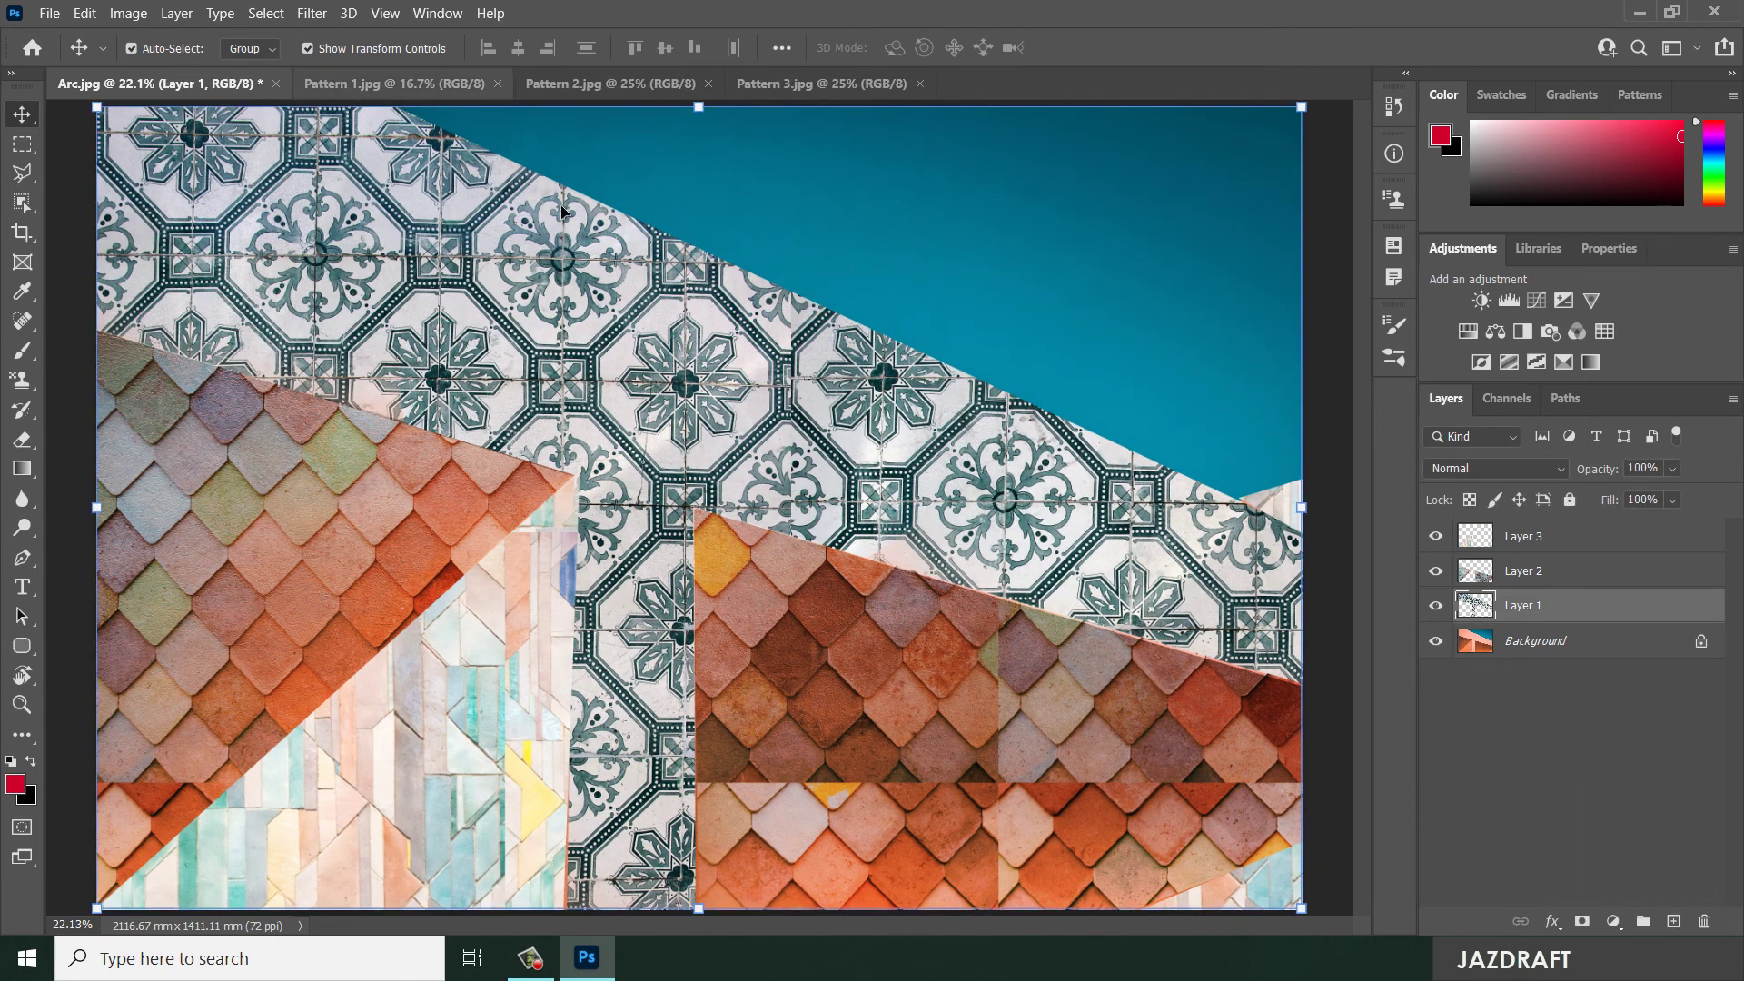
{"action": "left_click", "coordinate": [24, 383]}
{"action": "left_click", "coordinate": [336, 47]}
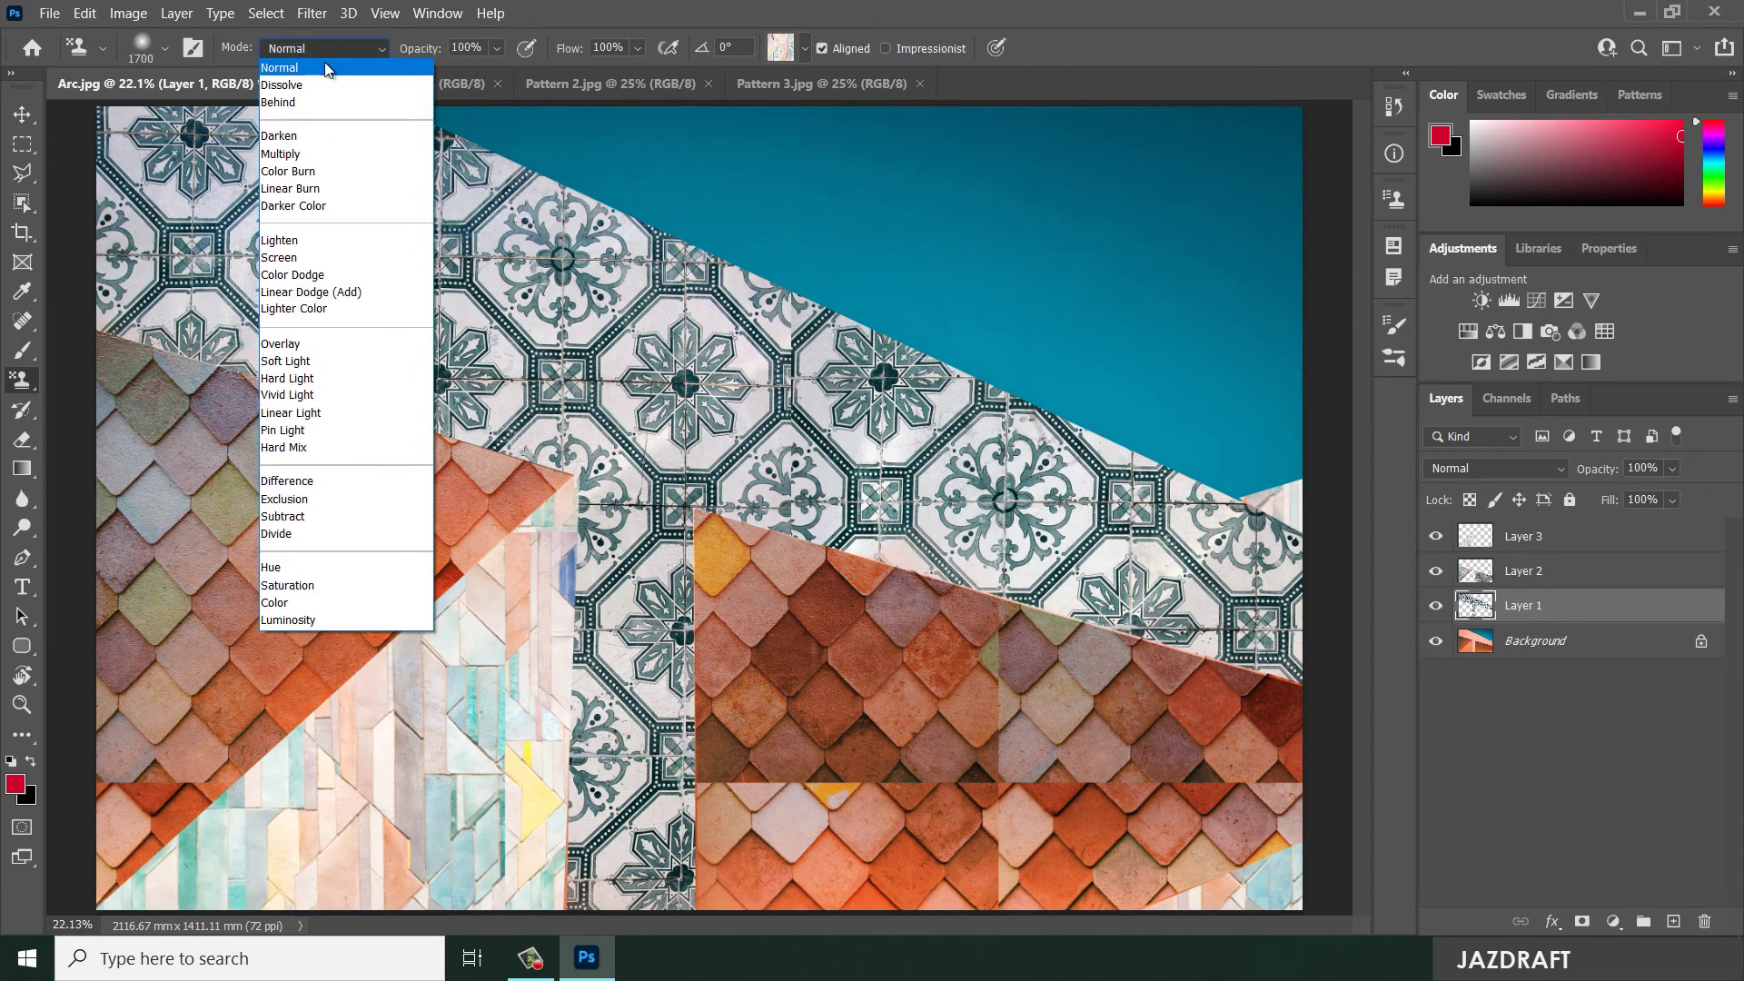
{"action": "left_click", "coordinate": [309, 84]}
{"action": "left_click", "coordinate": [342, 48]}
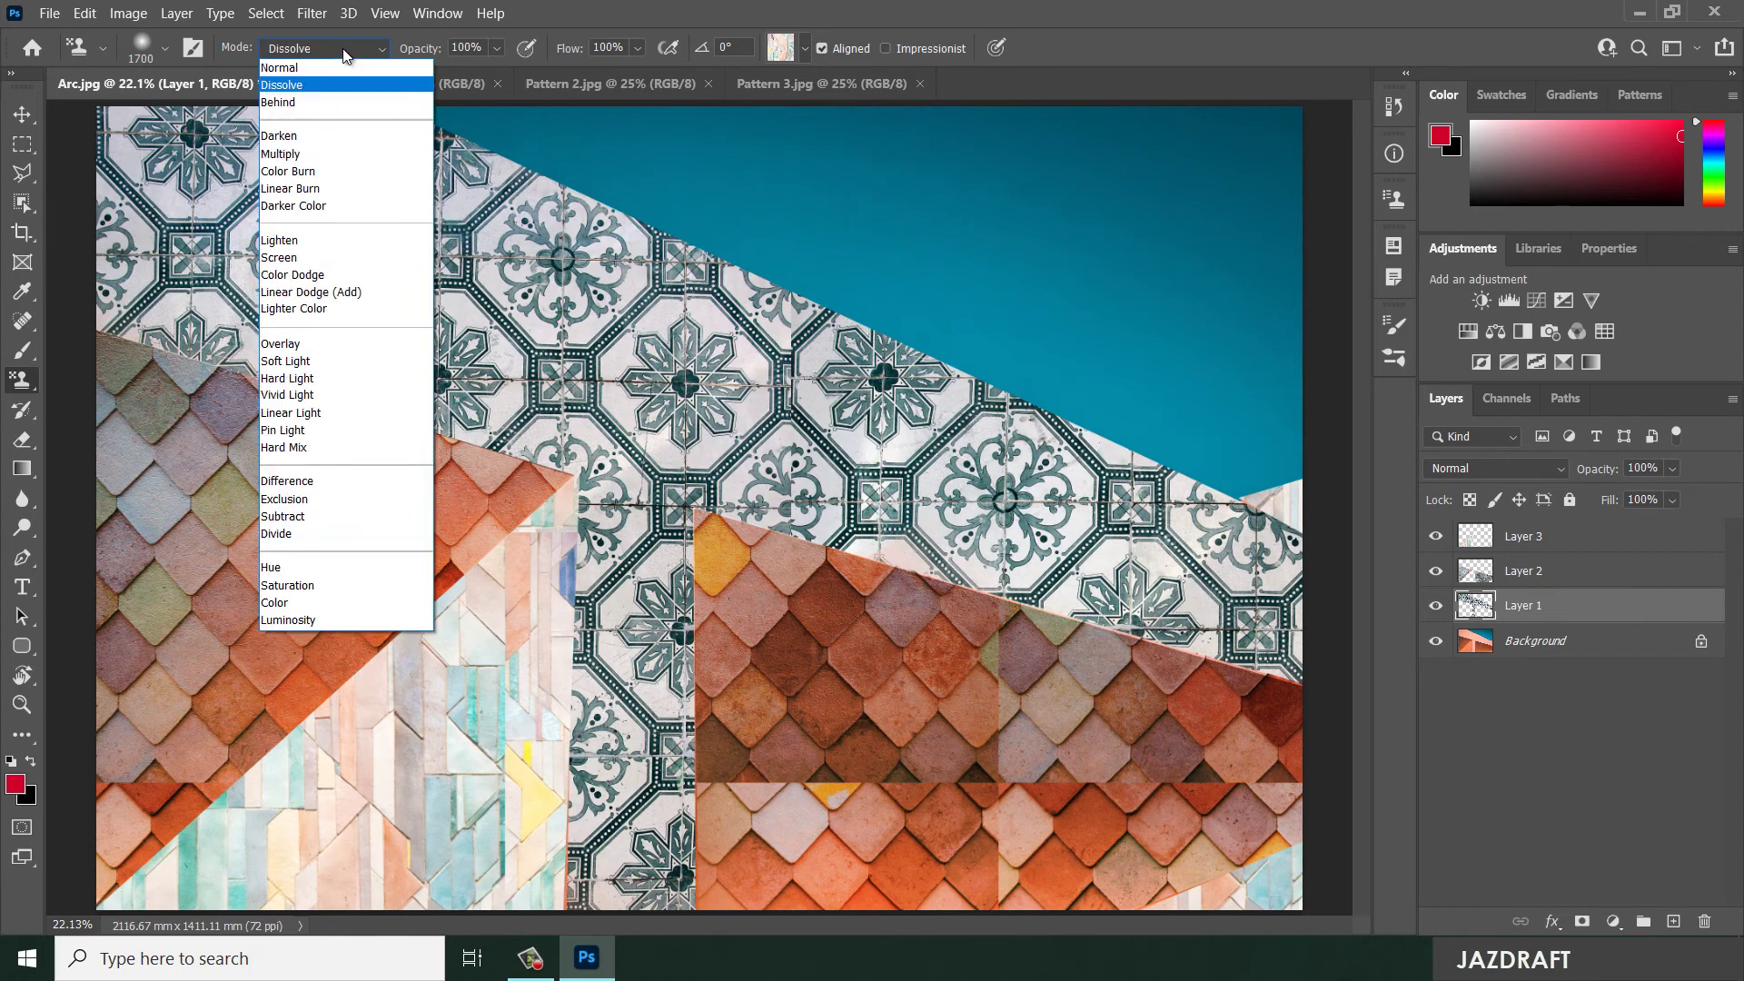
{"action": "left_click", "coordinate": [342, 47]}
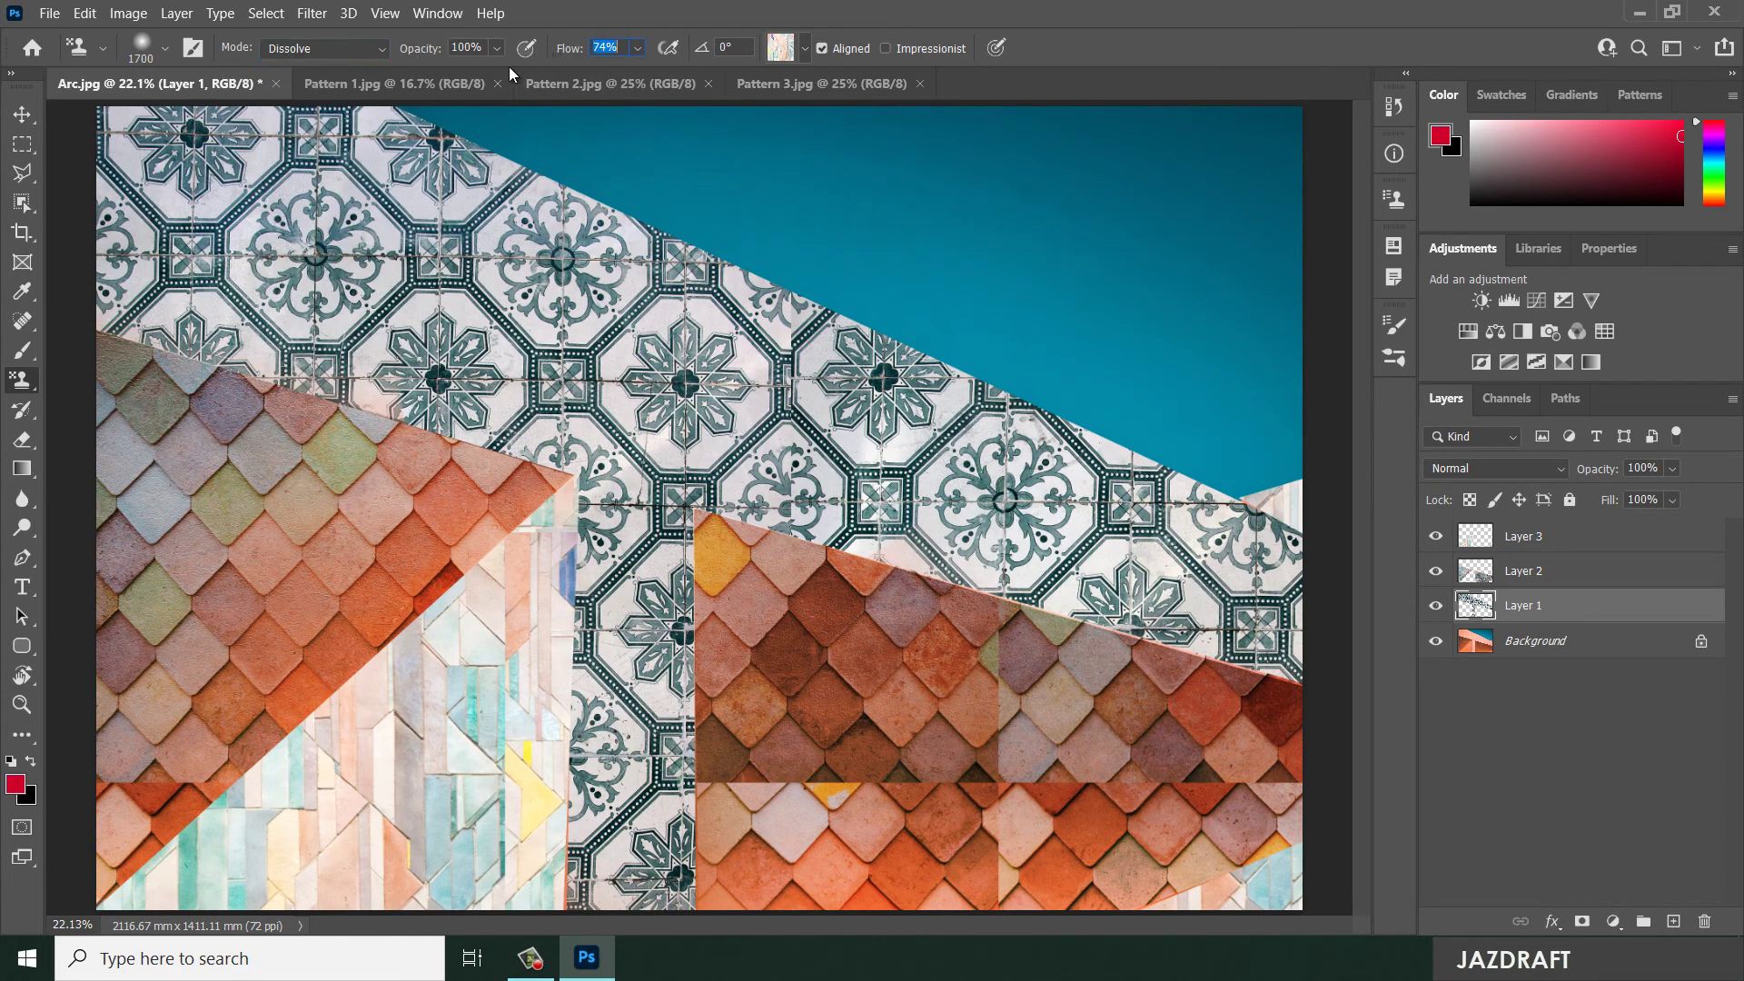
{"action": "mouse_move", "coordinate": [973, 291]}
{"action": "left_mouse_down"}
{"action": "mouse_move", "coordinate": [1038, 342]}
{"action": "mouse_move", "coordinate": [1021, 319]}
{"action": "mouse_move", "coordinate": [1054, 402]}
{"action": "mouse_move", "coordinate": [781, 285]}
{"action": "mouse_move", "coordinate": [719, 337]}
{"action": "mouse_move", "coordinate": [622, 279]}
{"action": "mouse_move", "coordinate": [927, 357]}
{"action": "mouse_move", "coordinate": [867, 305]}
{"action": "left_mouse_up"}
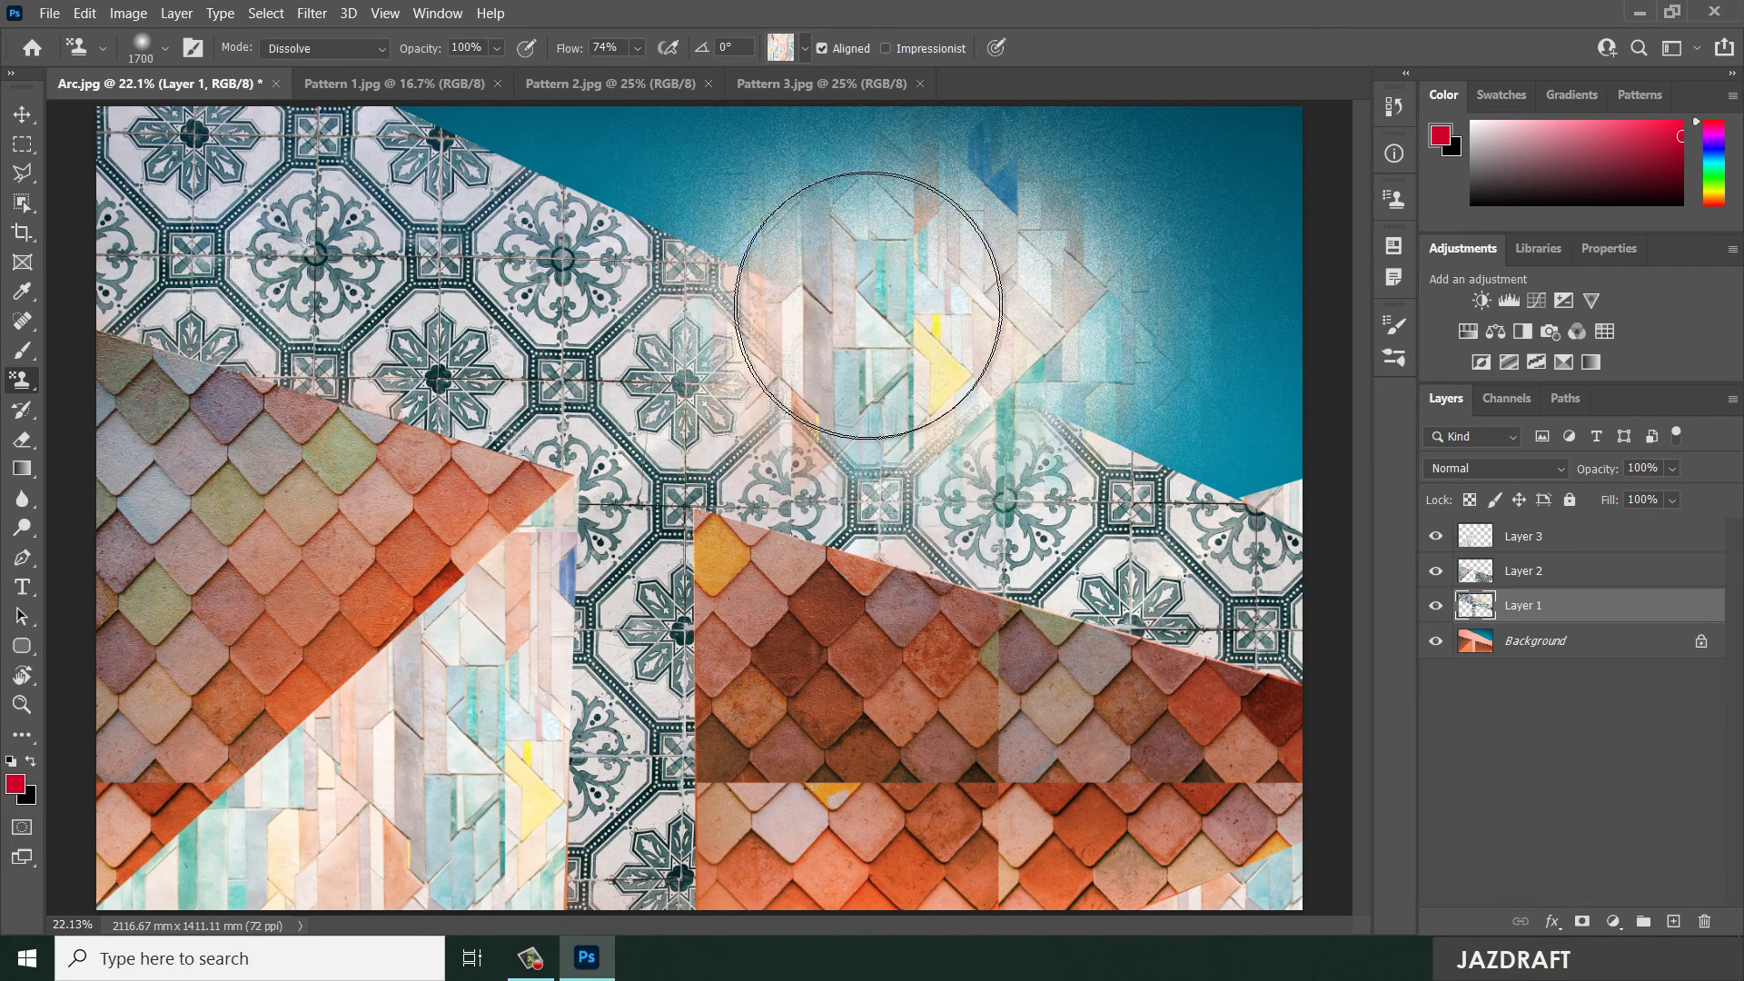
Set the Pattern Stamp tool's flow to 91% and paint the pastel pattern more widely across Layer 1's tiles and the sky
{"action": "left_click", "coordinate": [607, 47]}
{"action": "type", "text": "100"}
{"action": "key", "text": "Return"}
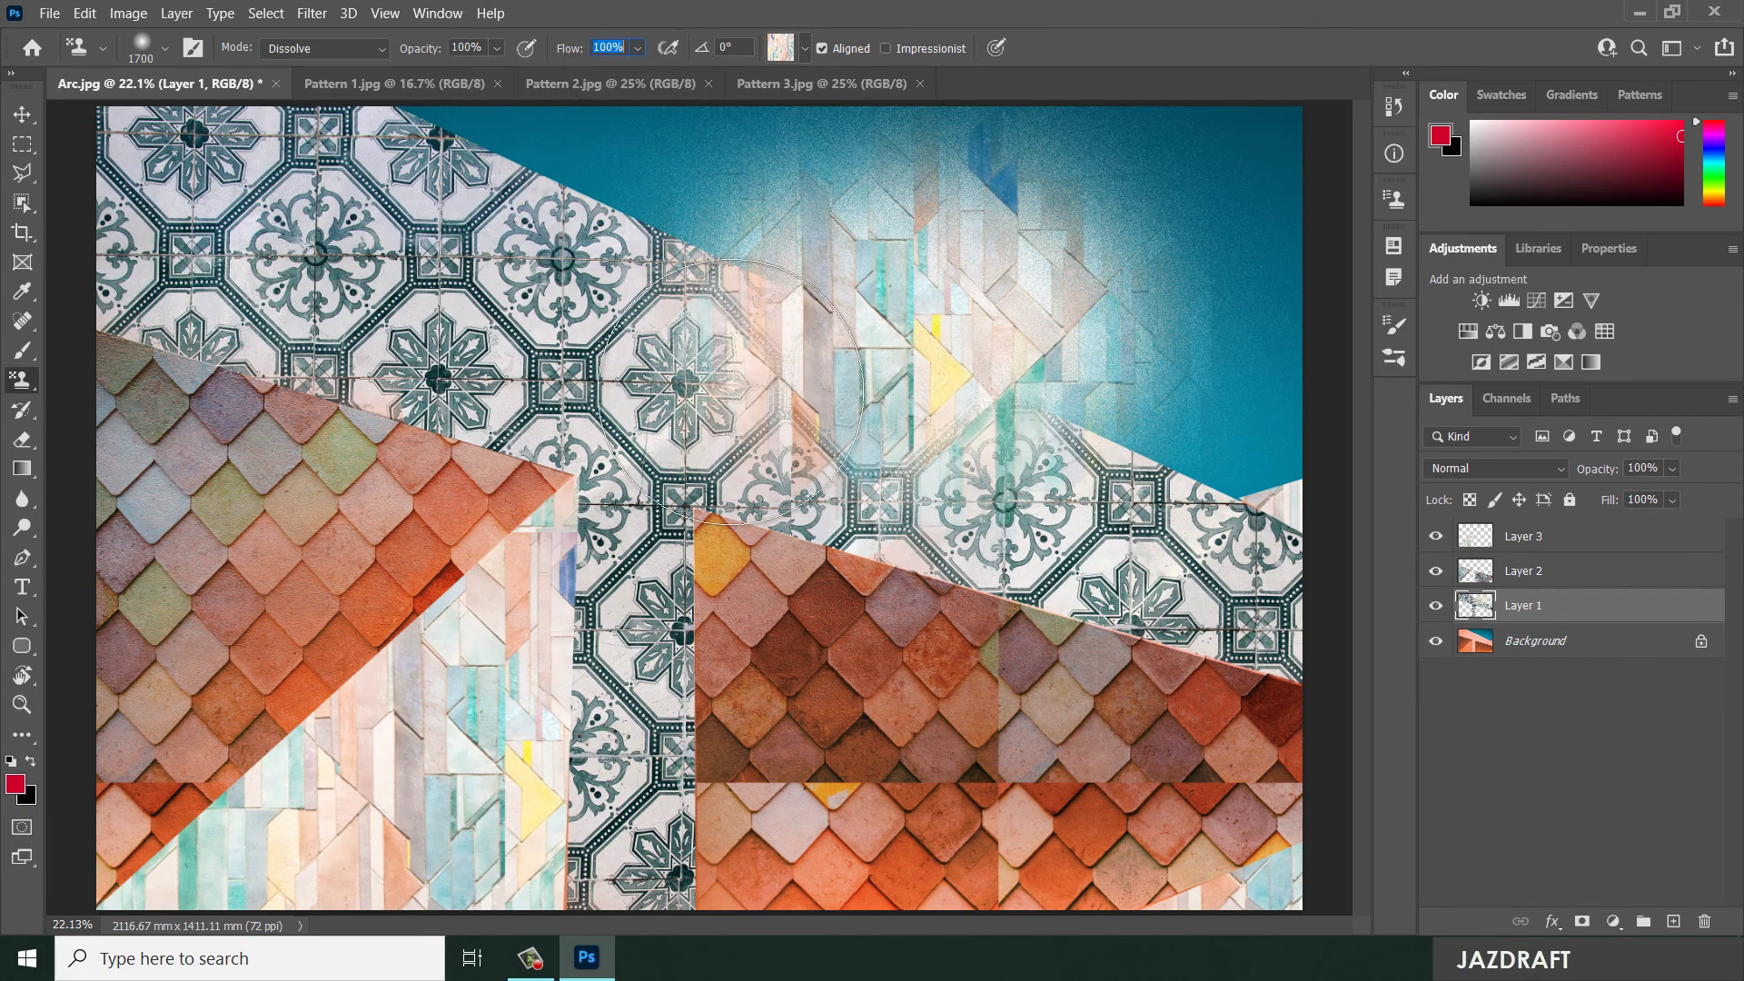
{"action": "type", "text": "91"}
{"action": "mouse_move", "coordinate": [731, 393]}
{"action": "left_mouse_down"}
{"action": "mouse_move", "coordinate": [520, 386]}
{"action": "mouse_move", "coordinate": [569, 362]}
{"action": "mouse_move", "coordinate": [625, 229]}
{"action": "mouse_move", "coordinate": [796, 289]}
{"action": "mouse_move", "coordinate": [1021, 279]}
{"action": "mouse_move", "coordinate": [1050, 382]}
{"action": "mouse_move", "coordinate": [830, 413]}
{"action": "mouse_move", "coordinate": [897, 419]}
{"action": "mouse_move", "coordinate": [1040, 323]}
{"action": "mouse_move", "coordinate": [964, 349]}
{"action": "left_mouse_up"}
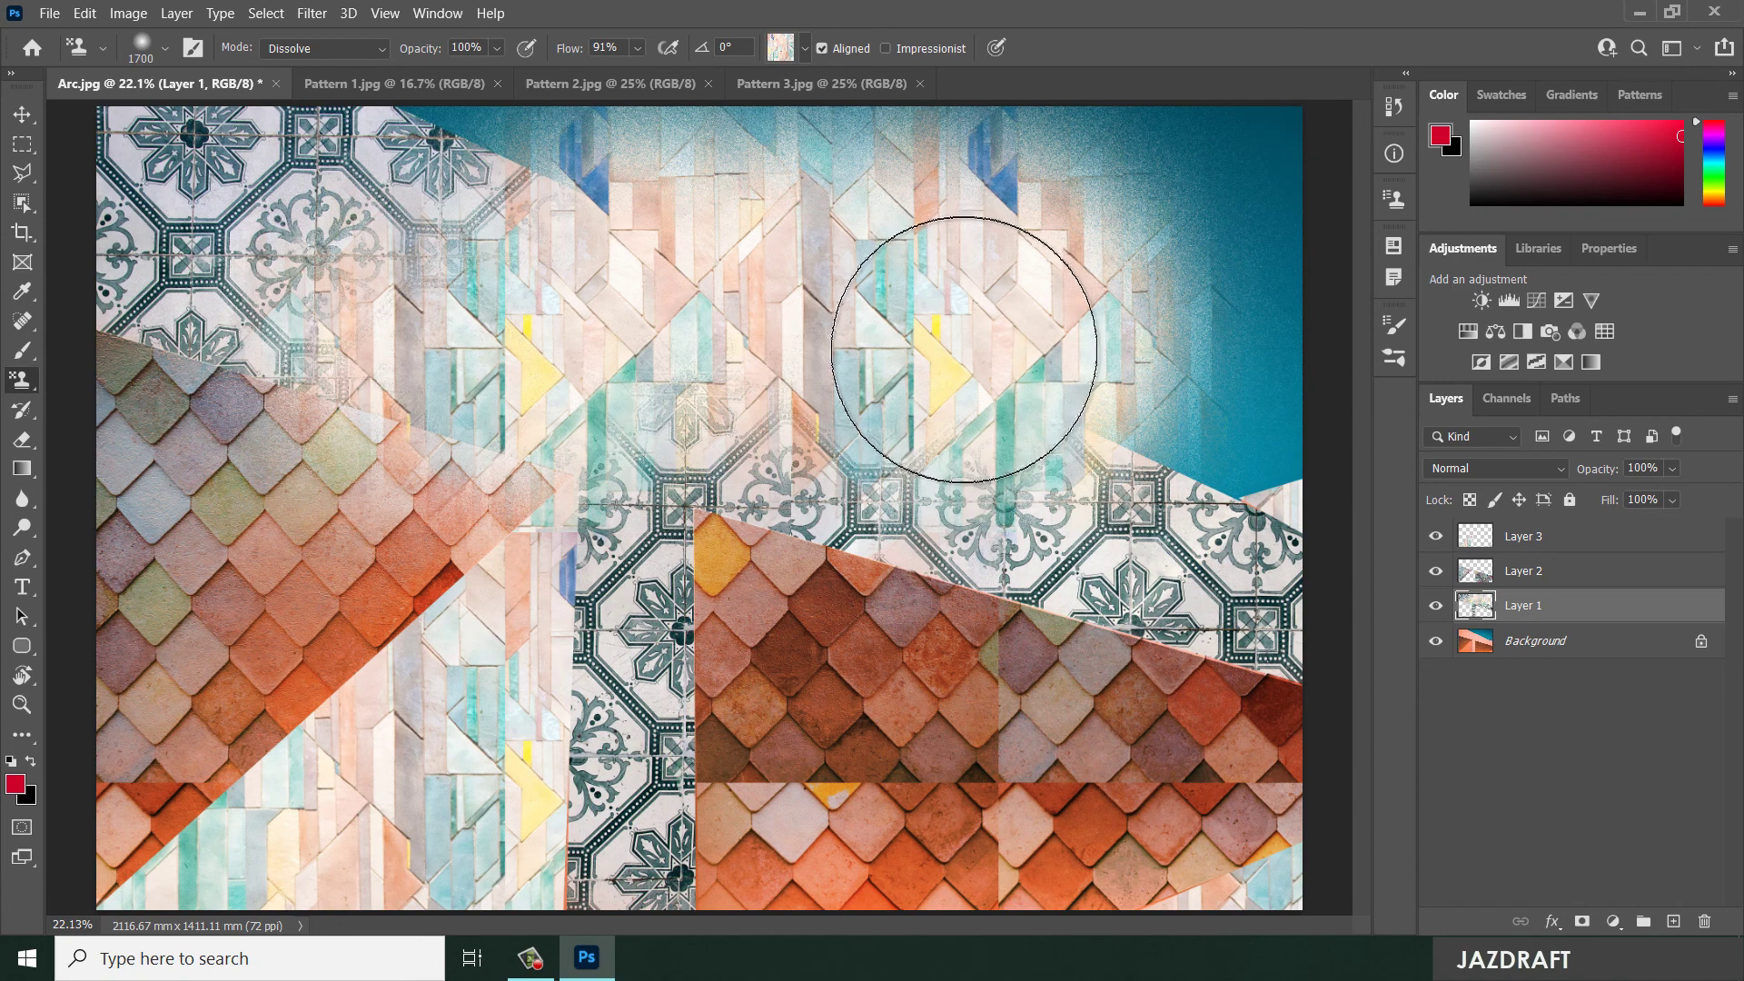
Undo all the pastel pattern test strokes painted on Layer 1
{"action": "key", "text": "ctrl+z"}
{"action": "key", "text": "ctrl+z"}
{"action": "key", "text": "ctrl+z"}
{"action": "key", "text": "ctrl+z"}
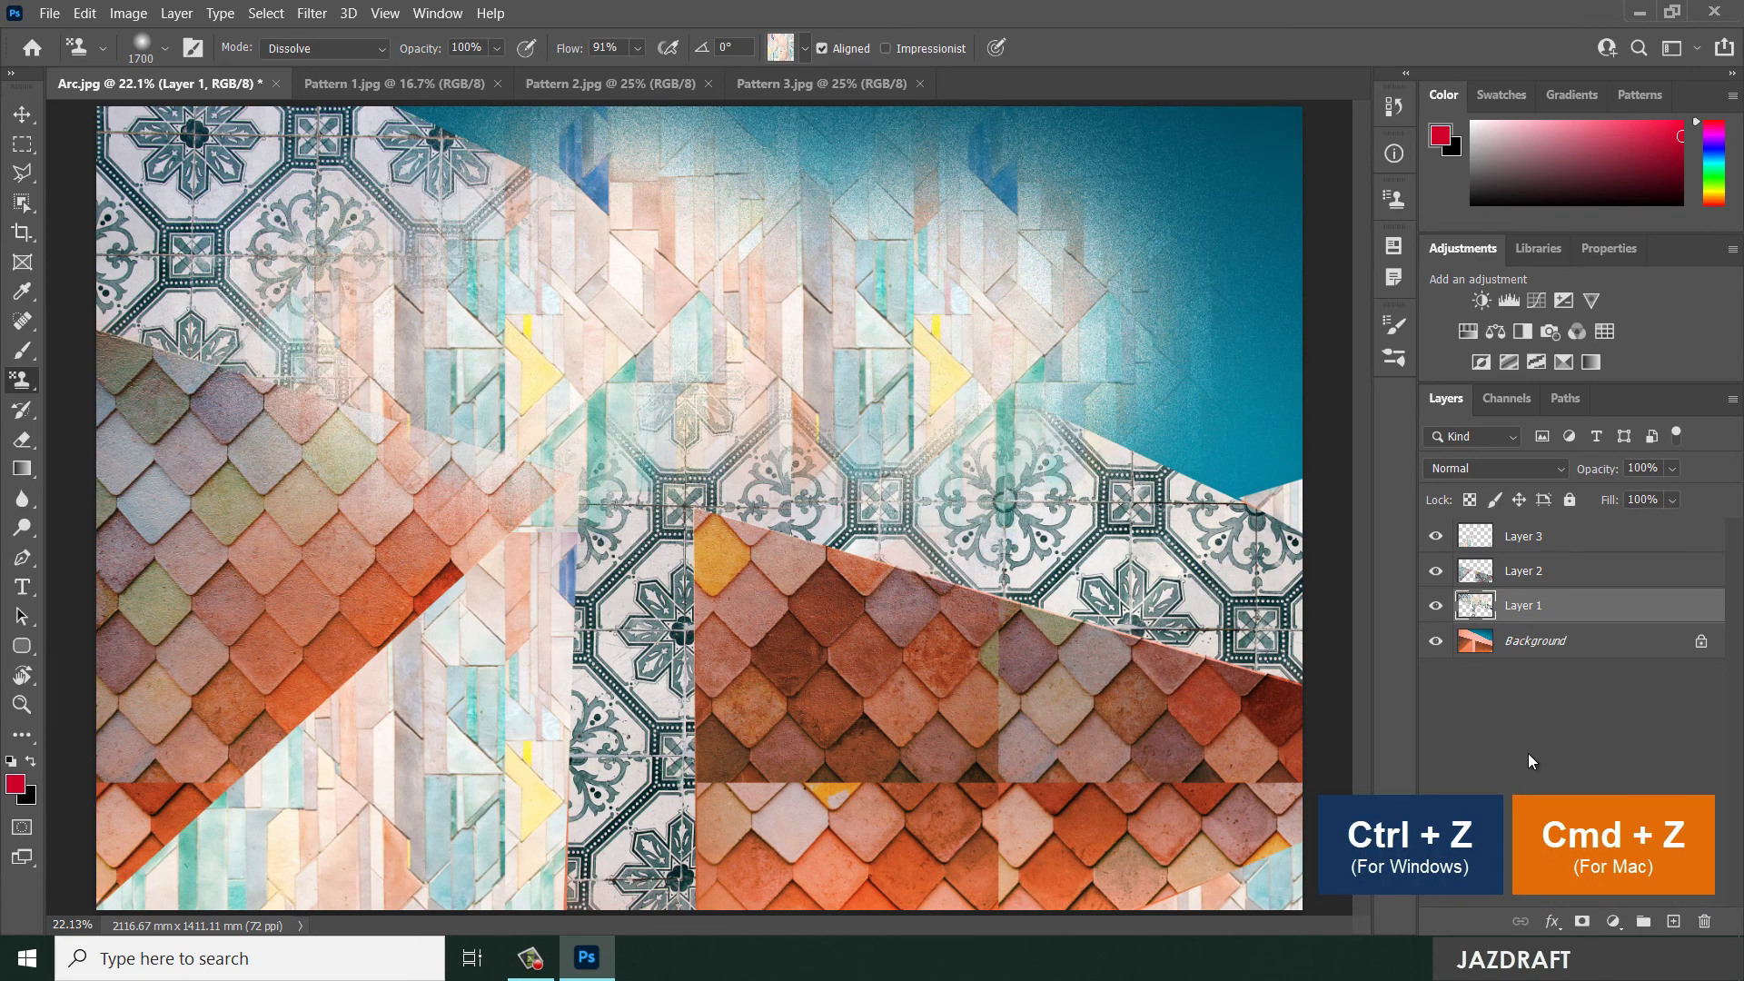
Add a new layer above Layer 3 and paint the pastel pattern across the upper image with the Impressionist option enabled
{"action": "left_click", "coordinate": [1595, 540]}
{"action": "left_click", "coordinate": [1674, 922]}
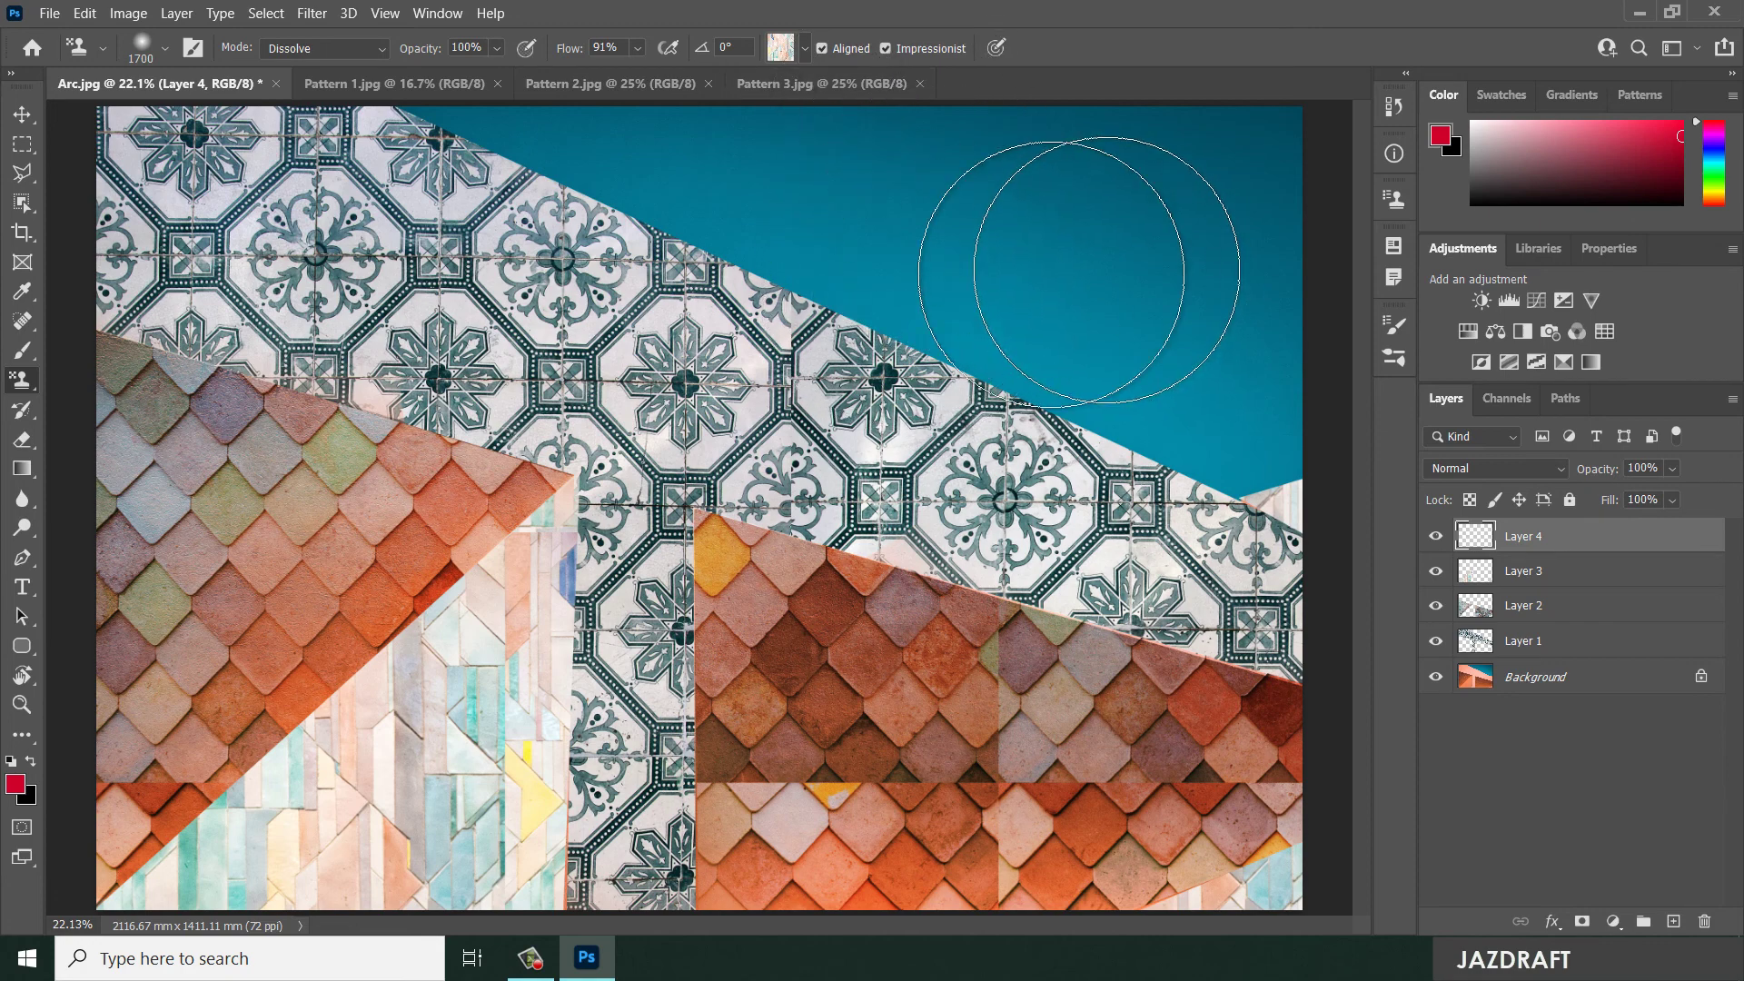
{"action": "left_click", "coordinate": [1090, 236]}
{"action": "mouse_move", "coordinate": [791, 291]}
{"action": "left_mouse_down"}
{"action": "mouse_move", "coordinate": [691, 336]}
{"action": "mouse_move", "coordinate": [1099, 509]}
{"action": "mouse_move", "coordinate": [863, 508]}
{"action": "mouse_move", "coordinate": [445, 298]}
{"action": "mouse_move", "coordinate": [509, 177]}
{"action": "mouse_move", "coordinate": [643, 265]}
{"action": "left_mouse_up"}
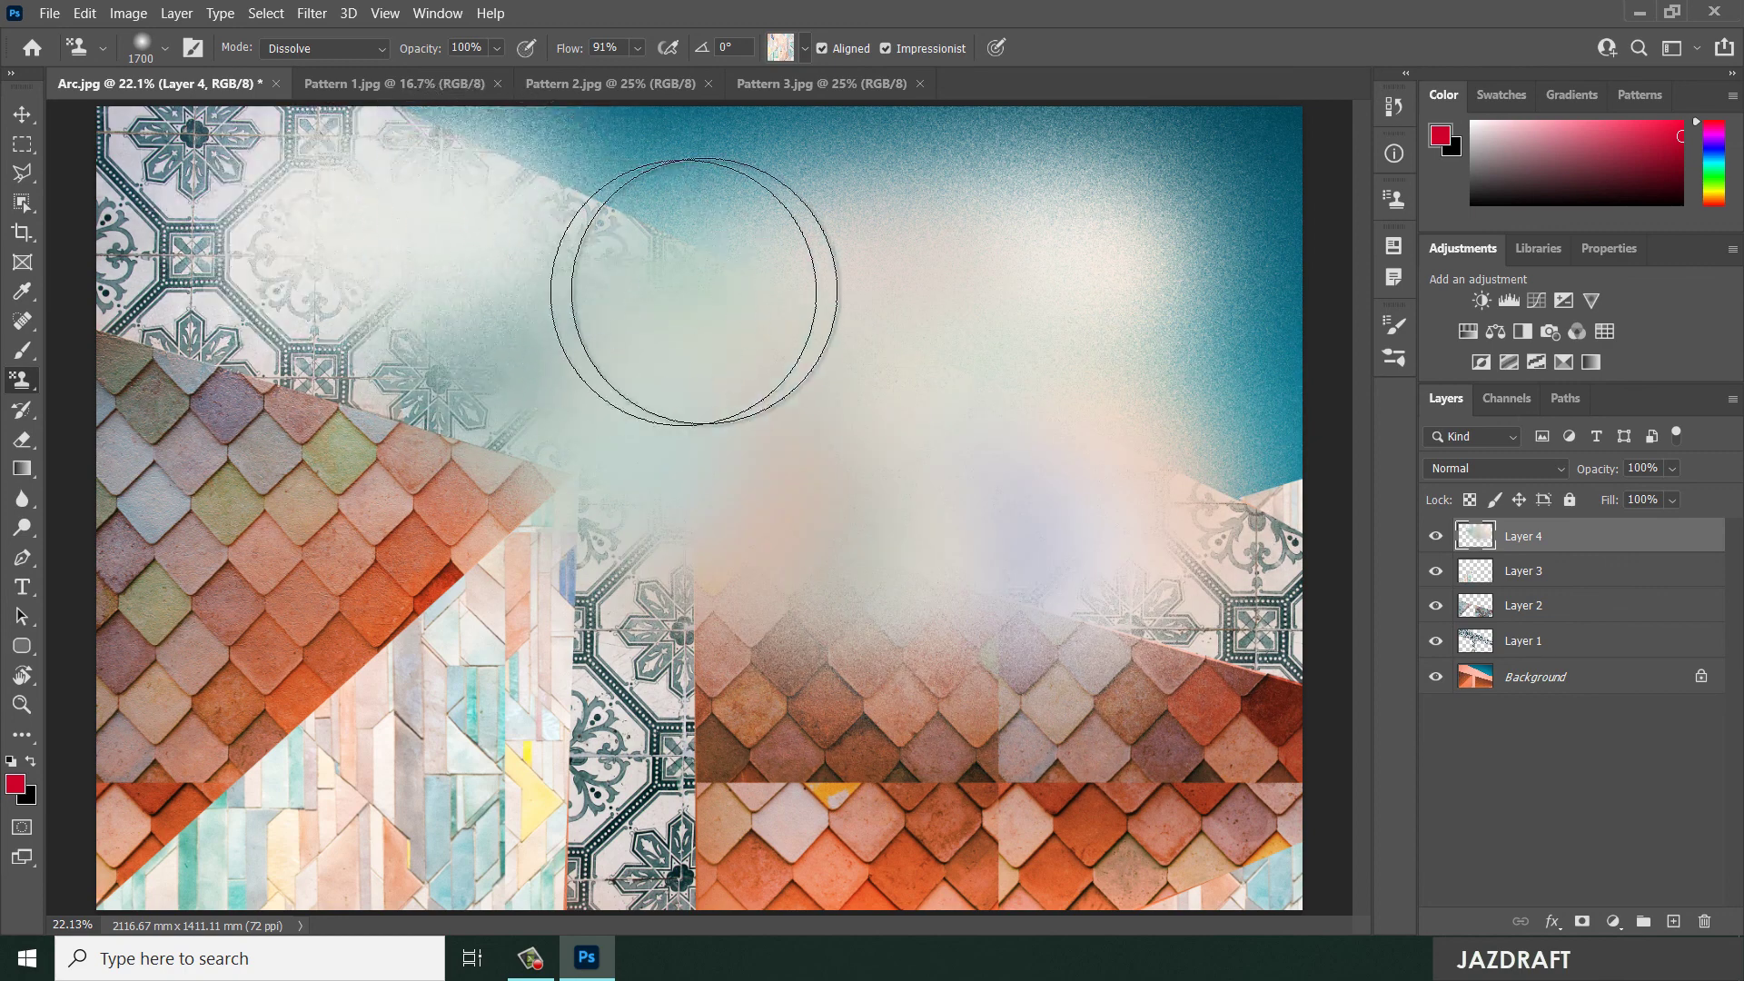
Choose the teal-and-white tile pattern, paint it over Layer 4 with the Impressionist effect, and hide that layer
{"action": "left_click", "coordinate": [805, 48]}
{"action": "left_click", "coordinate": [1016, 51]}
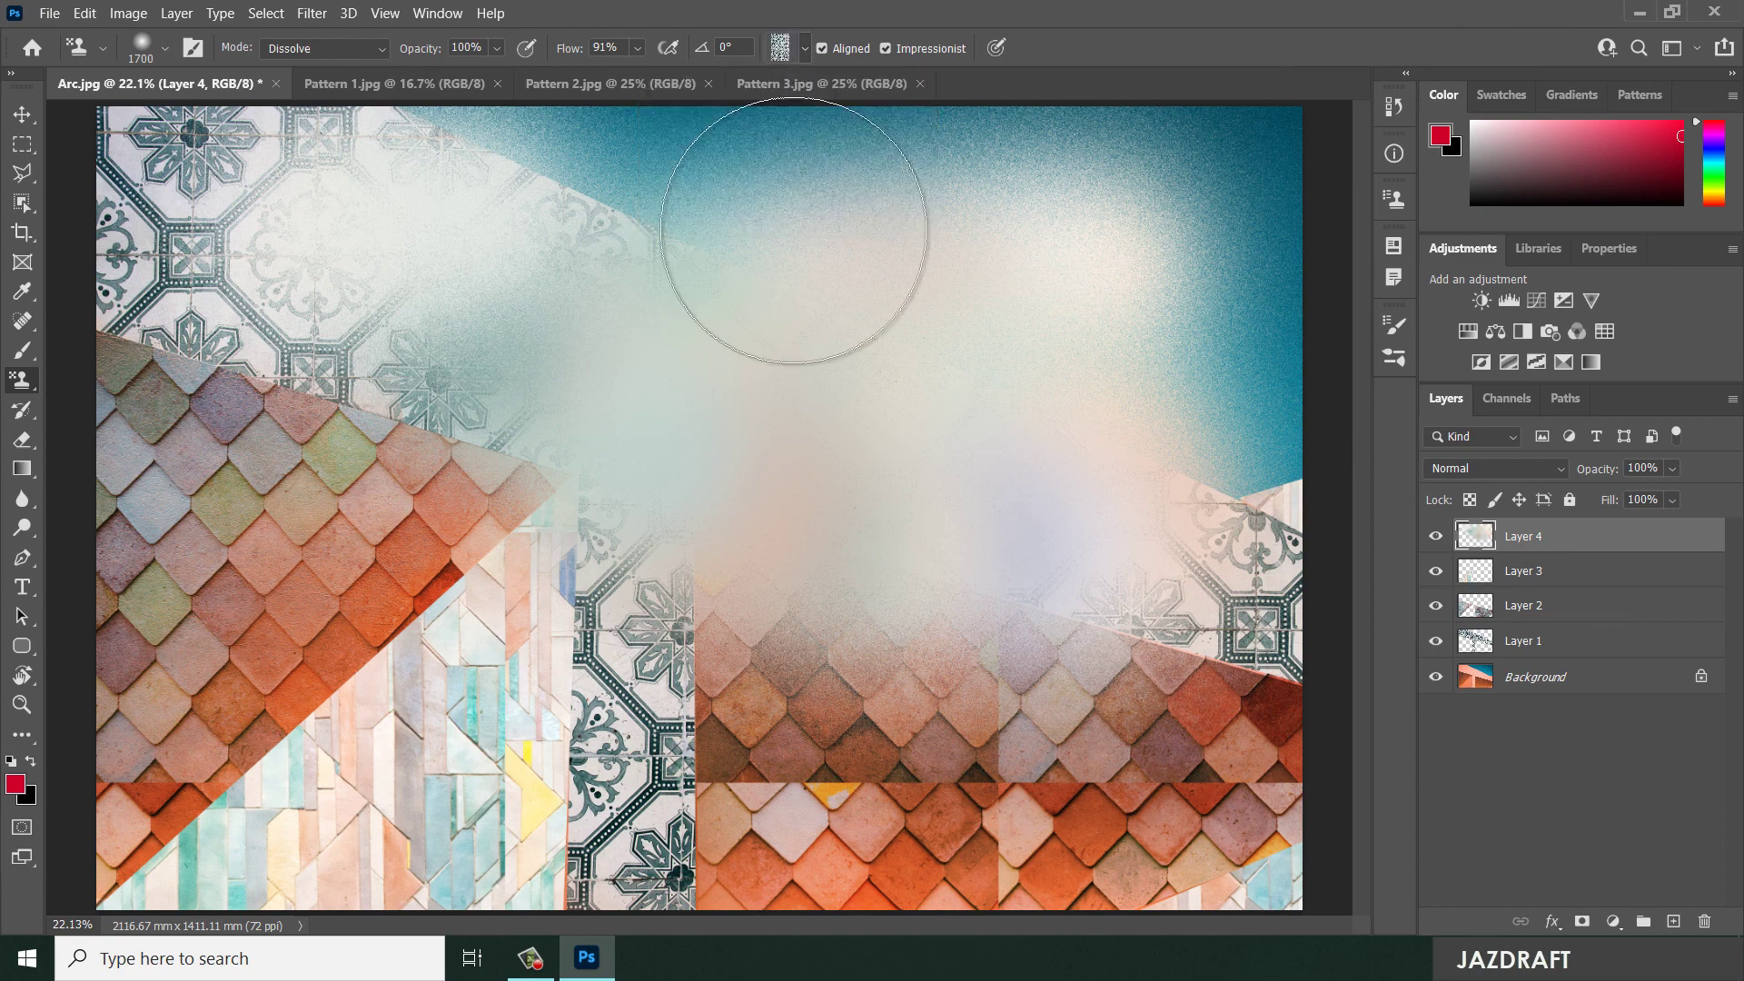
{"action": "mouse_move", "coordinate": [739, 233]}
{"action": "left_mouse_down"}
{"action": "mouse_move", "coordinate": [635, 292]}
{"action": "mouse_move", "coordinate": [845, 290]}
{"action": "mouse_move", "coordinate": [755, 504]}
{"action": "mouse_move", "coordinate": [460, 303]}
{"action": "mouse_move", "coordinate": [856, 370]}
{"action": "mouse_move", "coordinate": [1090, 584]}
{"action": "mouse_move", "coordinate": [1215, 595]}
{"action": "mouse_move", "coordinate": [292, 487]}
{"action": "mouse_move", "coordinate": [389, 506]}
{"action": "mouse_move", "coordinate": [453, 642]}
{"action": "mouse_move", "coordinate": [545, 554]}
{"action": "left_mouse_up"}
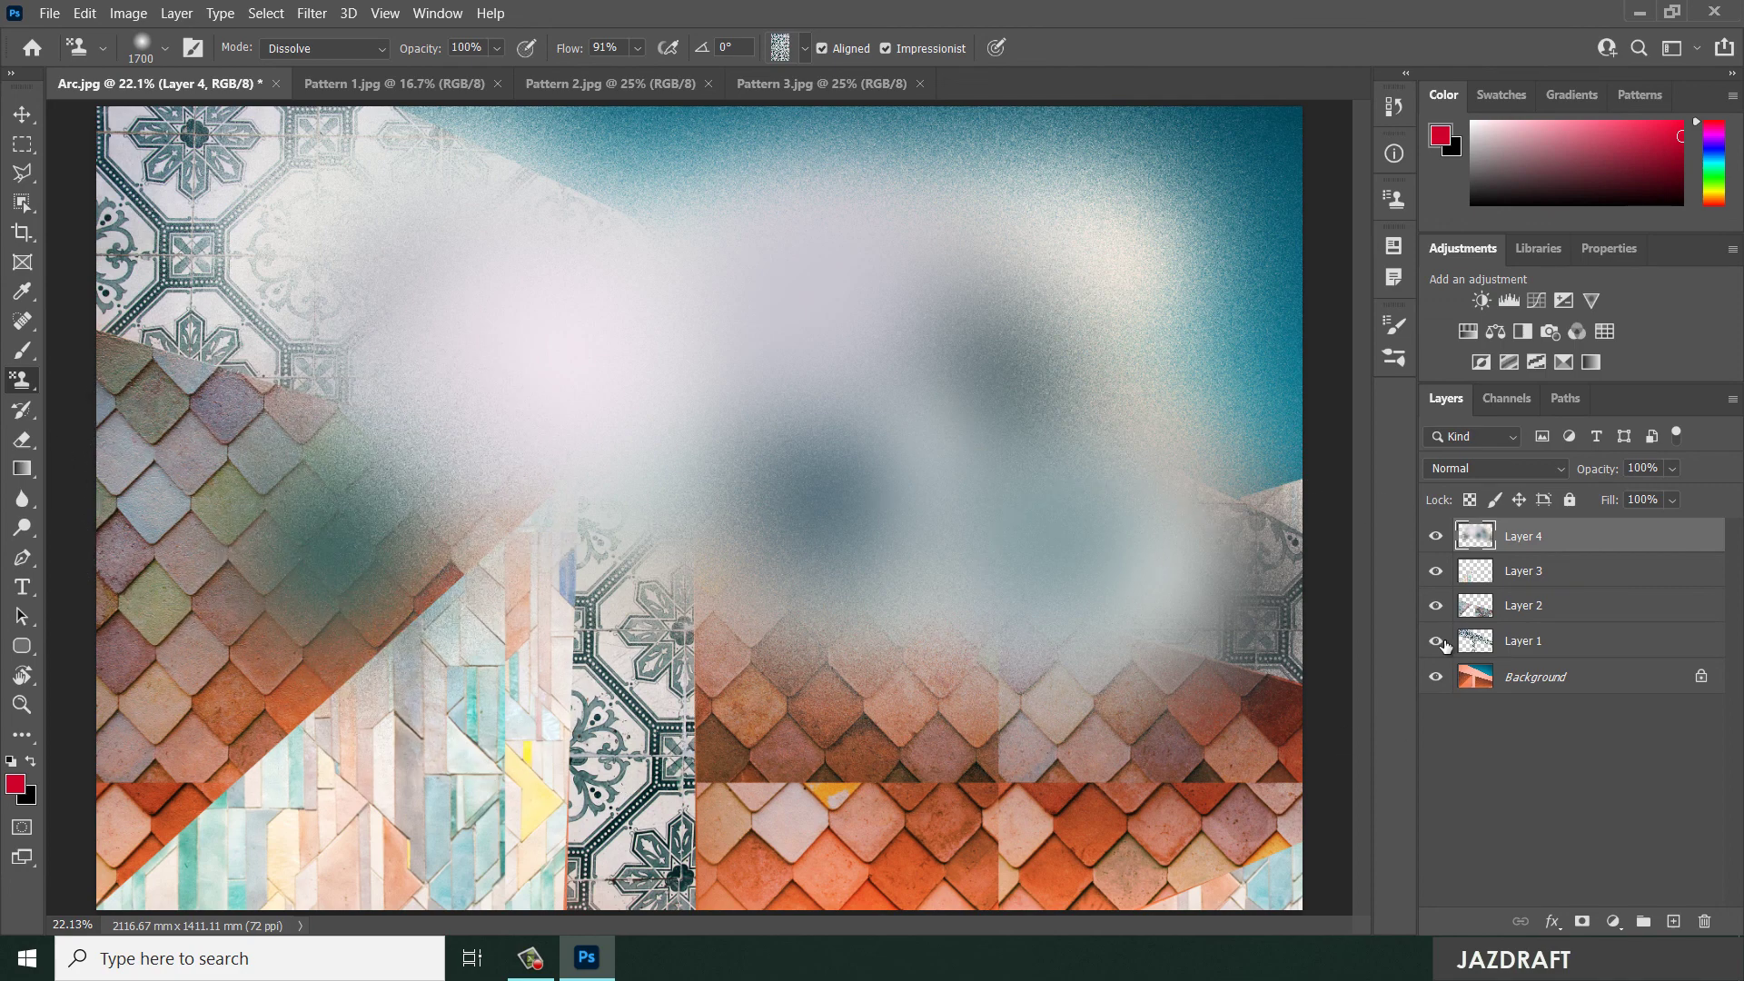
{"action": "left_click", "coordinate": [1435, 536]}
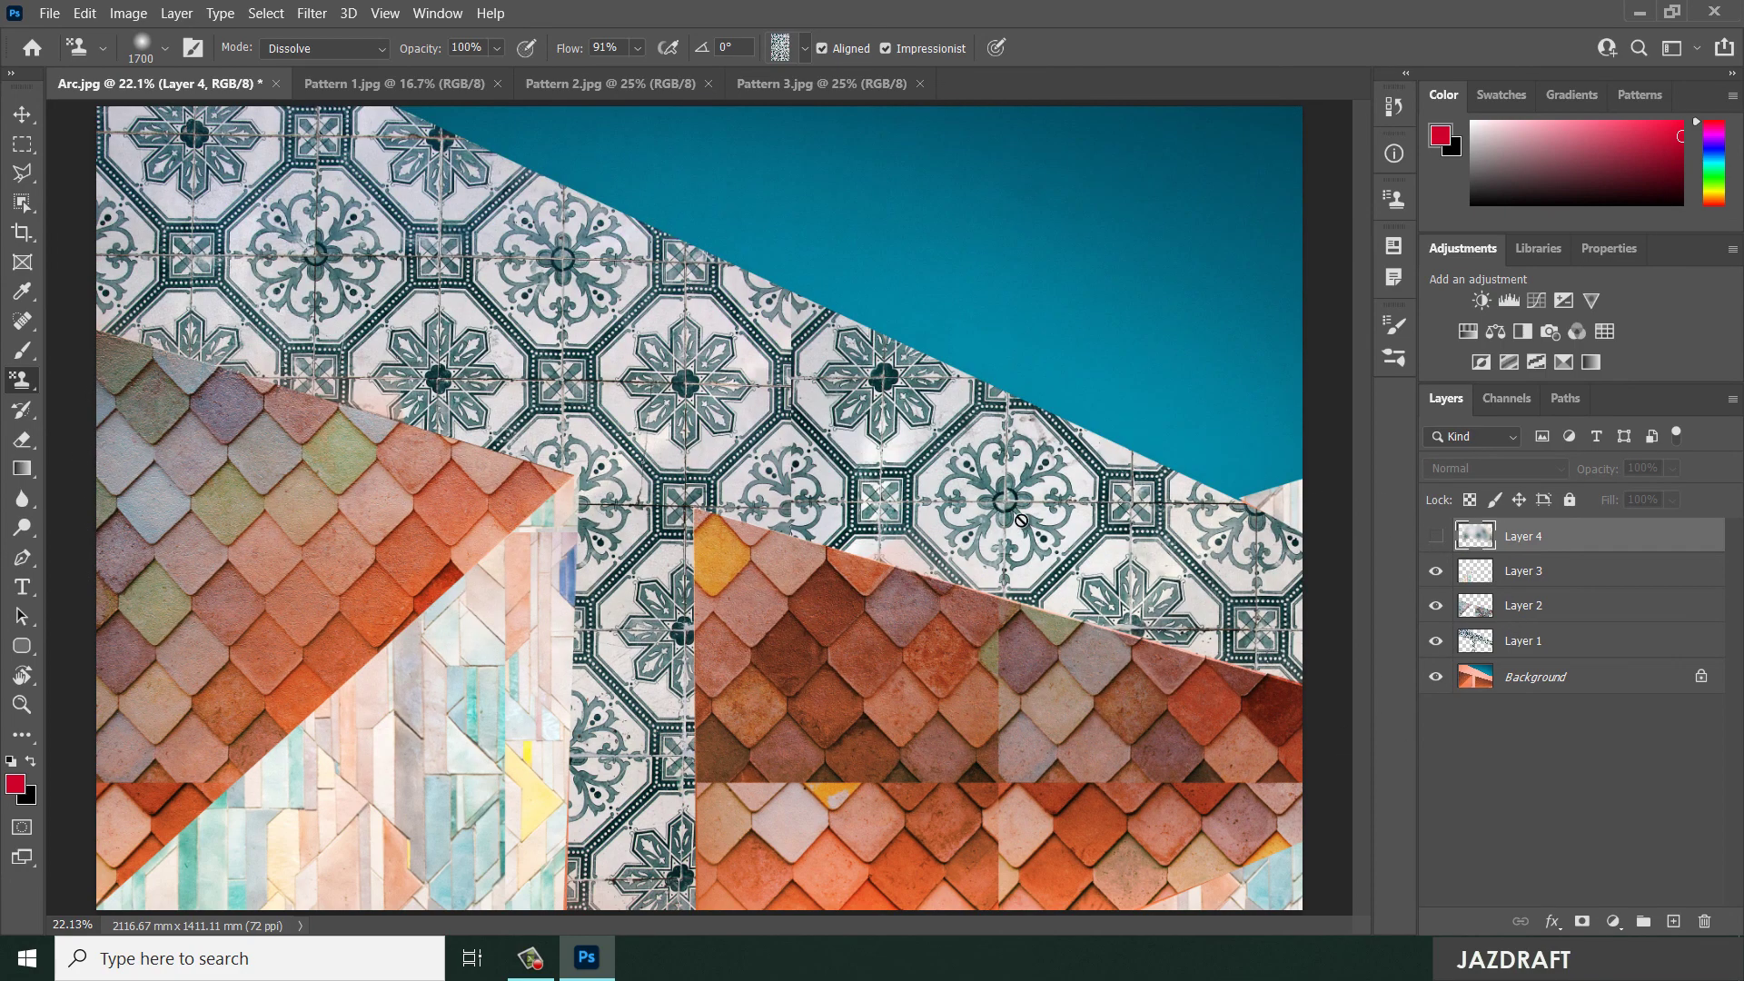